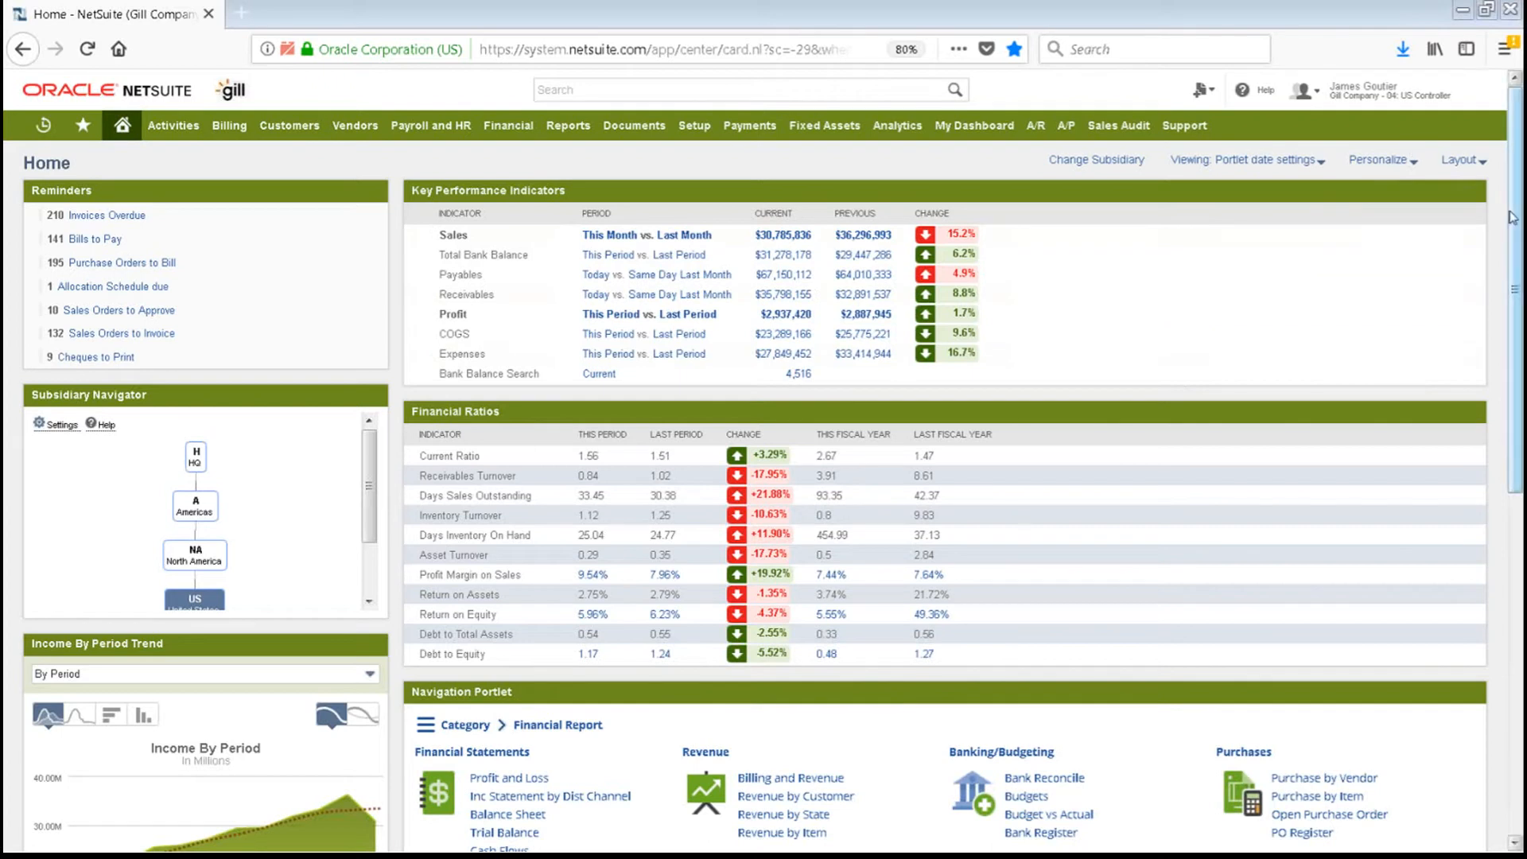
Review the Financial Ratios scorecard's formulas and the list of available KPIs, and return to the home dashboard.
{"action": "left_click_drag", "start_coordinate": [1516, 230], "coordinate": [1505, 436]}
{"action": "scroll", "coordinate": [1505, 435], "scroll_direction": "down", "scroll_amount": 2}
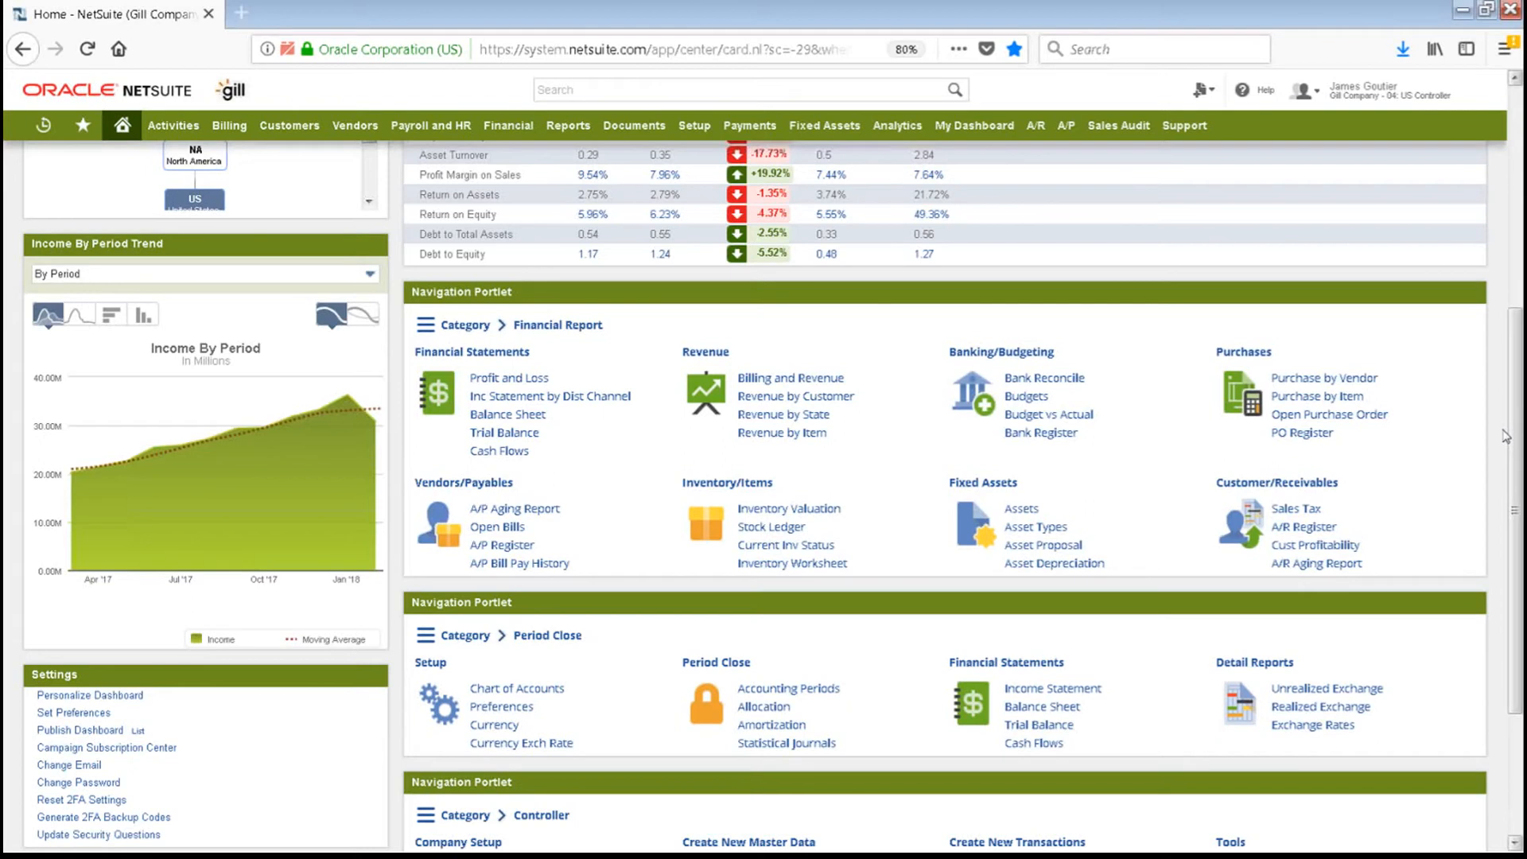
{"action": "scroll", "coordinate": [1505, 436], "scroll_direction": "up", "scroll_amount": 3}
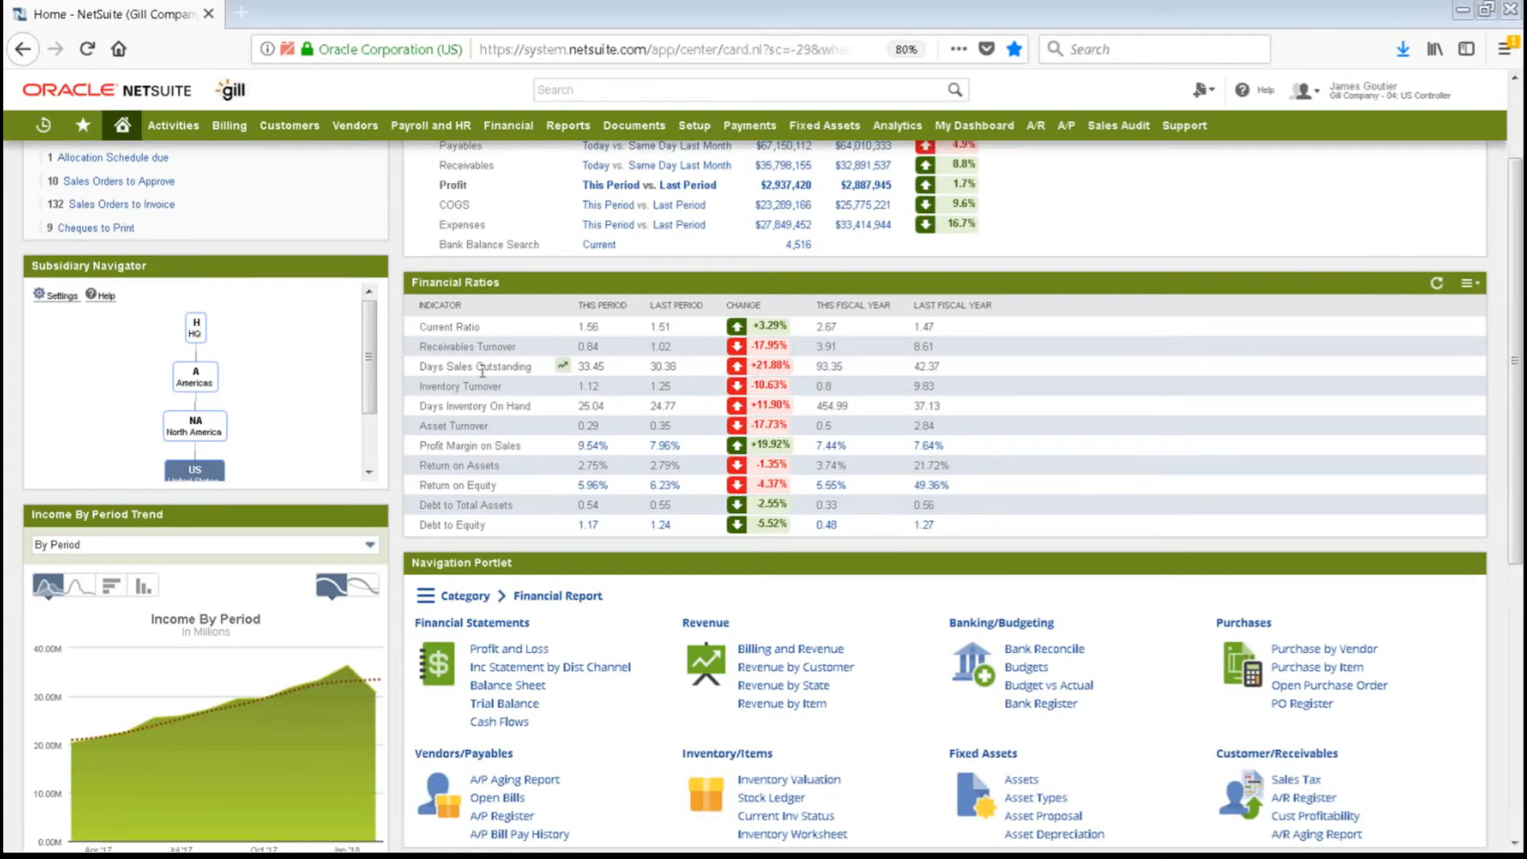
{"action": "left_click", "coordinate": [1473, 282]}
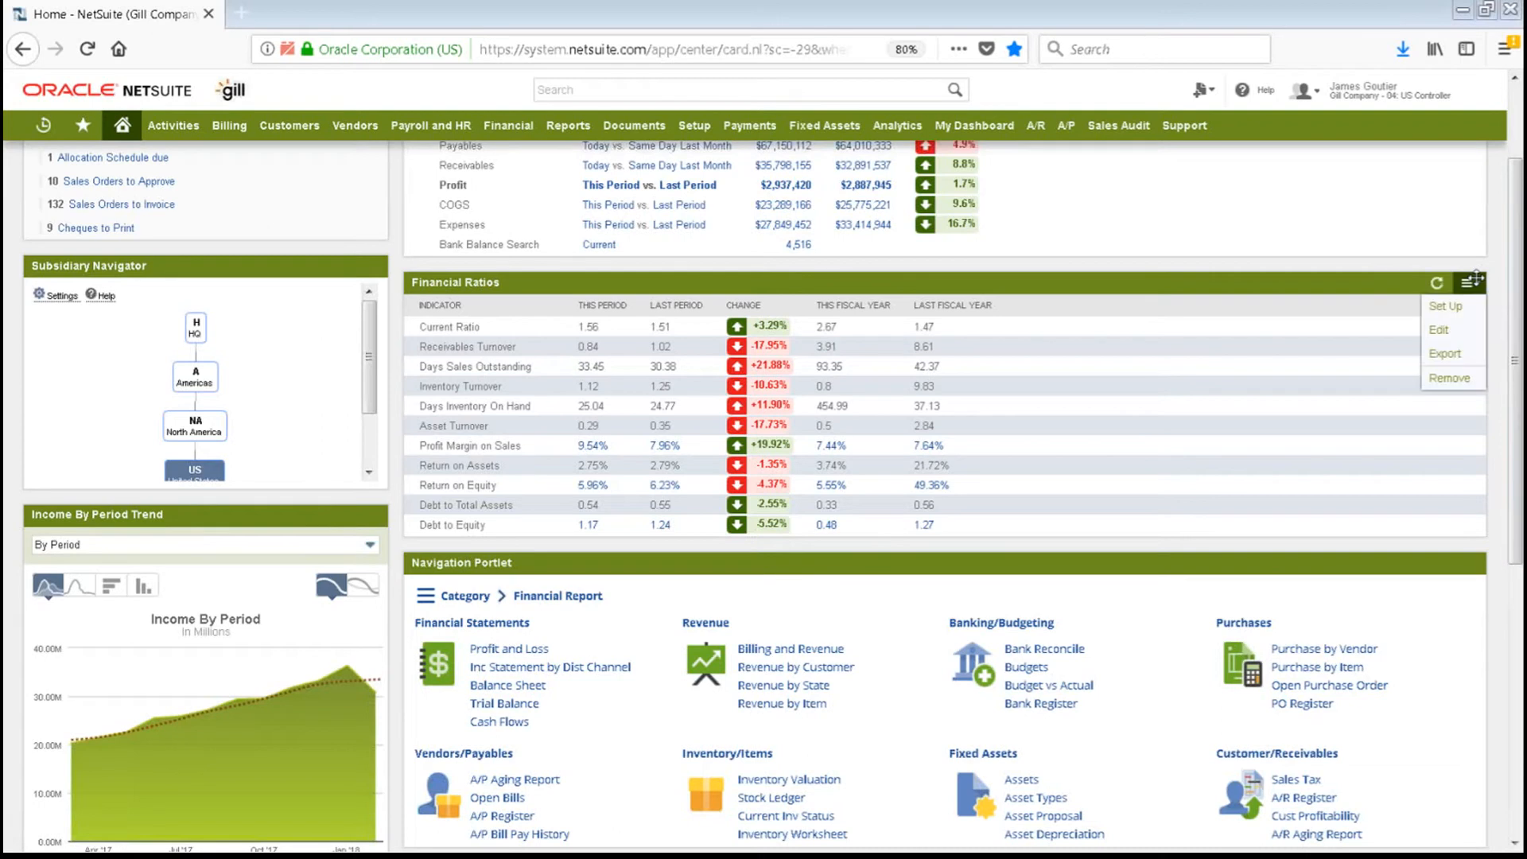
{"action": "left_click", "coordinate": [1443, 335]}
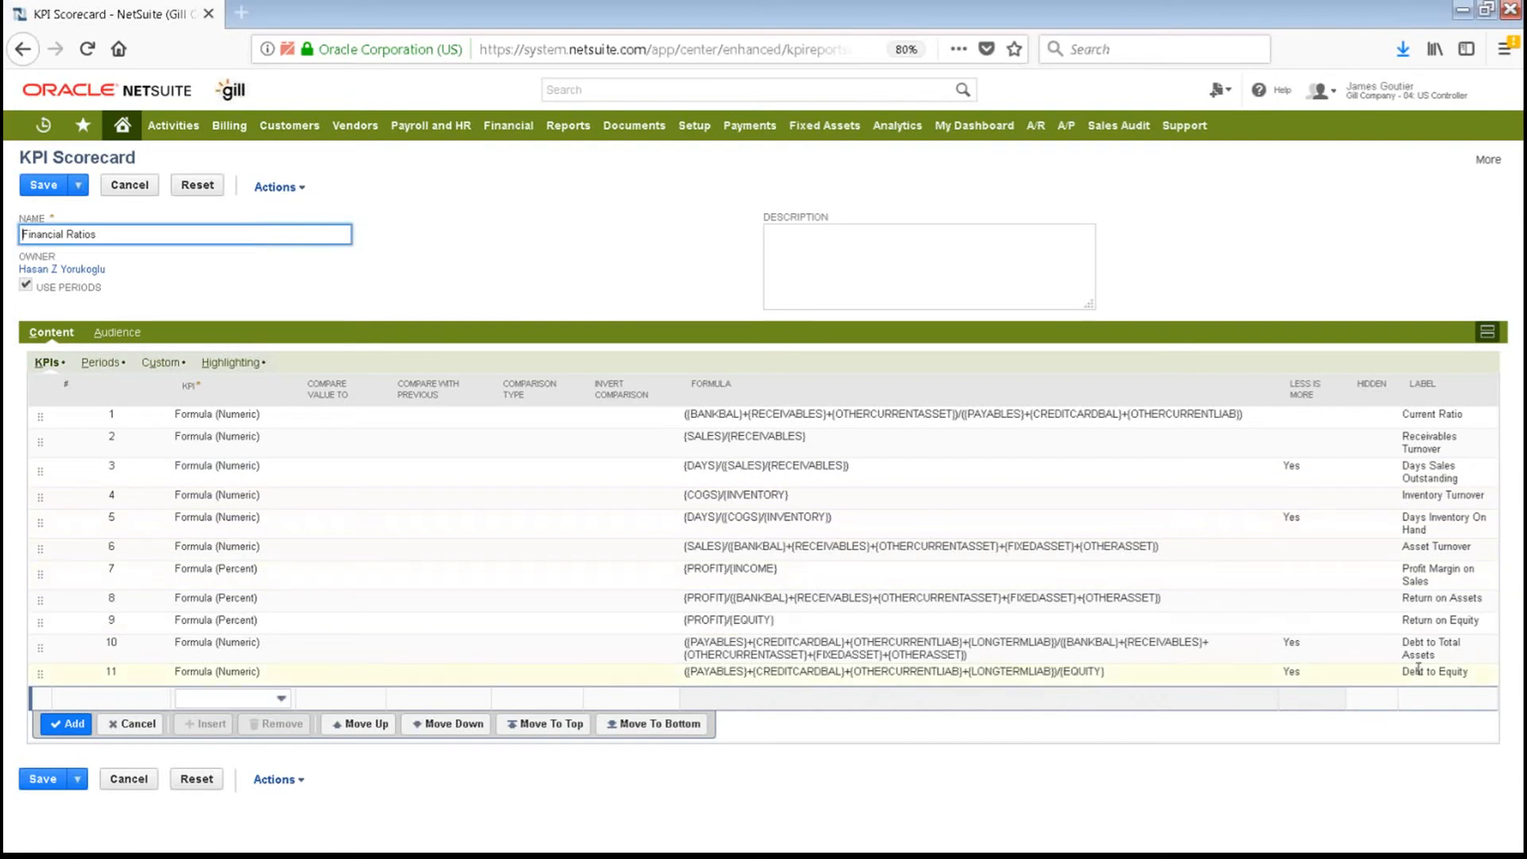
{"action": "left_click", "coordinate": [263, 698]}
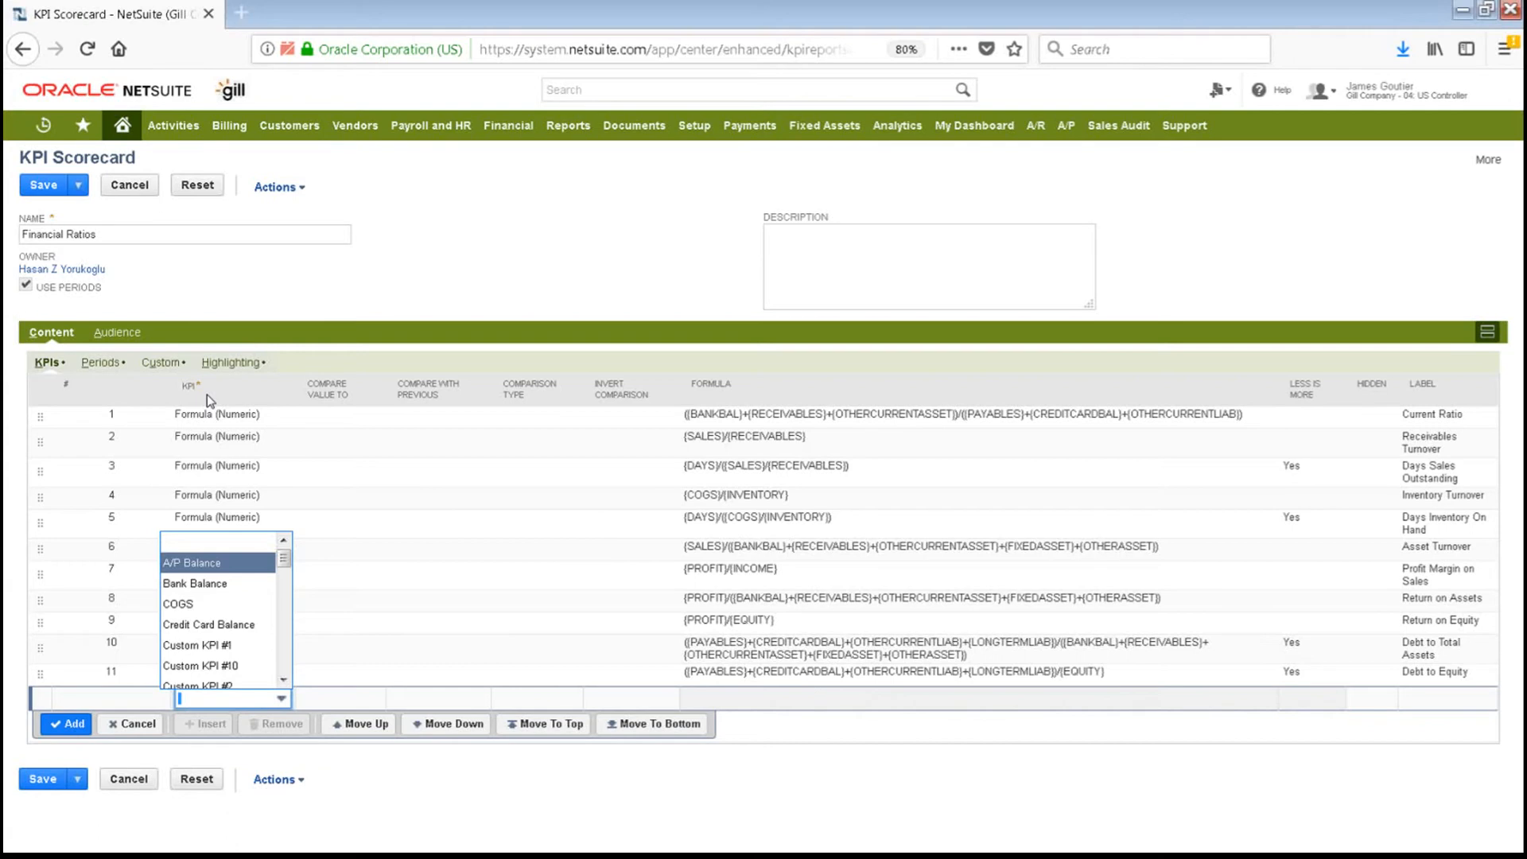
{"action": "left_click", "coordinate": [123, 129]}
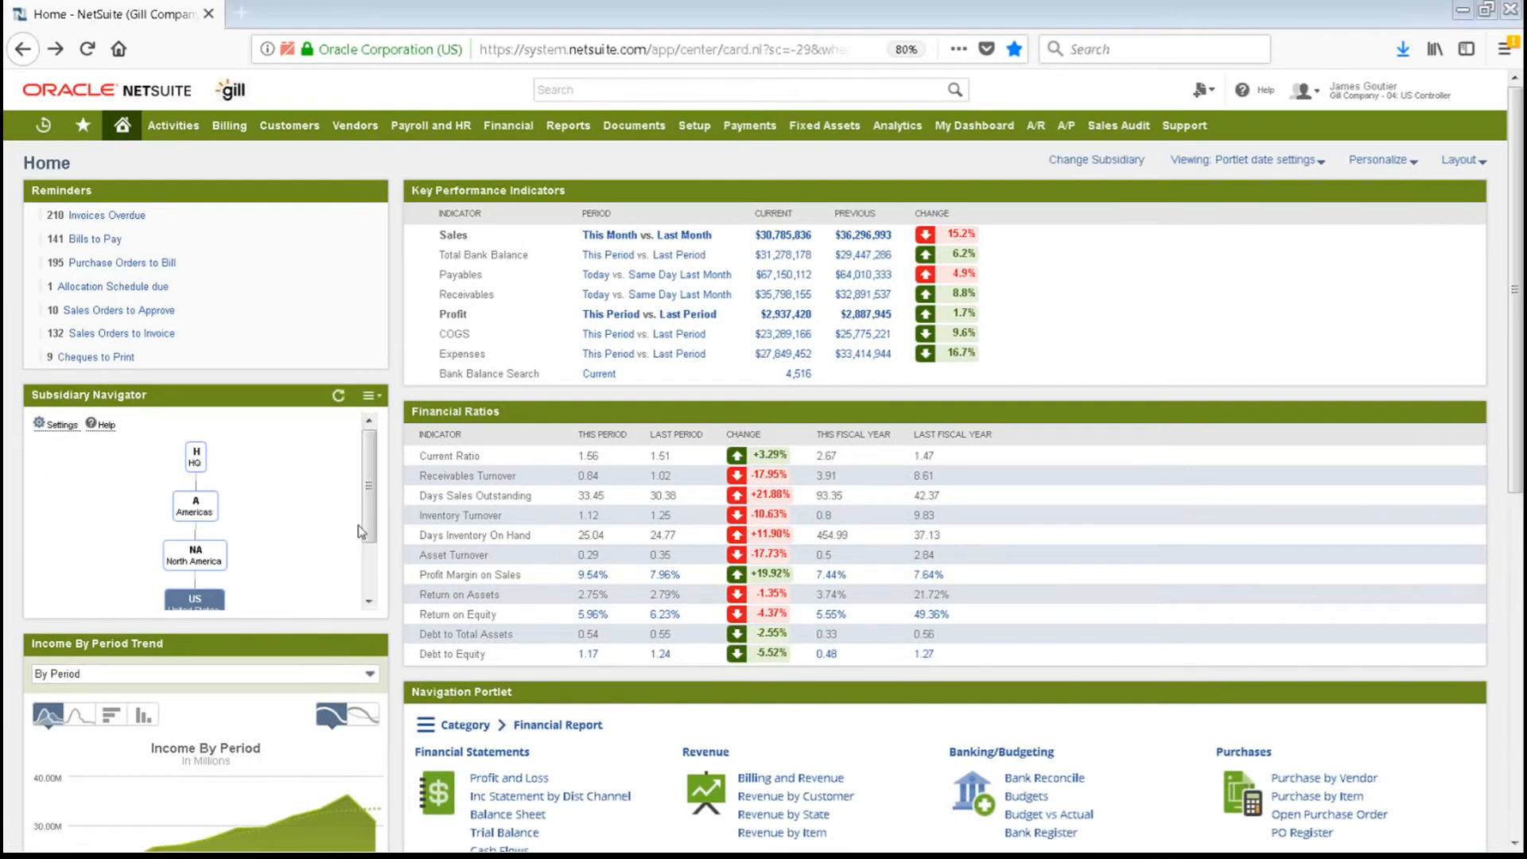
Switch the dashboard's subsidiary to US 2, and after that to US 1, using the subsidiary hierarchy.
{"action": "left_click_drag", "start_coordinate": [365, 506], "coordinate": [383, 551]}
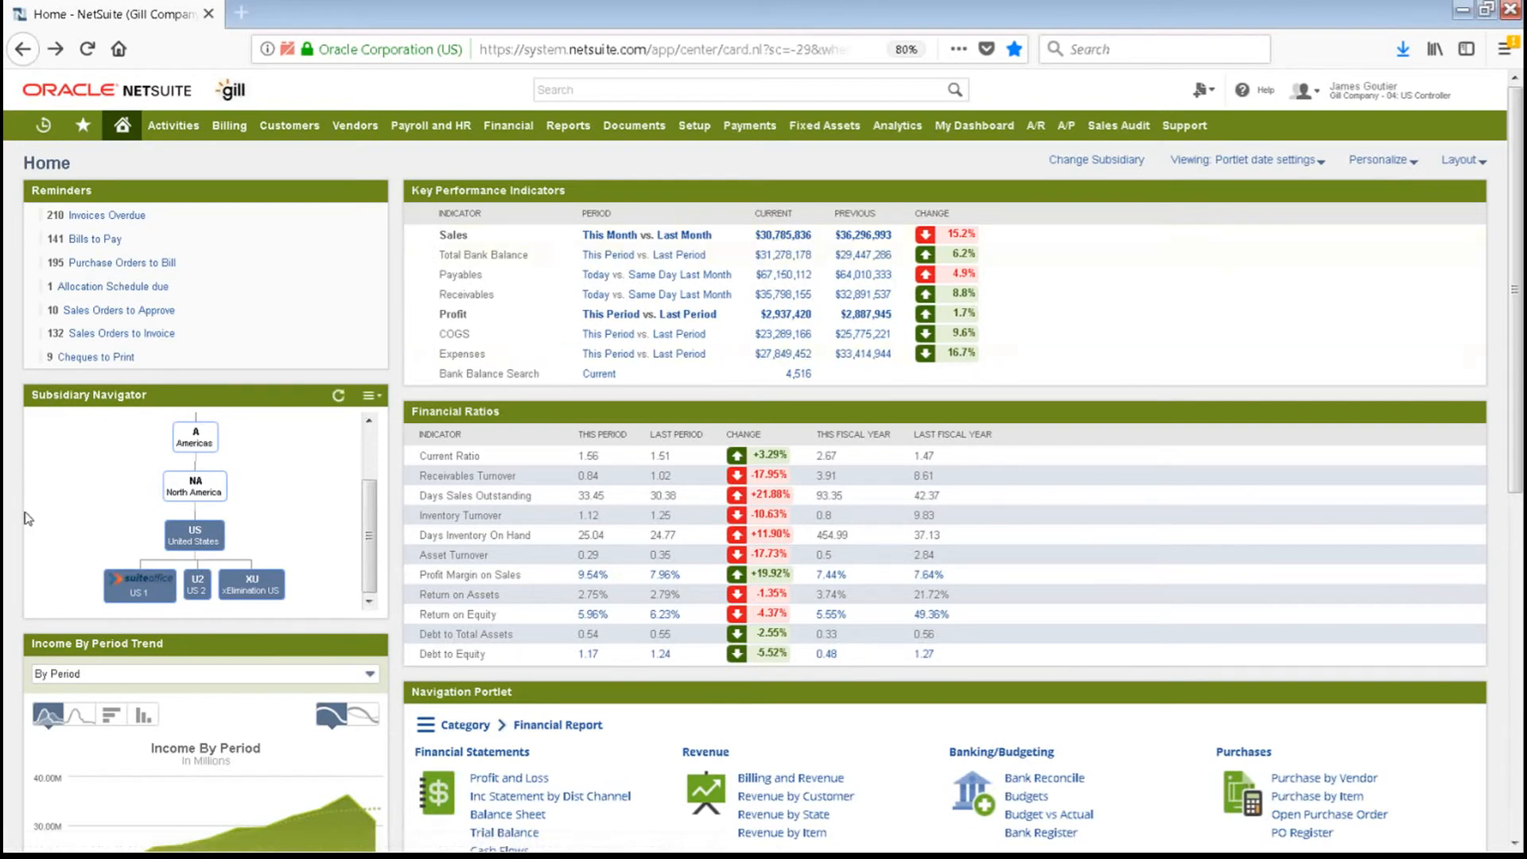
{"action": "mouse_move", "coordinate": [199, 592]}
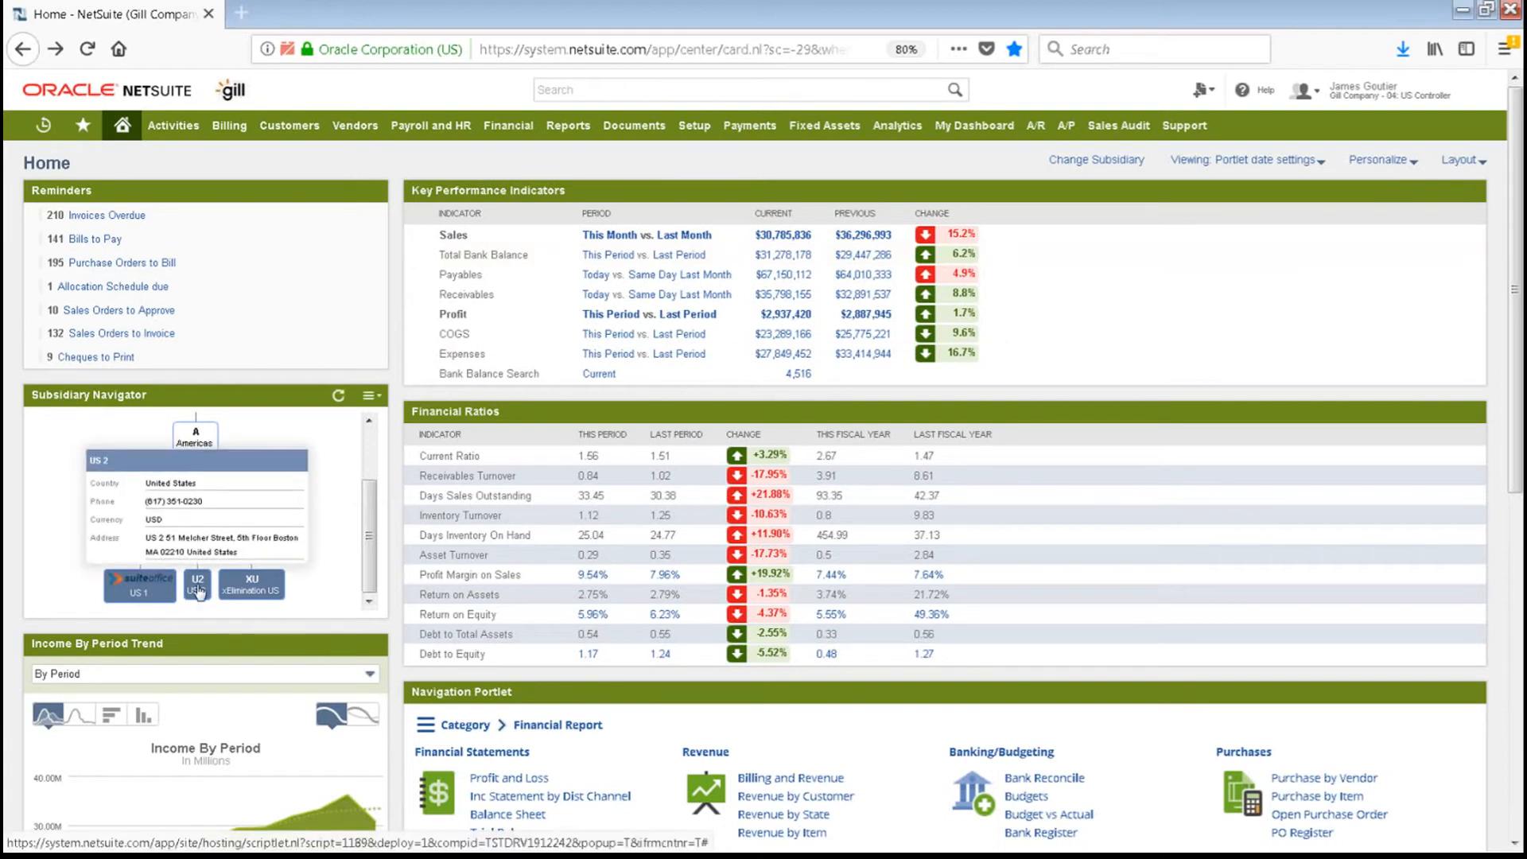
{"action": "left_click", "coordinate": [199, 593]}
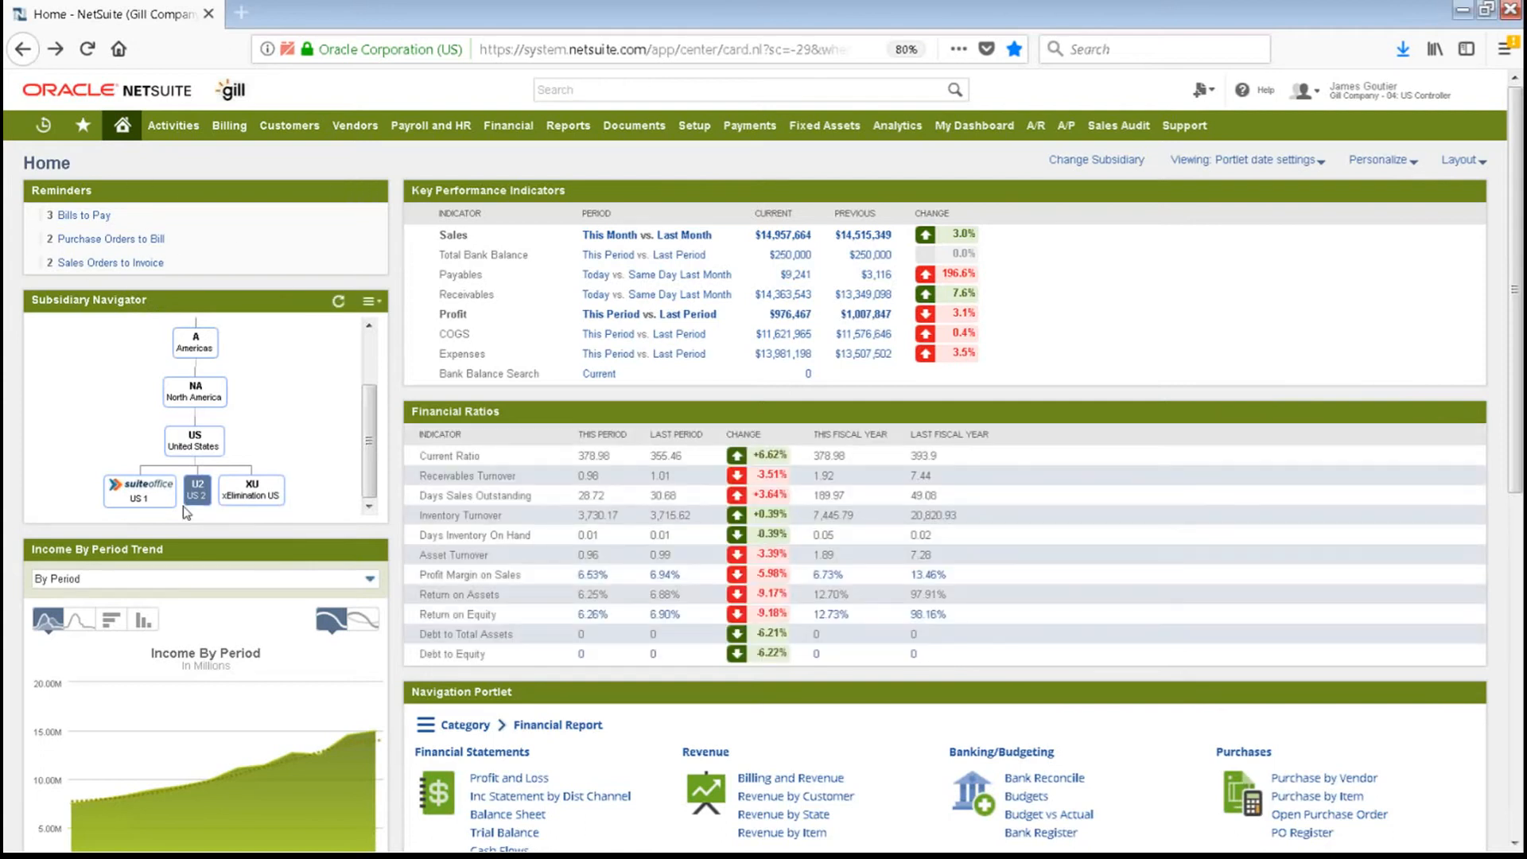
{"action": "left_click", "coordinate": [148, 499]}
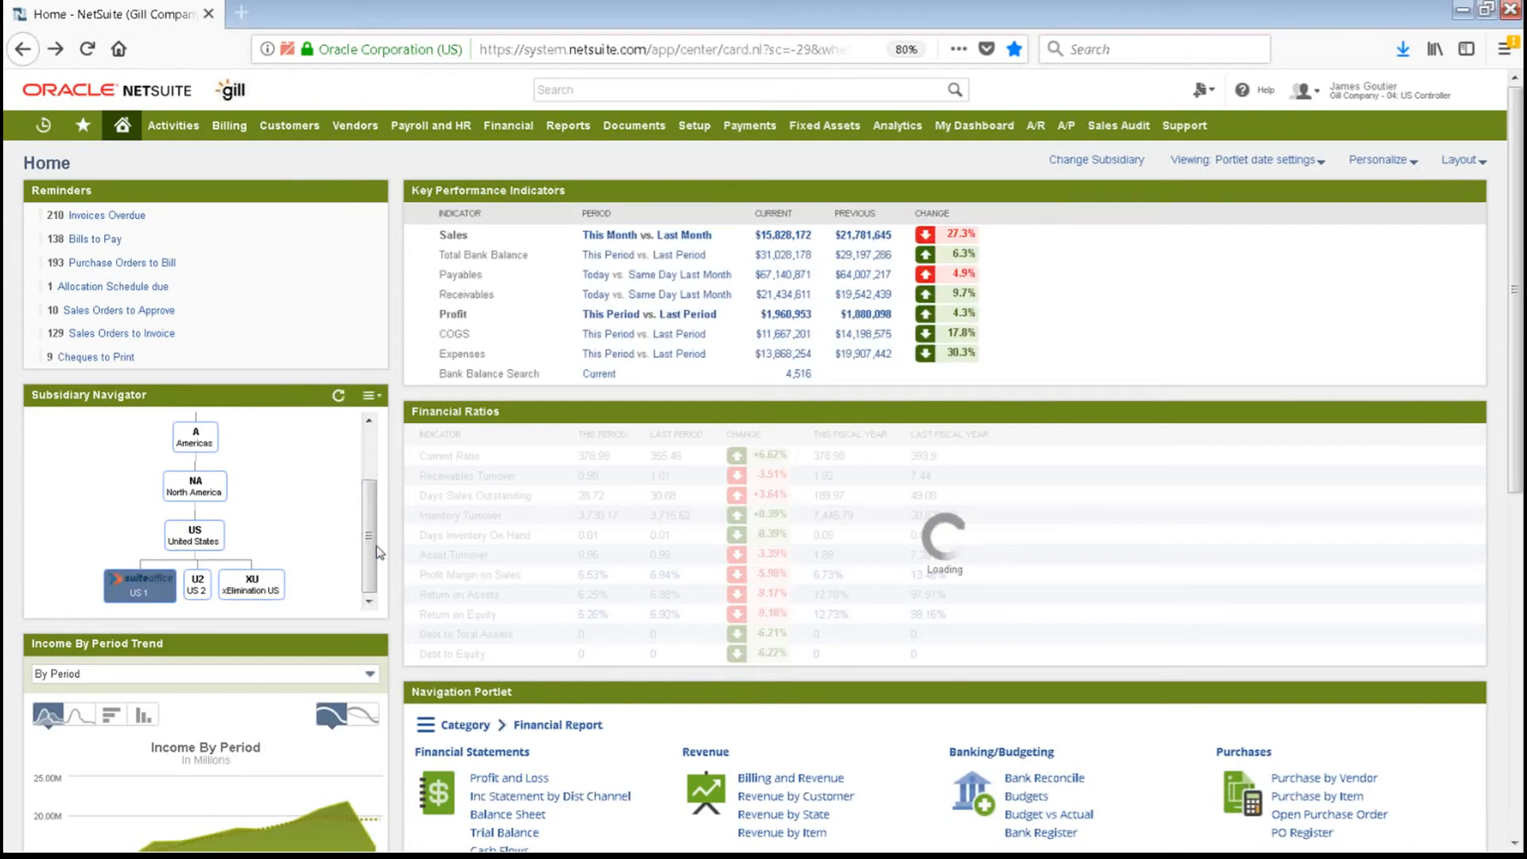
Set the dashboard's subsidiary to HQ and open the Profit and Loss report behind the current period's Profit figure.
{"action": "left_click_drag", "start_coordinate": [370, 551], "coordinate": [370, 499]}
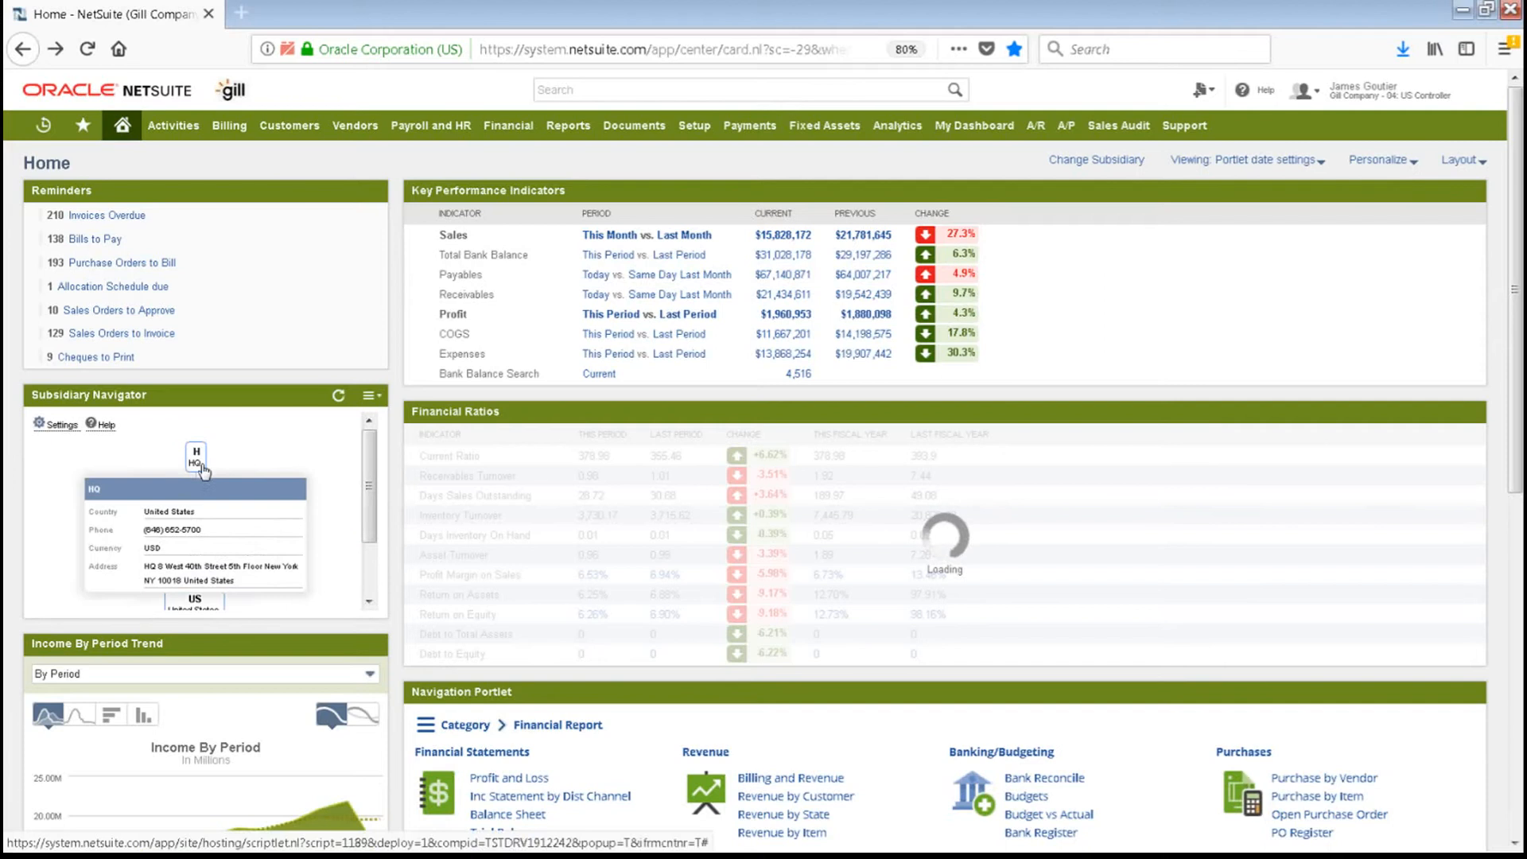
{"action": "left_click", "coordinate": [196, 463]}
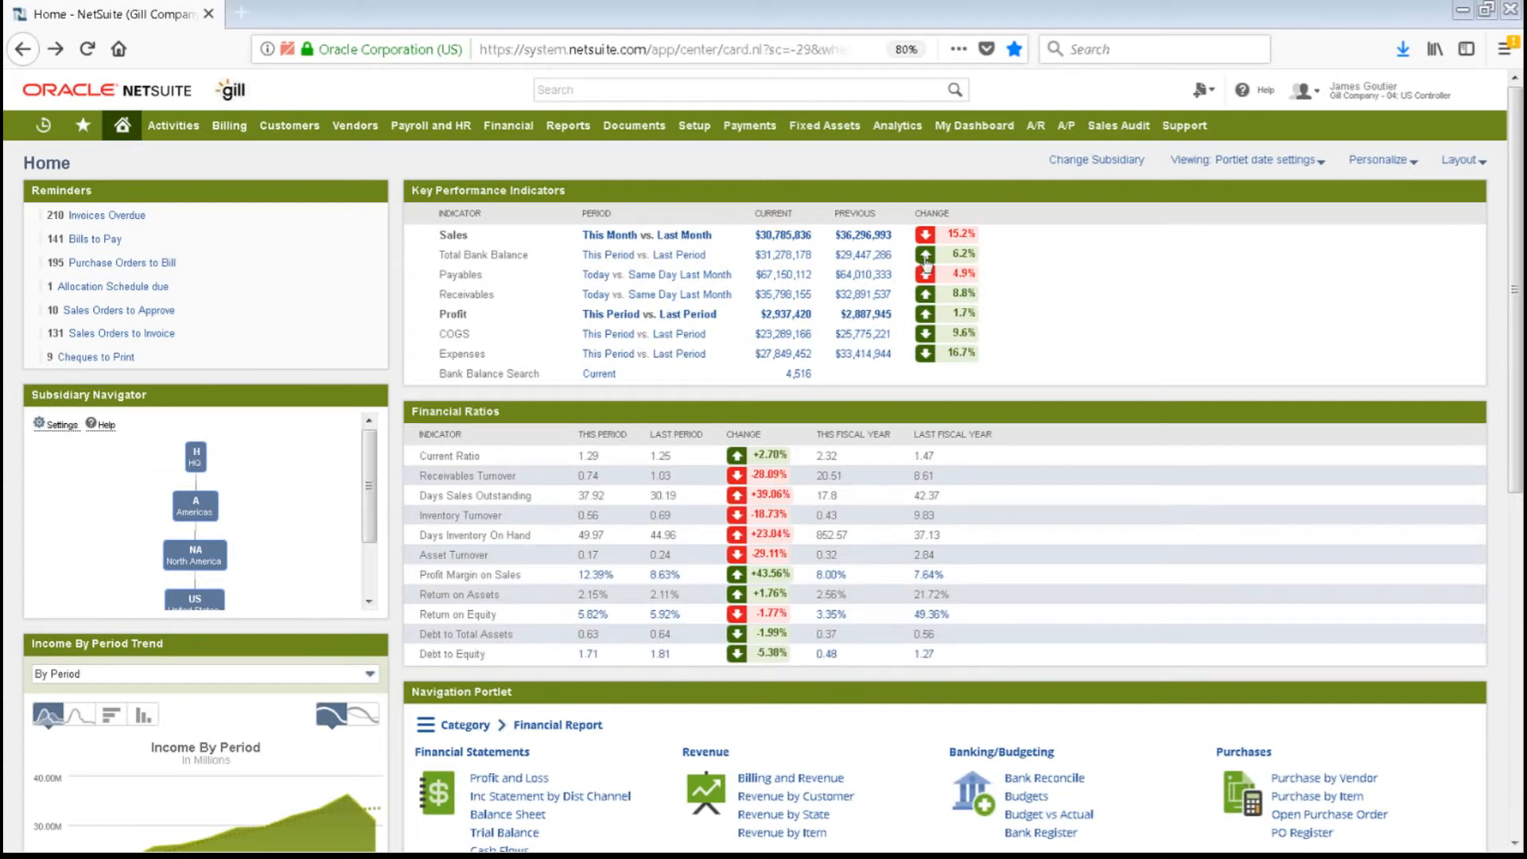
{"action": "left_click", "coordinate": [795, 317]}
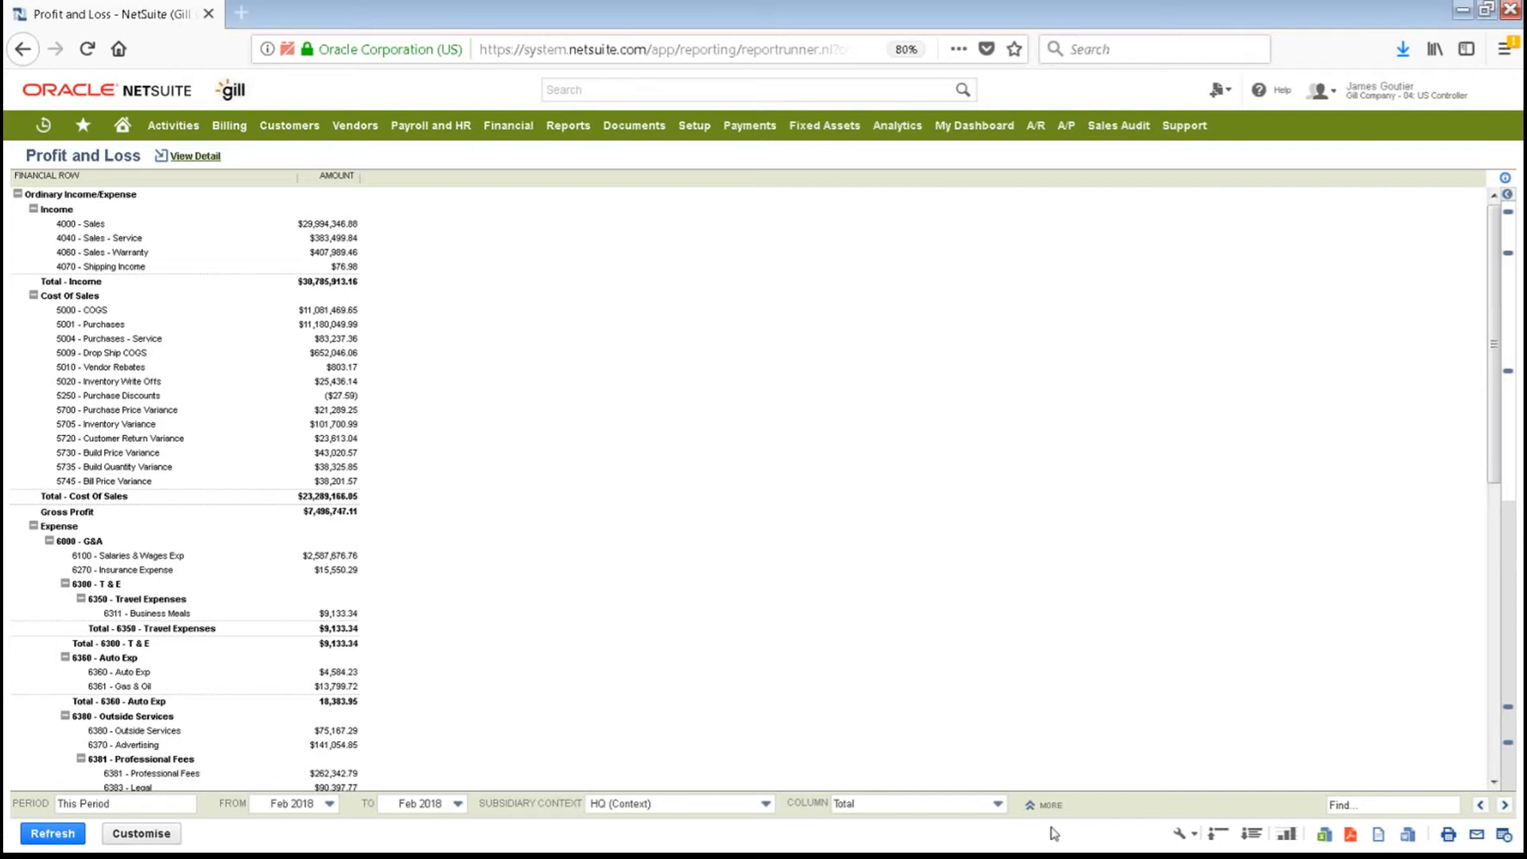
Set the Profit and Loss report's period to This Fiscal Year and refresh it.
{"action": "left_click", "coordinate": [998, 808]}
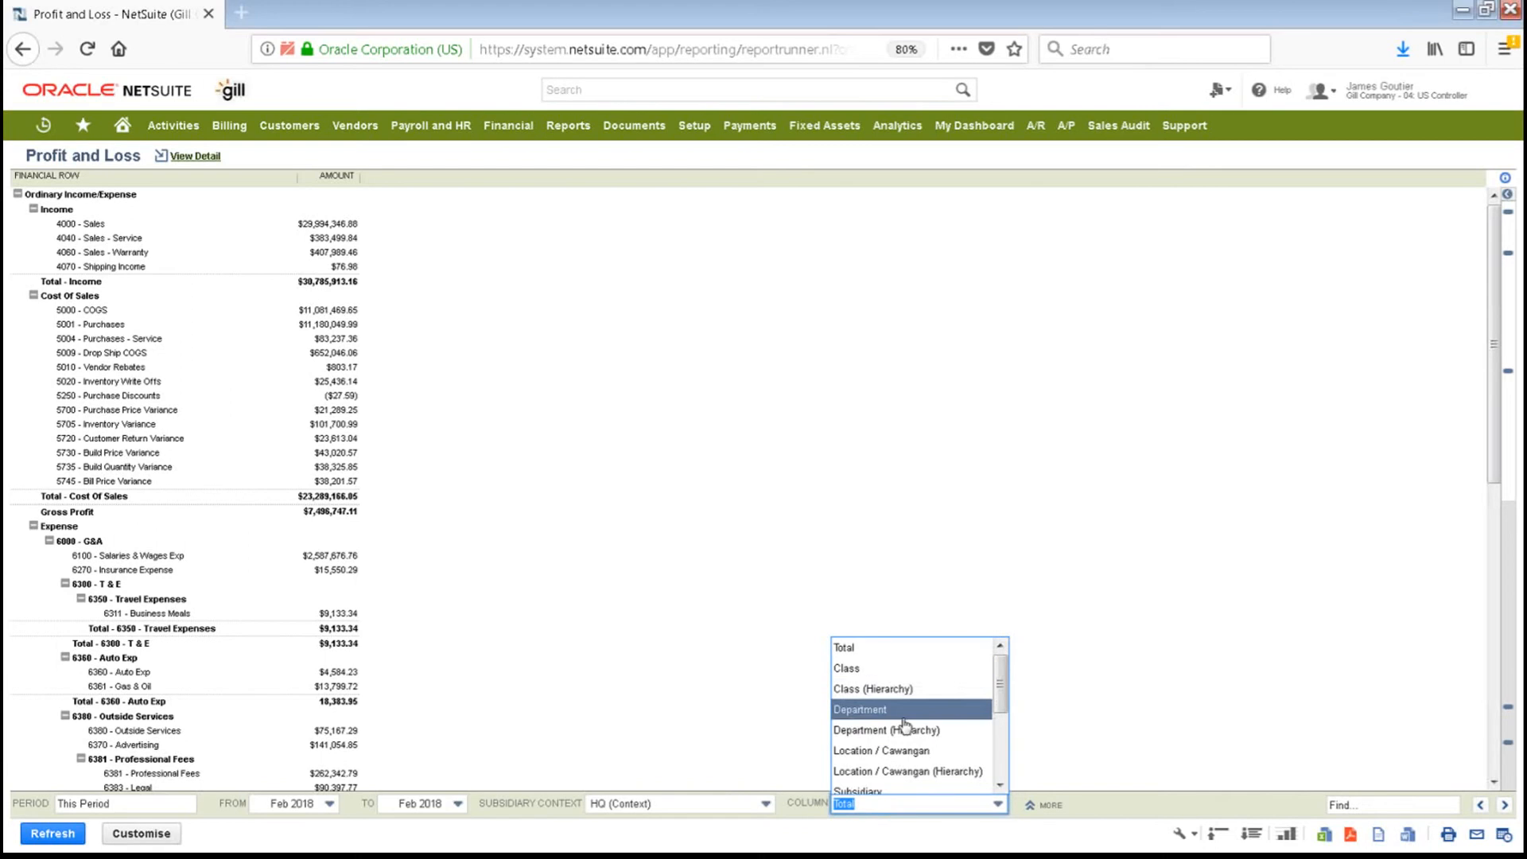
{"action": "left_click", "coordinate": [660, 656]}
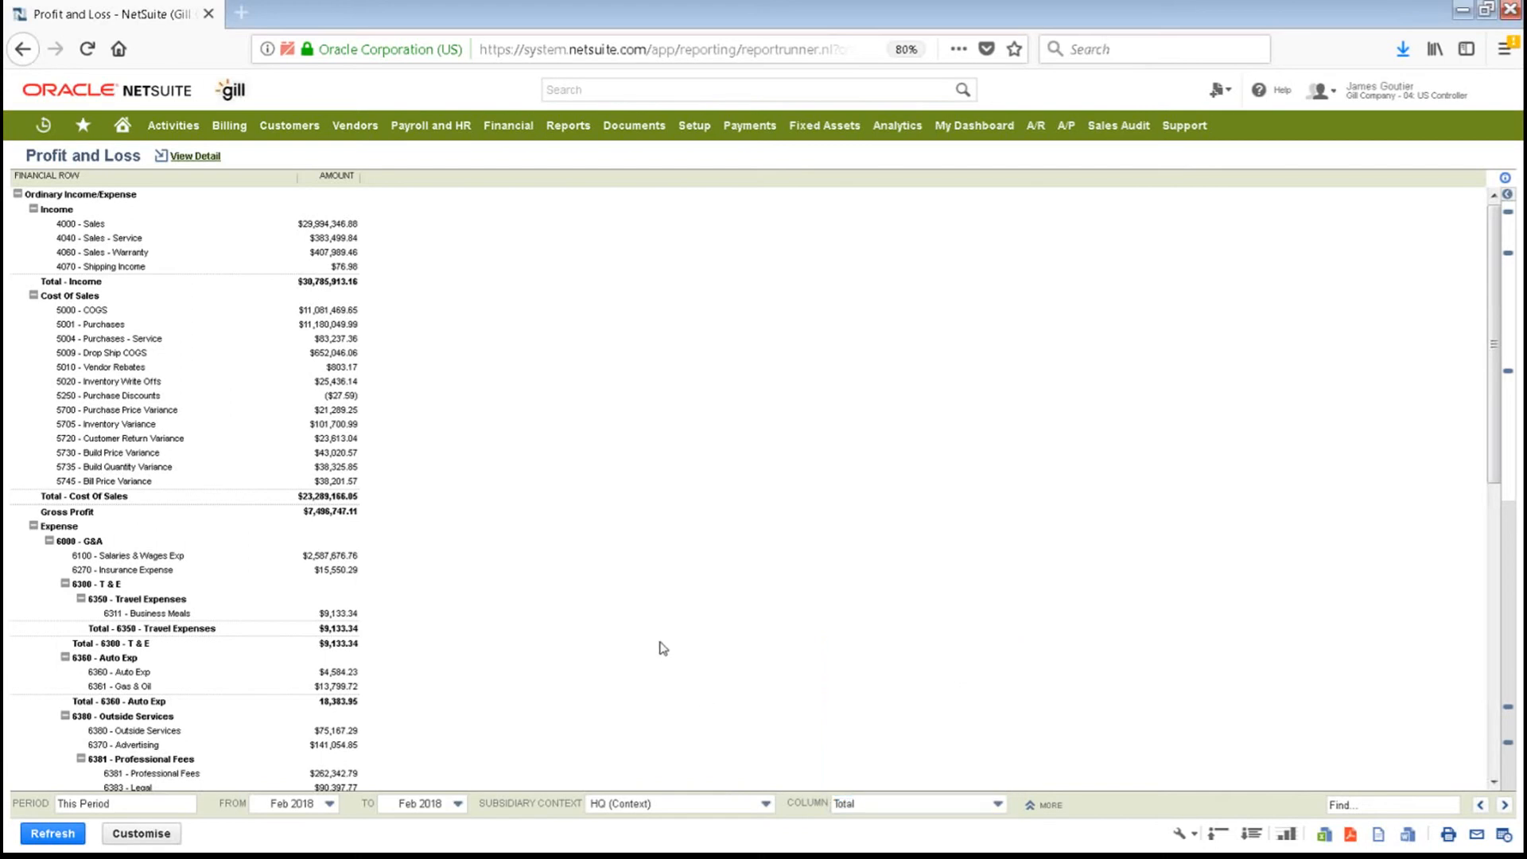
{"action": "left_click", "coordinate": [153, 811]}
{"action": "left_click", "coordinate": [240, 530]}
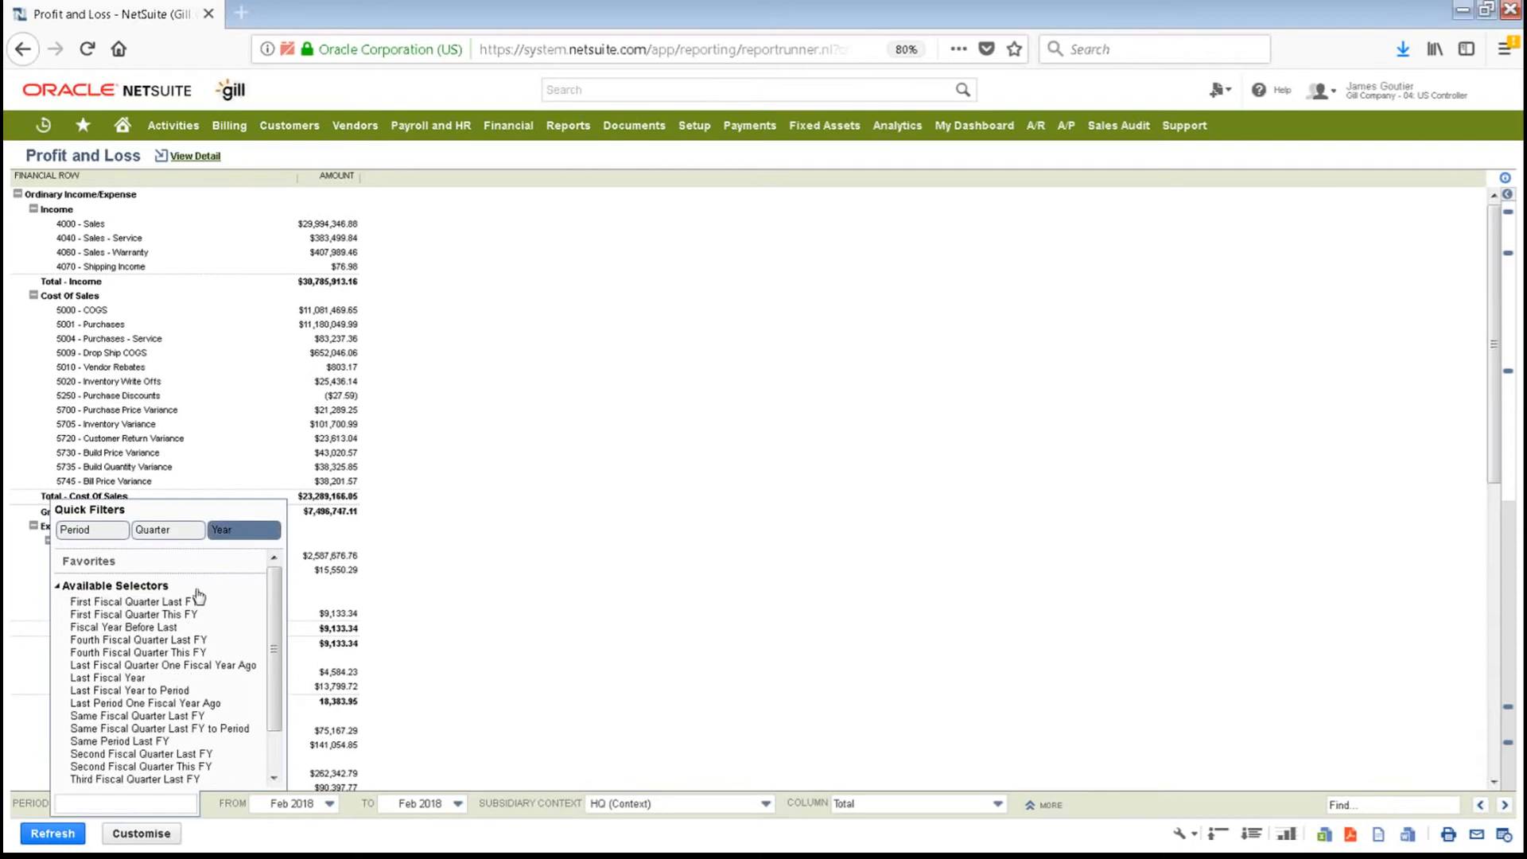
{"action": "left_click_drag", "start_coordinate": [276, 645], "coordinate": [287, 740]}
{"action": "left_click", "coordinate": [137, 769]}
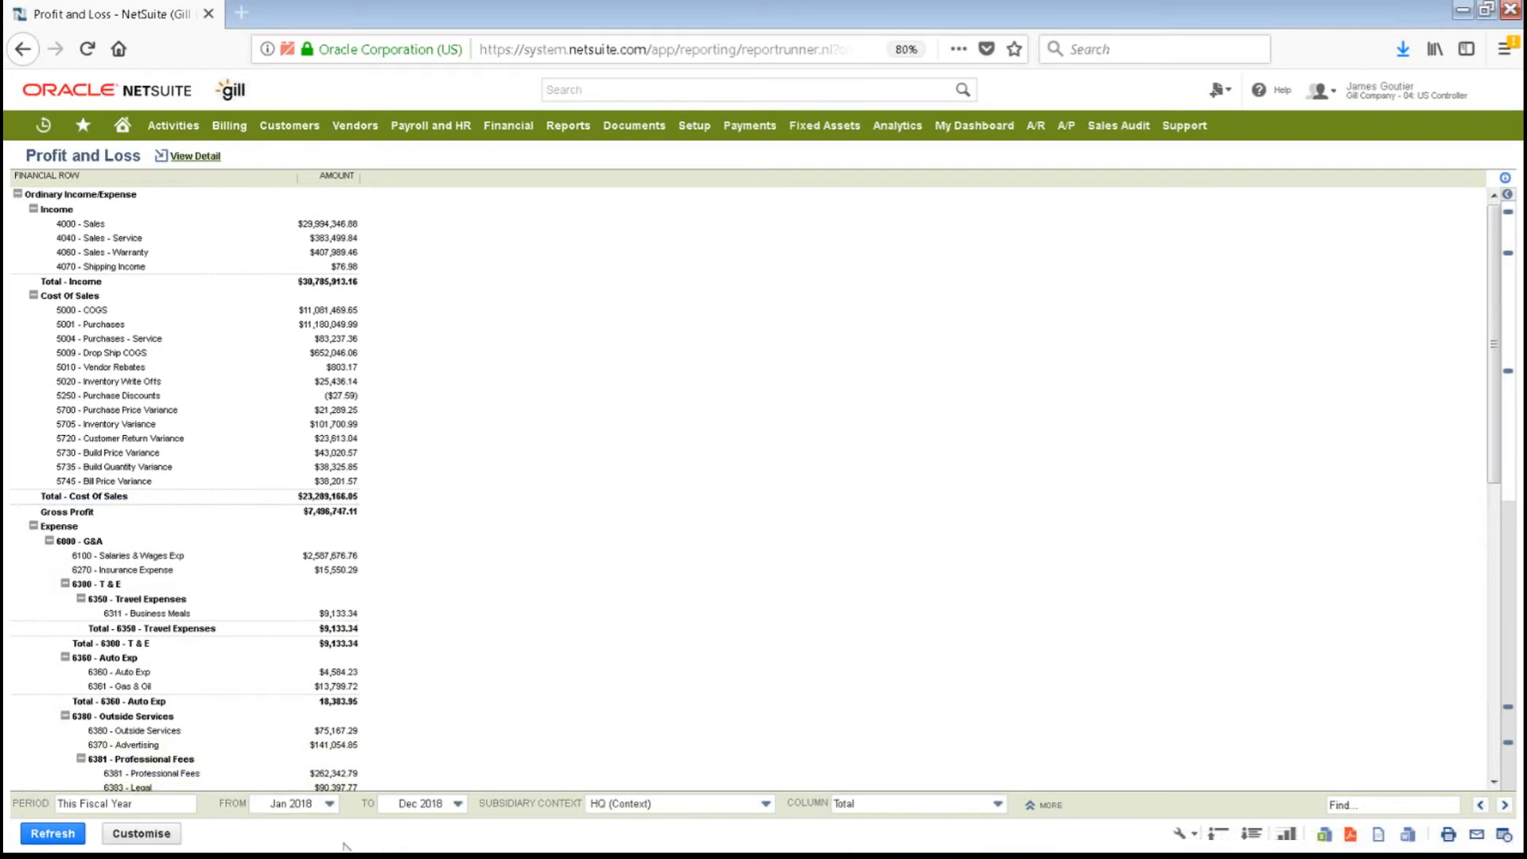
{"action": "left_click", "coordinate": [72, 837]}
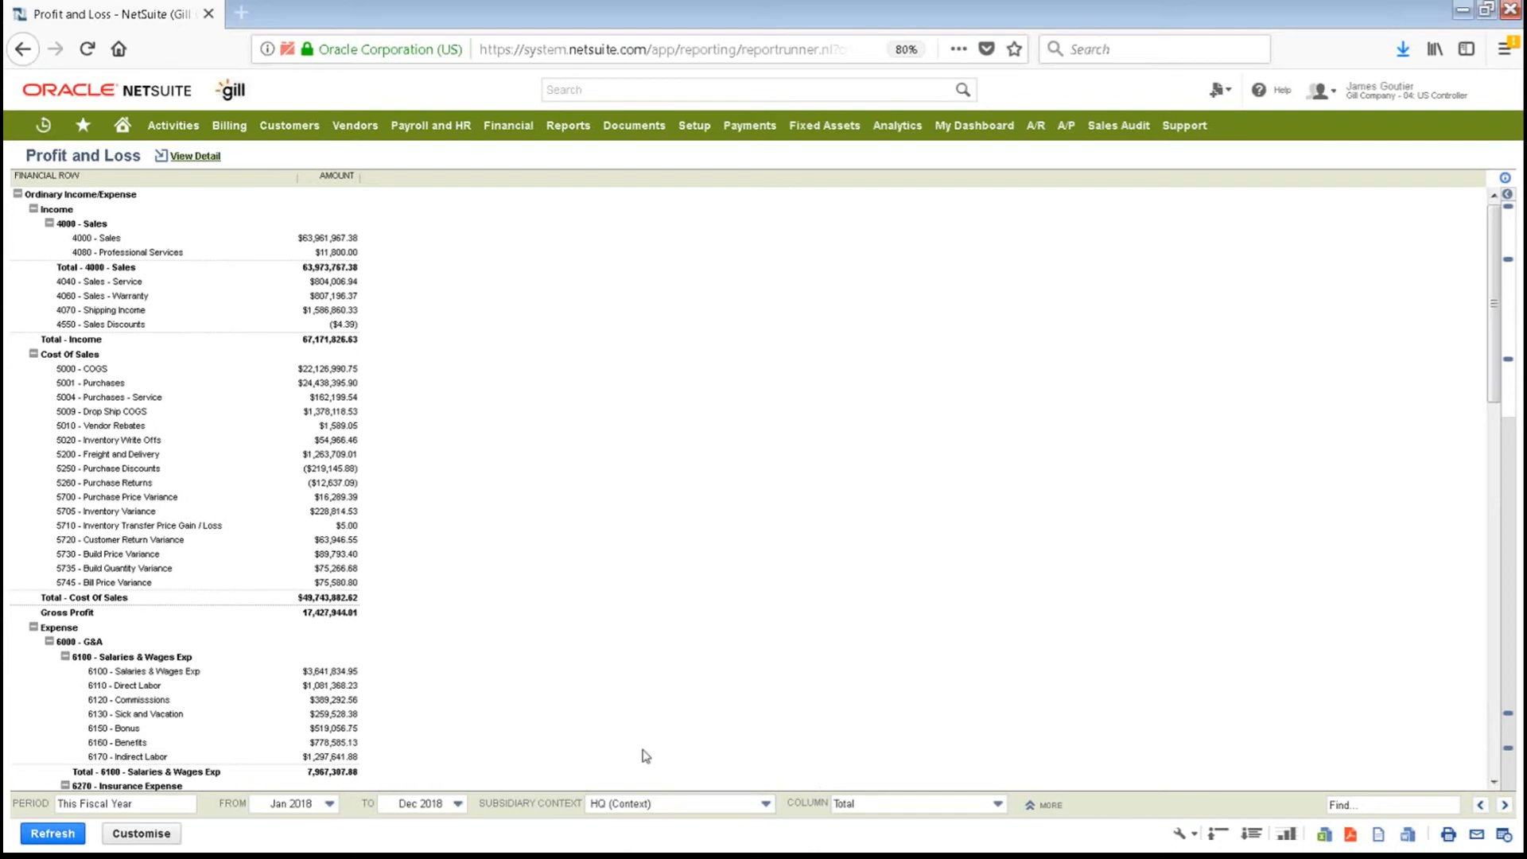
Keep the HQ subsidiary context, break the report into columns by Subsidiary (Hierarchy), and refresh it.
{"action": "left_click", "coordinate": [765, 803]}
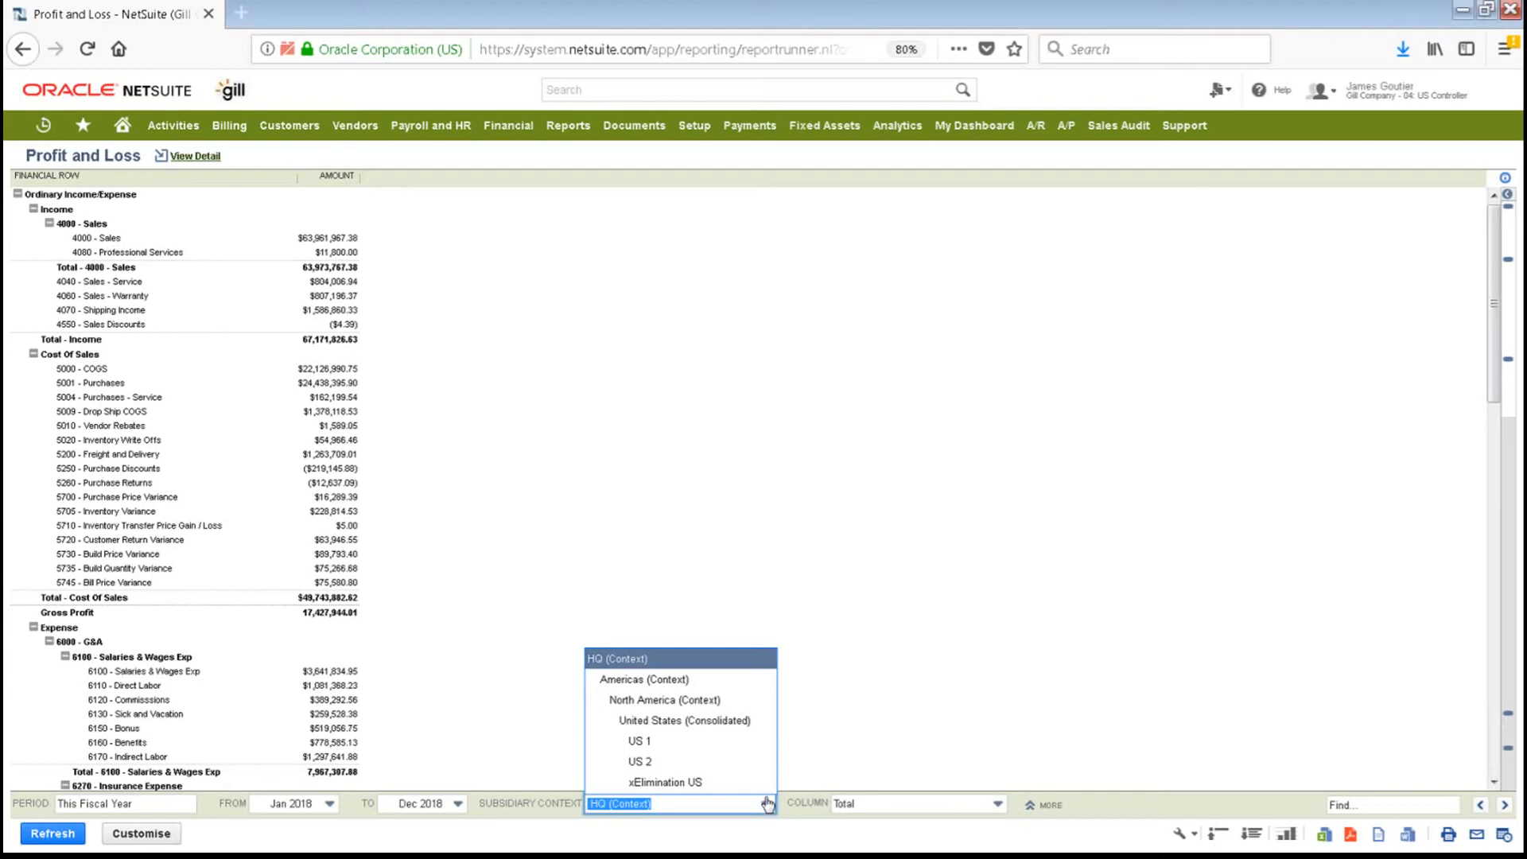
{"action": "left_click", "coordinate": [766, 803]}
{"action": "left_click", "coordinate": [935, 805]}
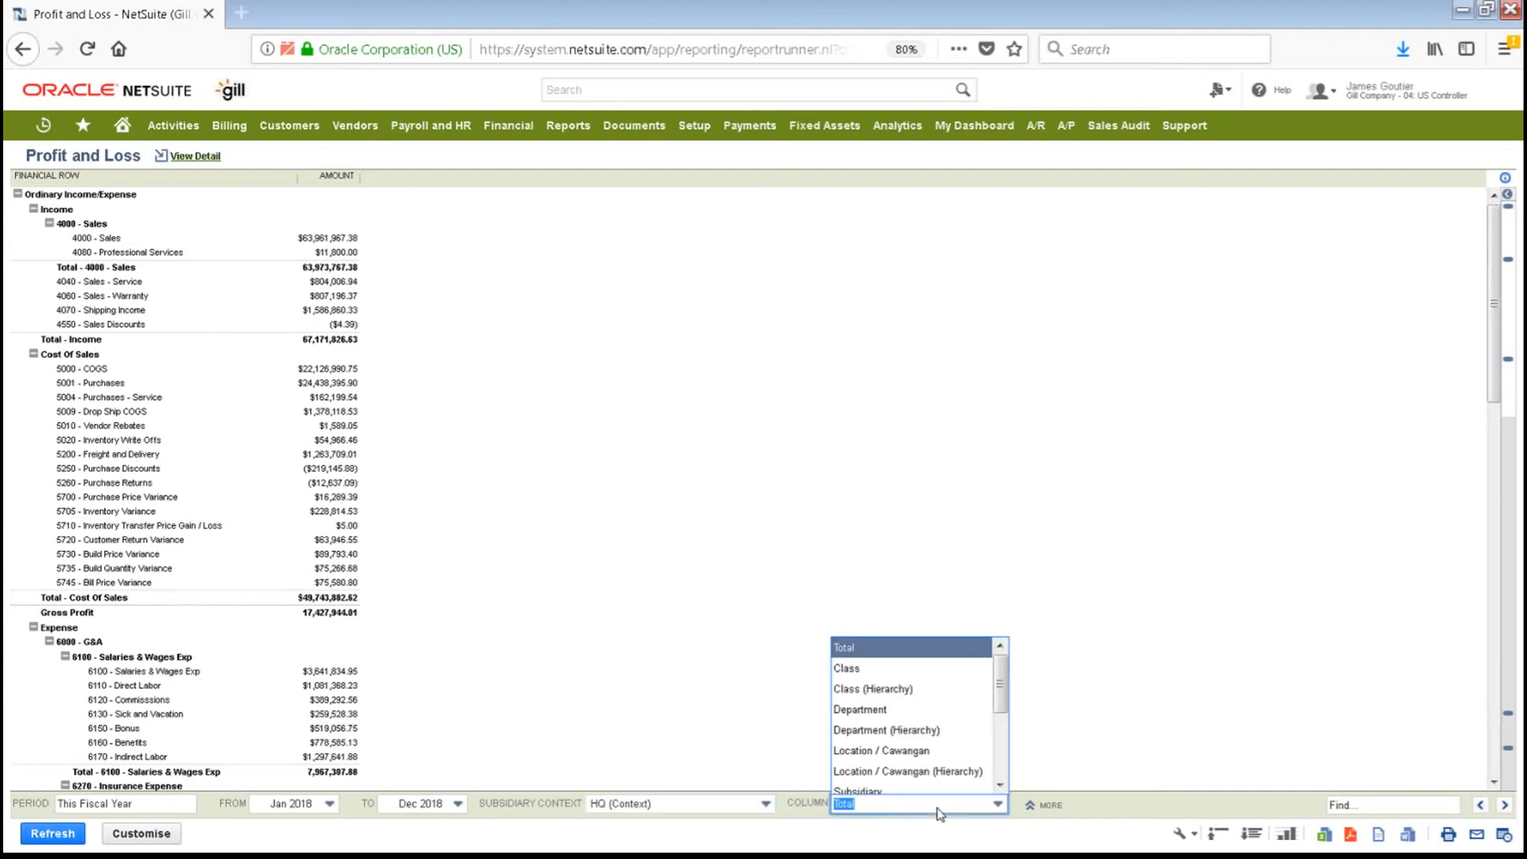
{"action": "scroll", "coordinate": [950, 704], "scroll_direction": "down", "scroll_amount": 2}
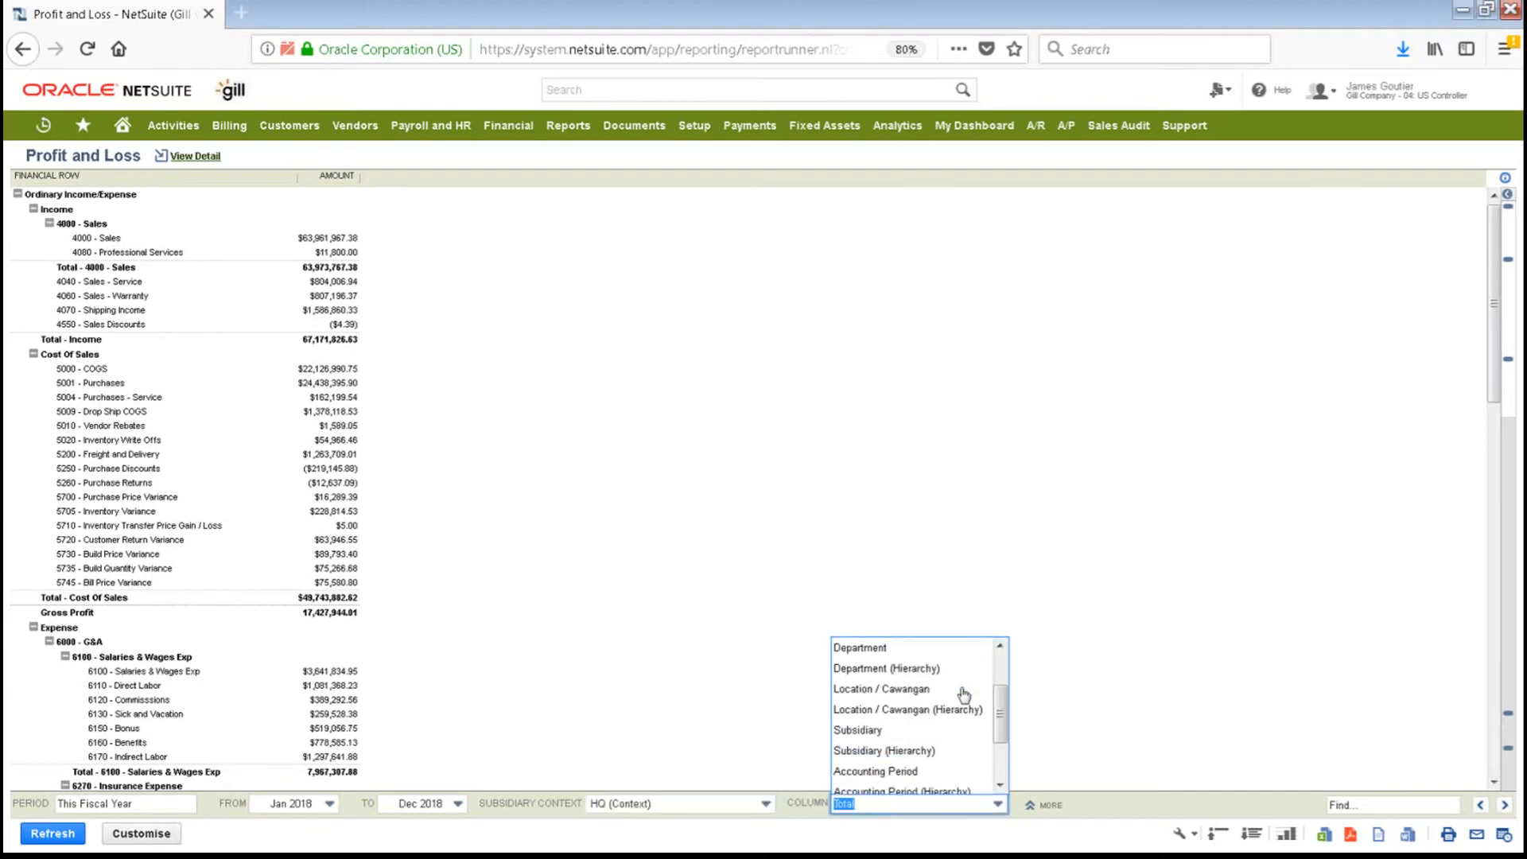
{"action": "left_click", "coordinate": [914, 691]}
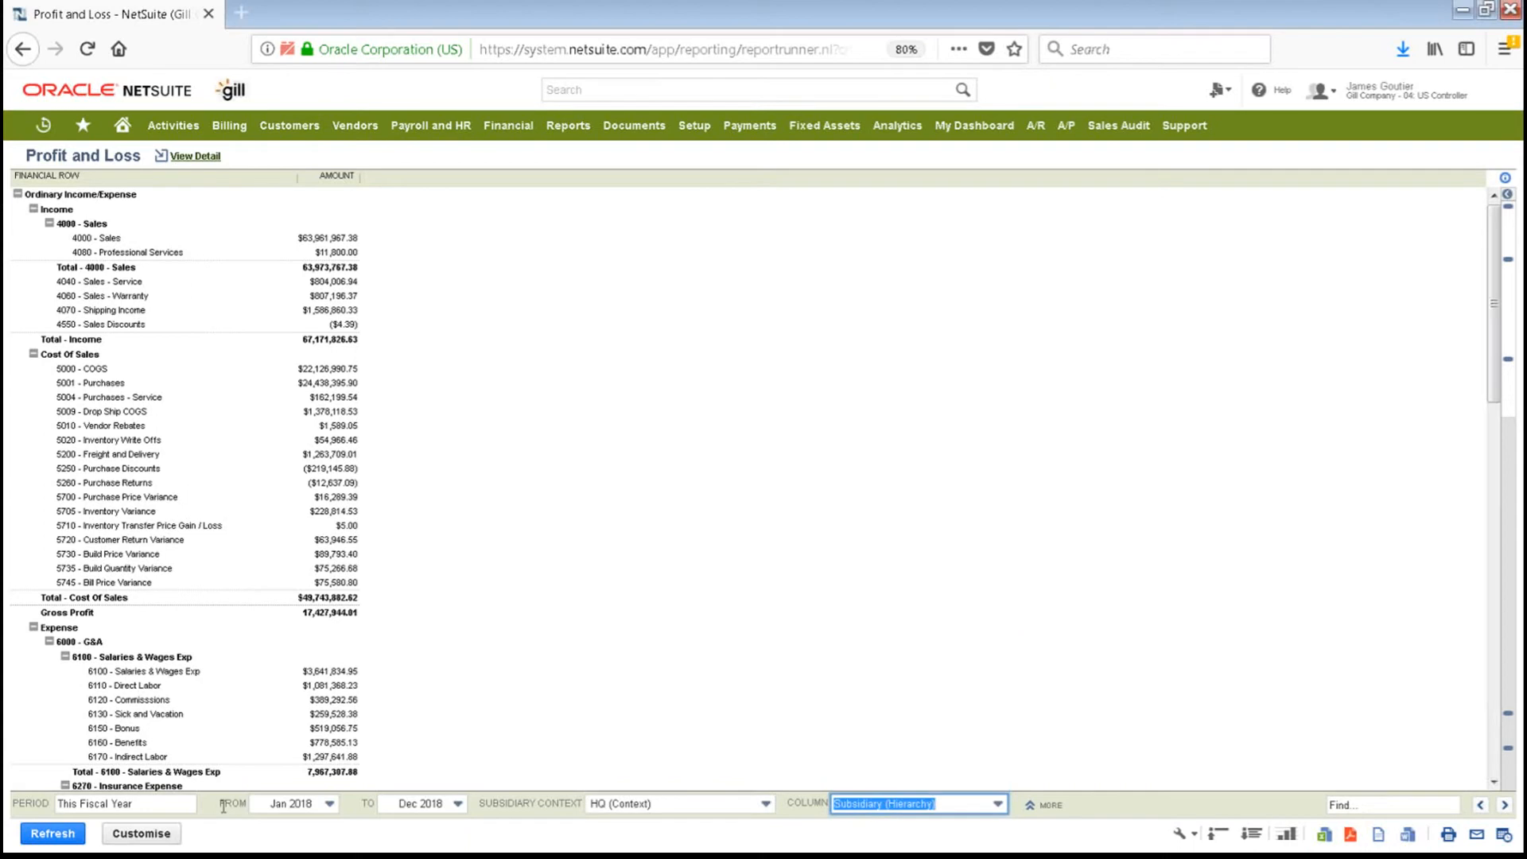
{"action": "left_click", "coordinate": [69, 835]}
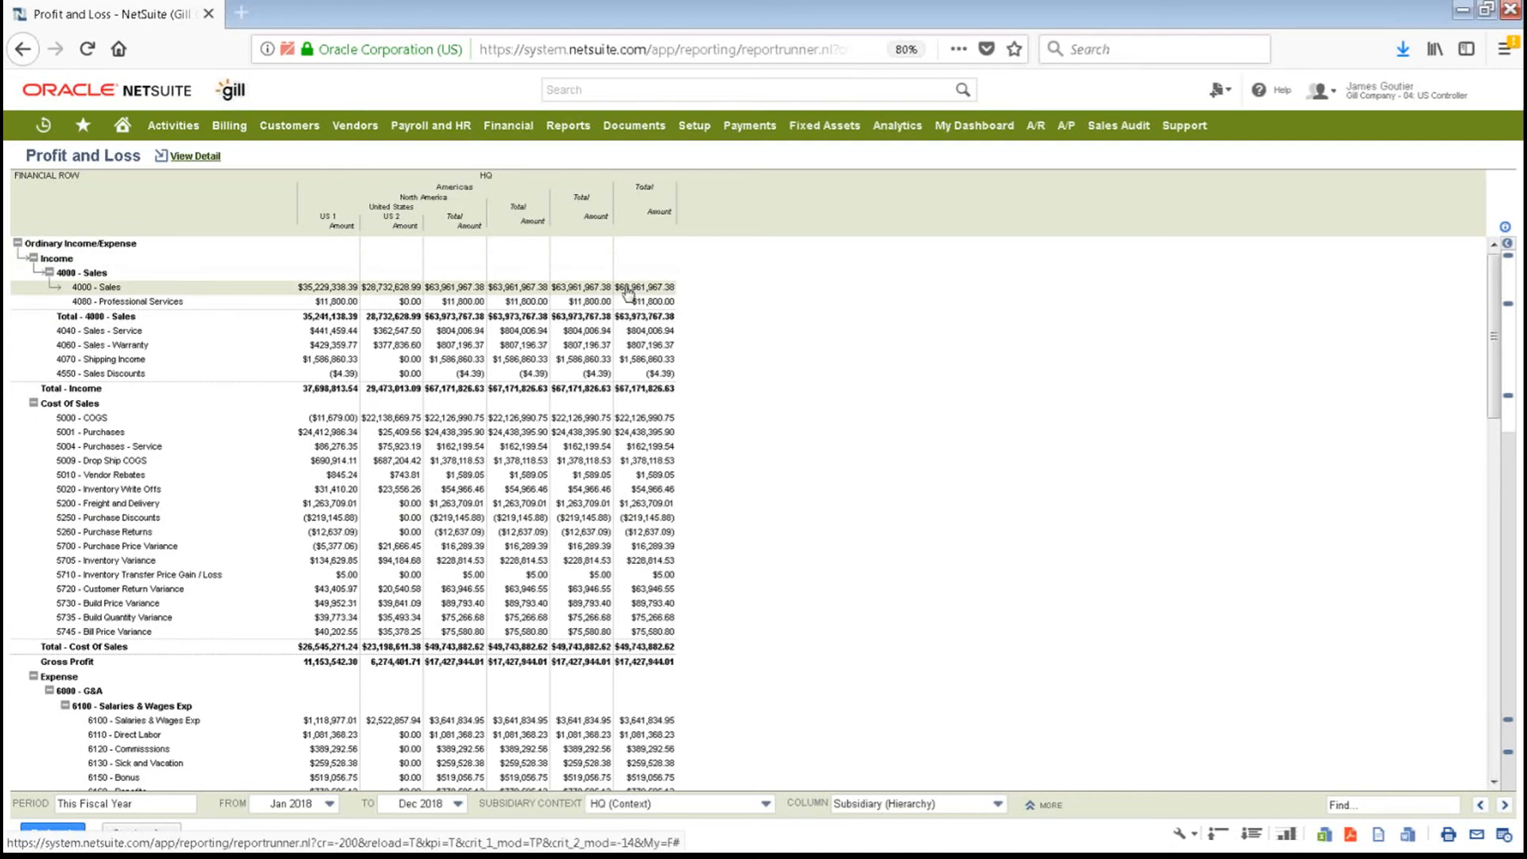
Break the report into columns by Location / Cawangan (Hierarchy) and refresh it.
{"action": "left_click", "coordinate": [927, 804]}
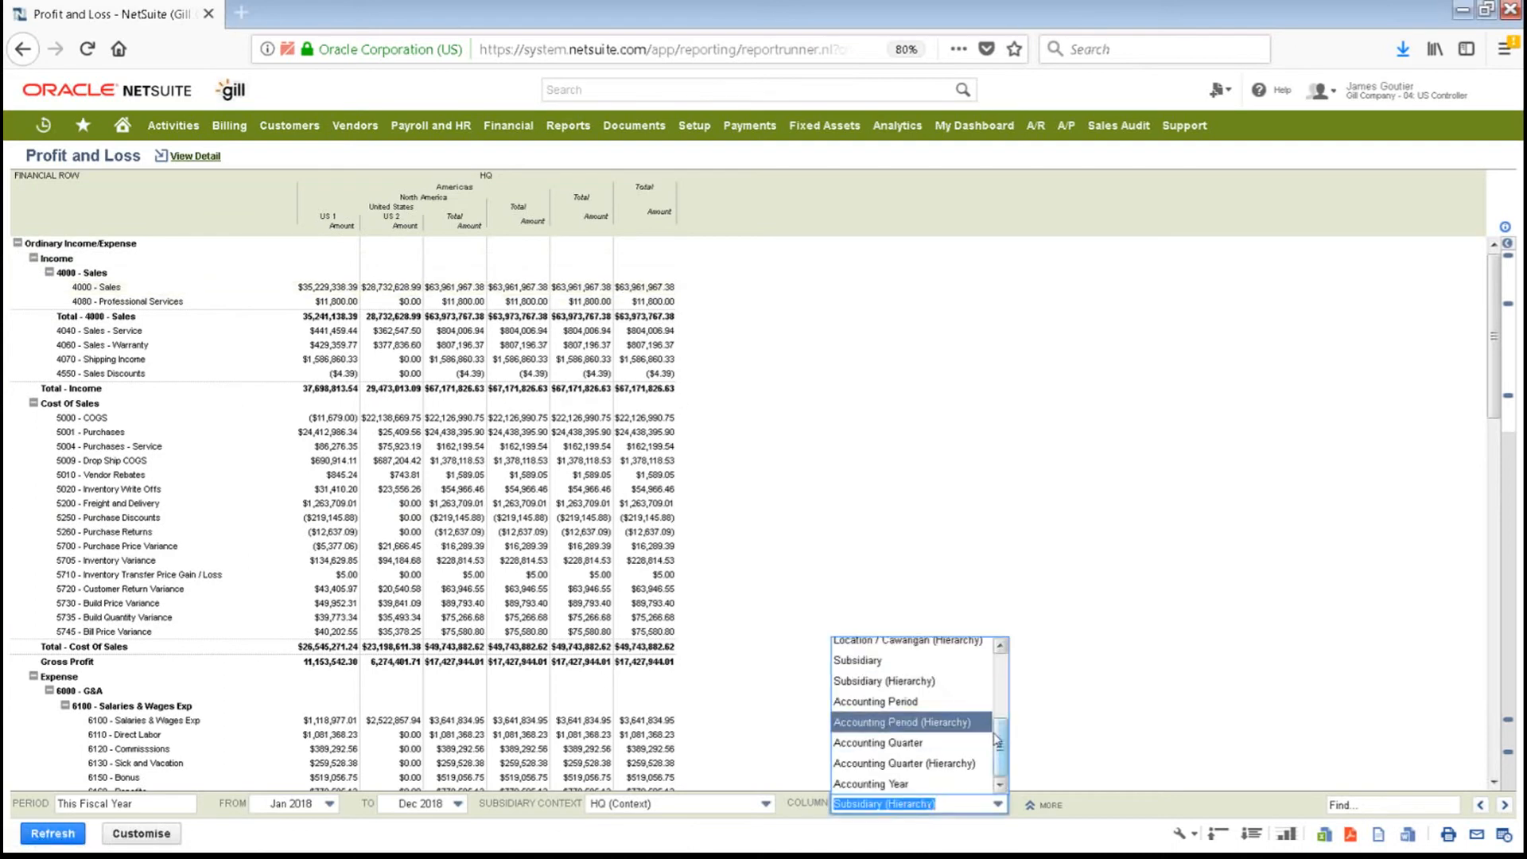
{"action": "left_click_drag", "start_coordinate": [1002, 748], "coordinate": [1003, 660]}
{"action": "left_click", "coordinate": [852, 647]}
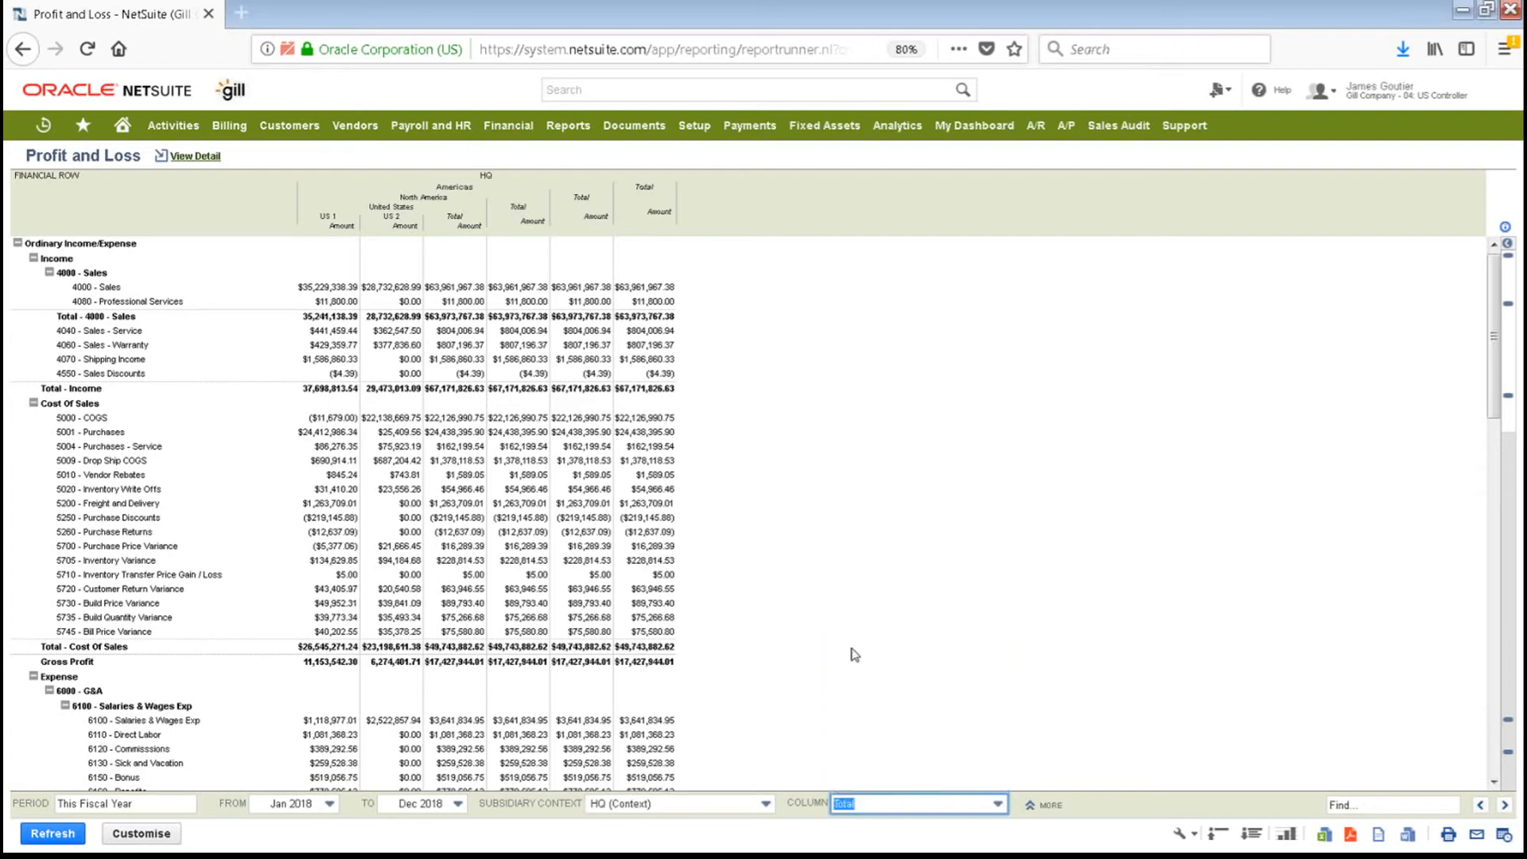
{"action": "left_click", "coordinate": [999, 805]}
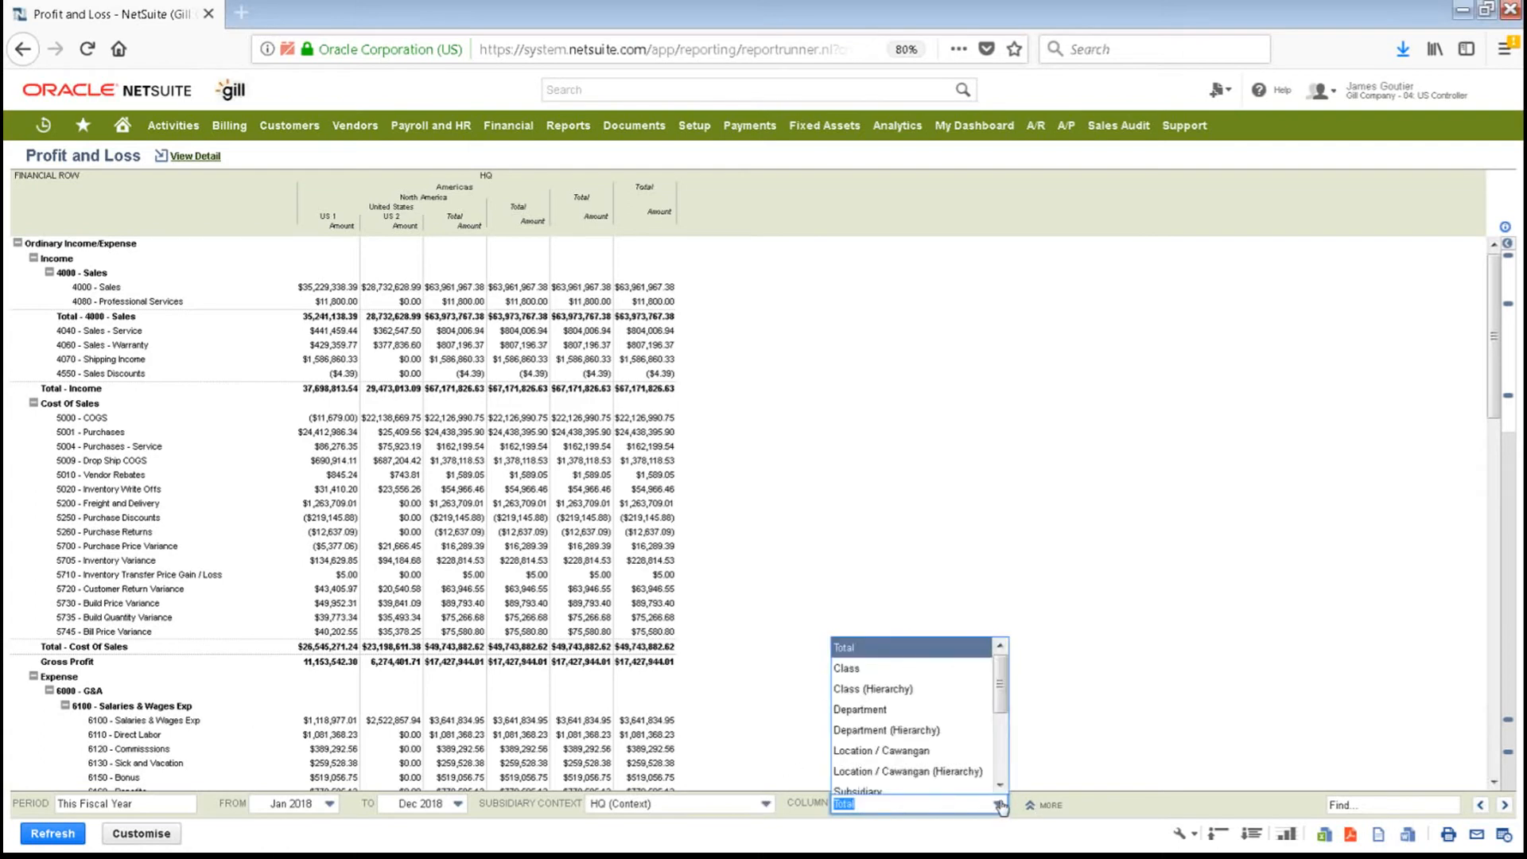
{"action": "left_click", "coordinate": [920, 771]}
{"action": "left_click", "coordinate": [44, 835]}
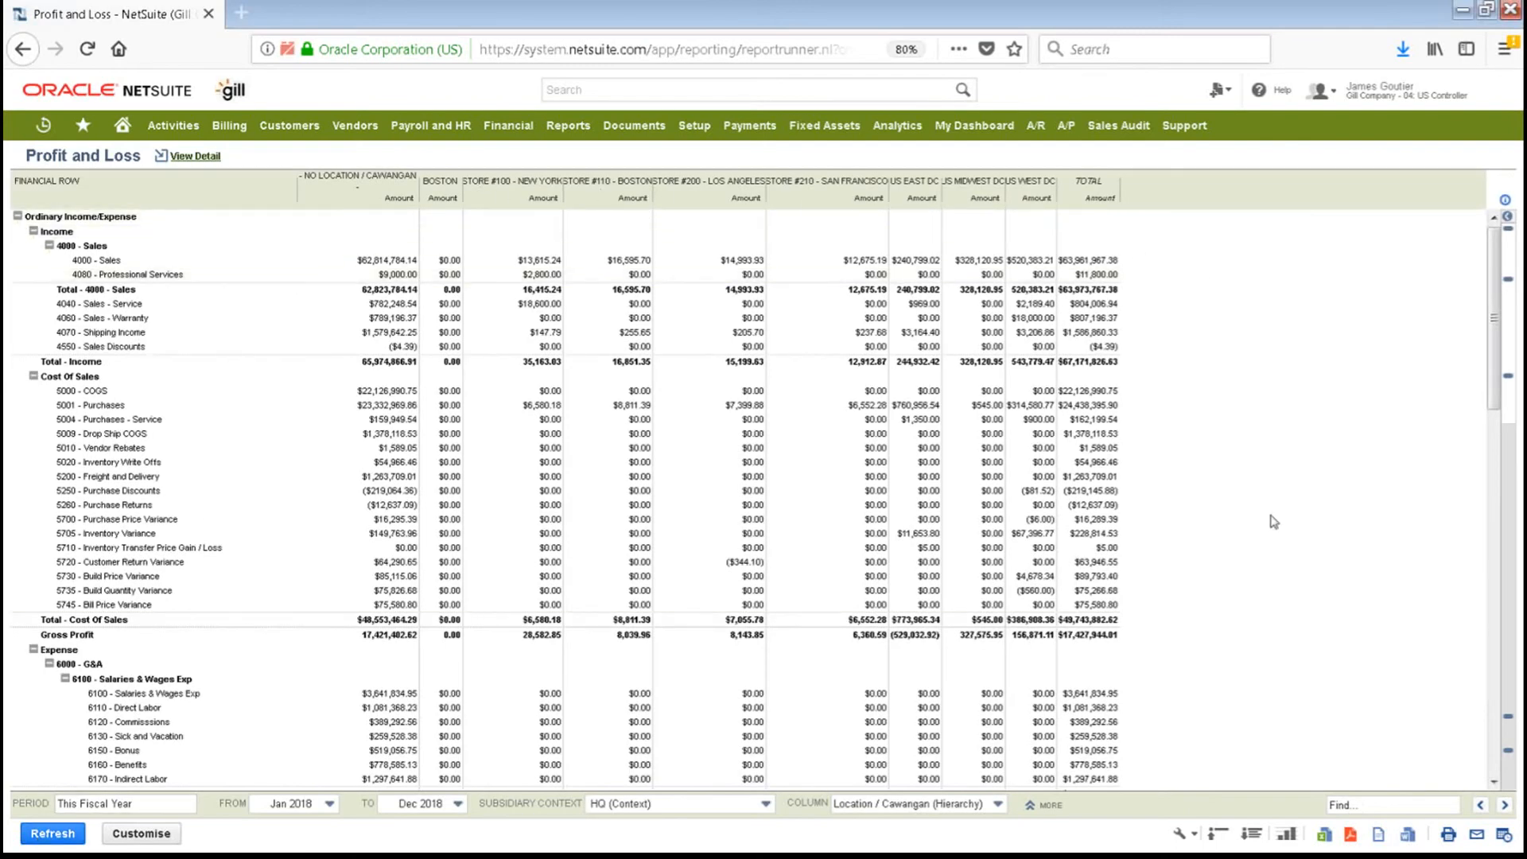
Expand the report's additional filters and look through the Class and Customer filter choices.
{"action": "left_click", "coordinate": [1049, 805]}
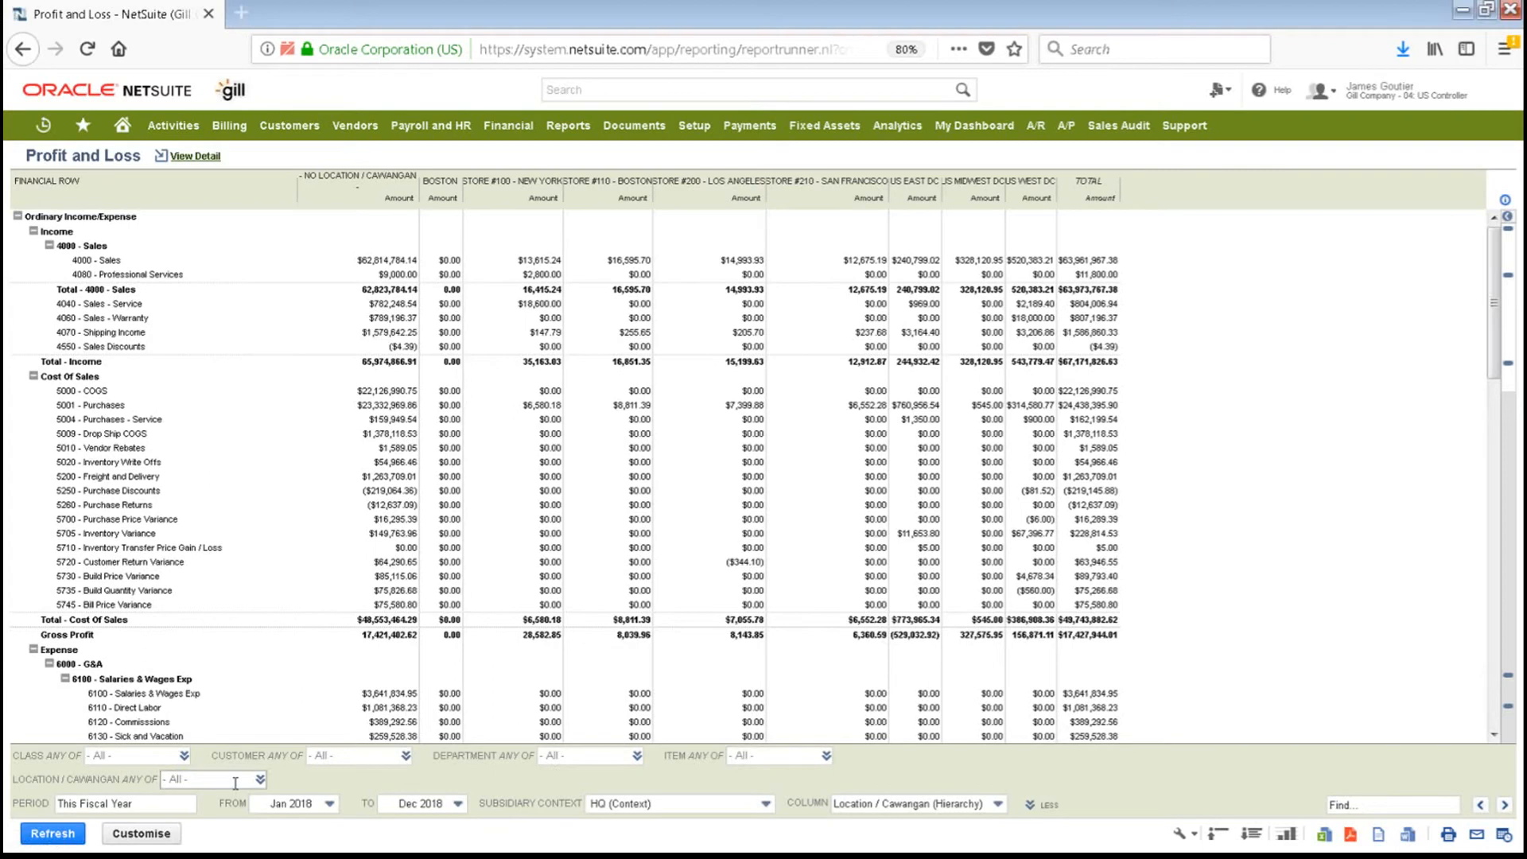
{"action": "left_click", "coordinate": [184, 757]}
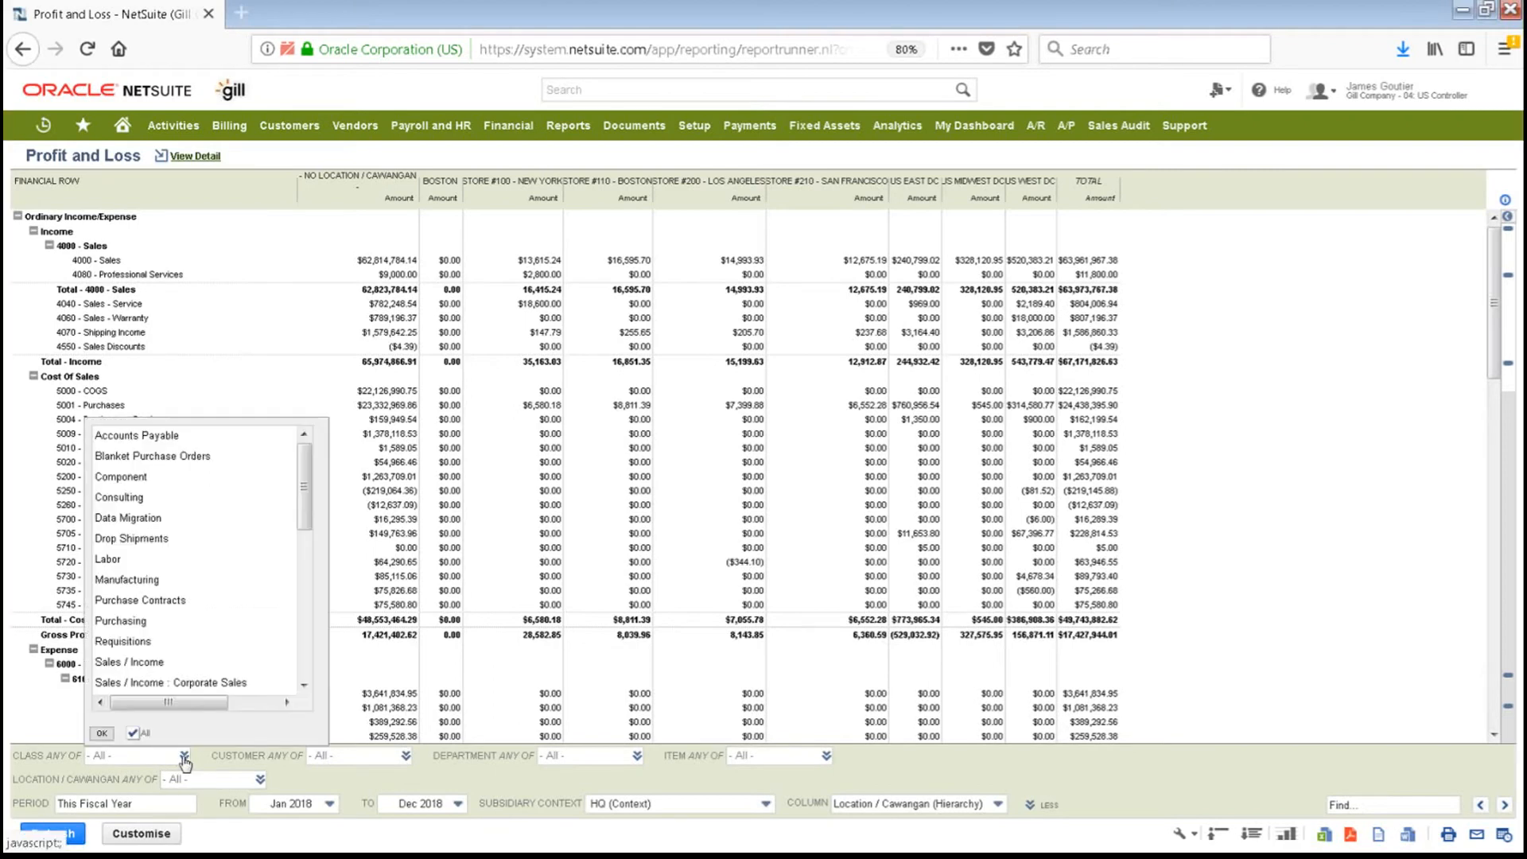
{"action": "left_click", "coordinate": [185, 761]}
{"action": "left_click", "coordinate": [409, 763]}
{"action": "left_click", "coordinate": [409, 764]}
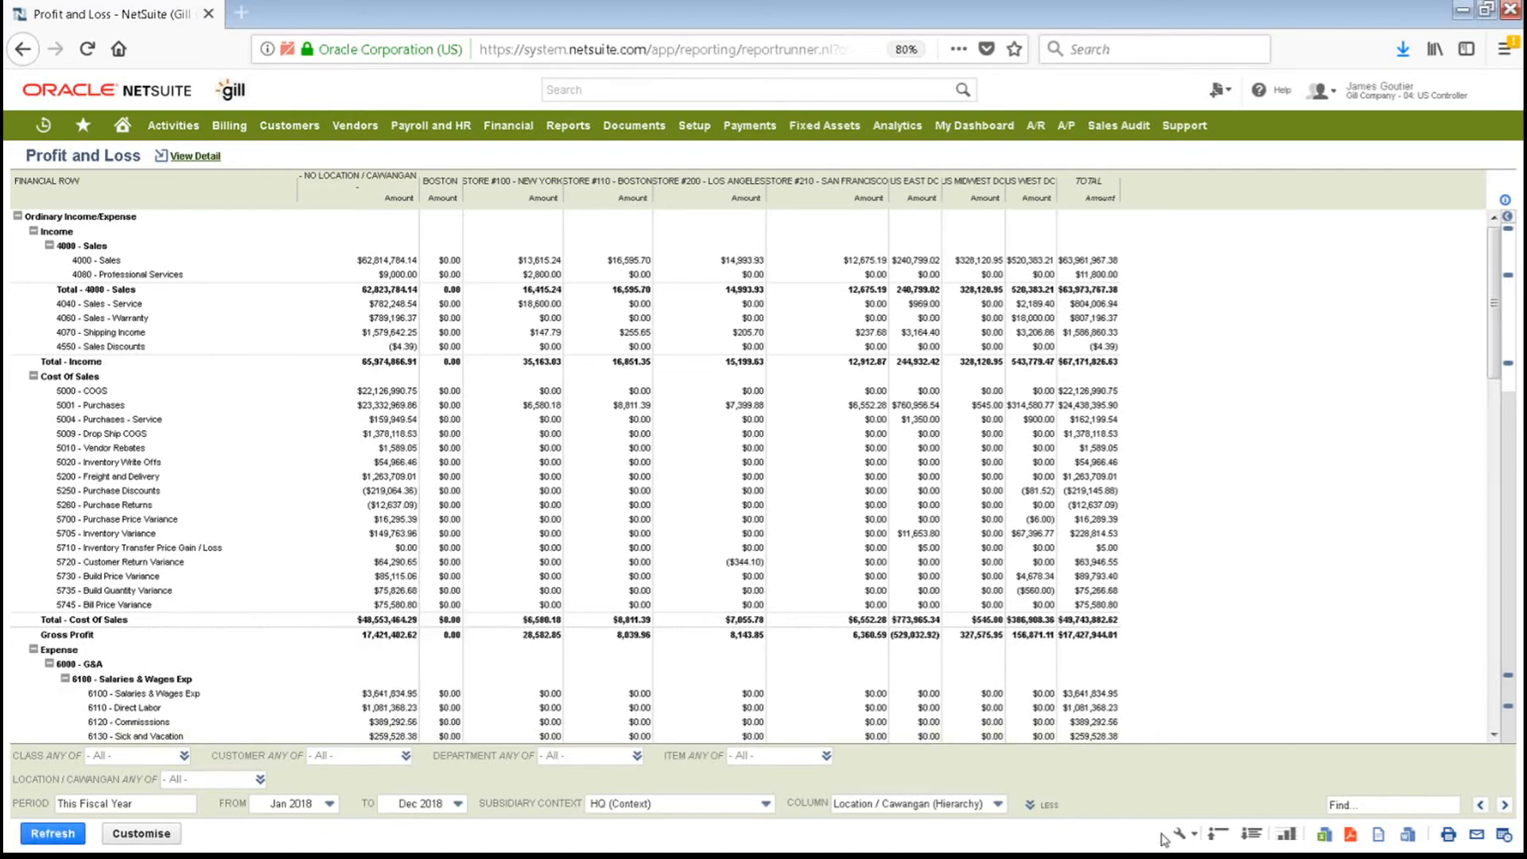
Display the report's bar graph and export the Profit and Loss report to an Excel file, opening it with Microsoft Excel.
{"action": "left_click", "coordinate": [1286, 835]}
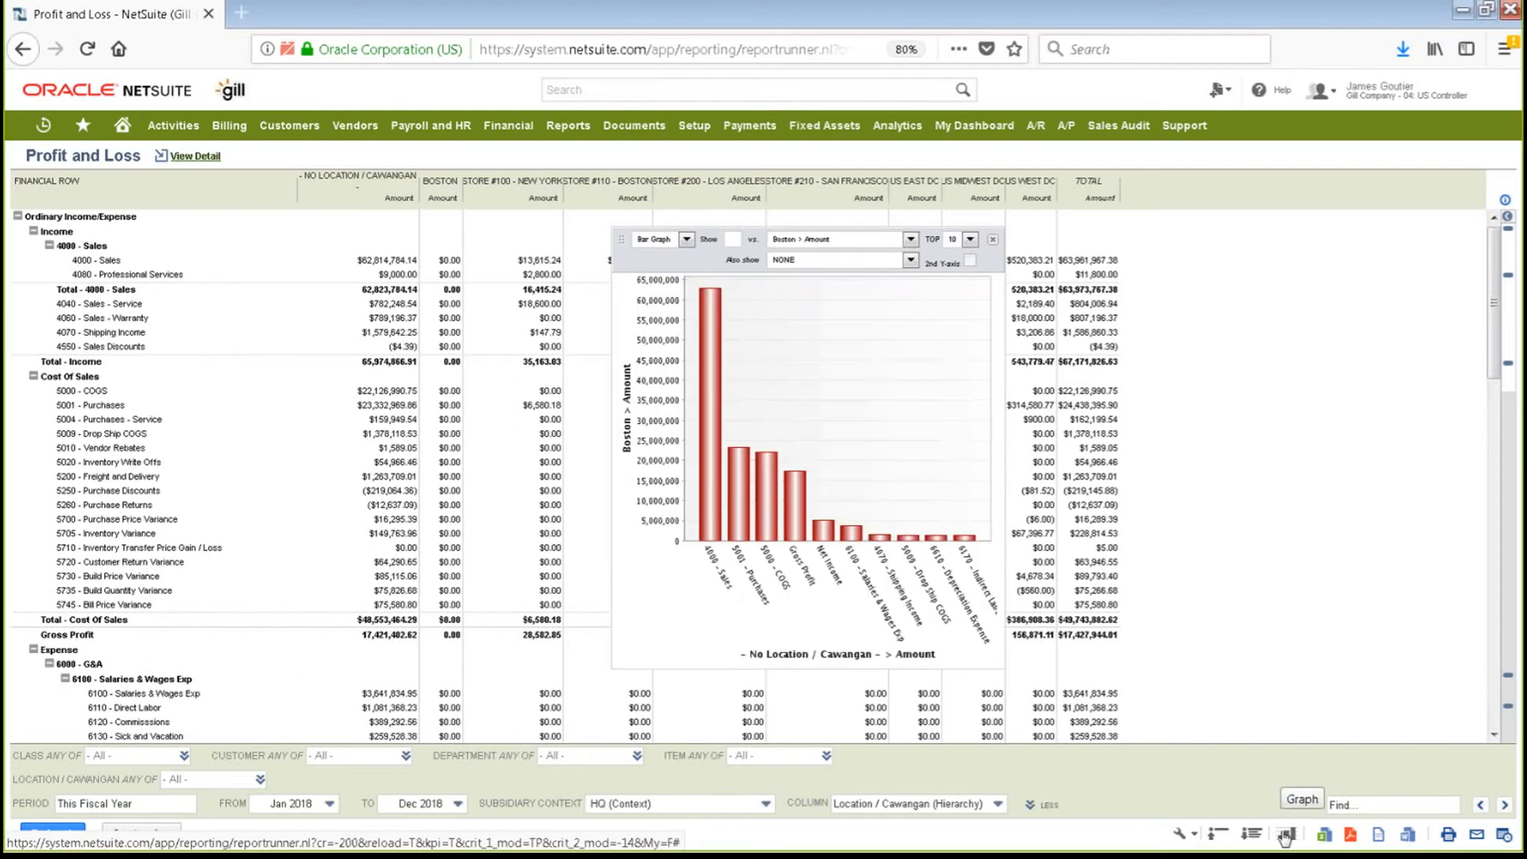
{"action": "left_click", "coordinate": [1324, 837]}
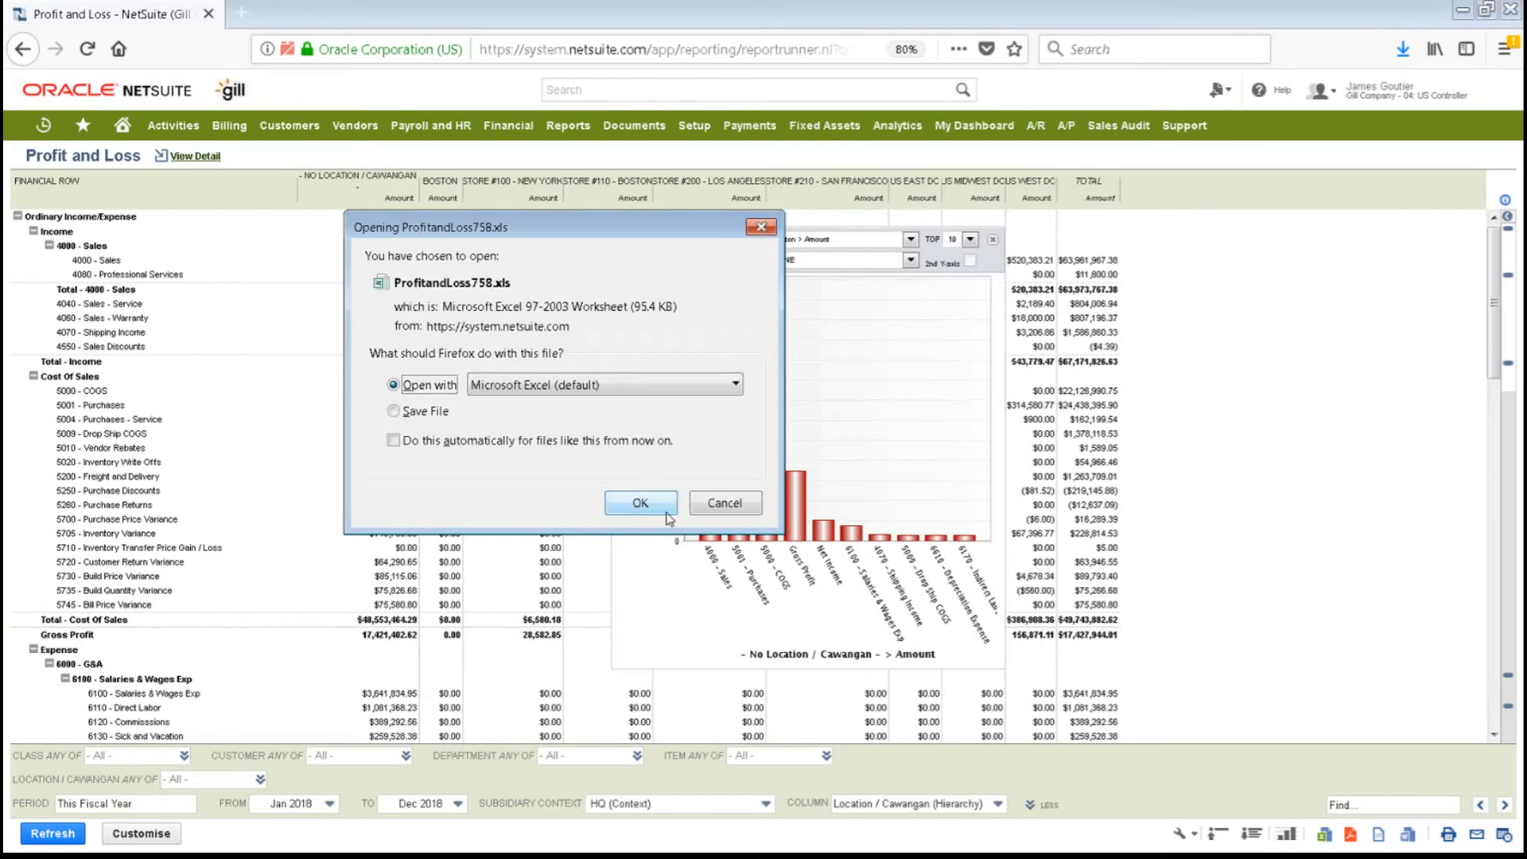
{"action": "left_click", "coordinate": [663, 510]}
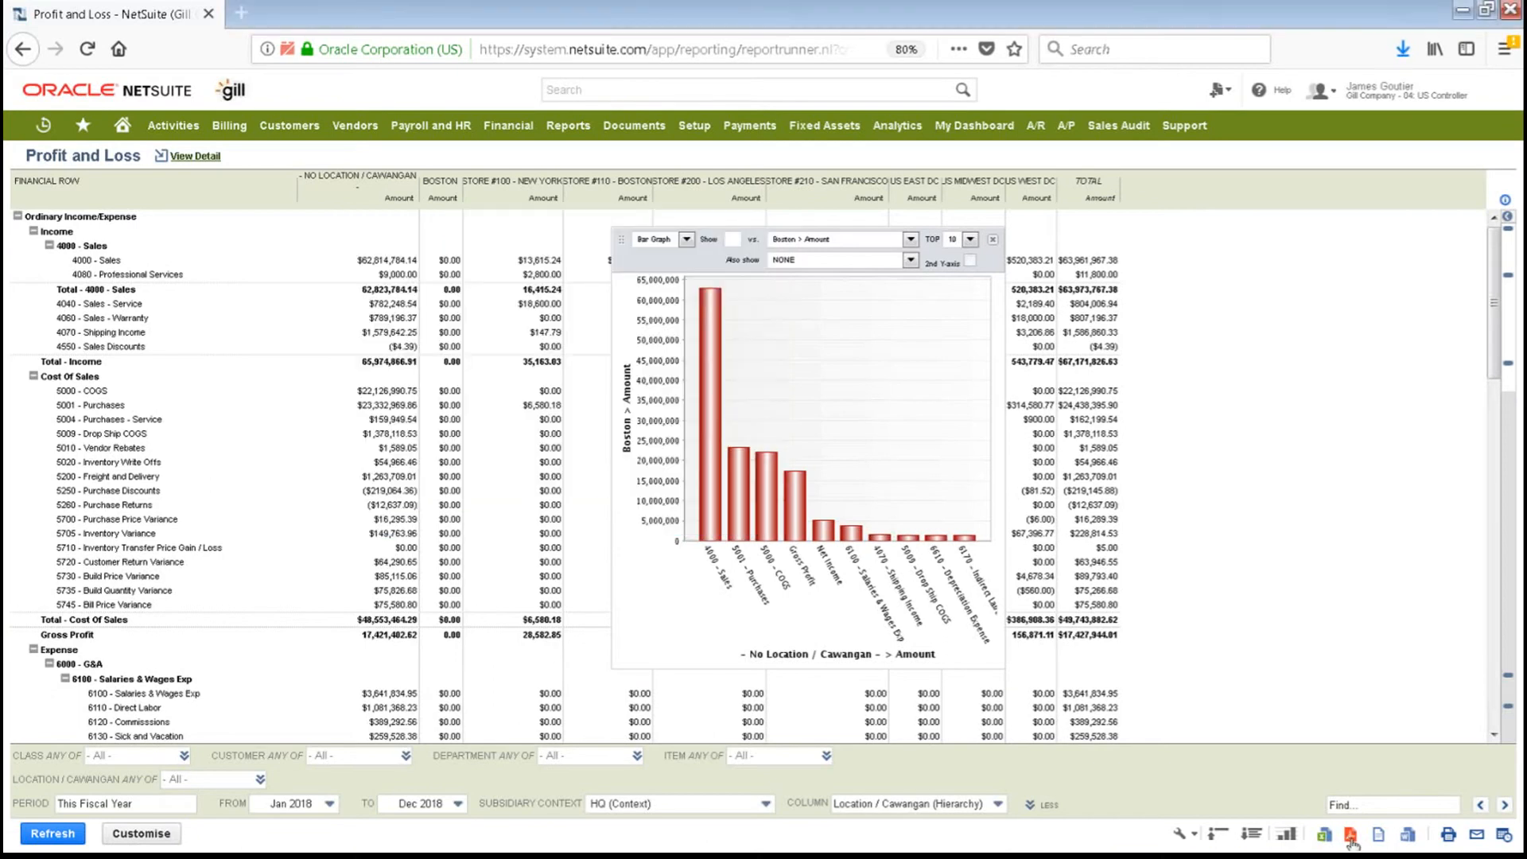
{"action": "left_click", "coordinate": [1351, 840]}
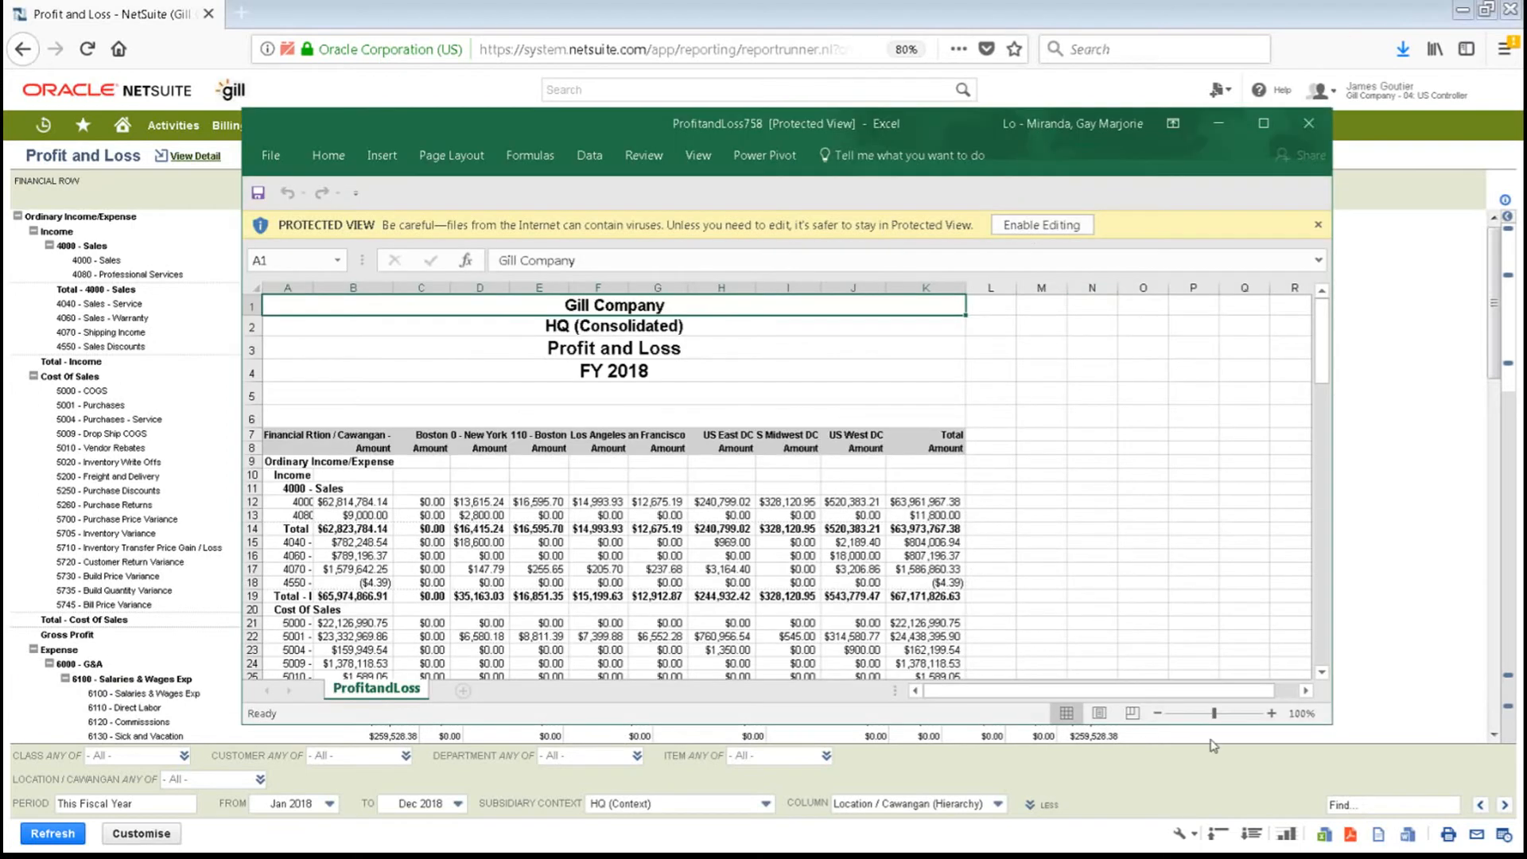
Look over the exported Profit and Loss workbook in Excel and close it.
{"action": "left_click", "coordinate": [633, 533]}
{"action": "scroll", "coordinate": [633, 534], "scroll_direction": "down", "scroll_amount": 1}
{"action": "left_click", "coordinate": [1309, 124]}
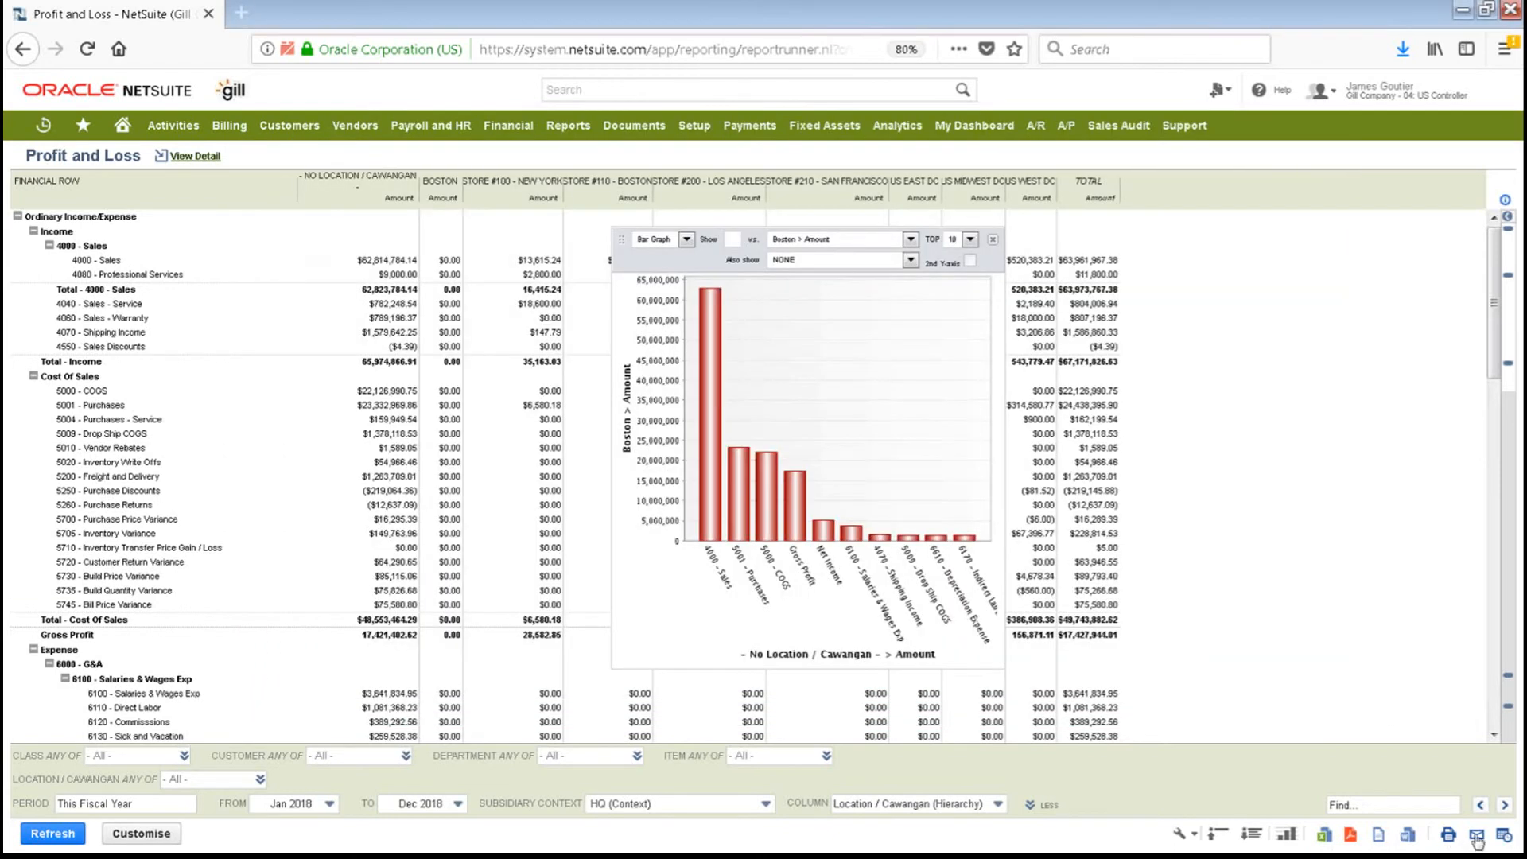
Look over the recipient and message settings for emailing the Profit and Loss report, and cancel the email.
{"action": "left_click", "coordinate": [1475, 836]}
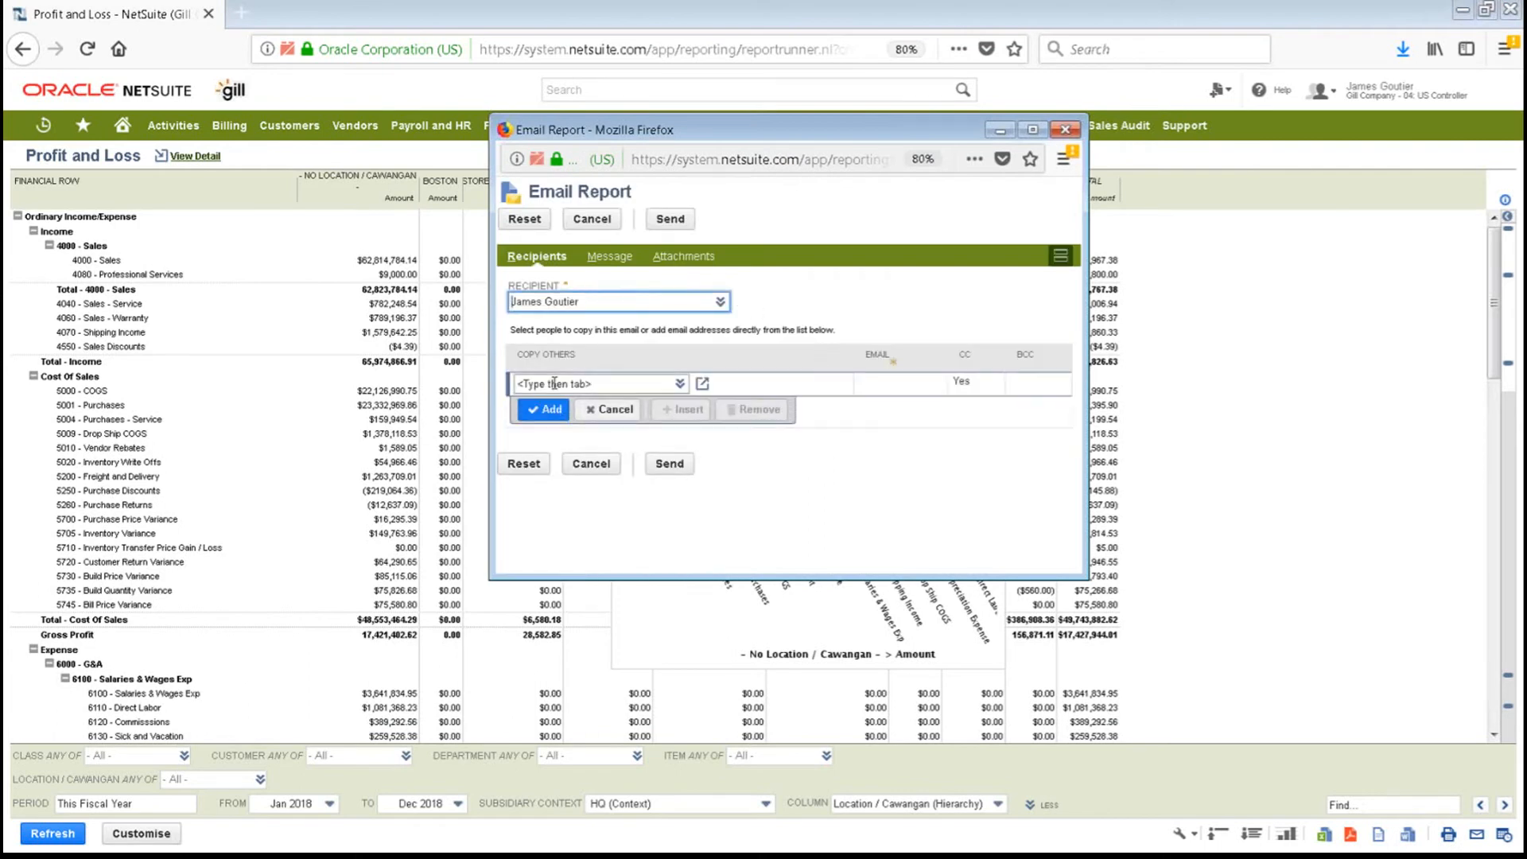
{"action": "left_click", "coordinate": [609, 256]}
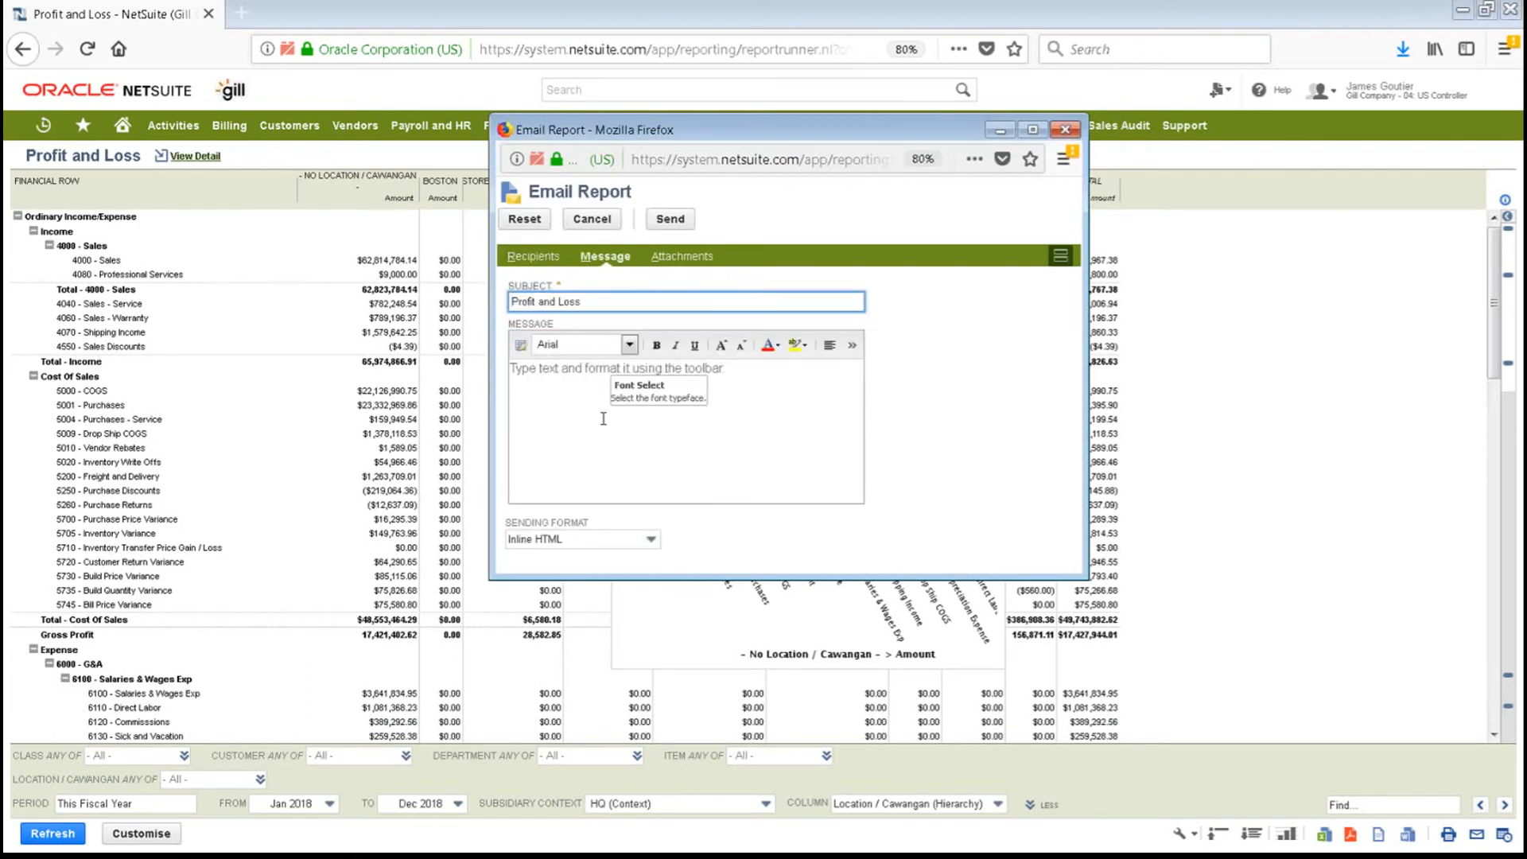
{"action": "left_click", "coordinate": [592, 219]}
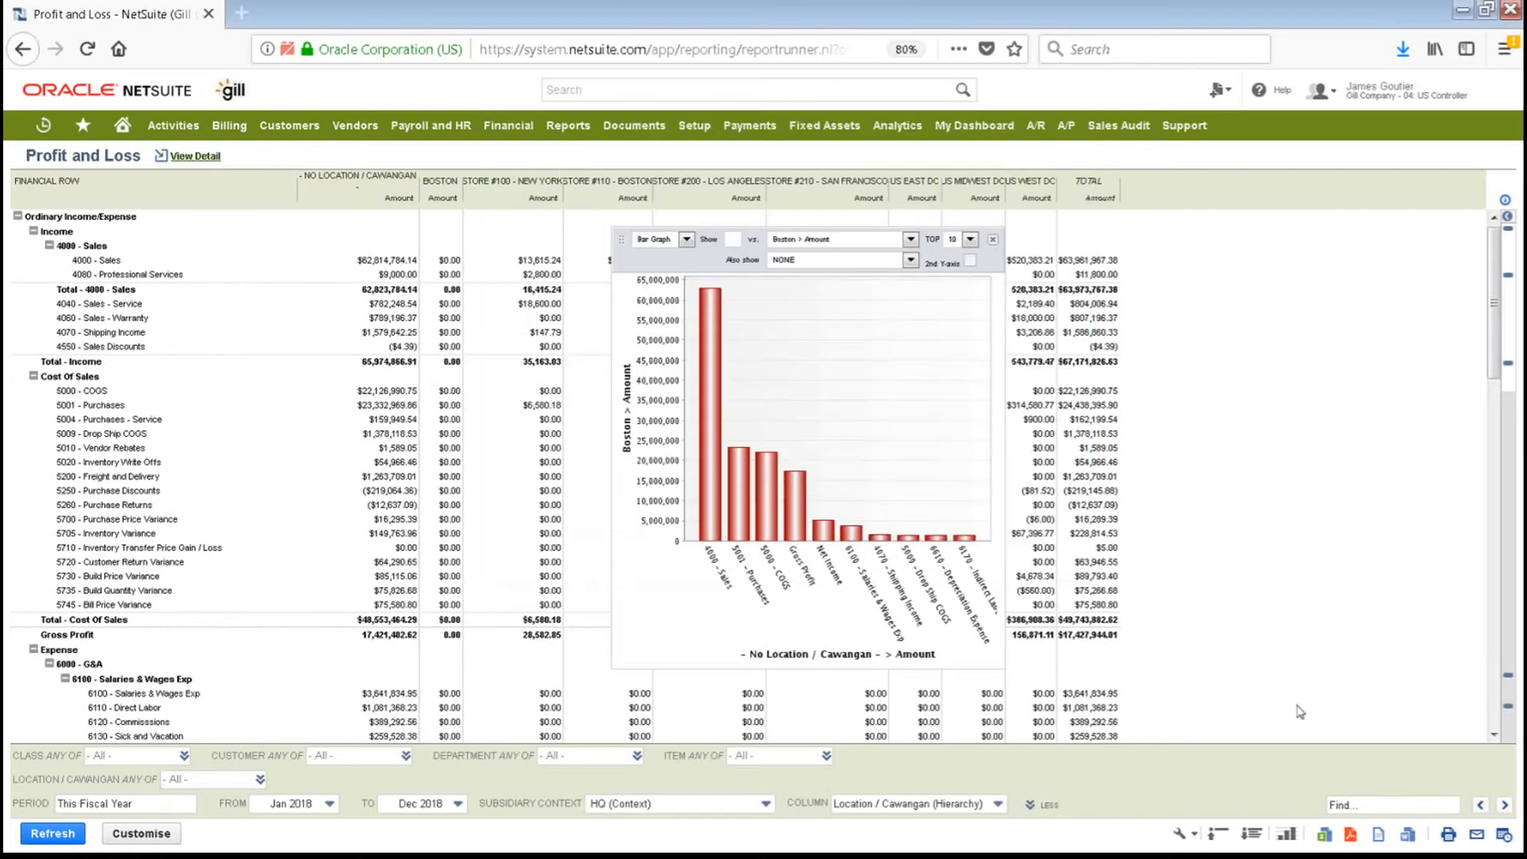
Examine the Profit and Loss report's scheduling options, including recurrence for running it more than once, and cancel the schedule.
{"action": "left_click", "coordinate": [1503, 836]}
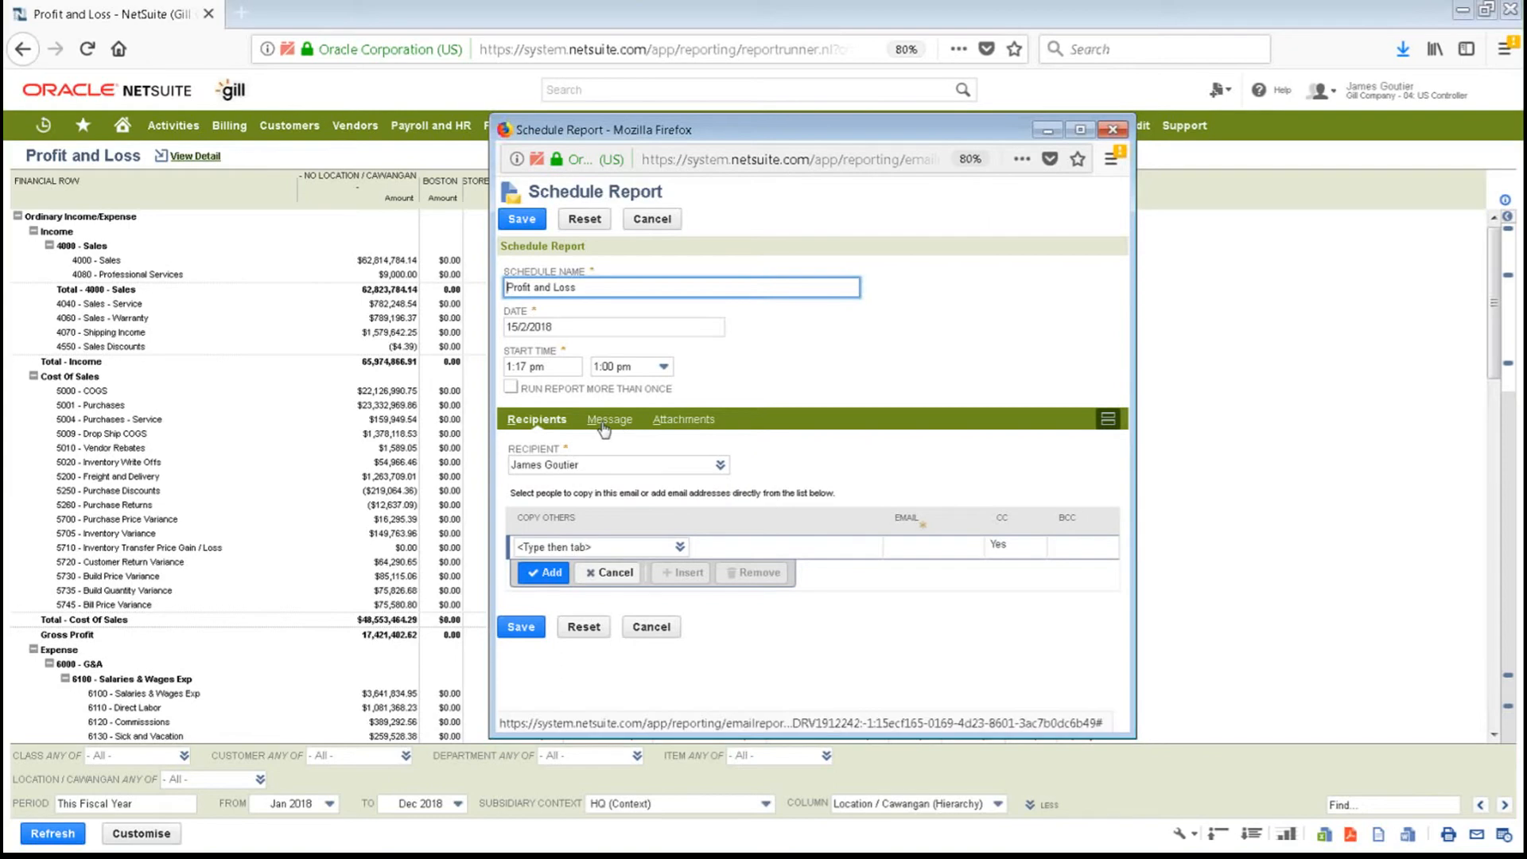
{"action": "left_click", "coordinate": [511, 386]}
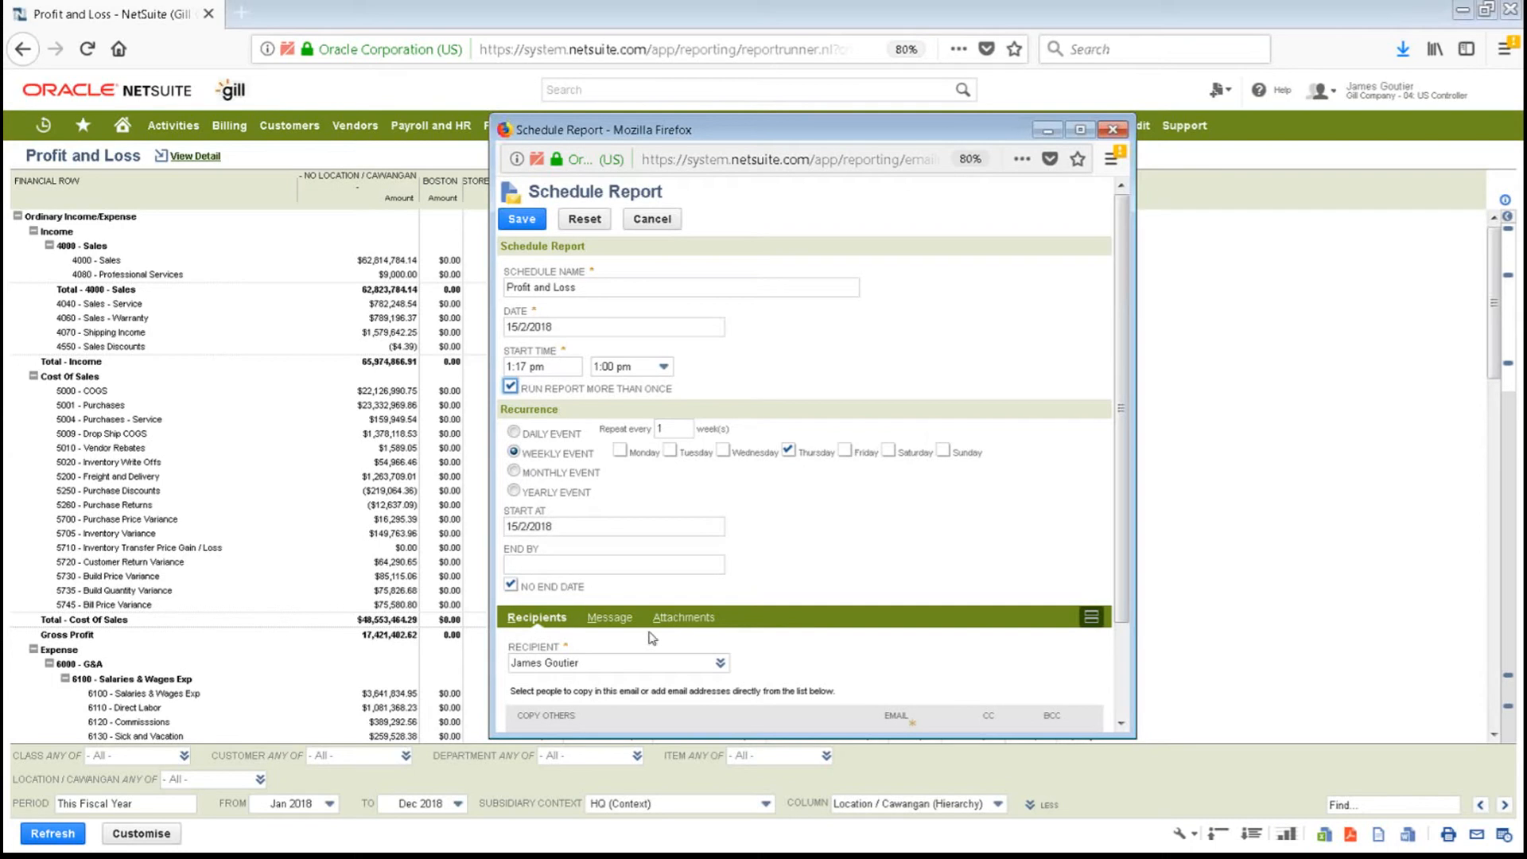
{"action": "scroll", "coordinate": [651, 607], "scroll_direction": "down", "scroll_amount": 3}
{"action": "scroll", "coordinate": [616, 496], "scroll_direction": "up", "scroll_amount": 3}
{"action": "left_click", "coordinate": [638, 223]}
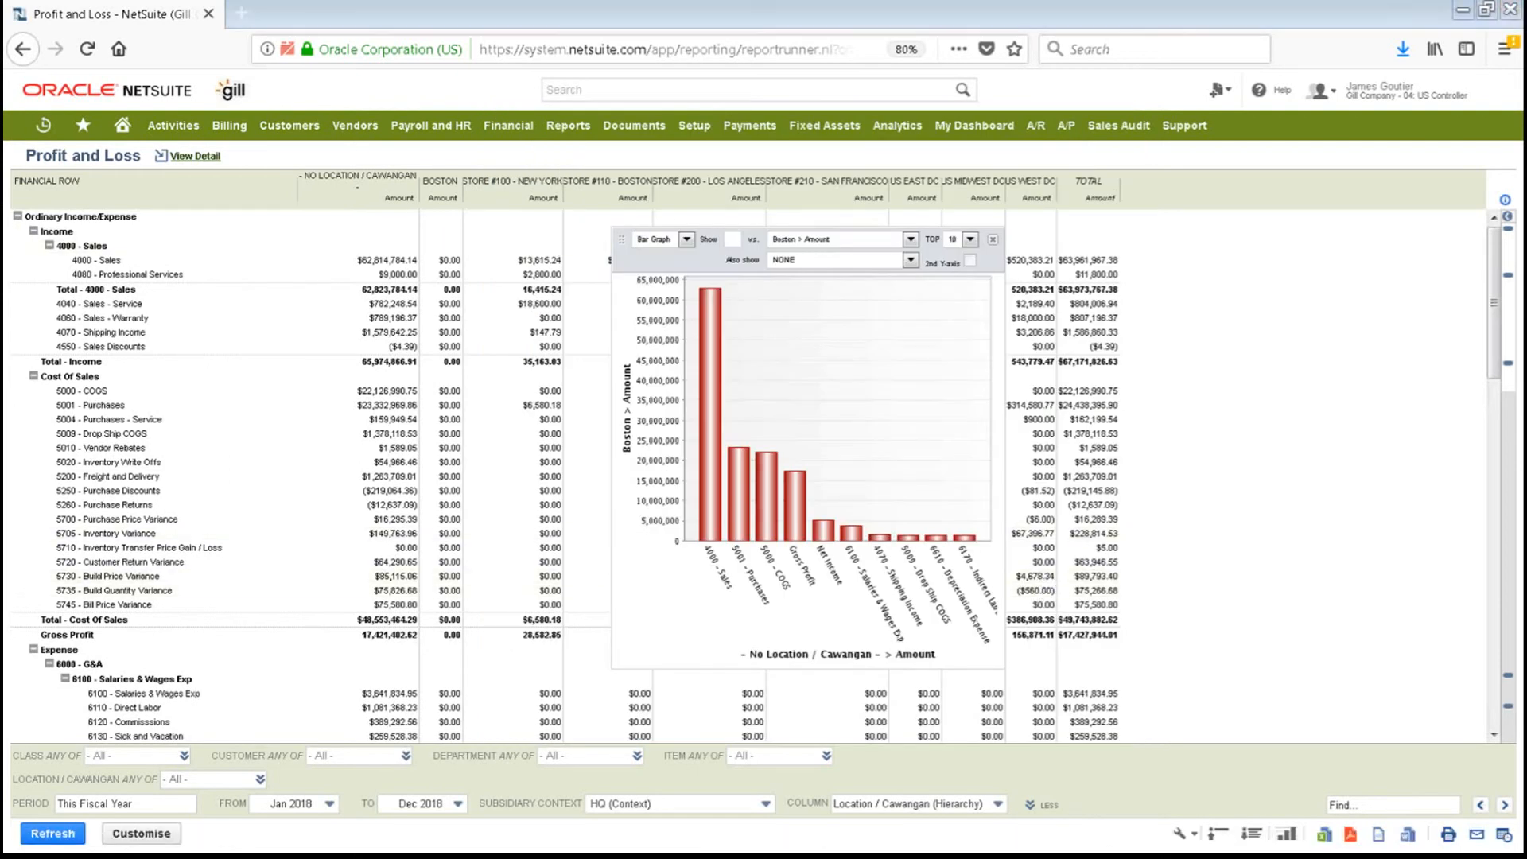
From the home dashboard, drill into the current Receivables indicator to view the A/R aging summary, and return to the dashboard.
{"action": "left_click", "coordinate": [122, 125]}
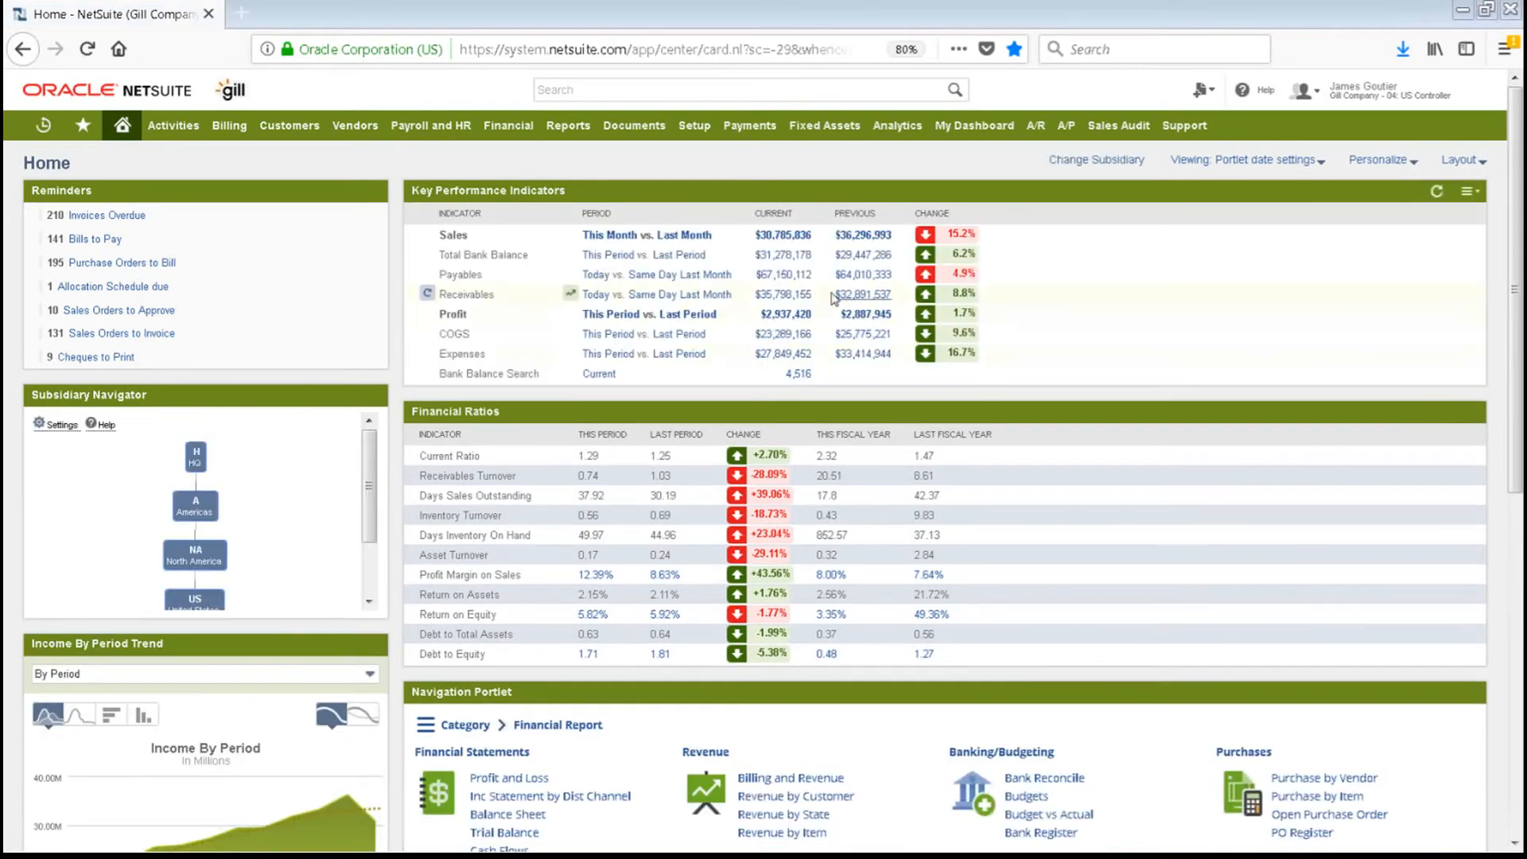
{"action": "left_click", "coordinate": [791, 296]}
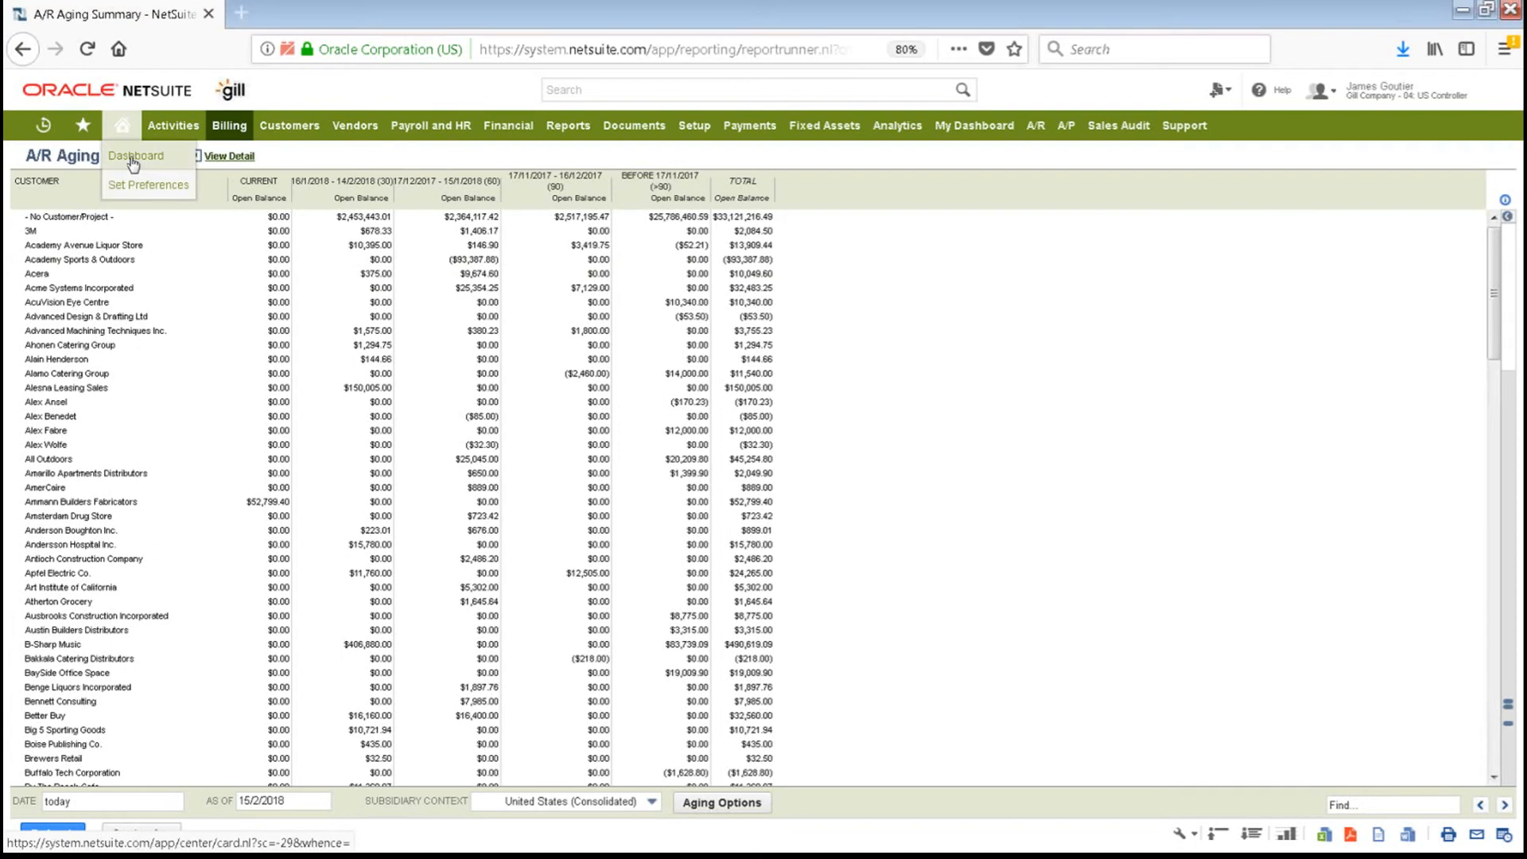
{"action": "left_click", "coordinate": [120, 132]}
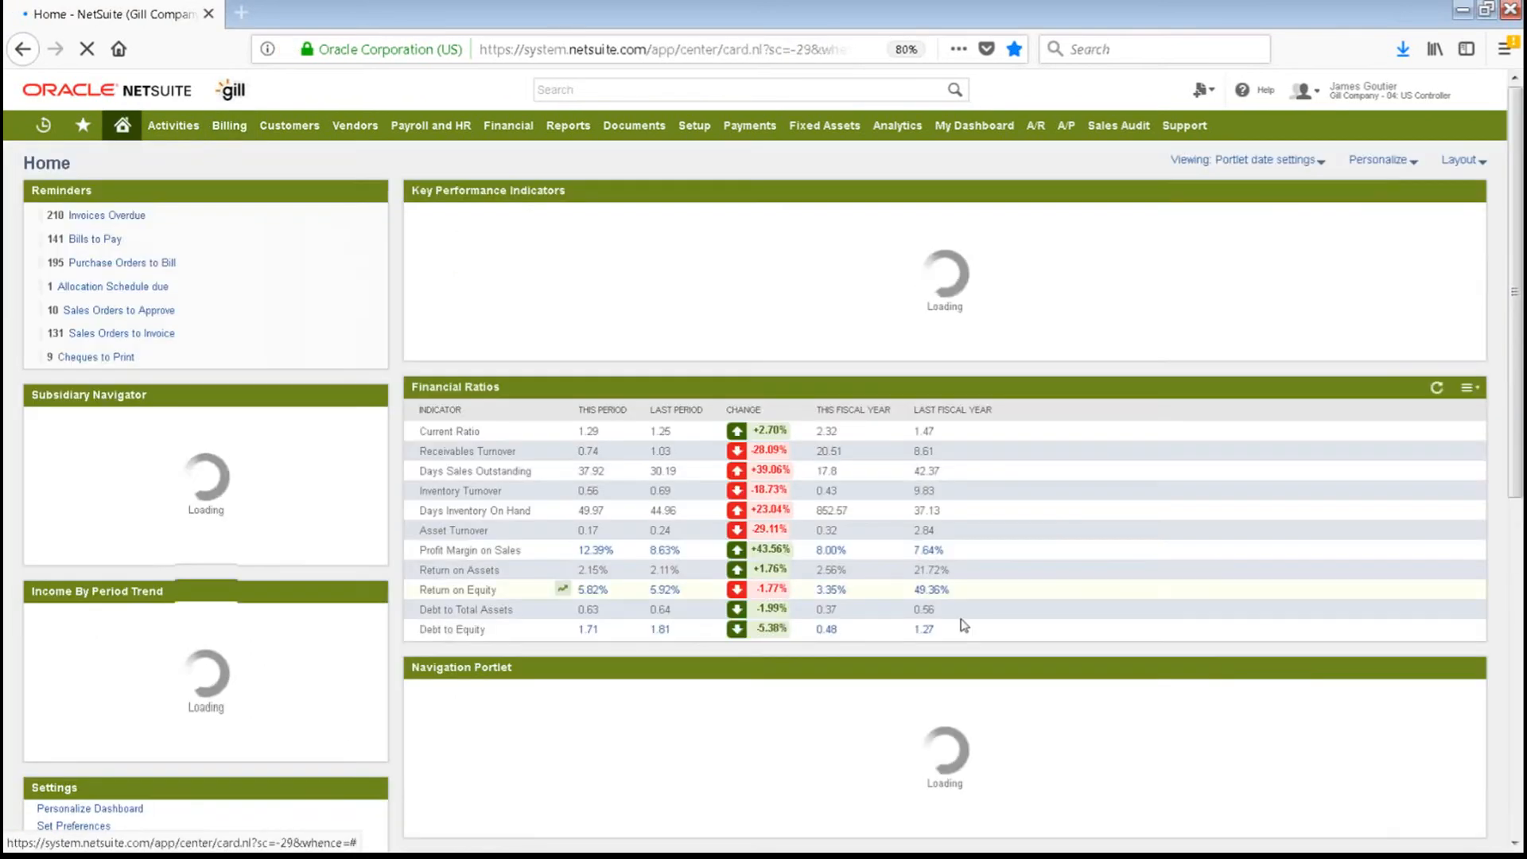
Open the Balance Sheet report from the dashboard's Financial Statements links and refresh it for the end of This Fiscal Year.
{"action": "scroll", "coordinate": [964, 625], "scroll_direction": "down", "scroll_amount": 3}
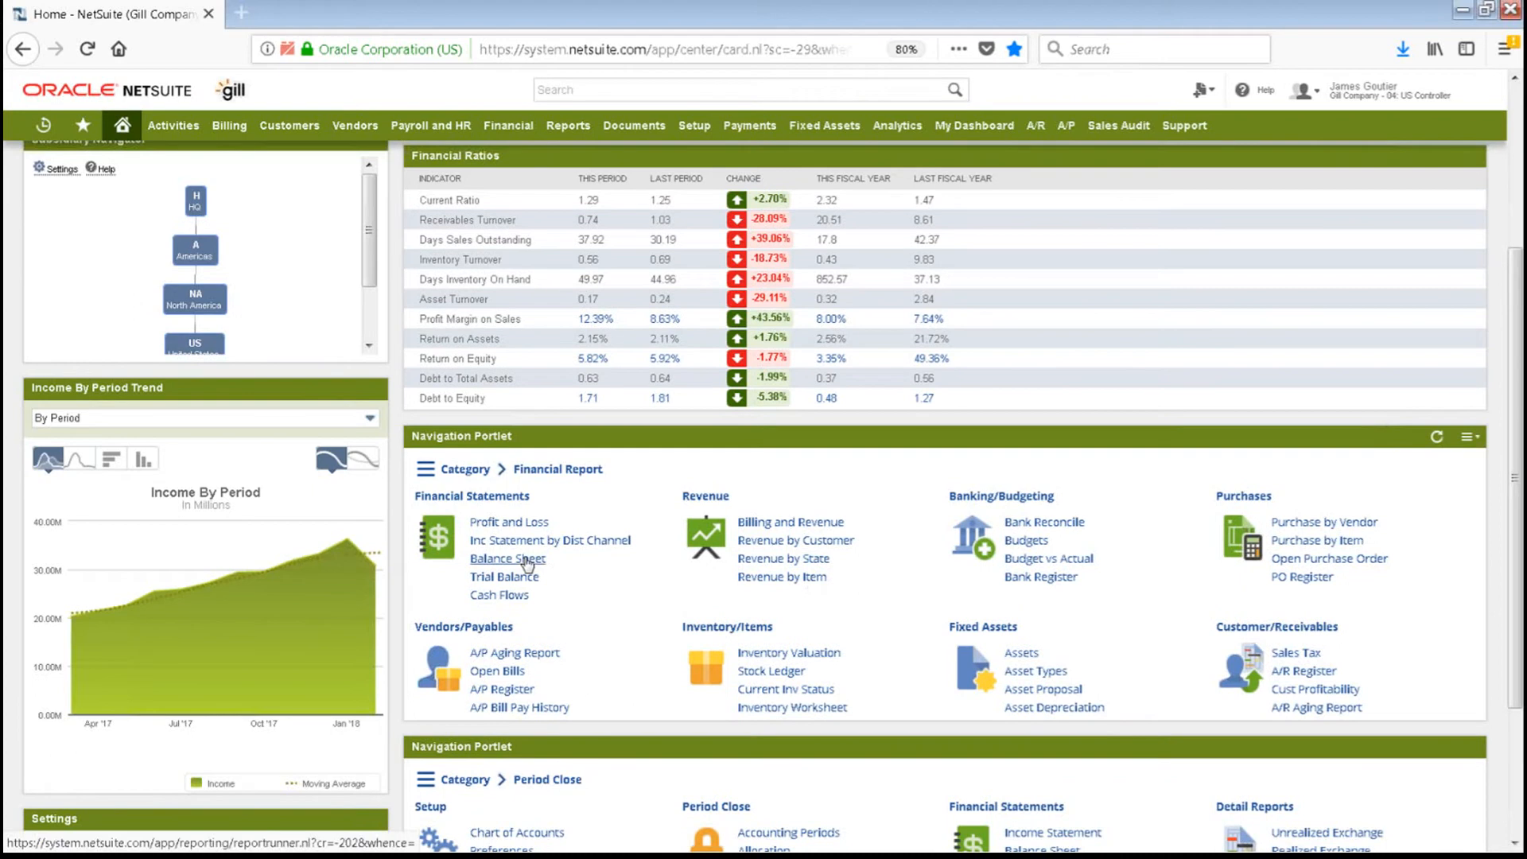
{"action": "left_click", "coordinate": [526, 561]}
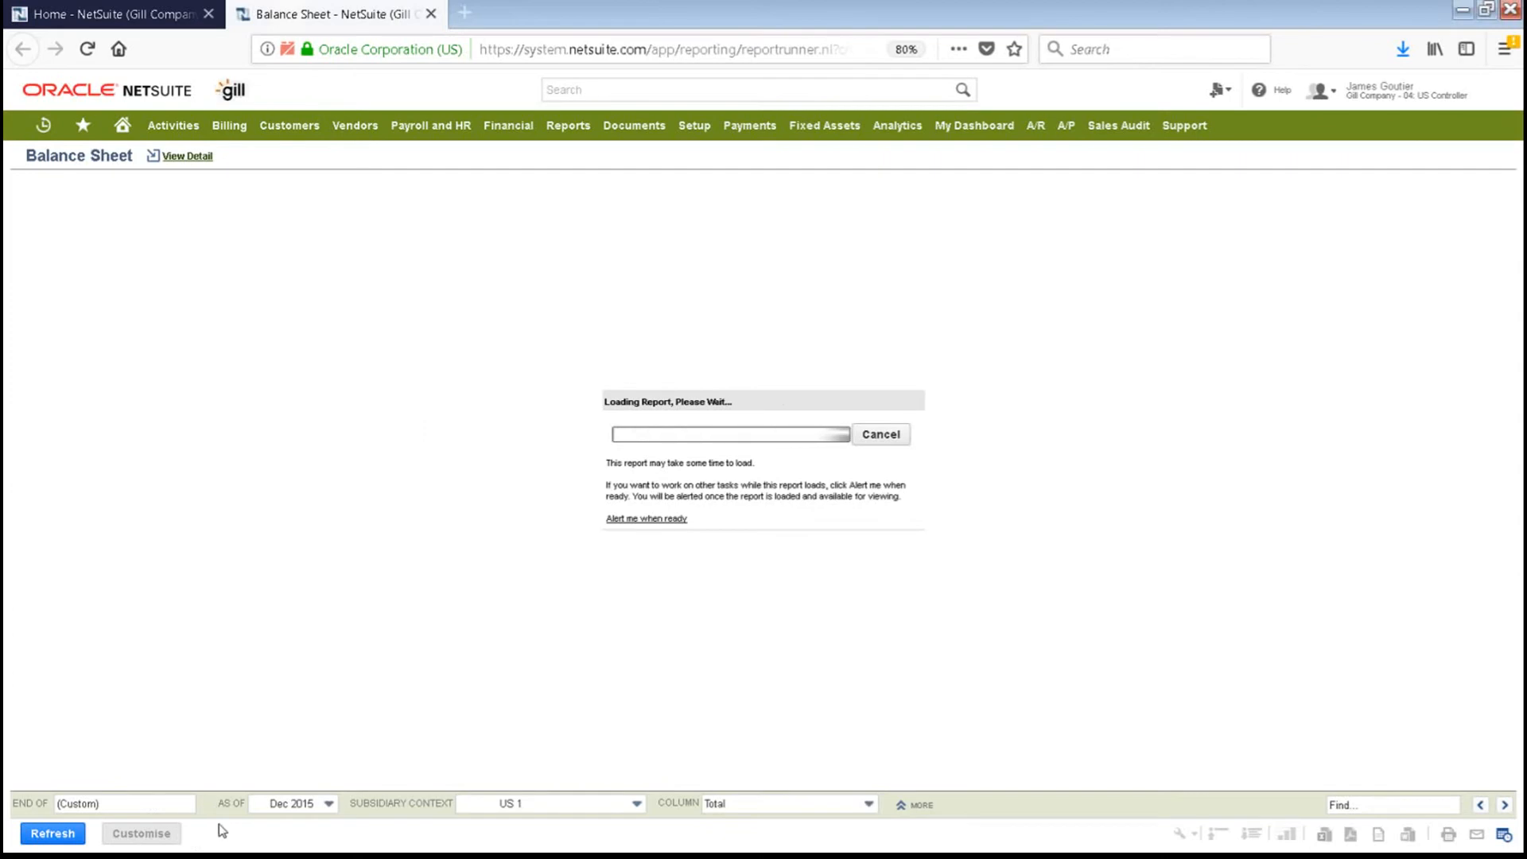
{"action": "left_click", "coordinate": [177, 810]}
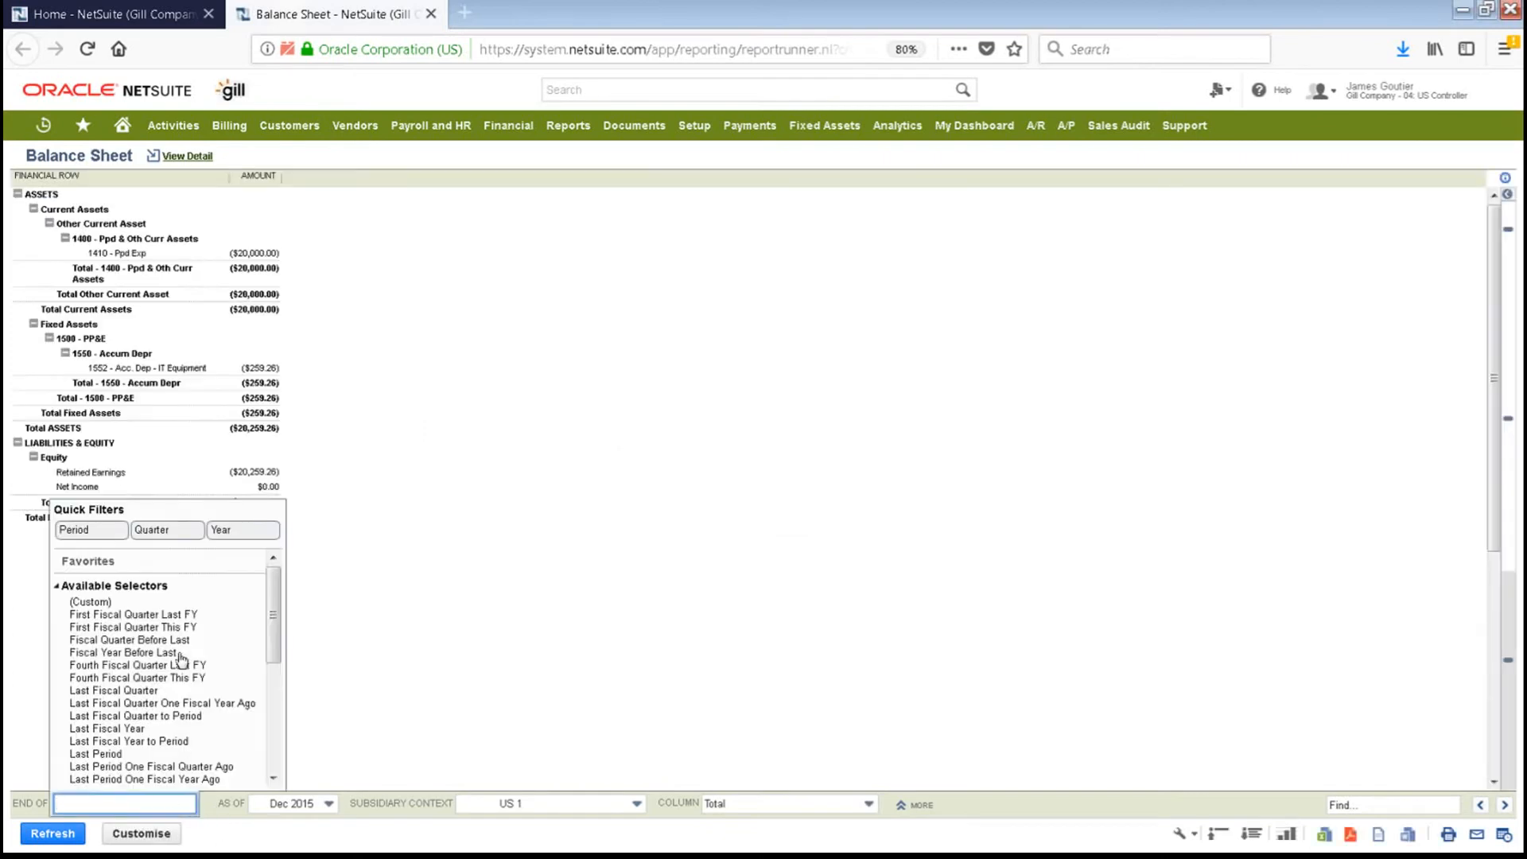
{"action": "left_click", "coordinate": [243, 540]}
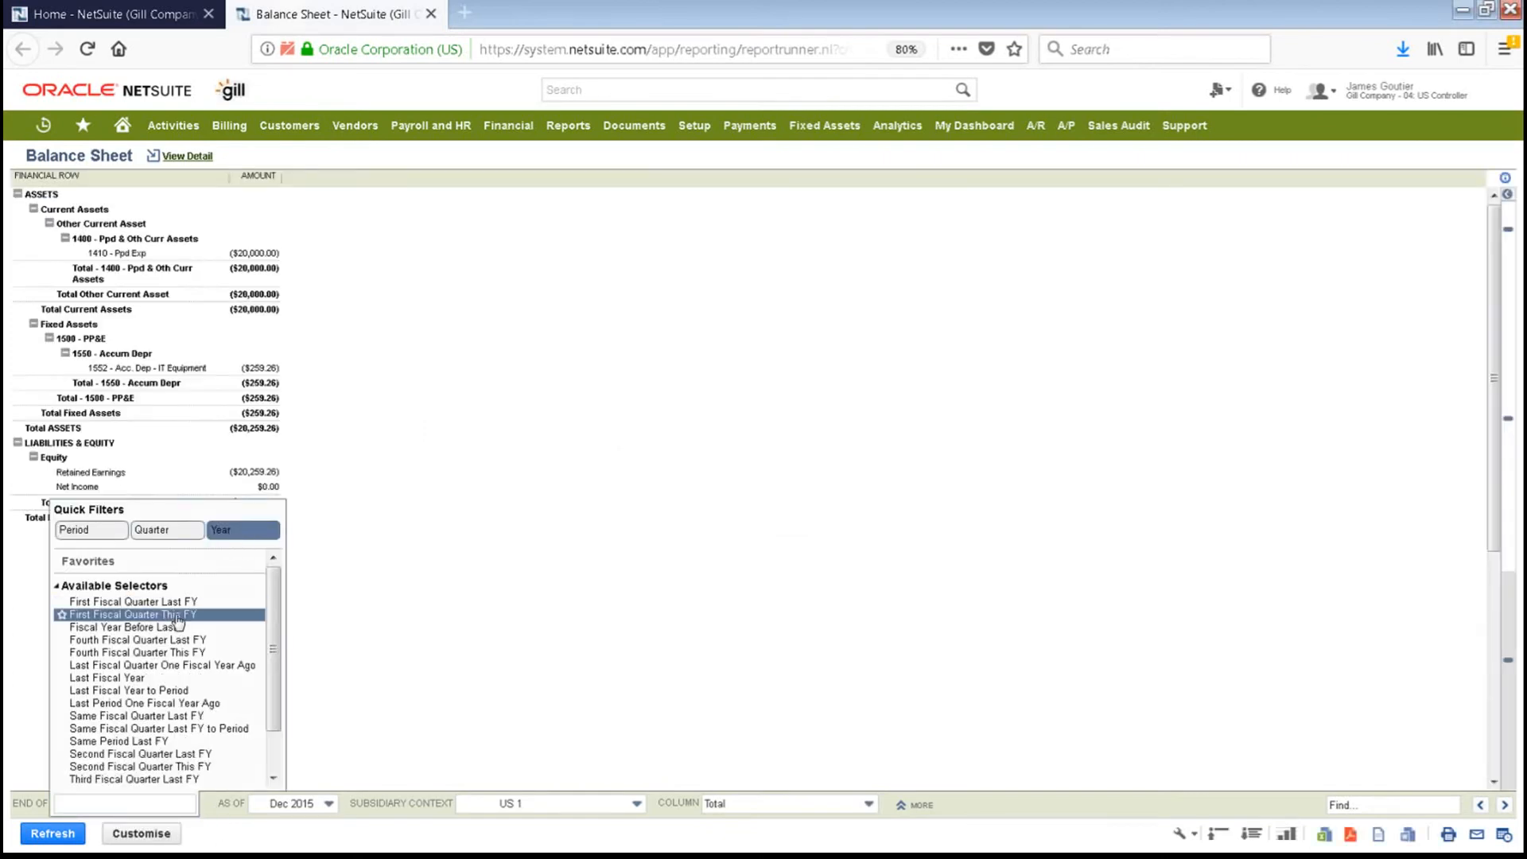
{"action": "scroll", "coordinate": [264, 668], "scroll_direction": "down", "scroll_amount": 1}
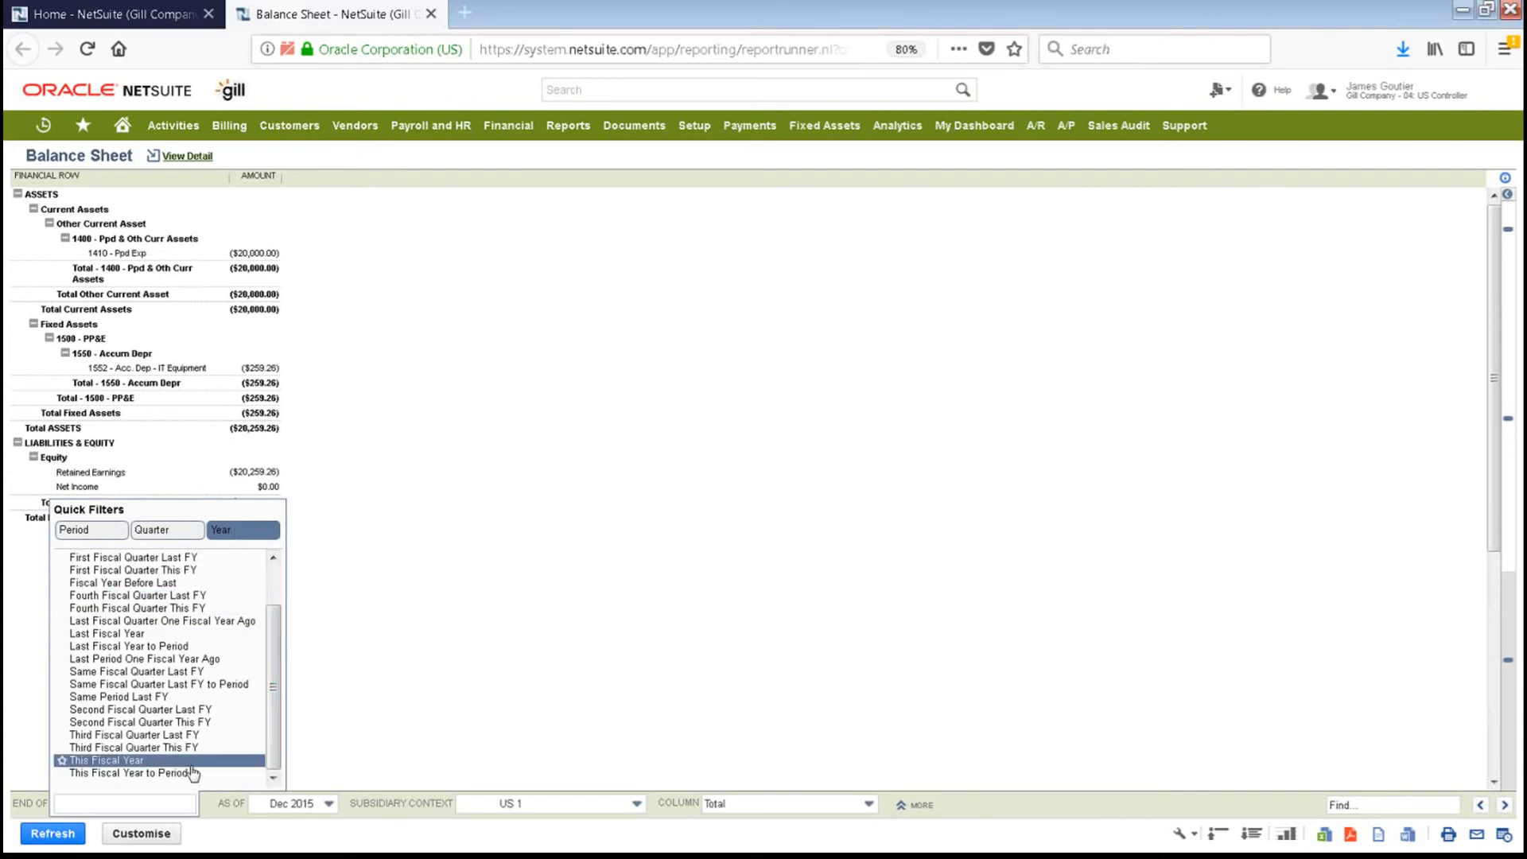
{"action": "left_click", "coordinate": [137, 768]}
{"action": "left_click", "coordinate": [46, 833]}
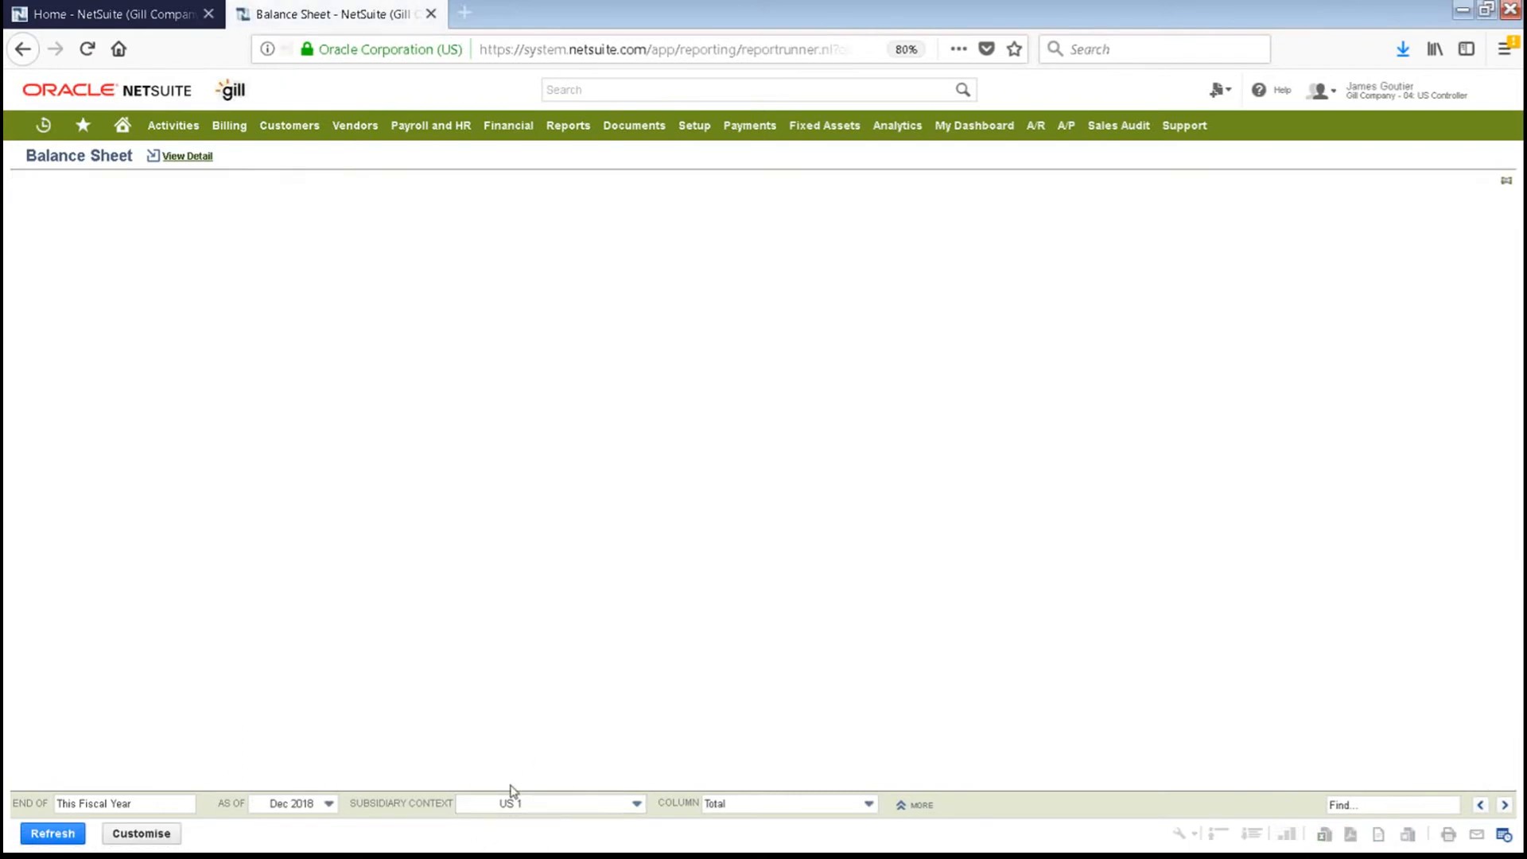
Look through the Balance Sheet's subsidiary context choices and expand its additional filters.
{"action": "left_click", "coordinate": [637, 804]}
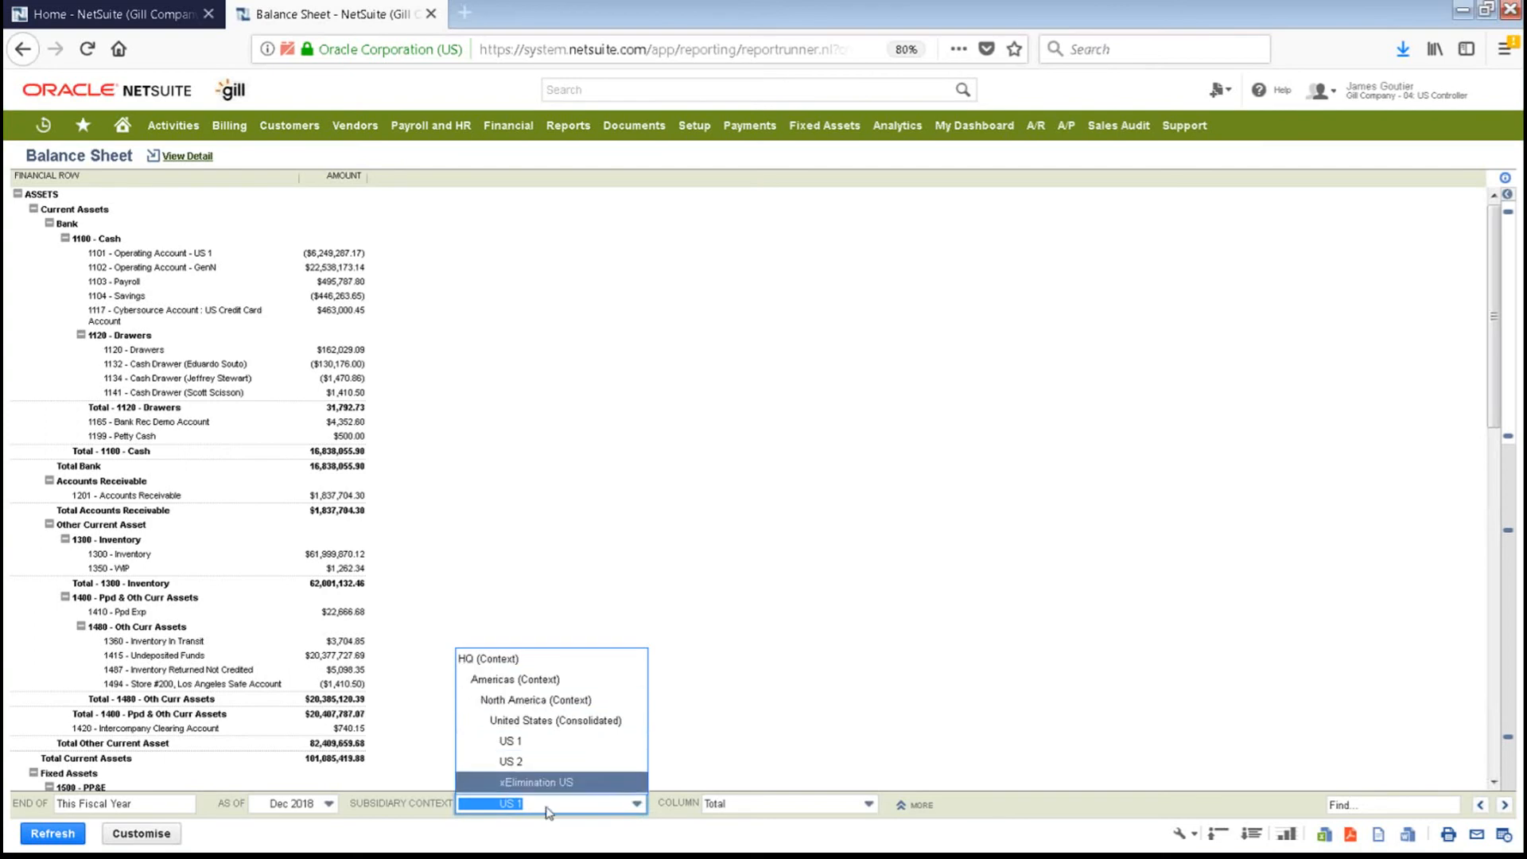
{"action": "left_click", "coordinate": [819, 803]}
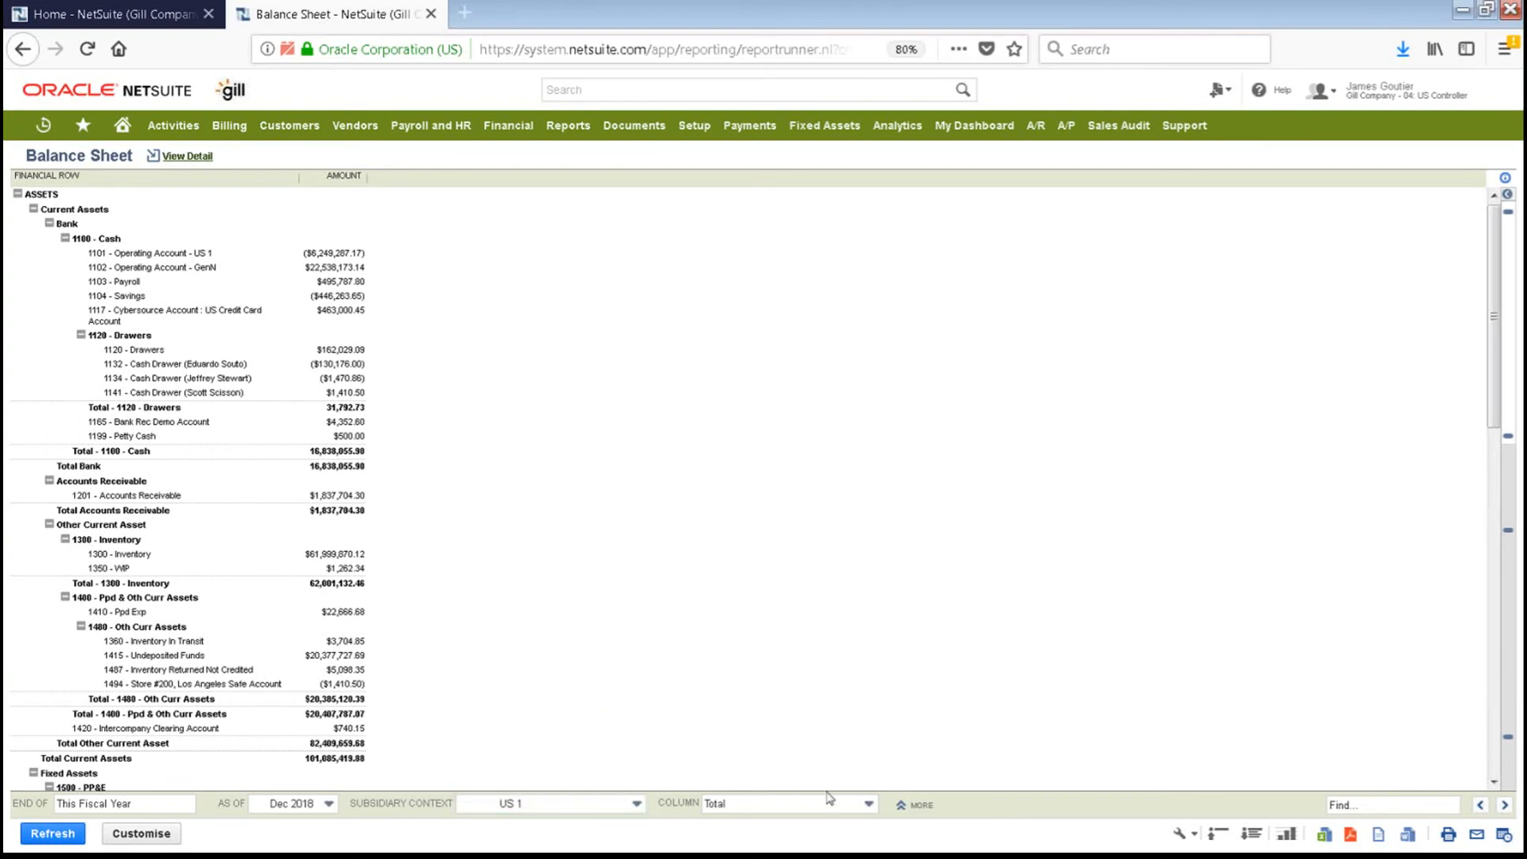
{"action": "left_click", "coordinate": [909, 806]}
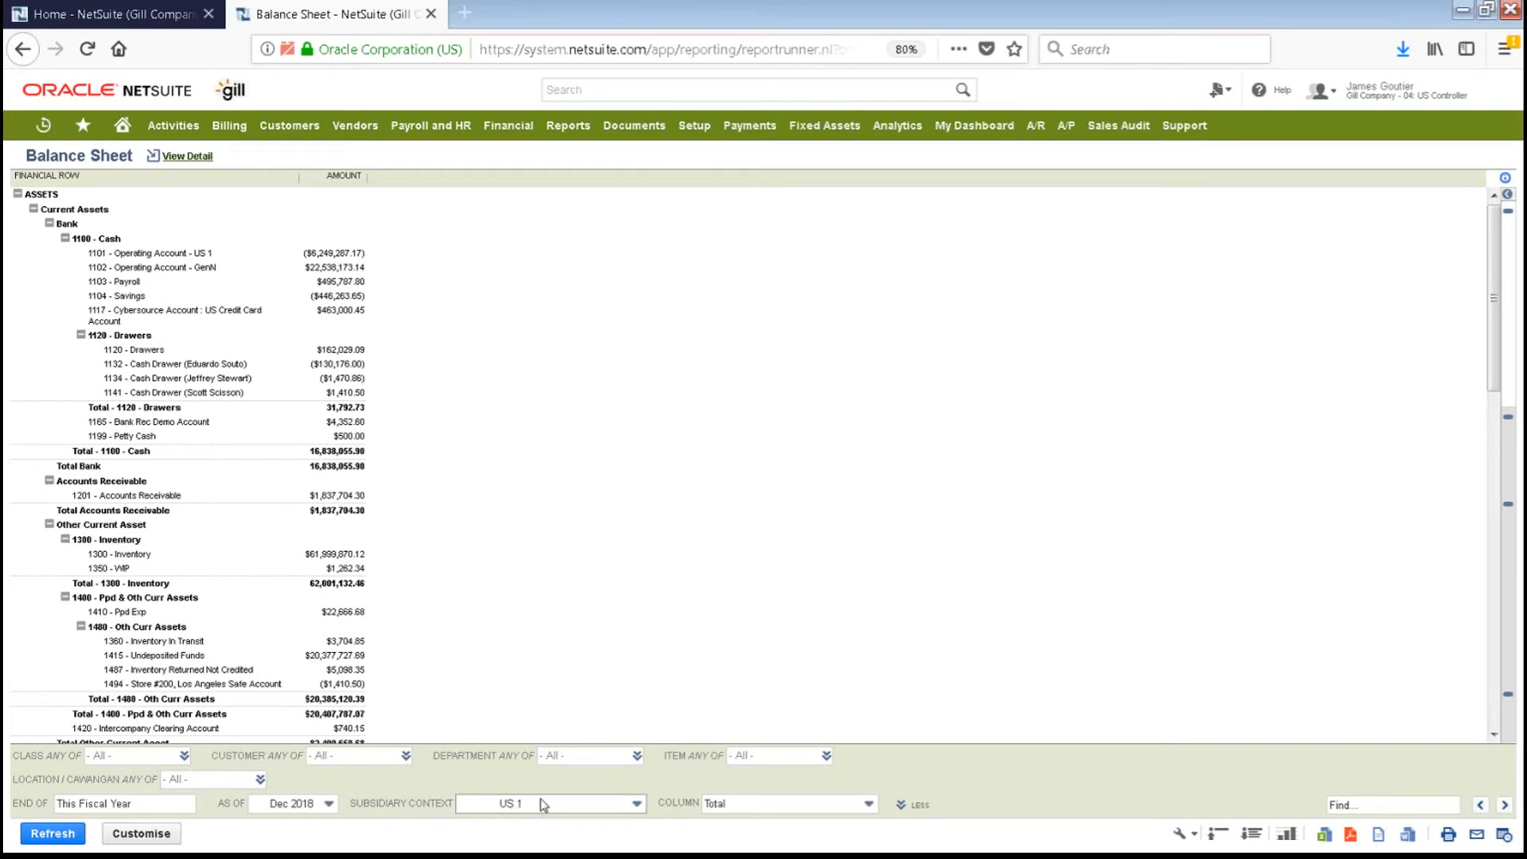
Return to the home dashboard and open the Chart of Accounts from the Period Close setup links.
{"action": "mouse_move", "coordinate": [121, 127]}
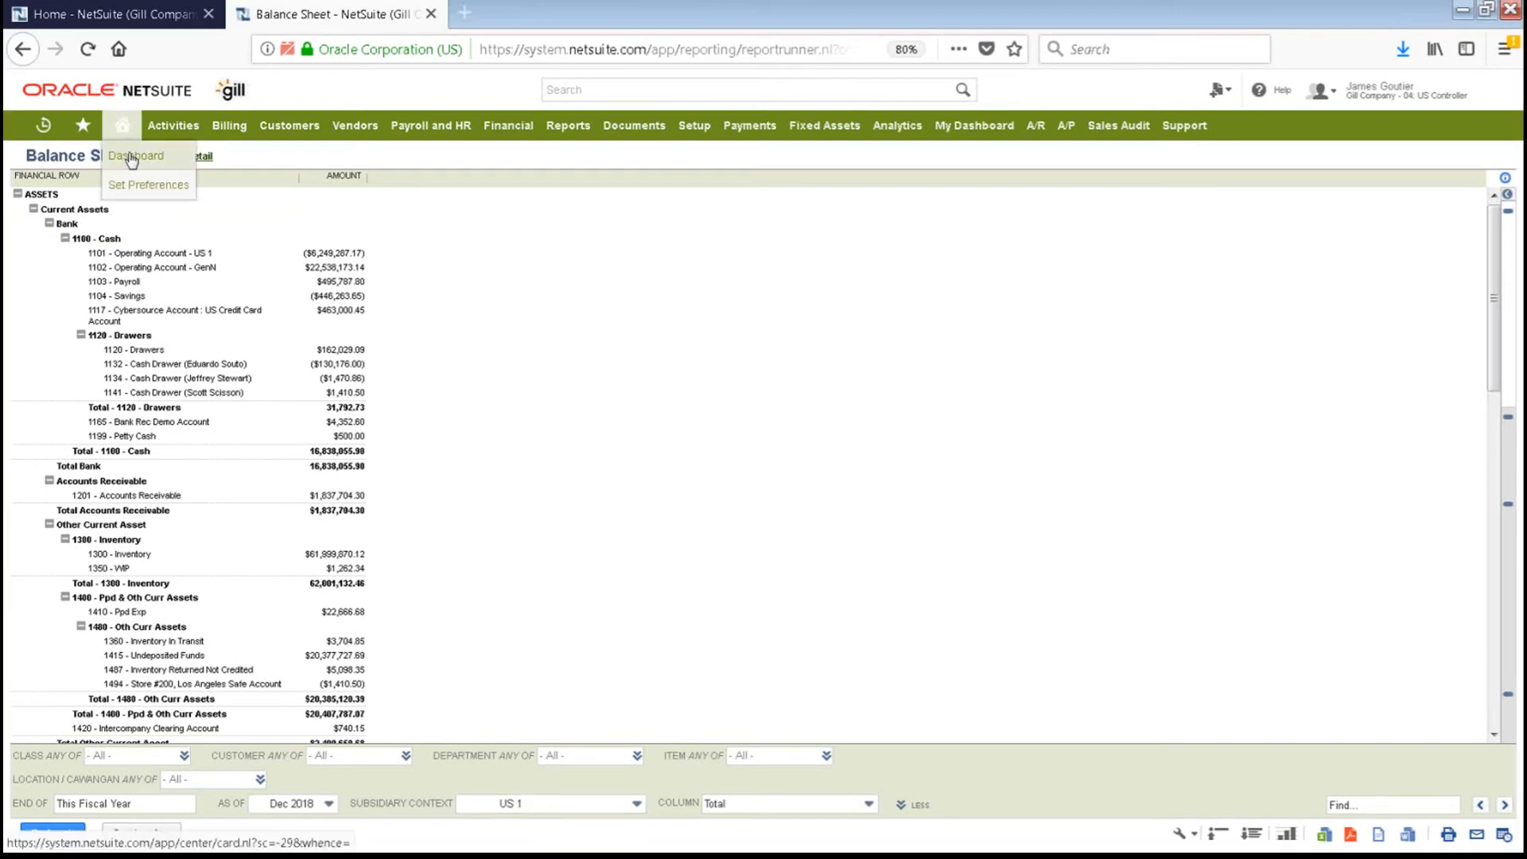
{"action": "left_click", "coordinate": [132, 158]}
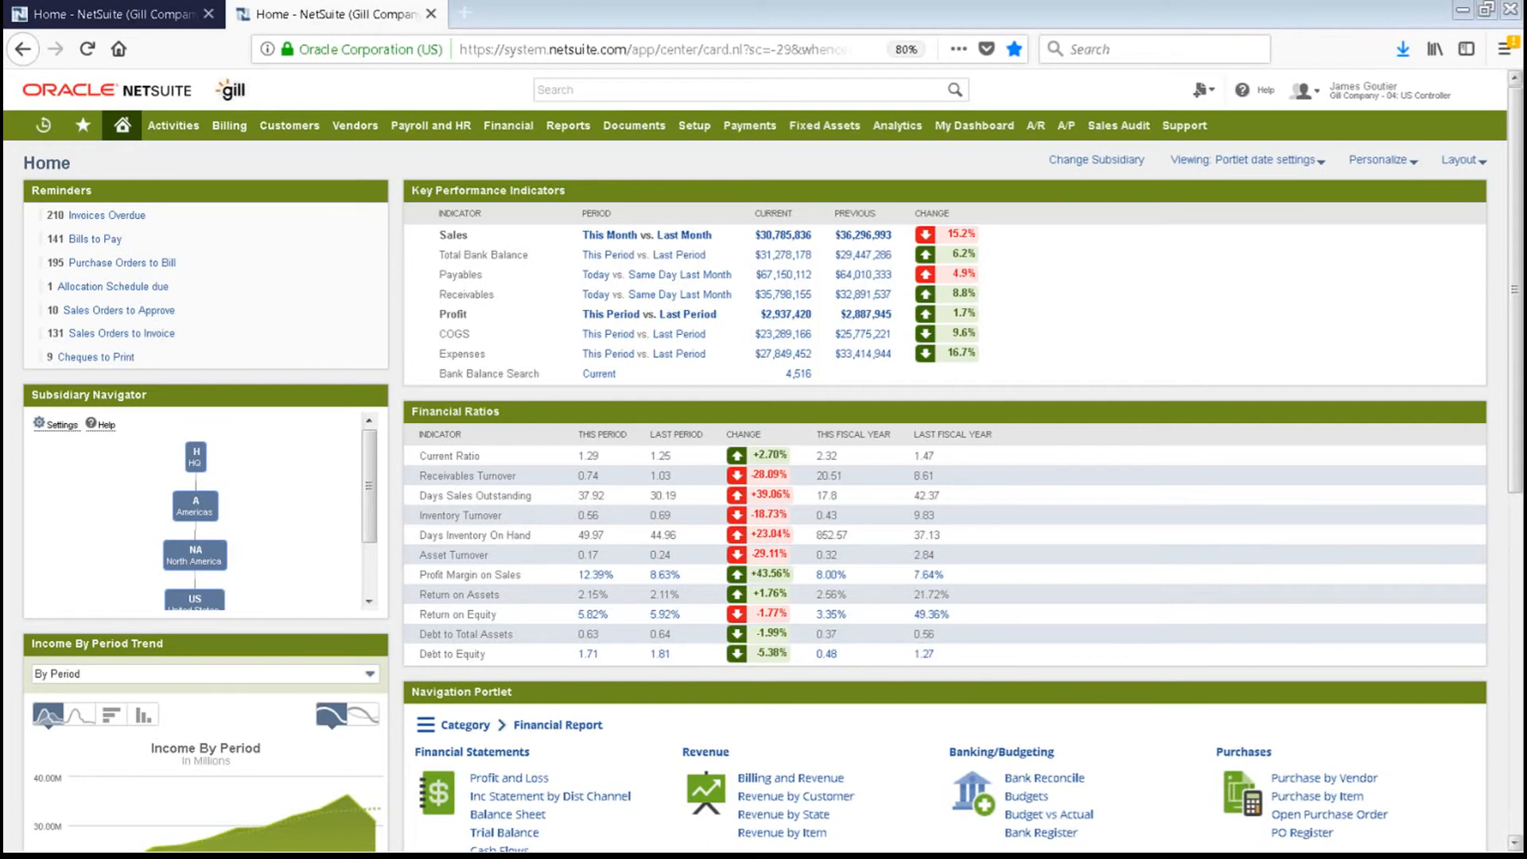
{"action": "left_click", "coordinate": [1515, 342]}
{"action": "scroll", "coordinate": [1515, 342], "scroll_direction": "down", "scroll_amount": 3}
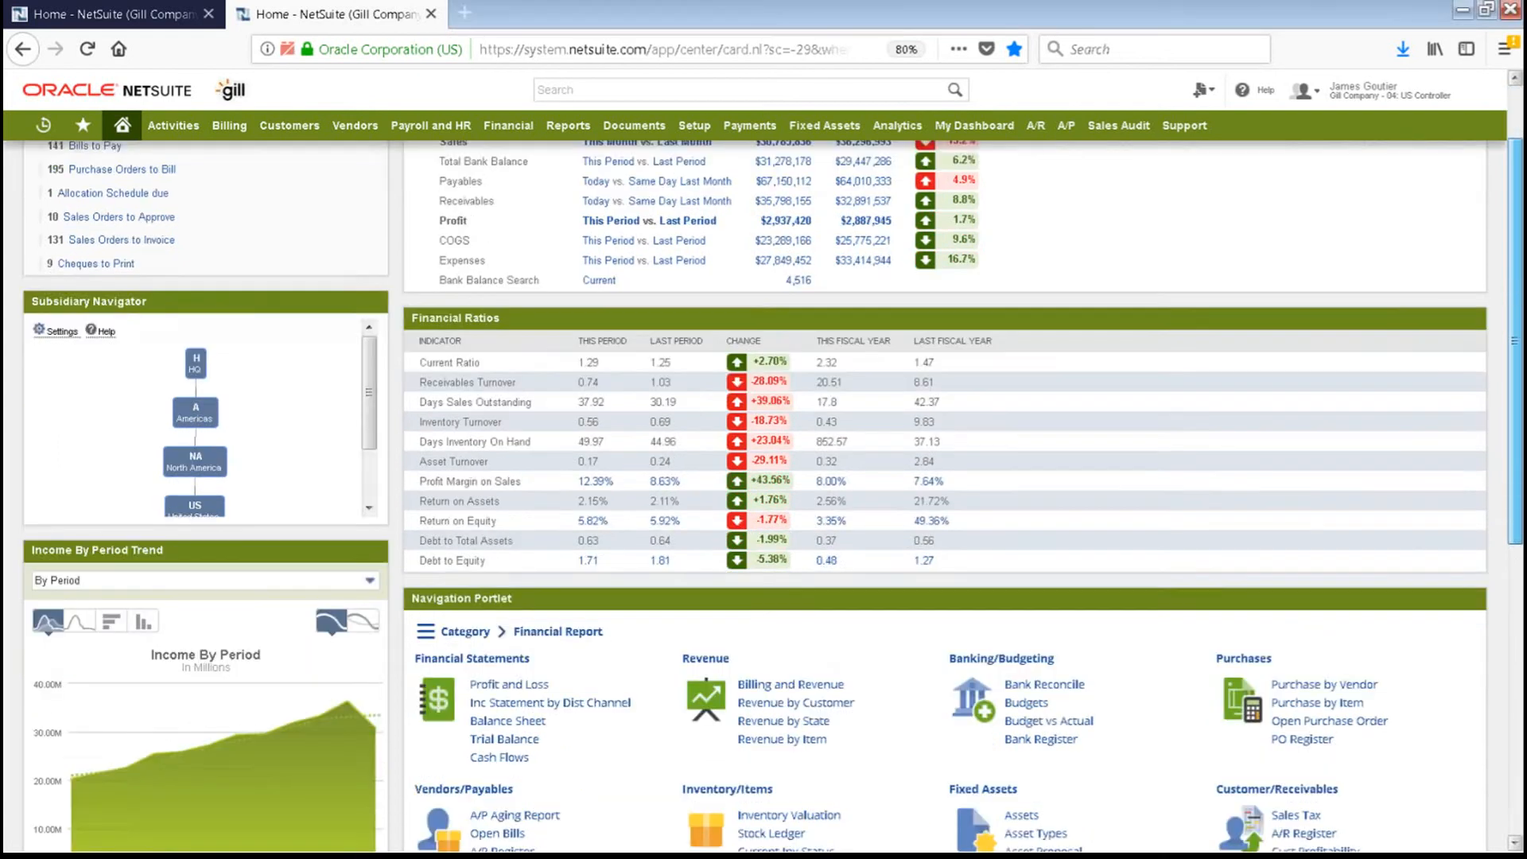
{"action": "scroll", "coordinate": [1515, 342], "scroll_direction": "down", "scroll_amount": 3}
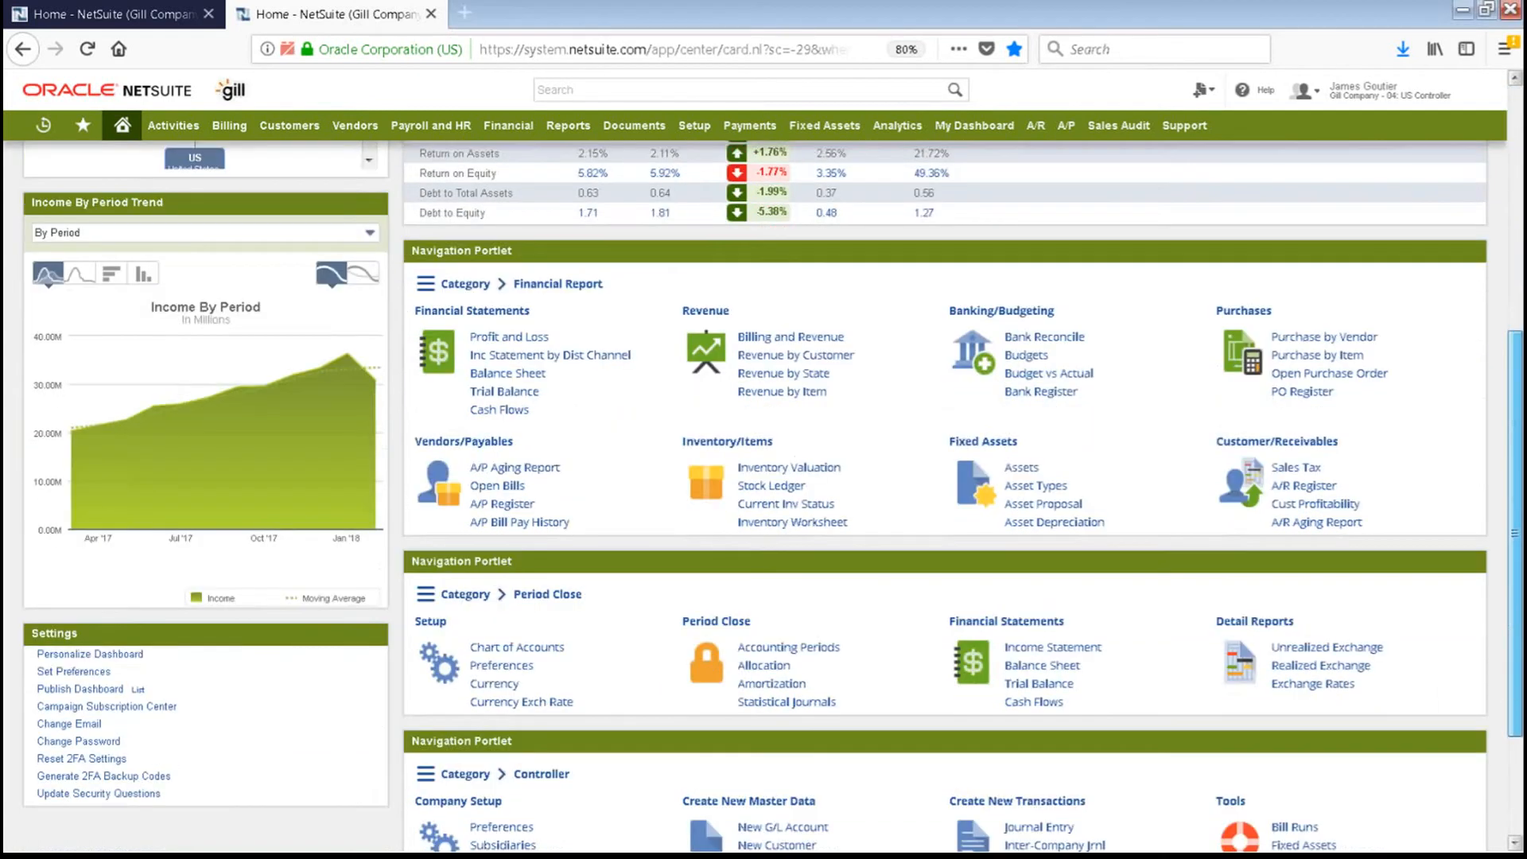
{"action": "scroll", "coordinate": [1515, 342], "scroll_direction": "down", "scroll_amount": 3}
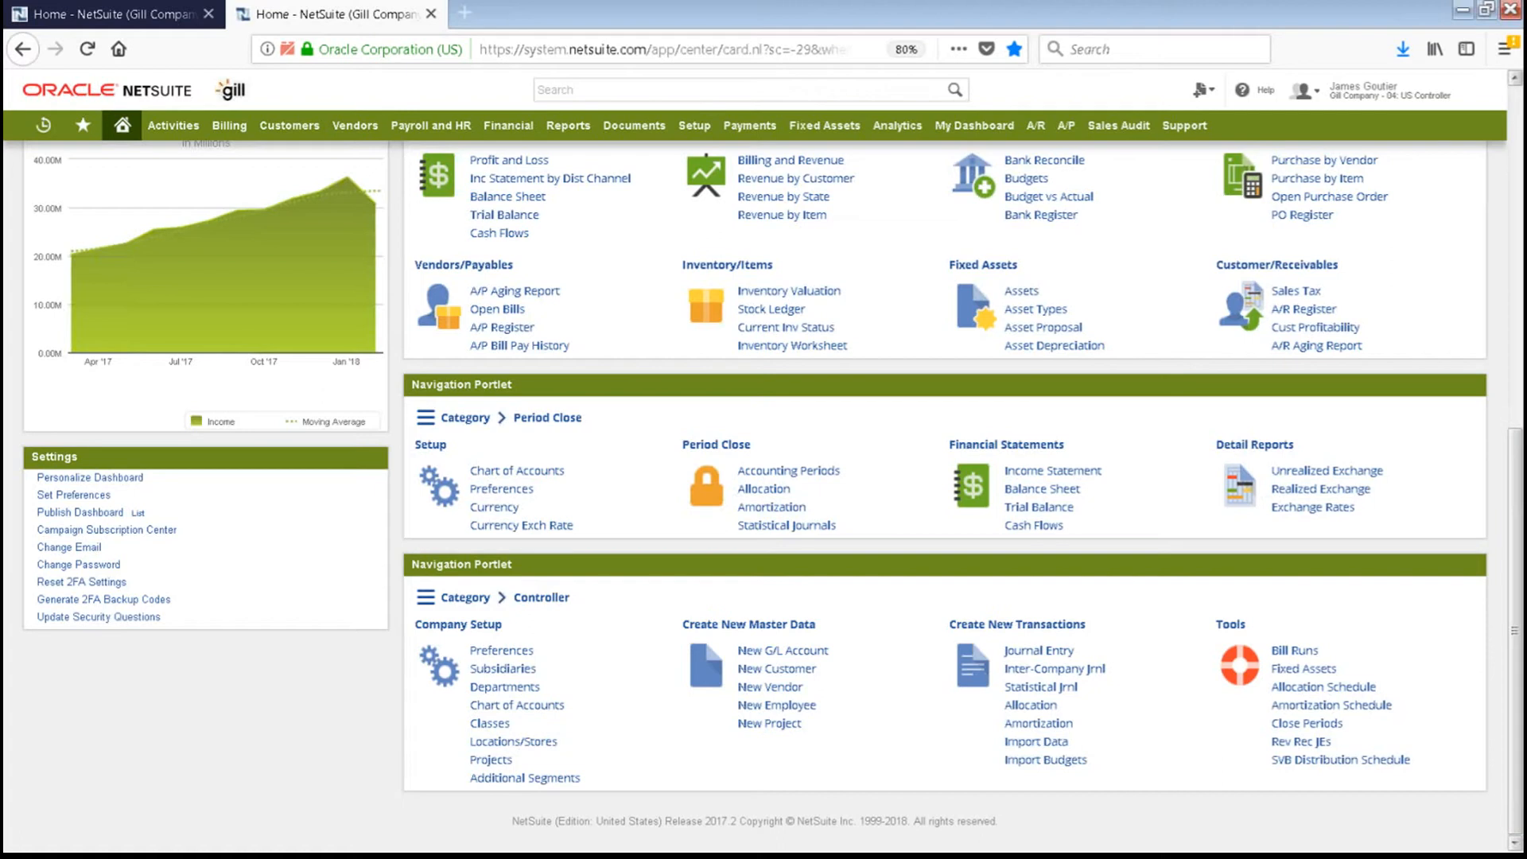
{"action": "left_click", "coordinate": [538, 476]}
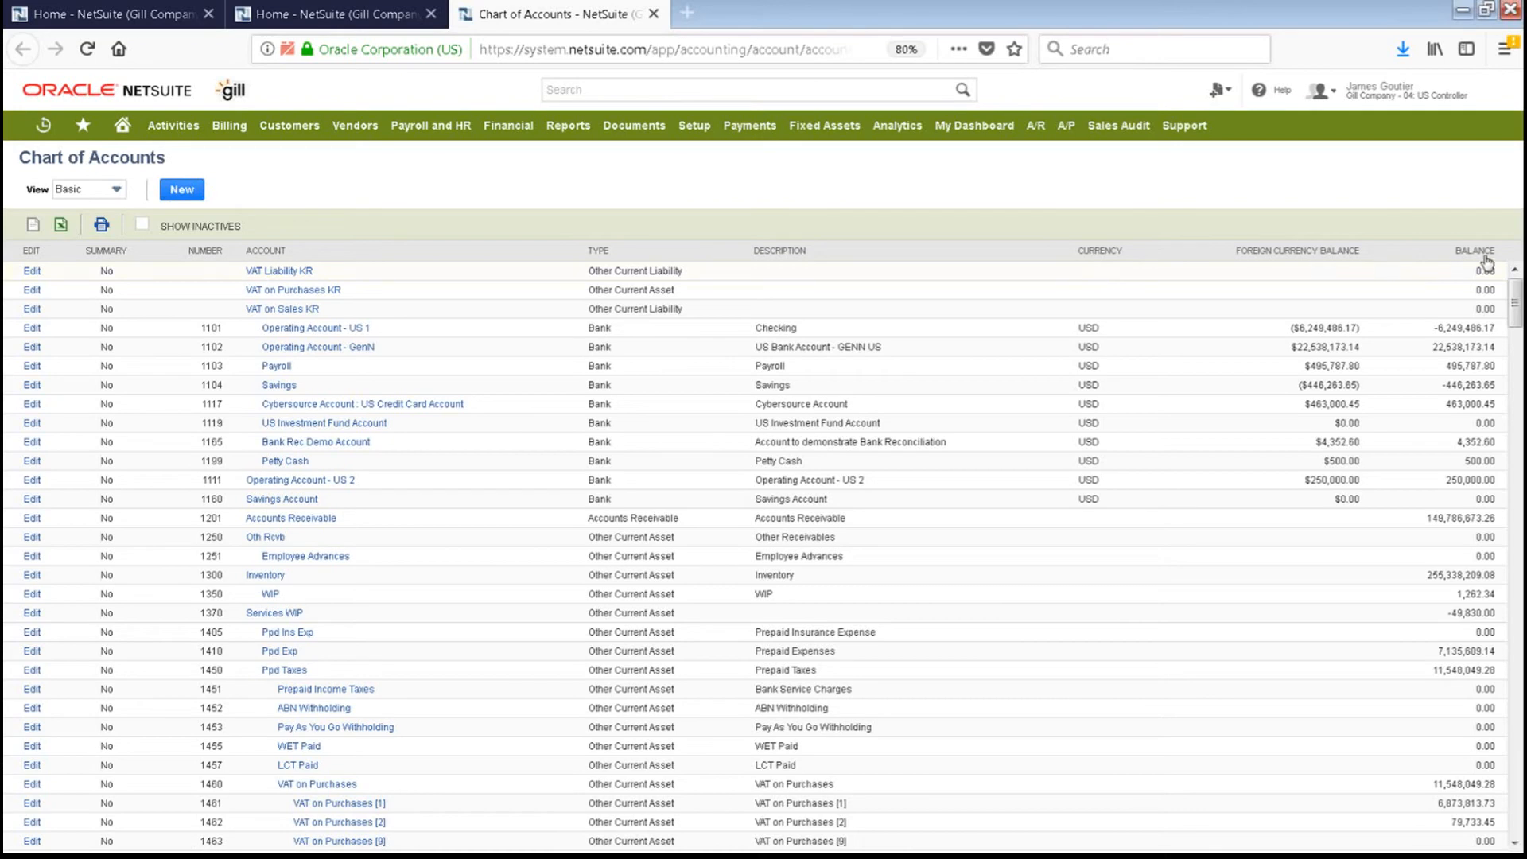
Start a new account in the Chart of Accounts and look through the available account types.
{"action": "left_click", "coordinate": [181, 192]}
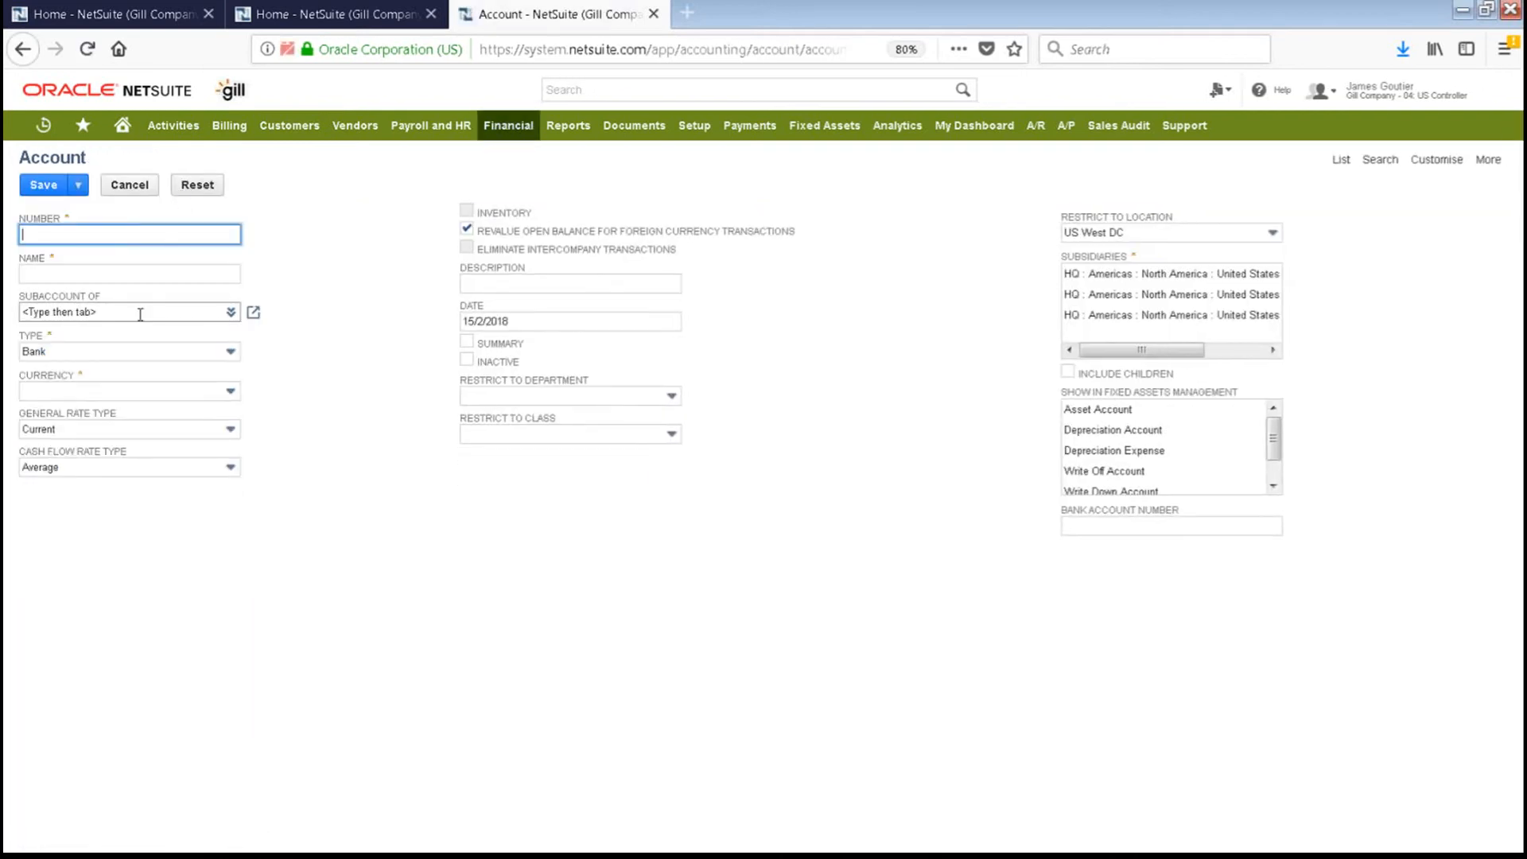
{"action": "left_click", "coordinate": [230, 351]}
{"action": "left_click", "coordinate": [227, 360]}
{"action": "left_click", "coordinate": [228, 359]}
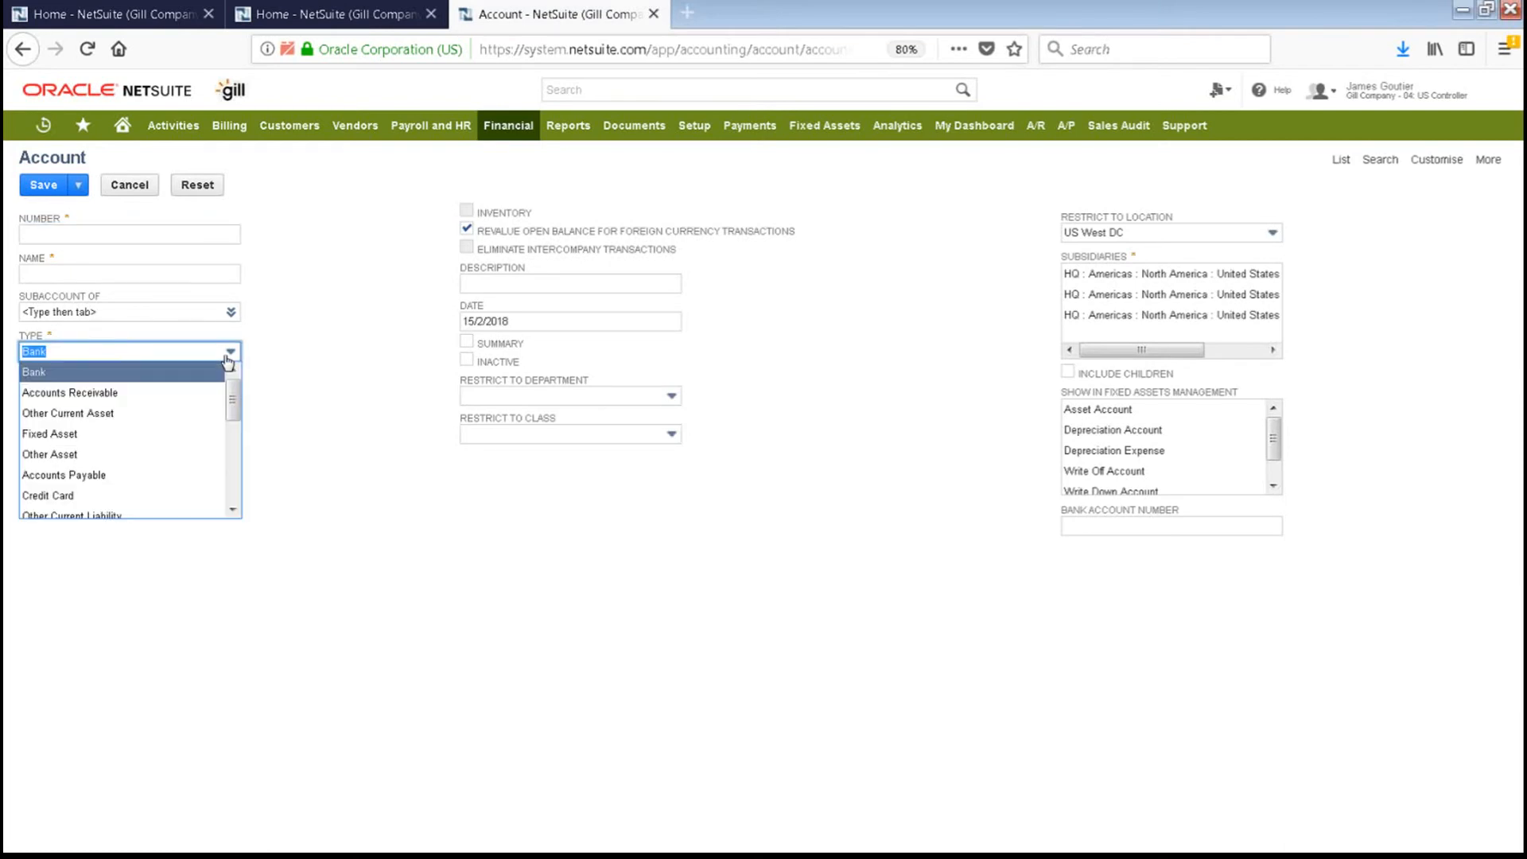
{"action": "left_click", "coordinate": [228, 360]}
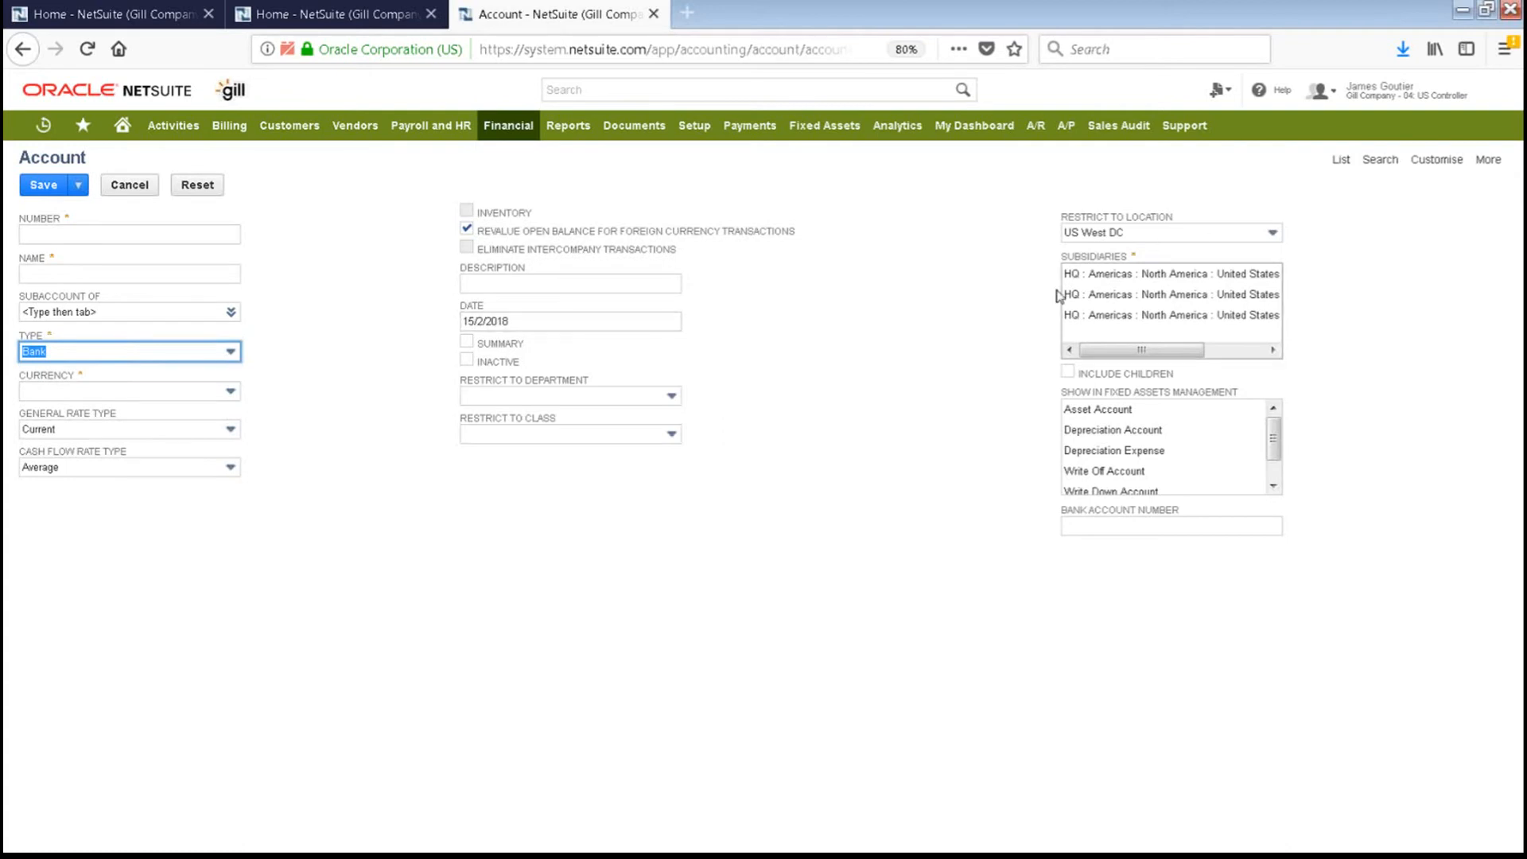
Examine the Currency, General Rate Type and Cash Flow Rate Type choices on the new account form.
{"action": "left_click", "coordinate": [224, 392]}
{"action": "left_click", "coordinate": [229, 390]}
{"action": "left_click", "coordinate": [229, 430]}
{"action": "left_click", "coordinate": [229, 430]}
{"action": "left_click", "coordinate": [229, 469]}
{"action": "left_click", "coordinate": [229, 470]}
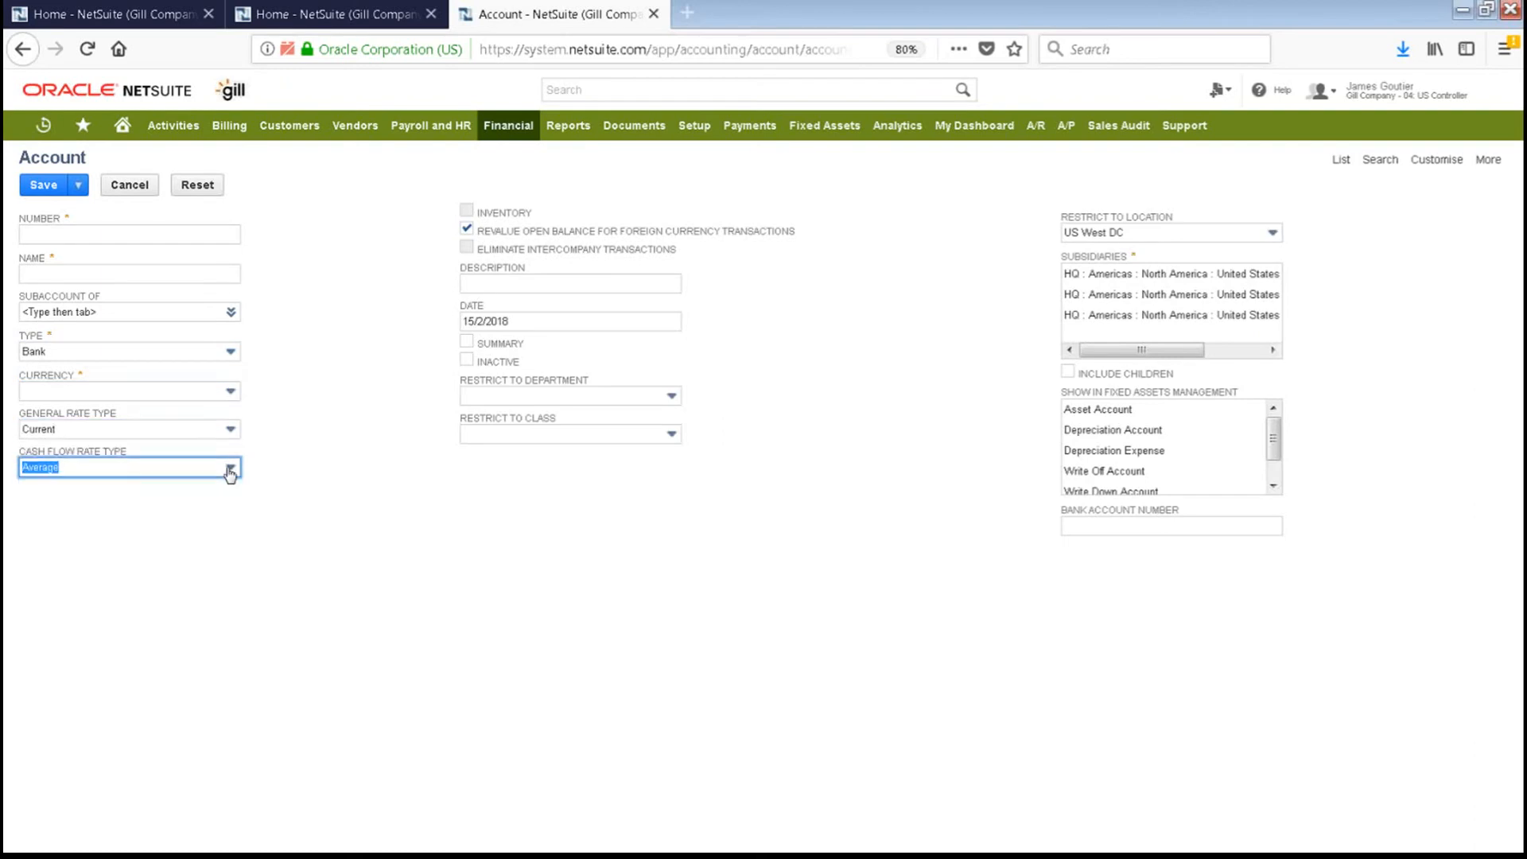
{"action": "left_click", "coordinate": [230, 434]}
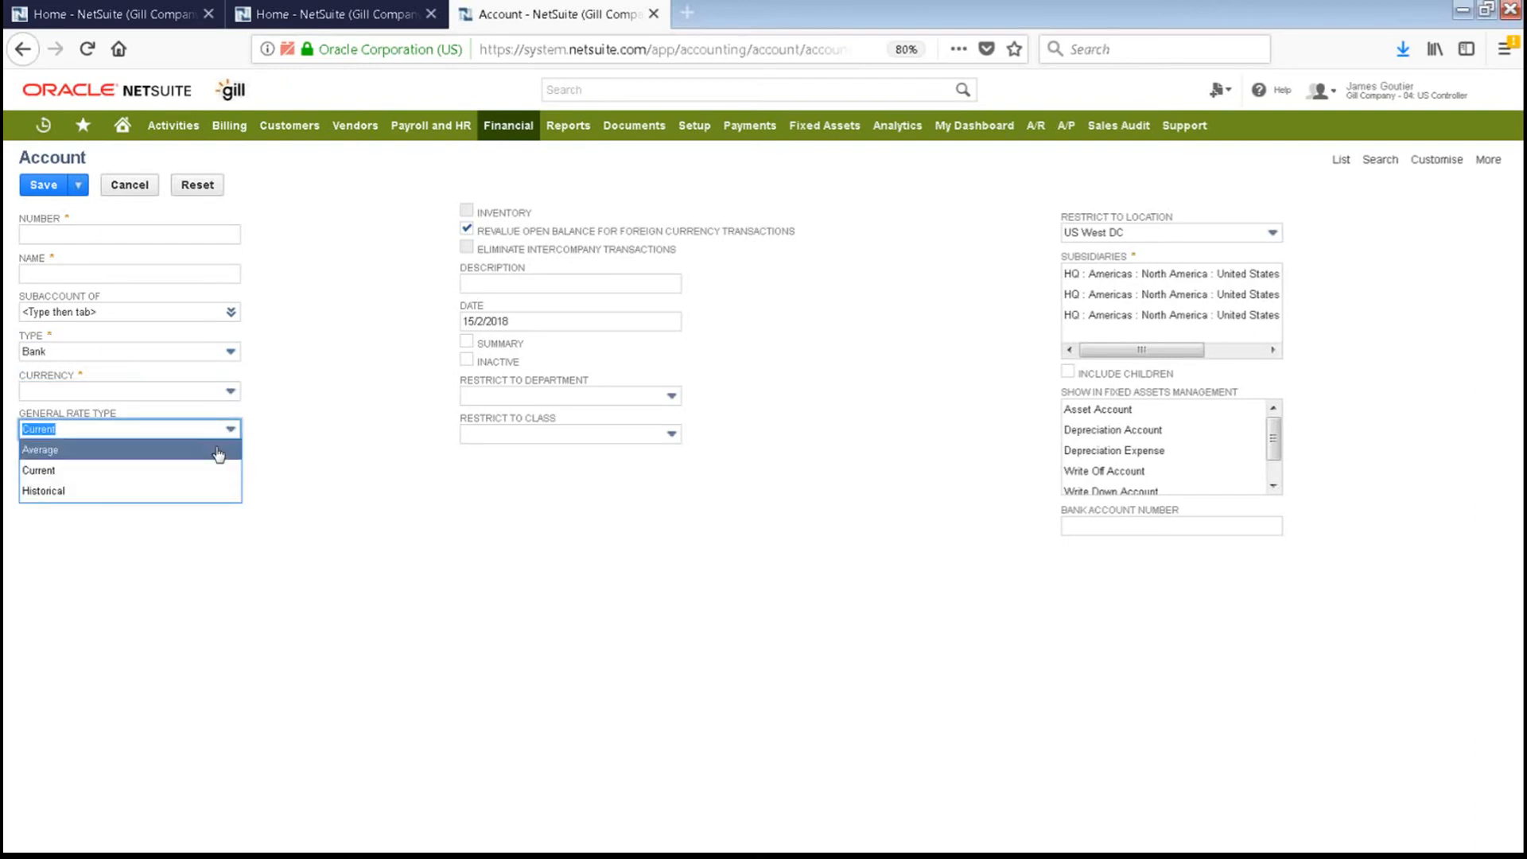
{"action": "left_click", "coordinate": [306, 430]}
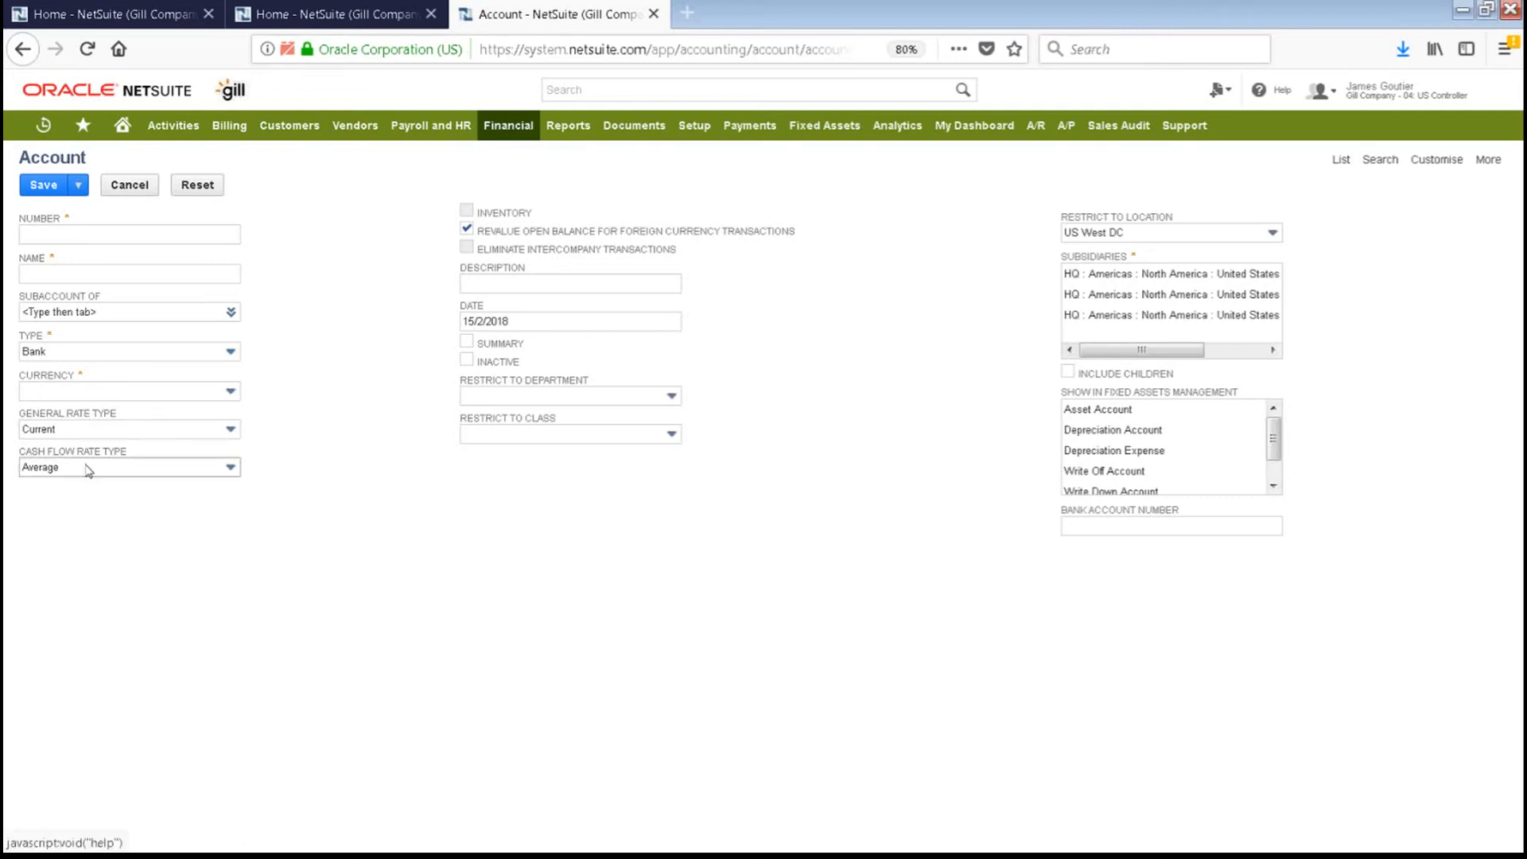
{"action": "left_click", "coordinate": [219, 433]}
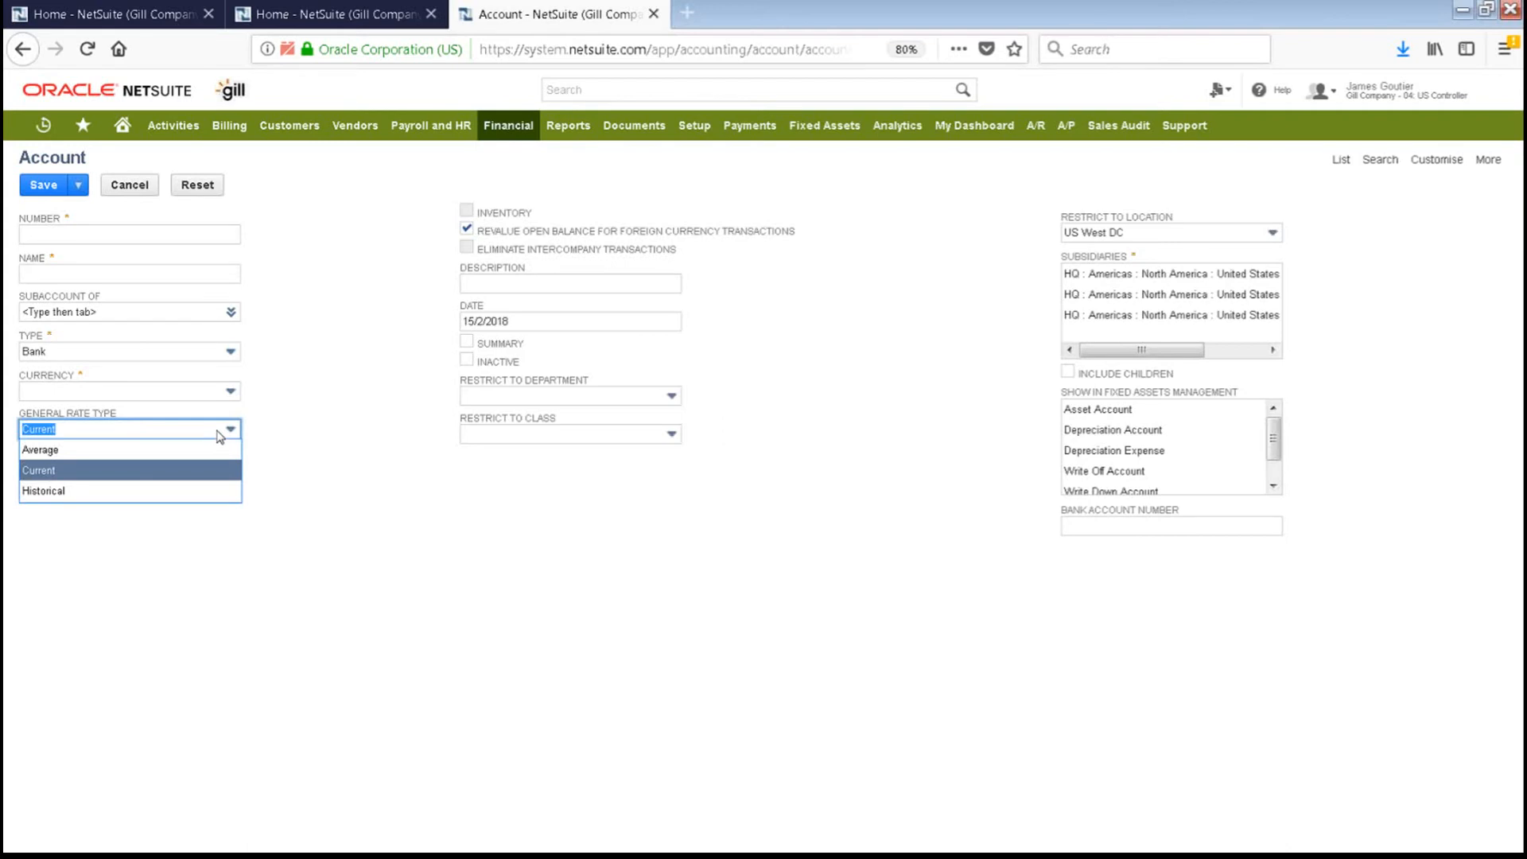
{"action": "left_click", "coordinate": [219, 434]}
{"action": "left_click", "coordinate": [354, 448]}
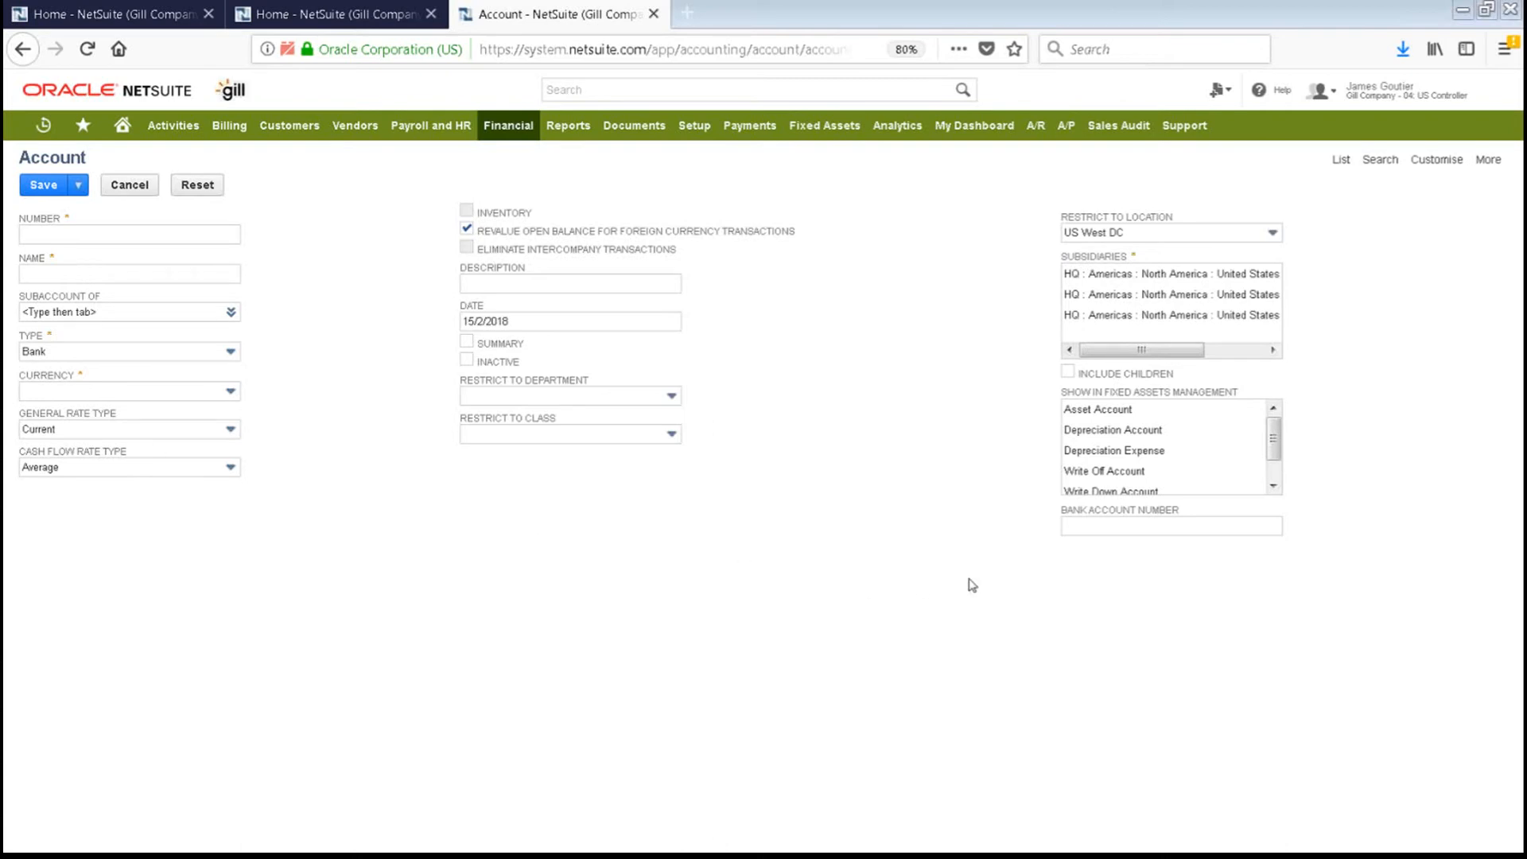
Return to the home dashboard and open the Budgets list from the Banking/Budgeting links.
{"action": "mouse_move", "coordinate": [122, 127]}
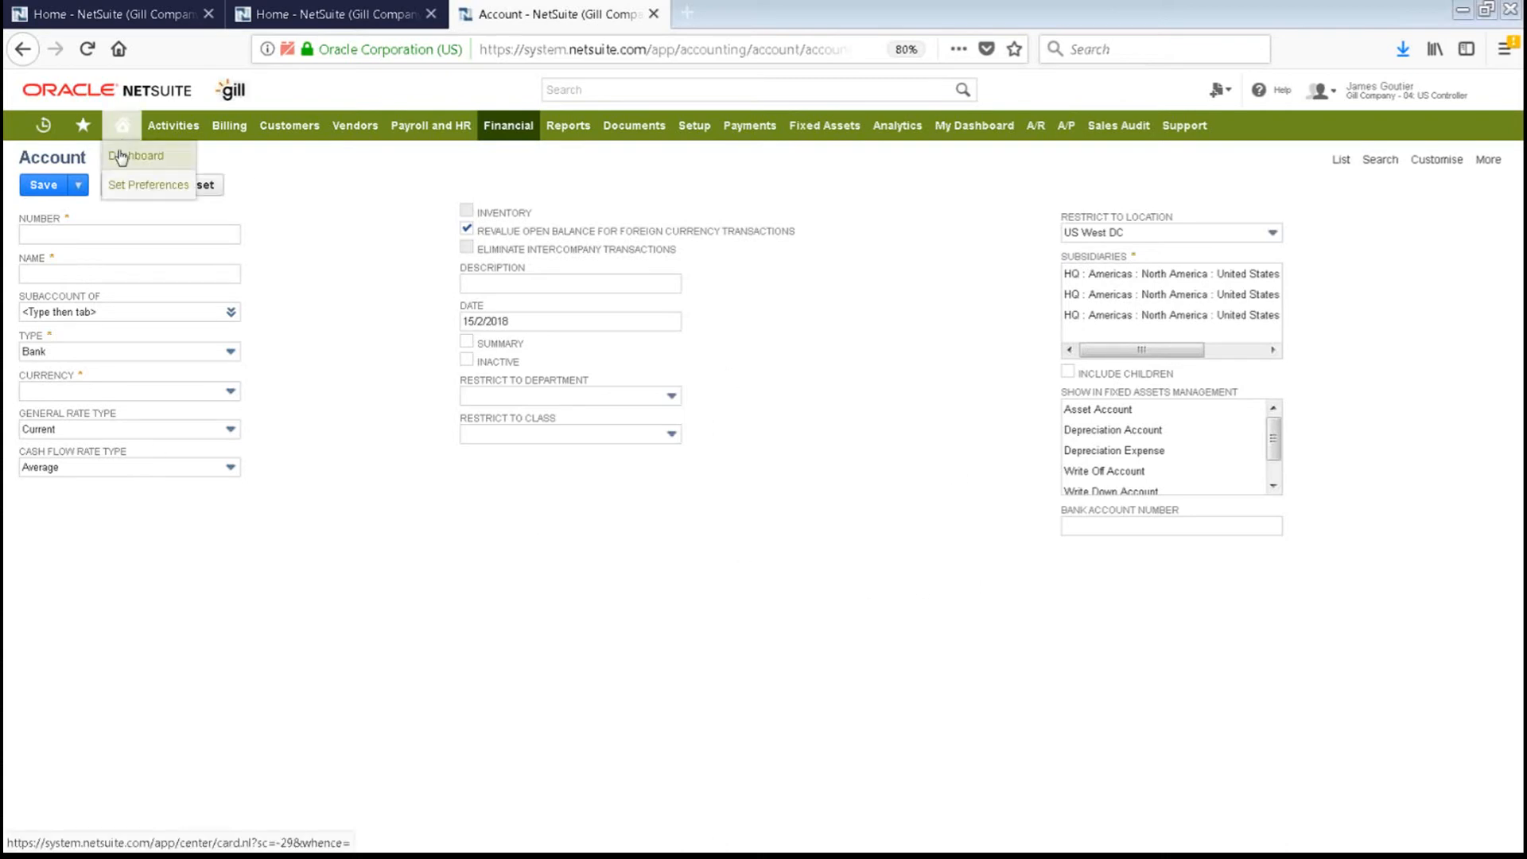
{"action": "left_click", "coordinate": [128, 154]}
{"action": "left_click", "coordinate": [899, 412]}
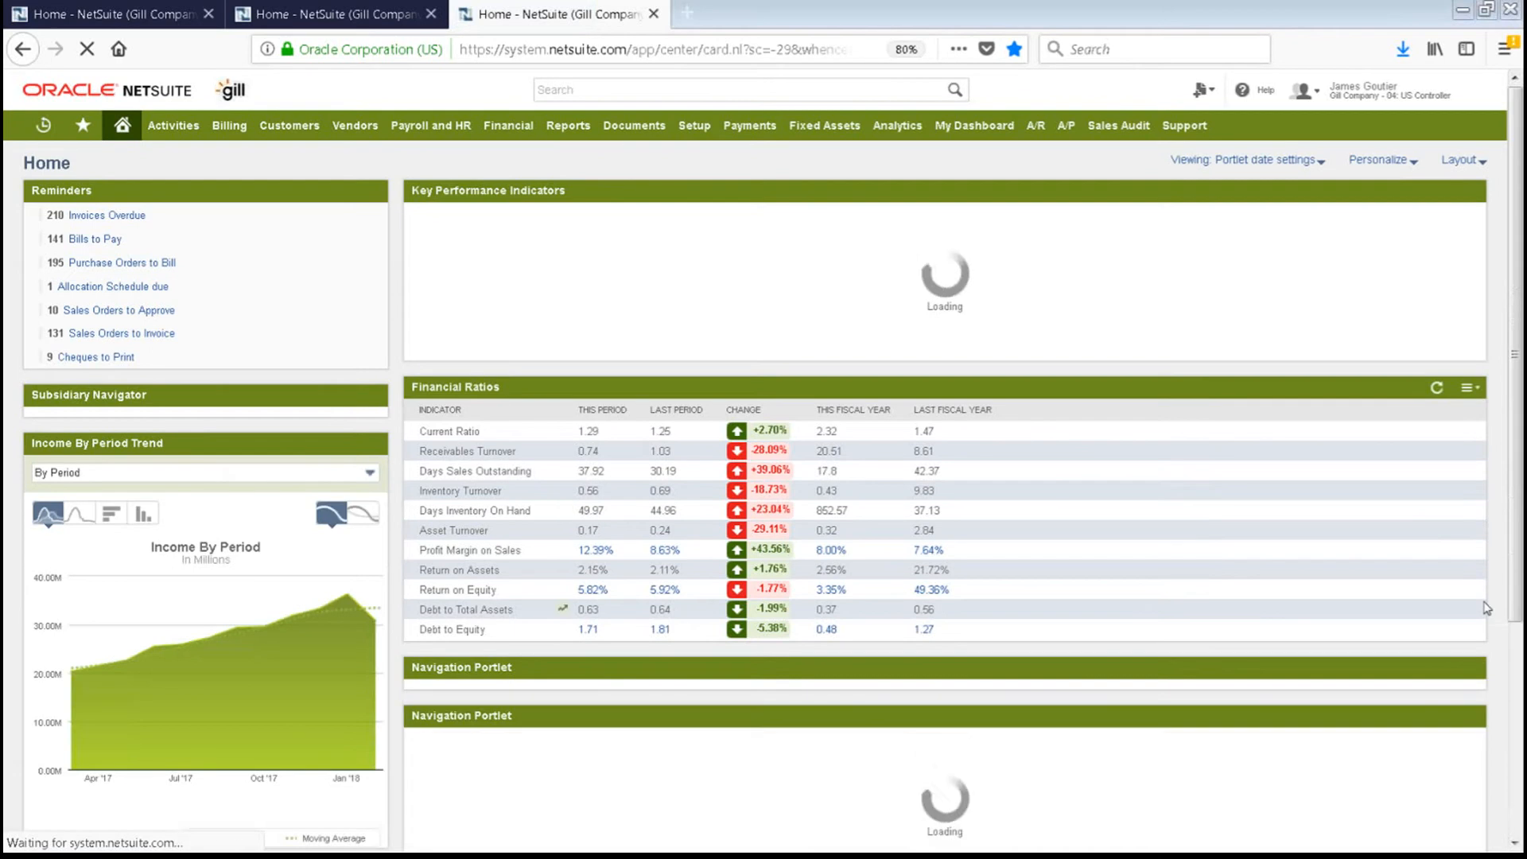
{"action": "scroll", "coordinate": [1508, 537], "scroll_direction": "down", "scroll_amount": 3}
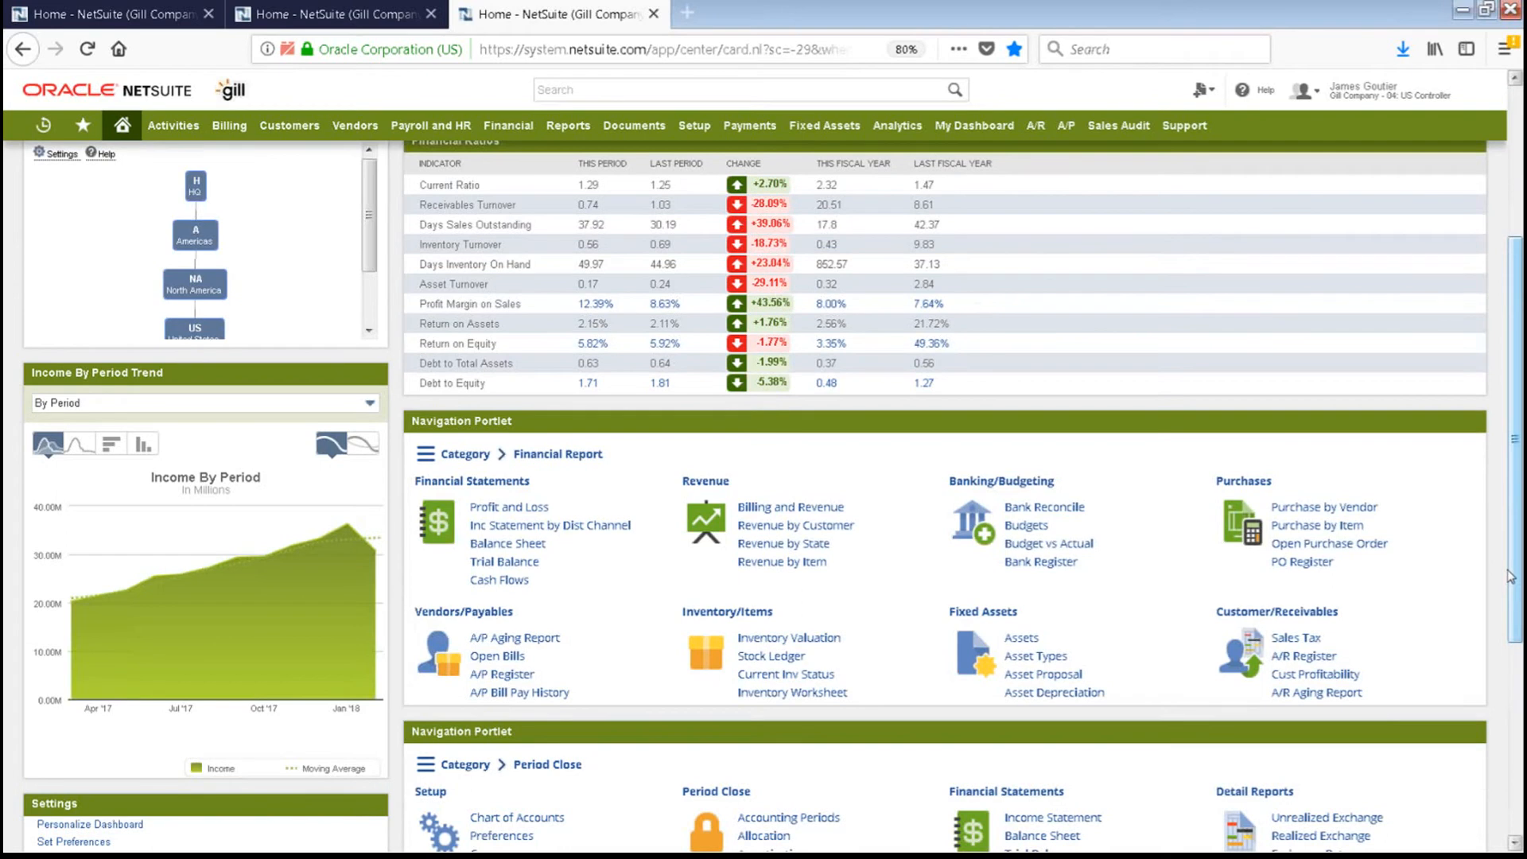
{"action": "left_click", "coordinate": [1034, 526]}
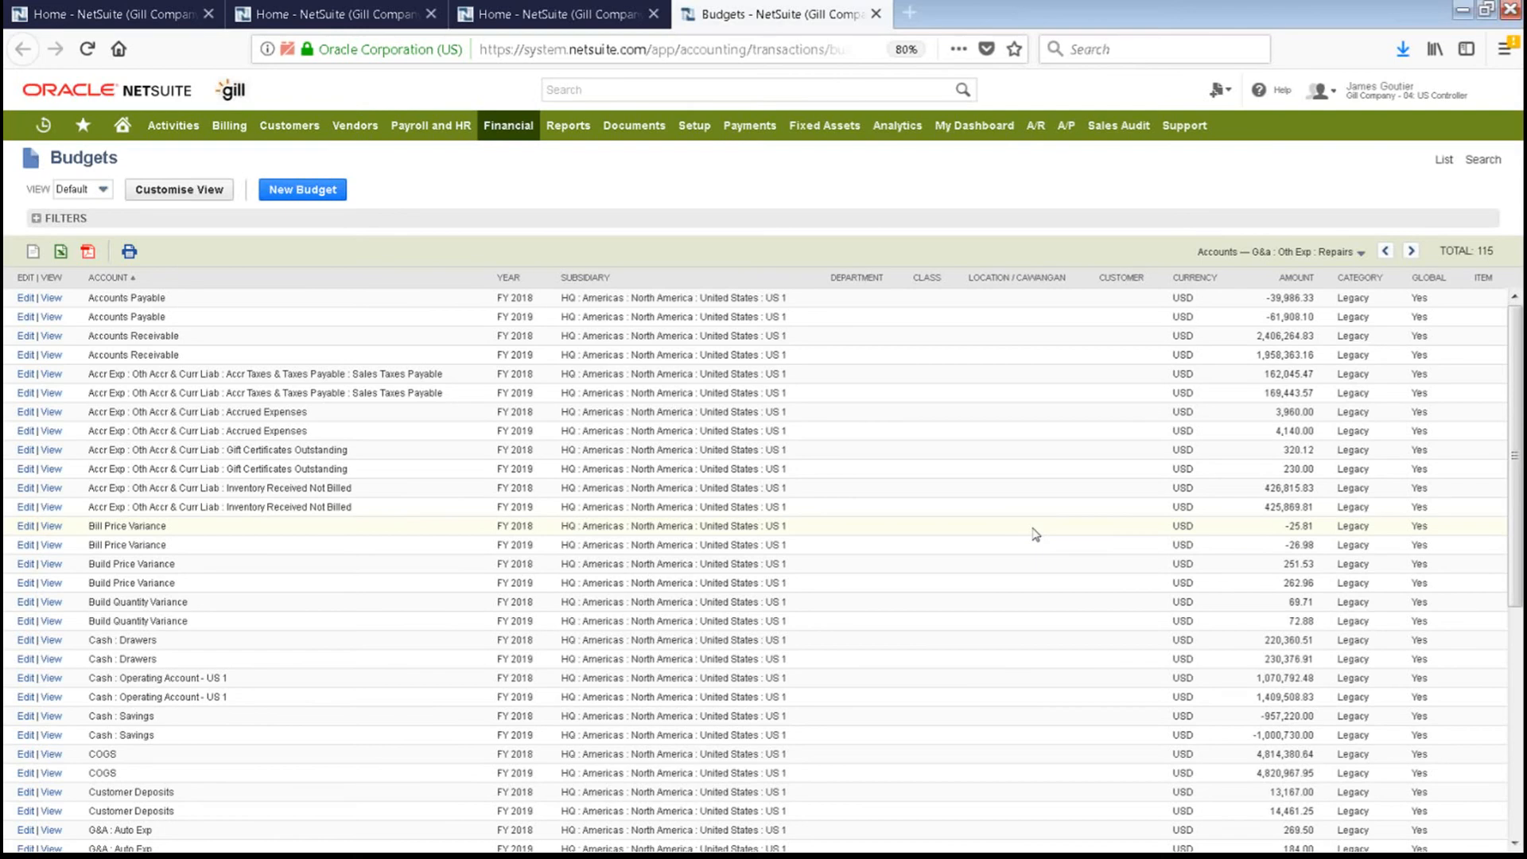
Start a new budget and look through the Subsidiary and Budget Category choices.
{"action": "left_click", "coordinate": [315, 197]}
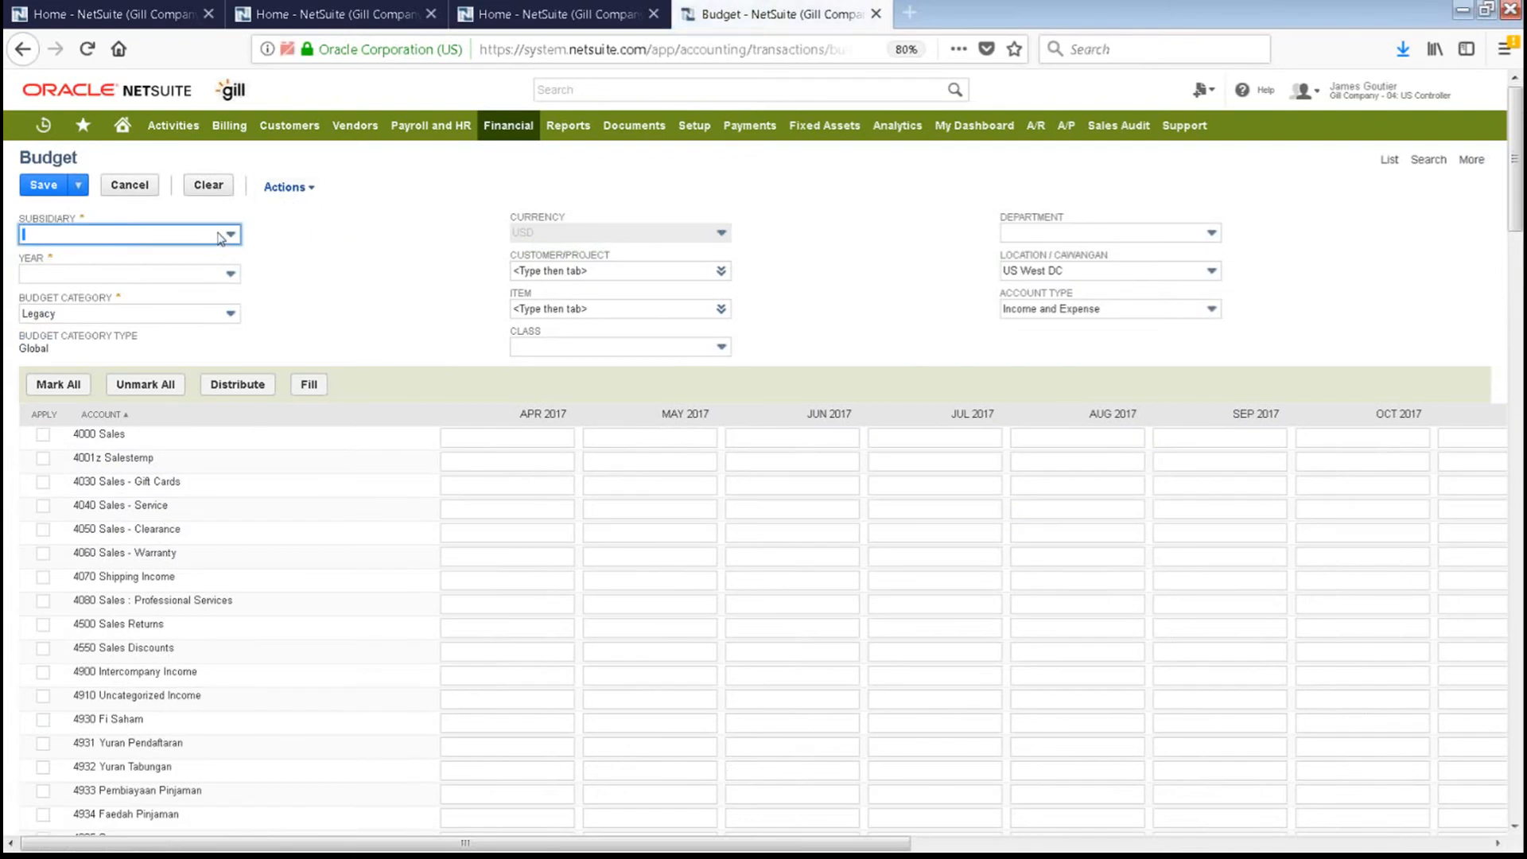
{"action": "left_click", "coordinate": [226, 237]}
{"action": "left_click", "coordinate": [228, 238]}
{"action": "left_click", "coordinate": [195, 311]}
{"action": "left_click", "coordinate": [294, 294]}
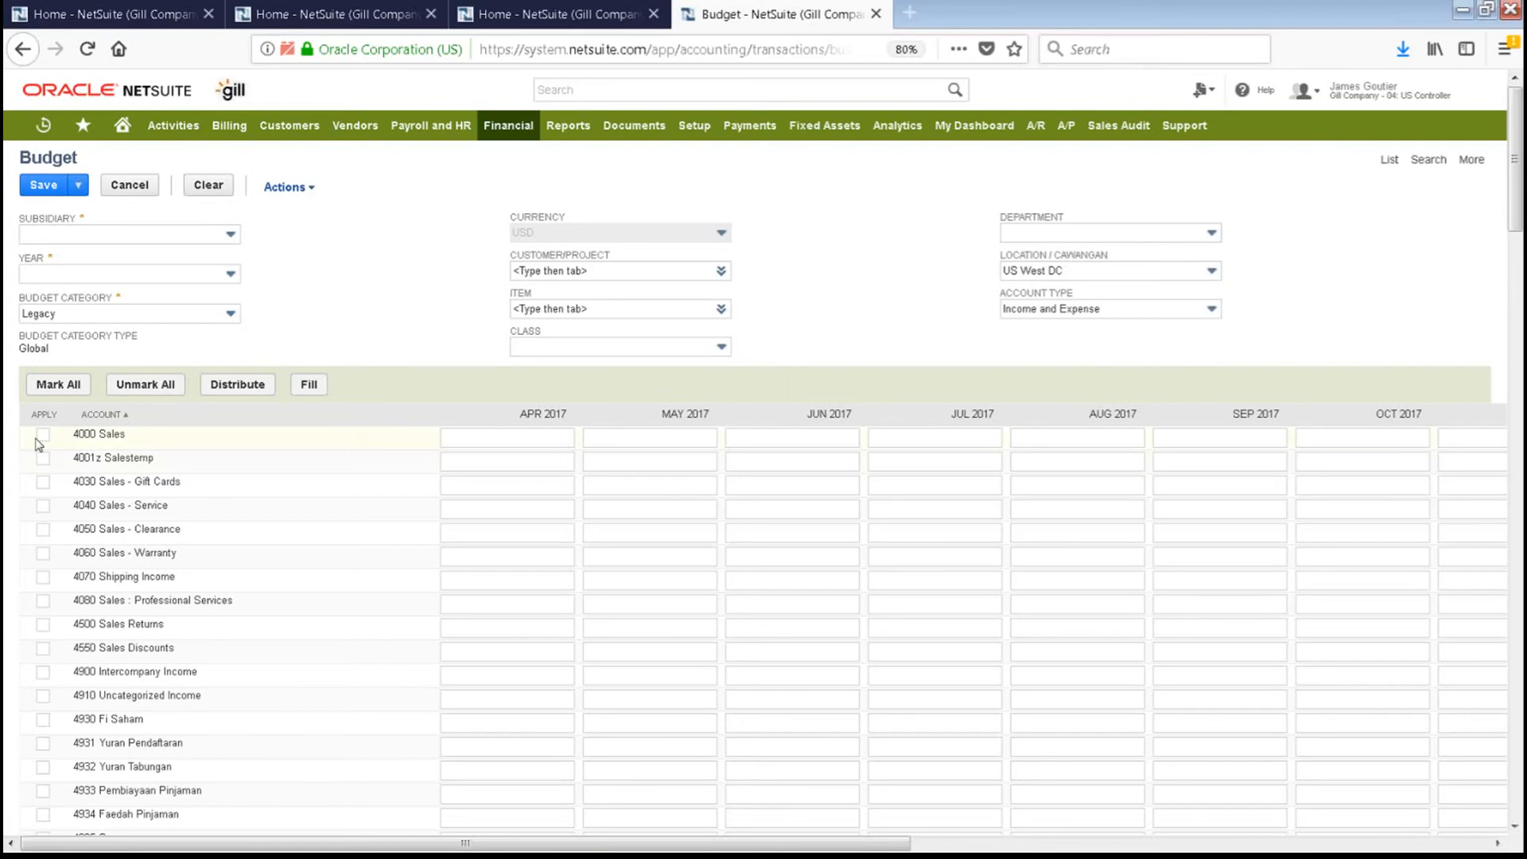
Enter 10000 for 4000 Sales in Apr 2017, mark the account and distribute the amount across the months.
{"action": "left_click", "coordinate": [480, 442]}
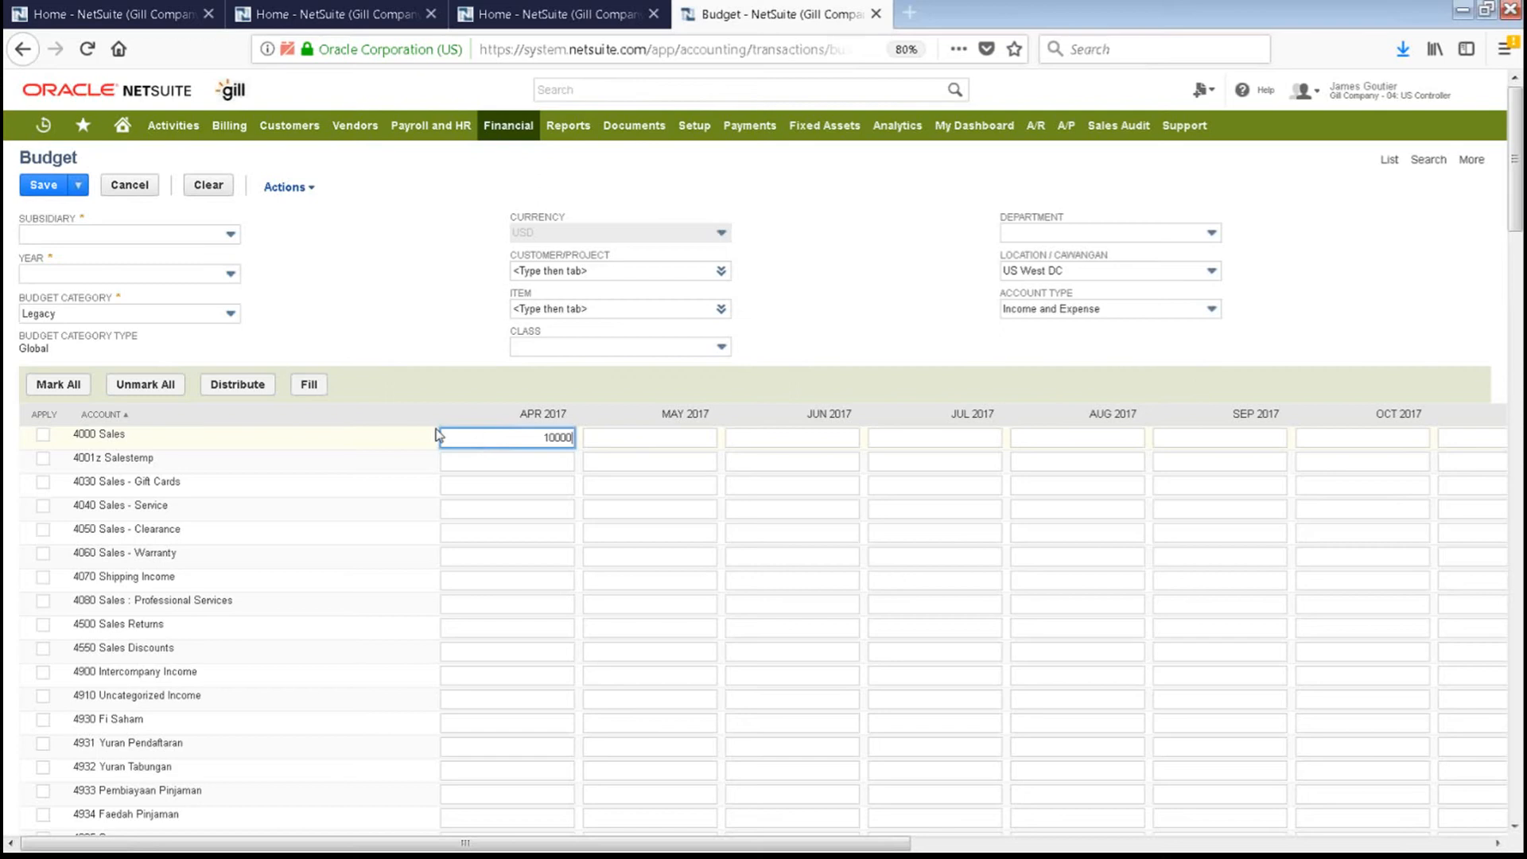
{"action": "left_click", "coordinate": [43, 434]}
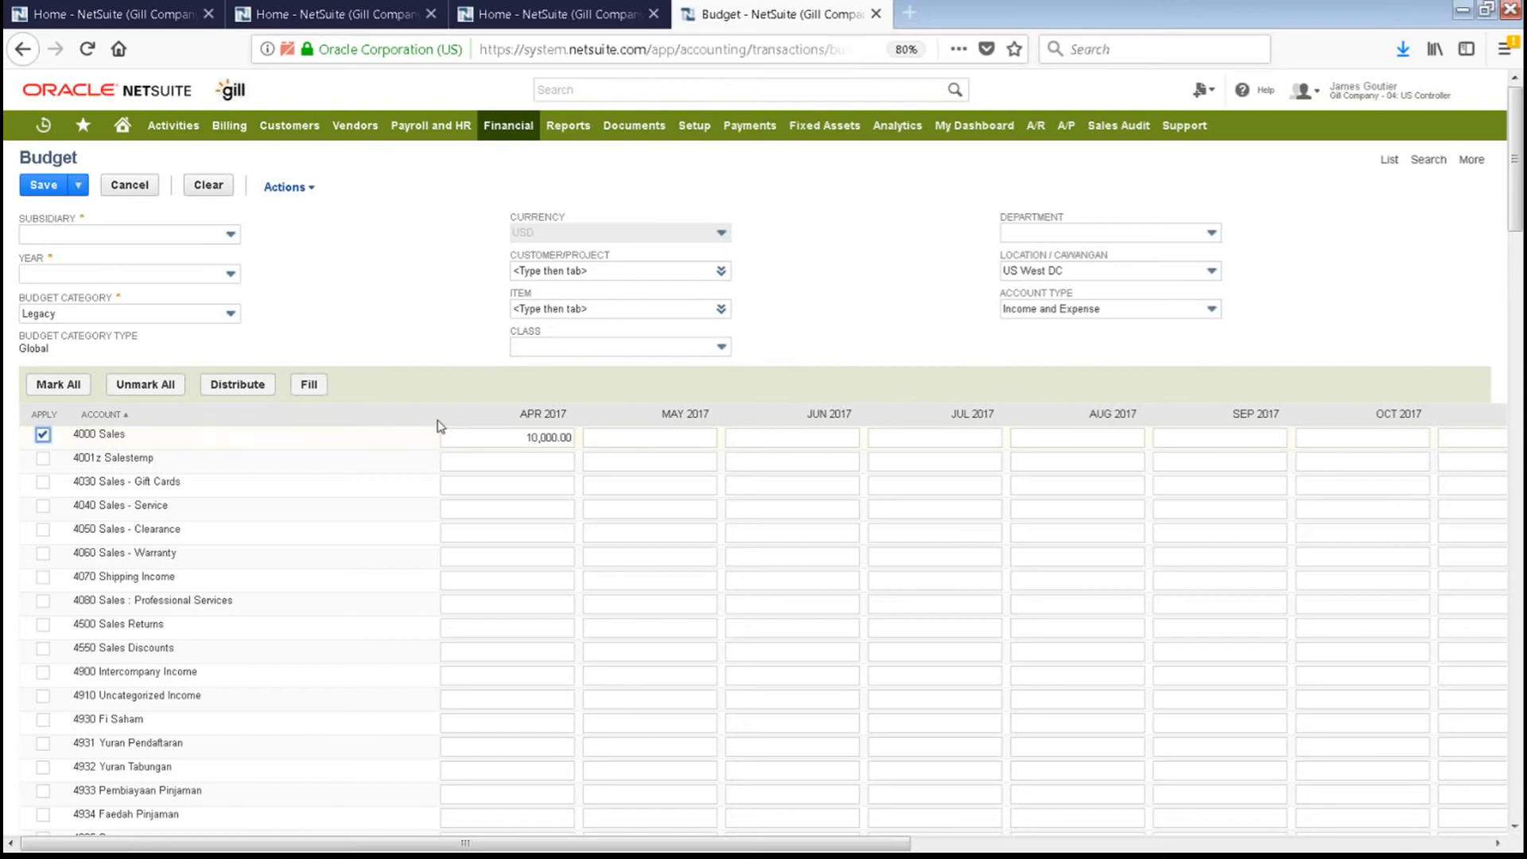
{"action": "left_click", "coordinate": [237, 384]}
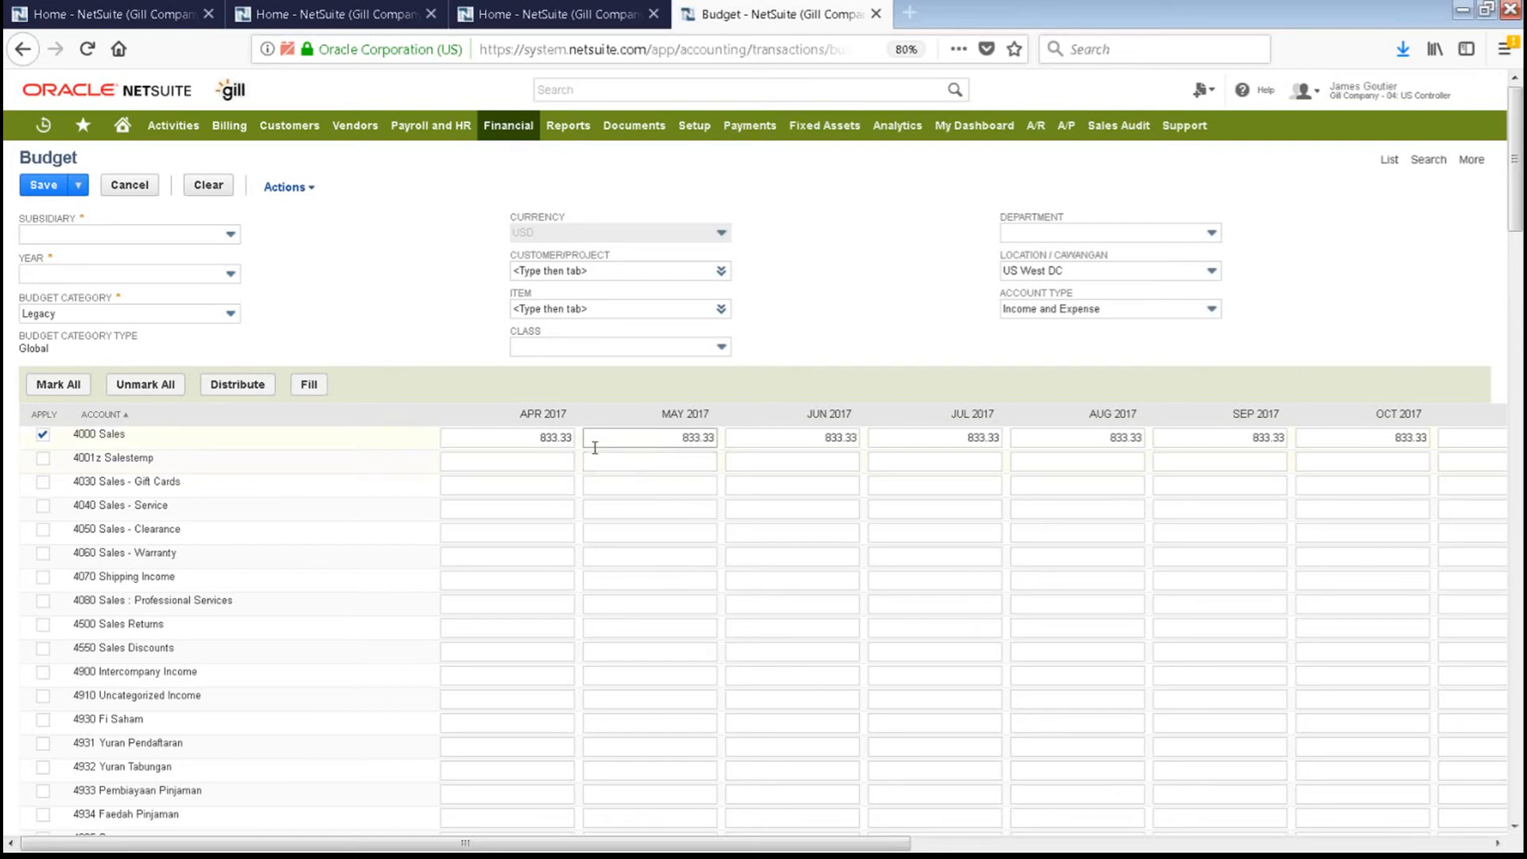
Mark account 4001z Salestemp, enter 500 for Apr 2017 and fill that amount across the months.
{"action": "left_click", "coordinate": [43, 458]}
{"action": "left_click", "coordinate": [509, 464]}
{"action": "type", "text": "500"}
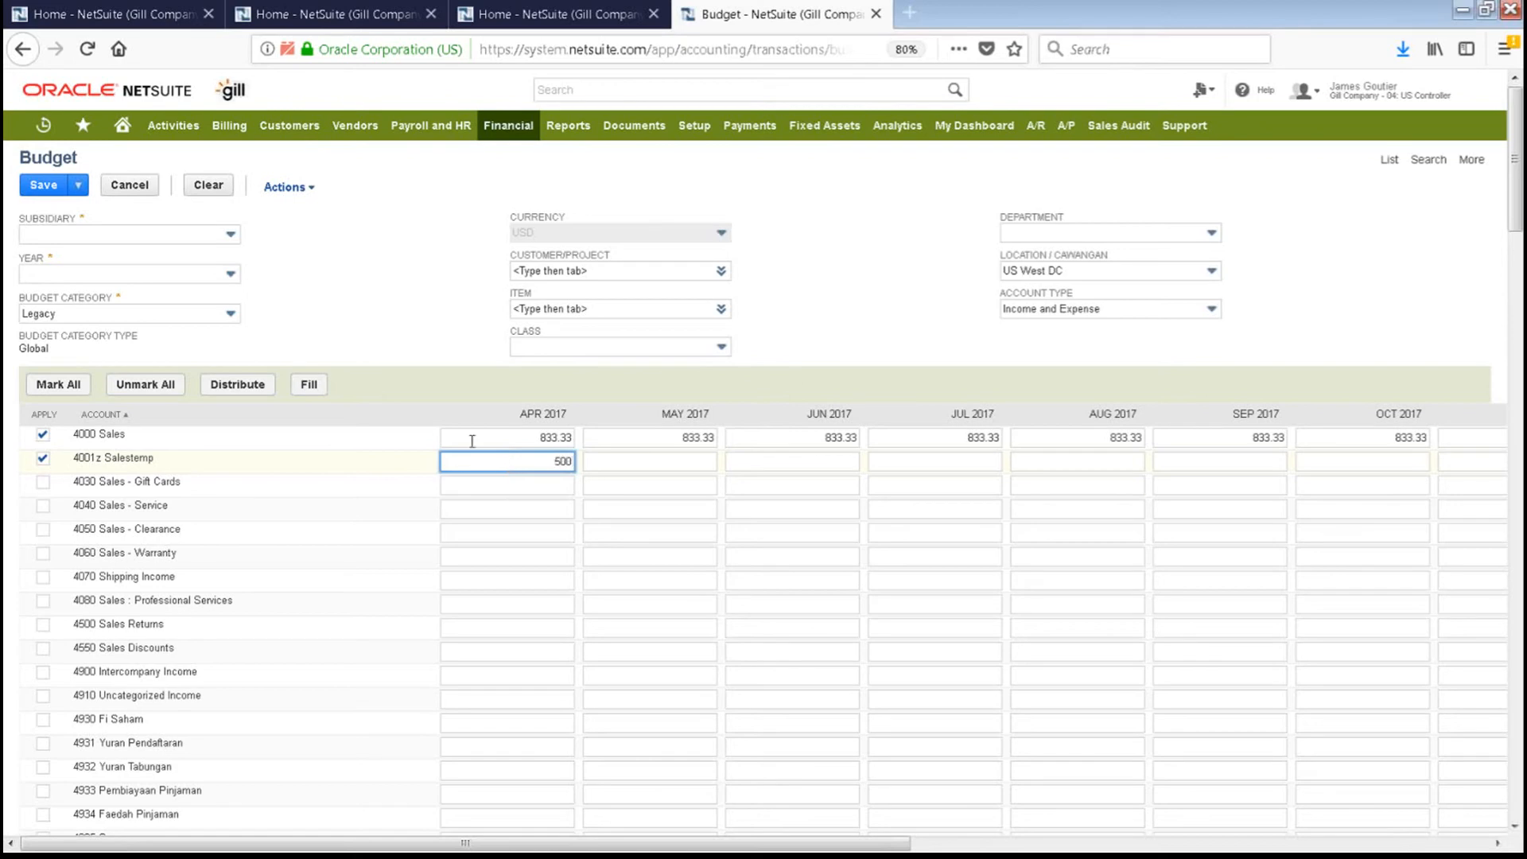
{"action": "left_click", "coordinate": [309, 385]}
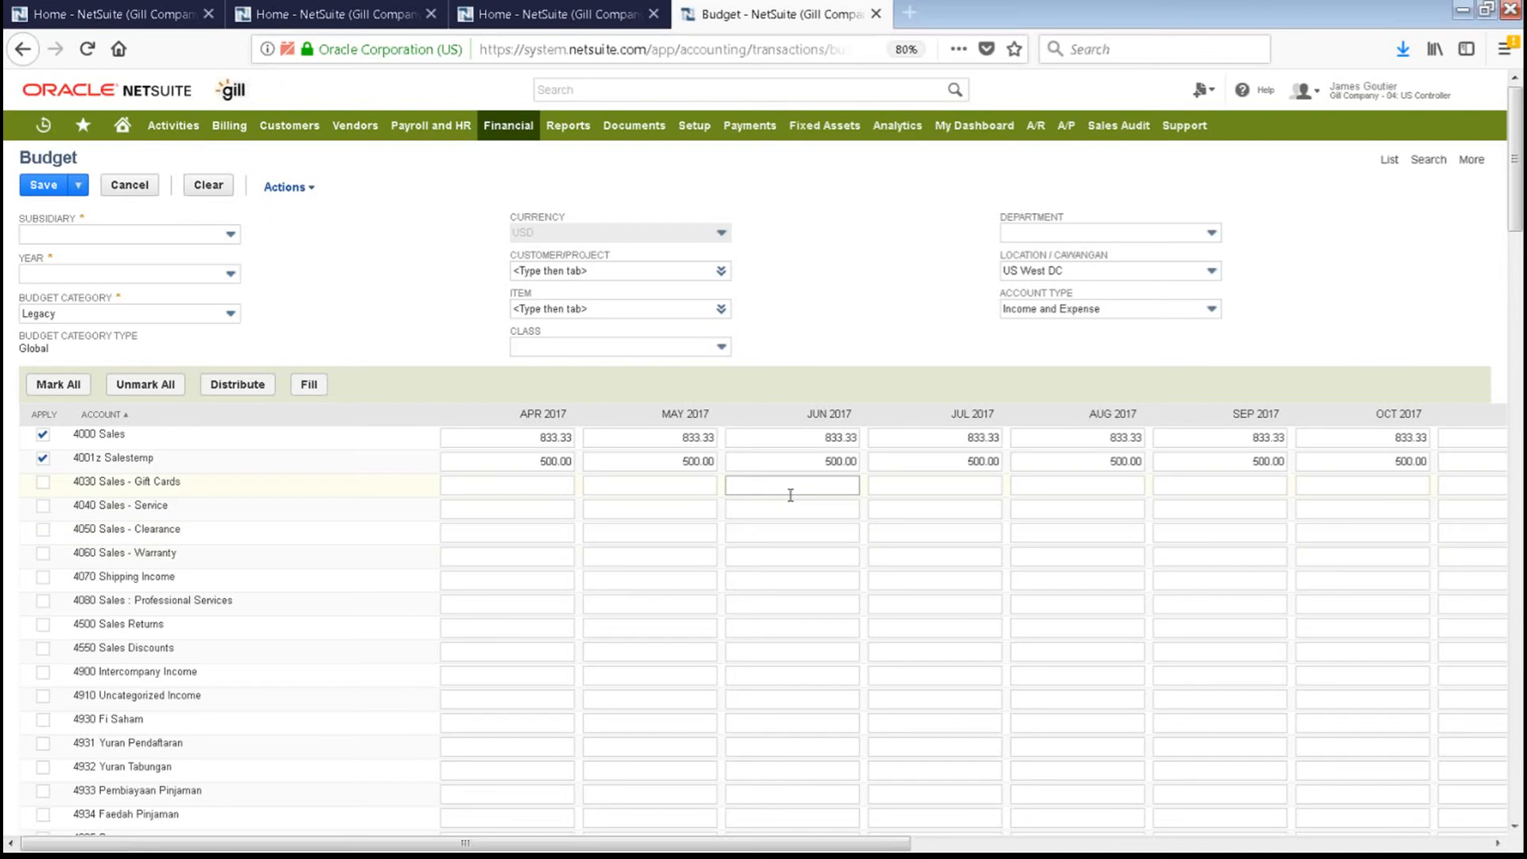
Open the Budget vs Actual report from the home dashboard and close the extra home pages.
{"action": "left_click", "coordinate": [541, 14]}
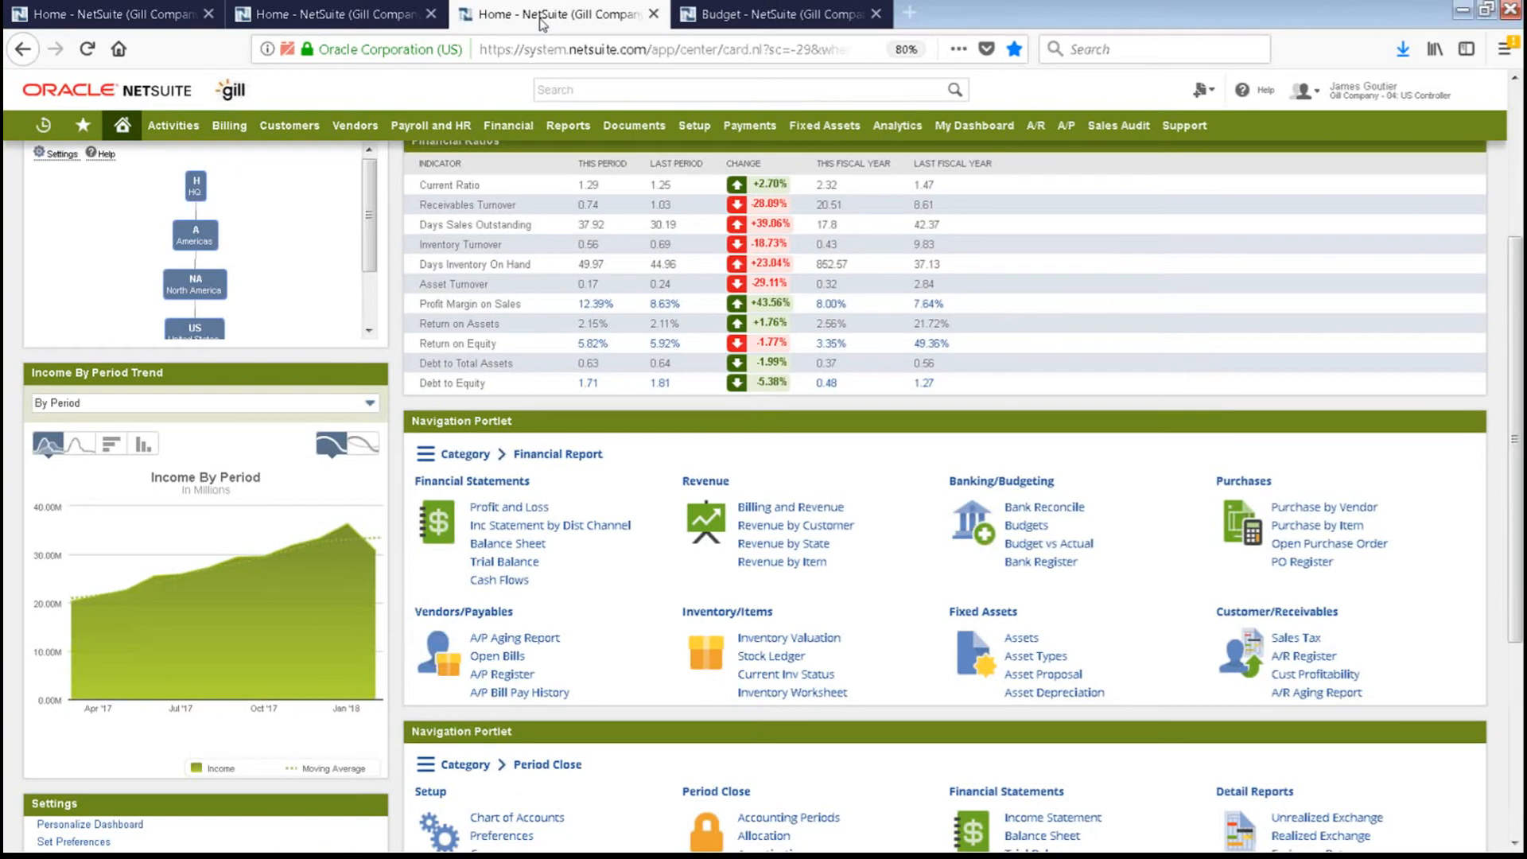
{"action": "left_click", "coordinate": [1061, 547]}
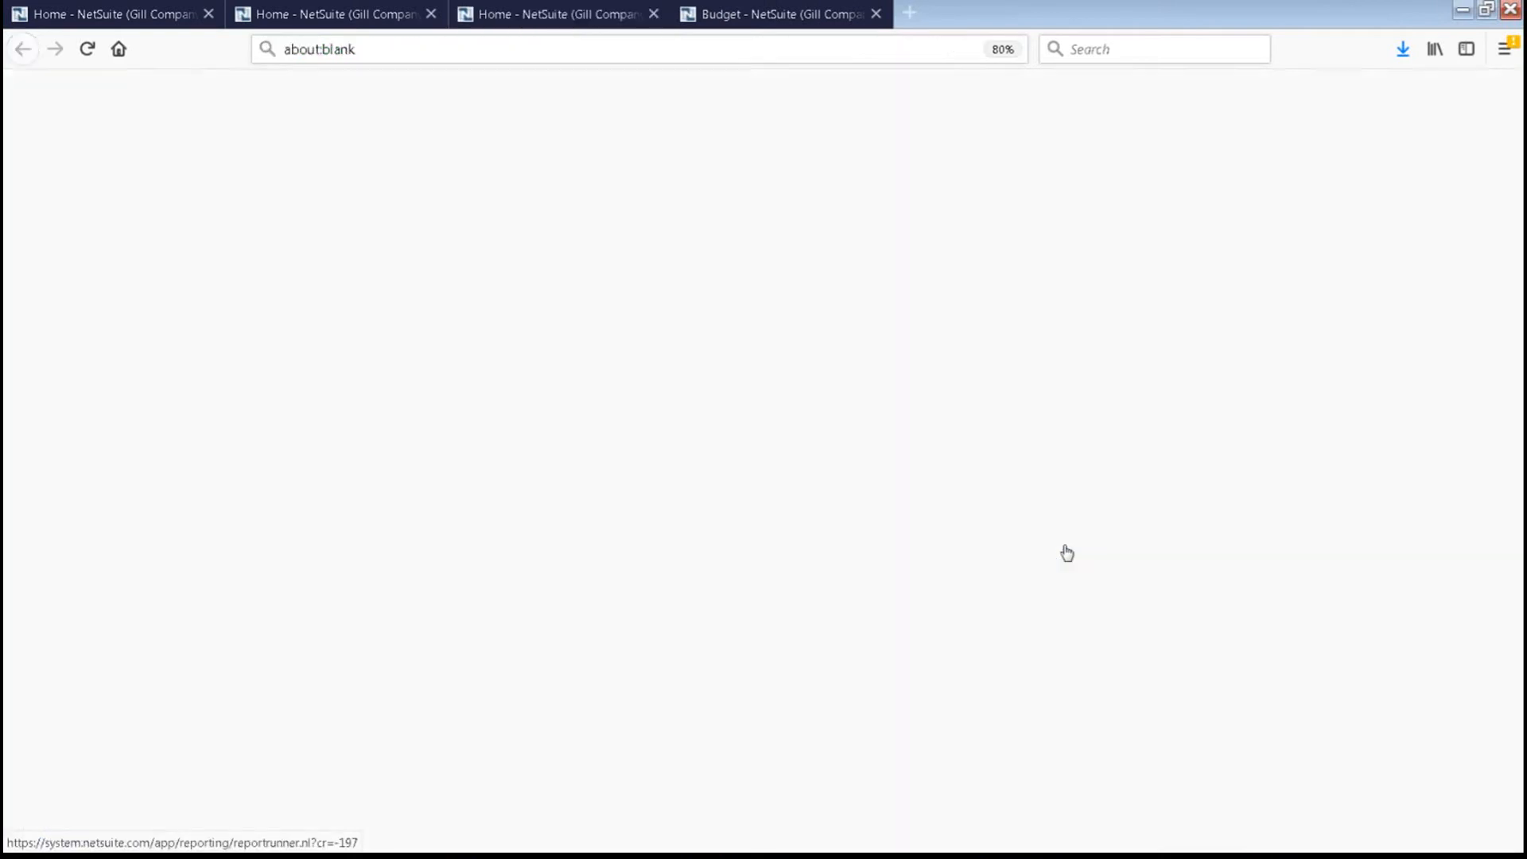
{"action": "left_click", "coordinate": [430, 13]}
{"action": "left_click", "coordinate": [430, 14]}
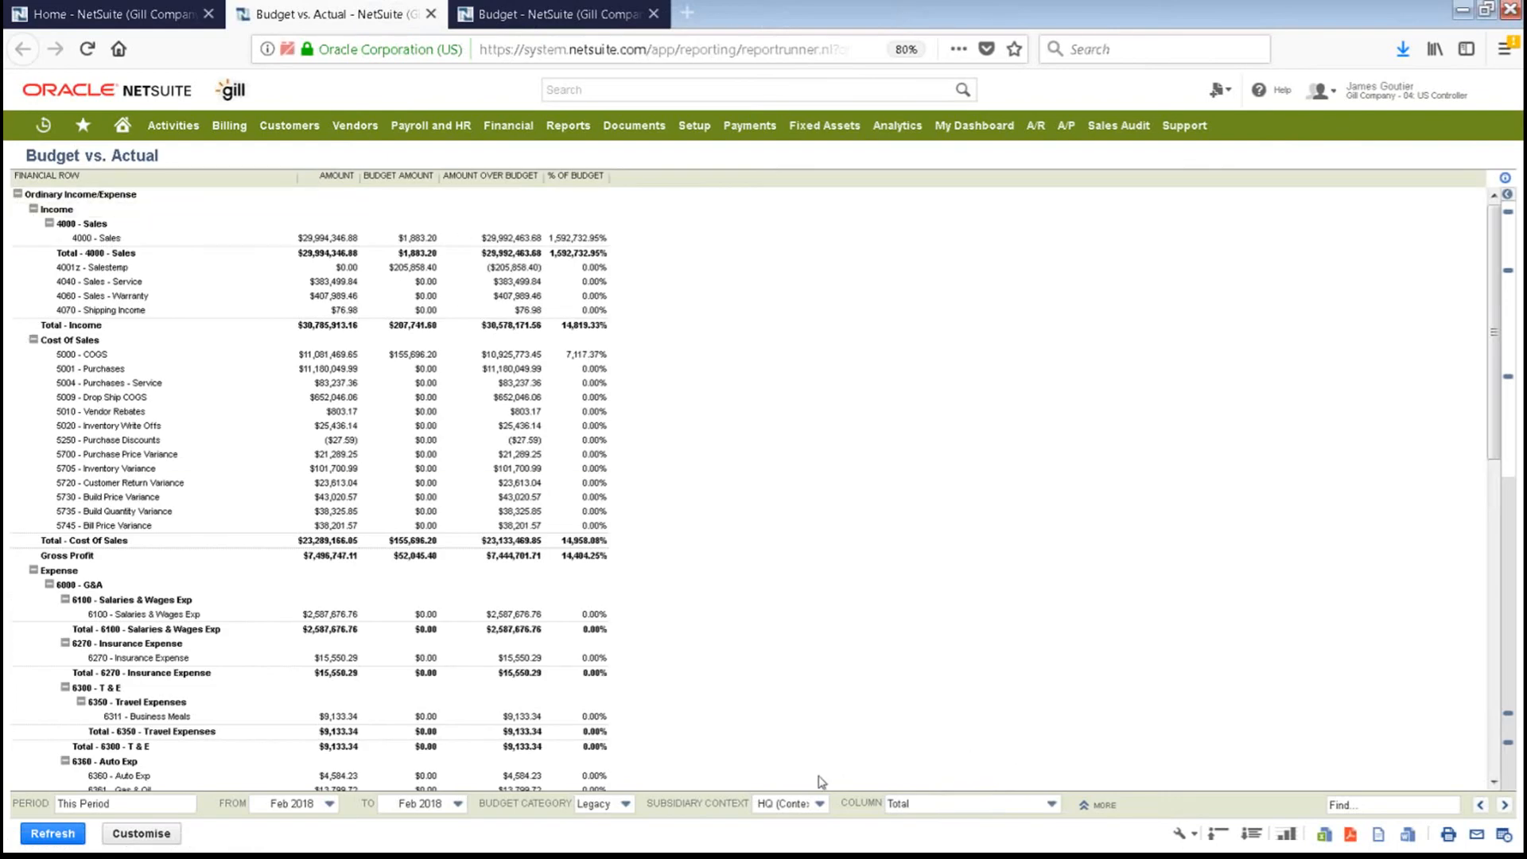
Customise the Budget vs. Actual report and look through its layout, columns, filters and additional options.
{"action": "left_click", "coordinate": [135, 837]}
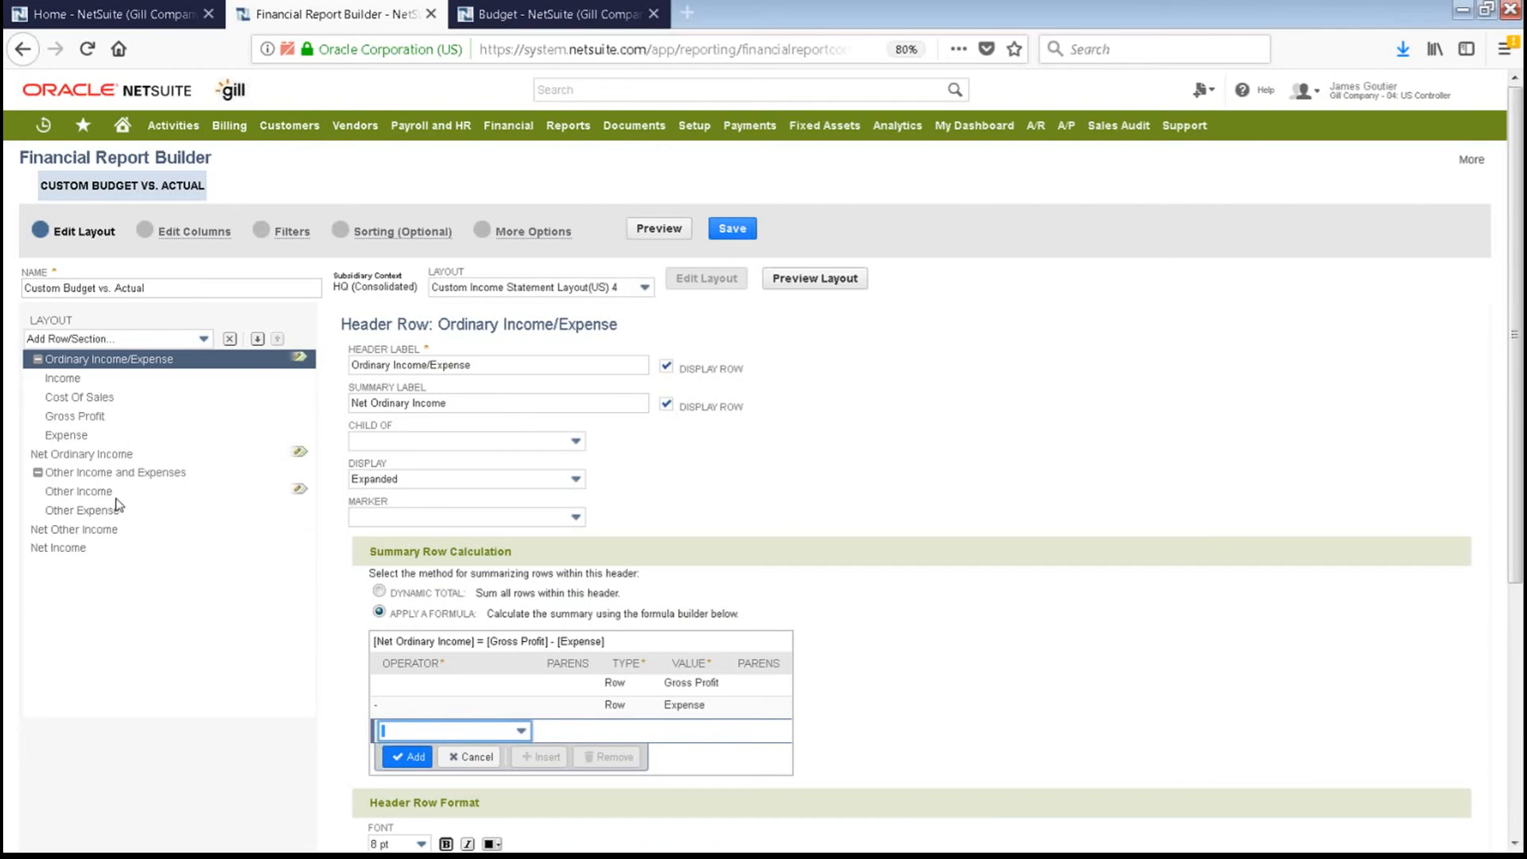
{"action": "left_click", "coordinate": [184, 233]}
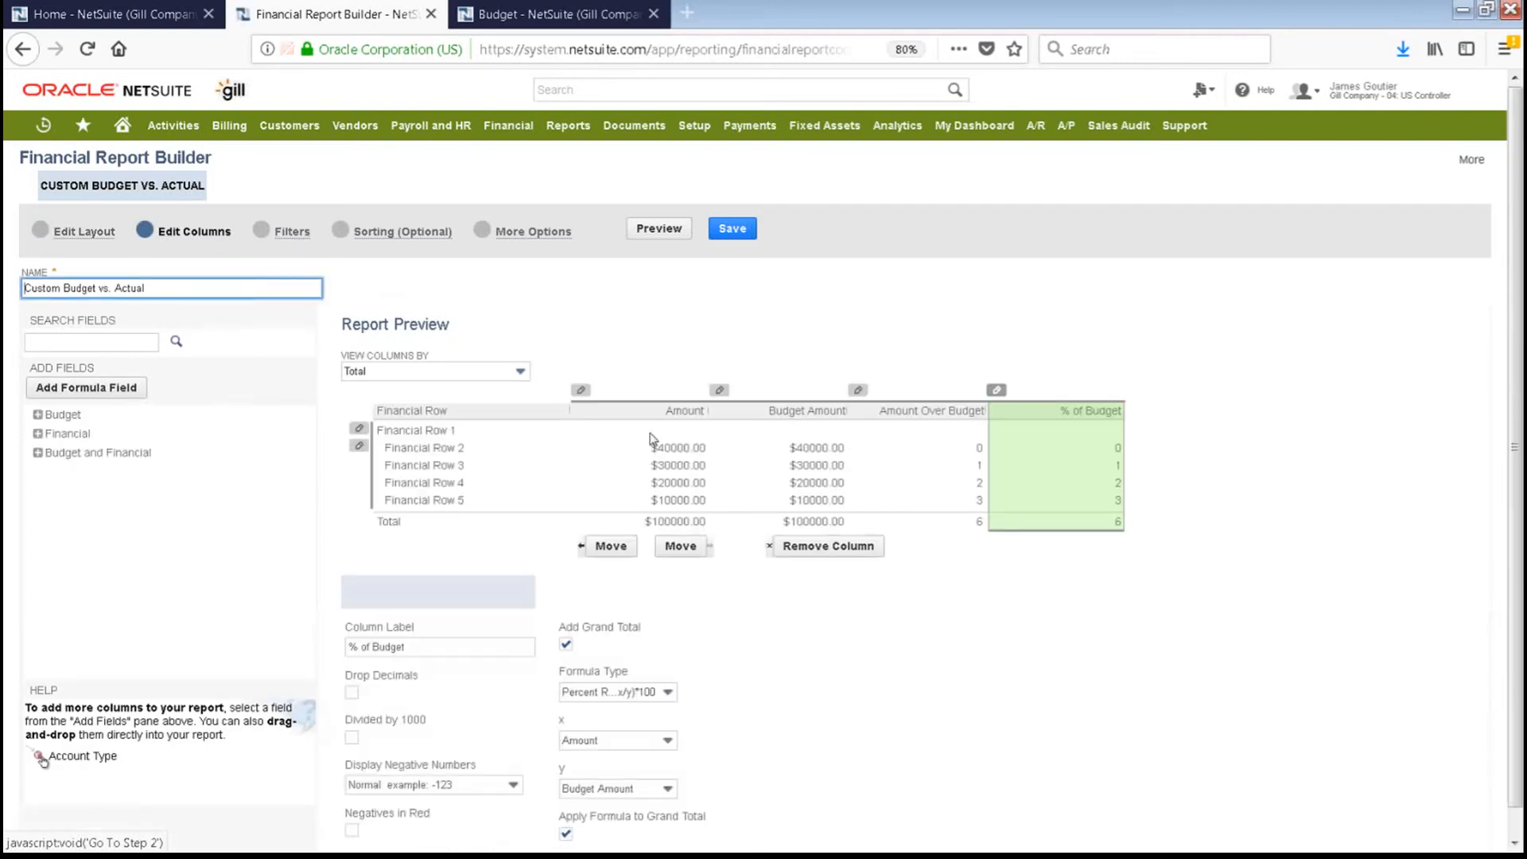
{"action": "left_click", "coordinate": [292, 233]}
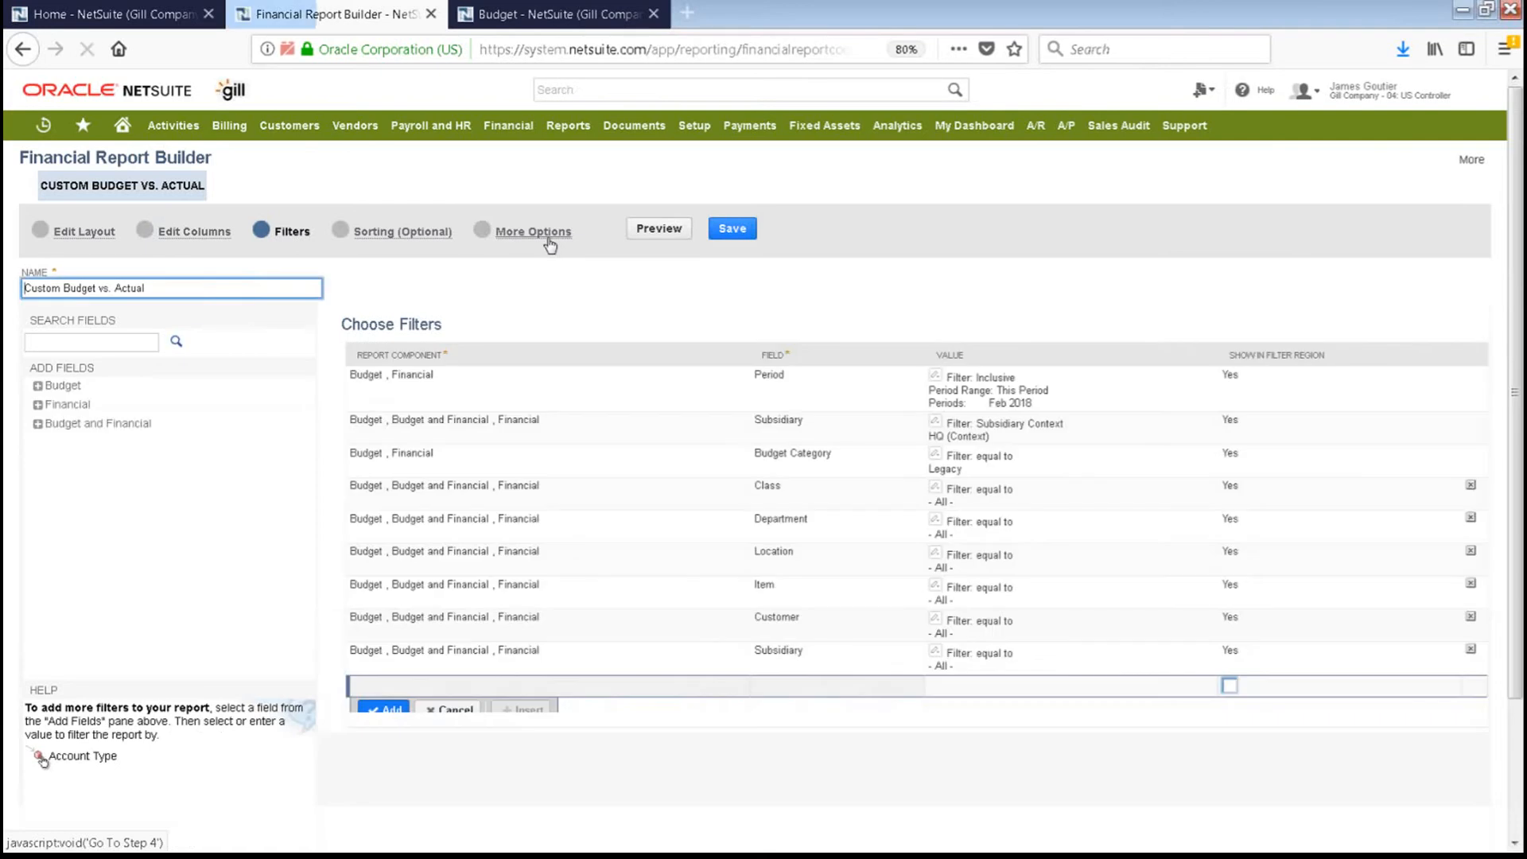
{"action": "left_click", "coordinate": [548, 245]}
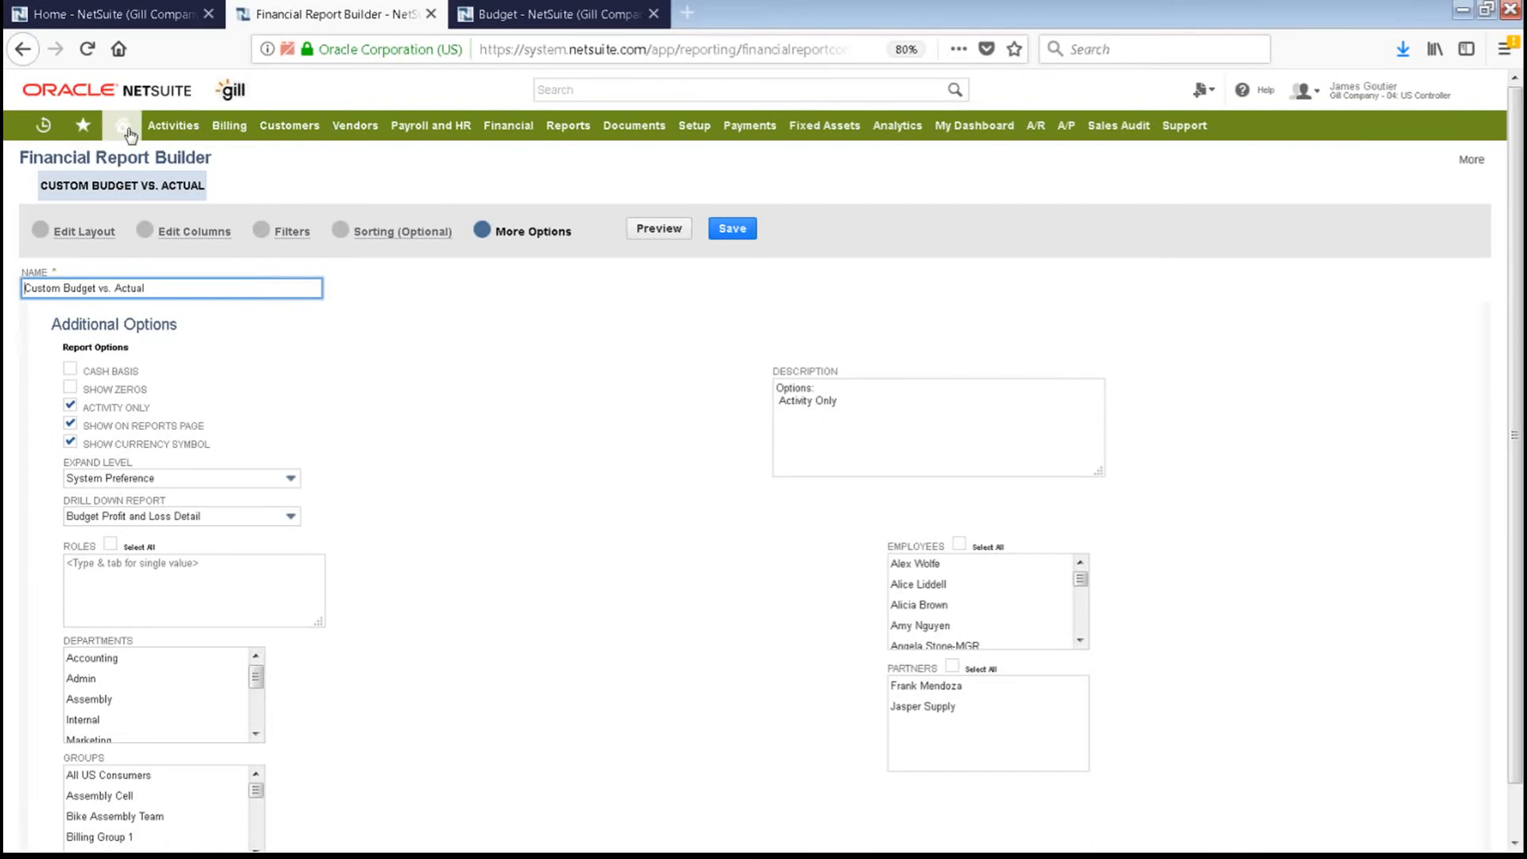
Return to the home dashboard and look over the Financial Report, Period Close and Controller links.
{"action": "left_click", "coordinate": [130, 154]}
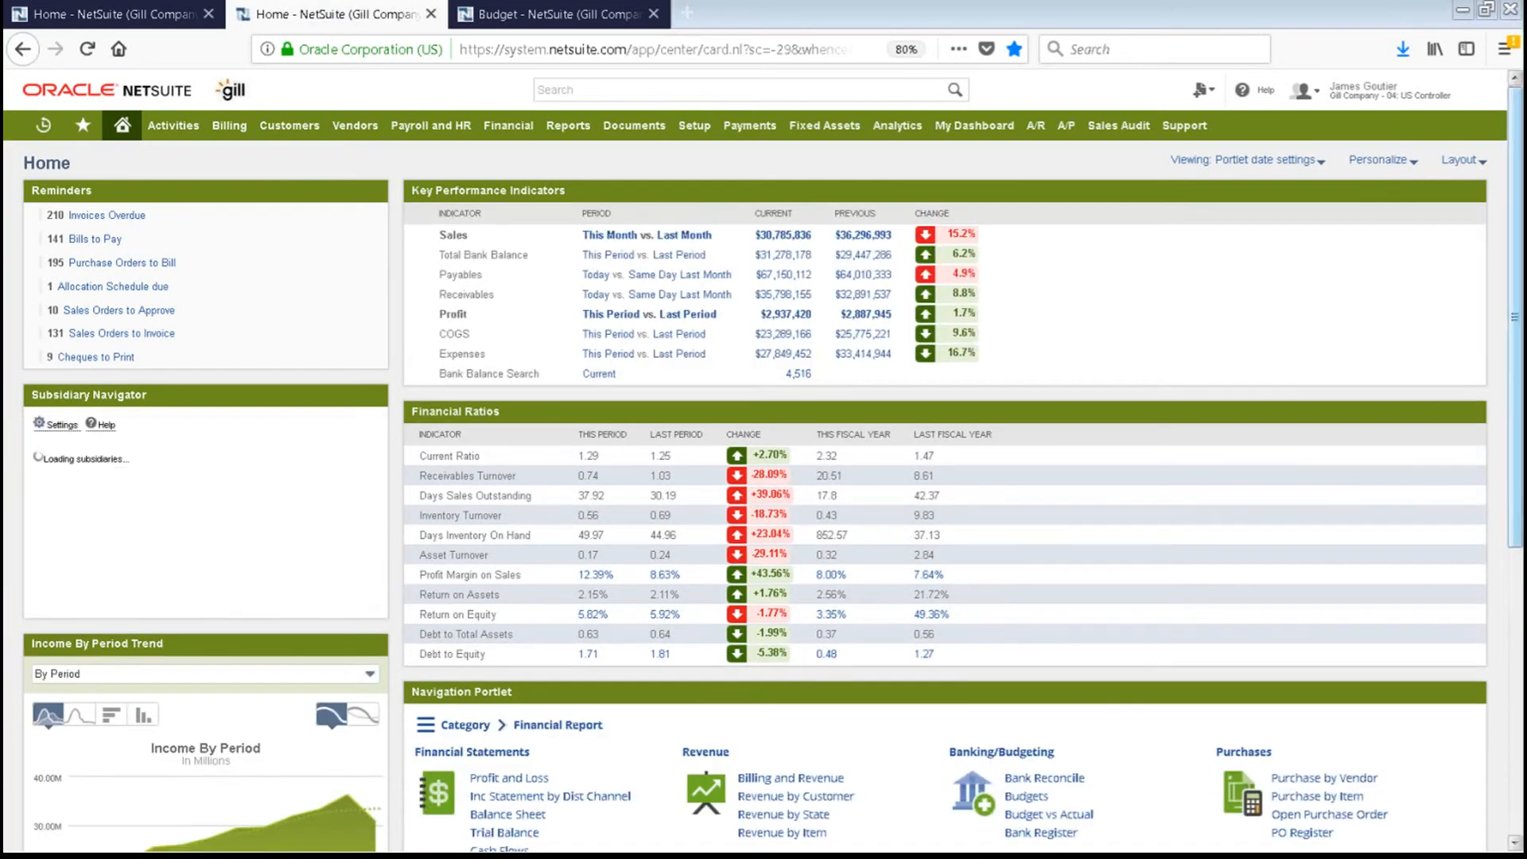
{"action": "scroll", "coordinate": [763, 478], "scroll_direction": "down", "scroll_amount": 1}
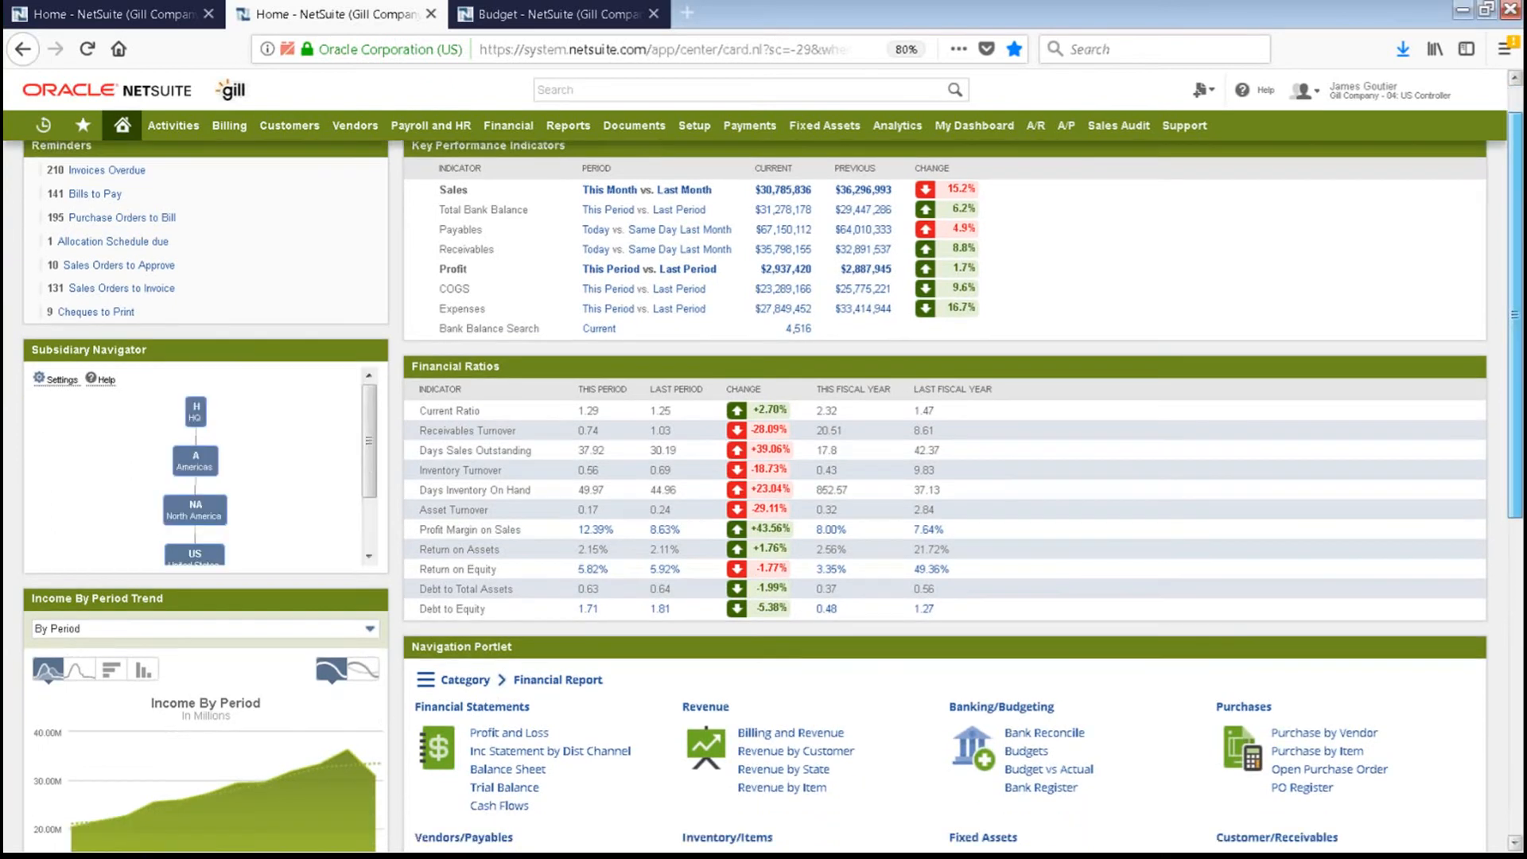
{"action": "scroll", "coordinate": [763, 478], "scroll_direction": "down", "scroll_amount": 5}
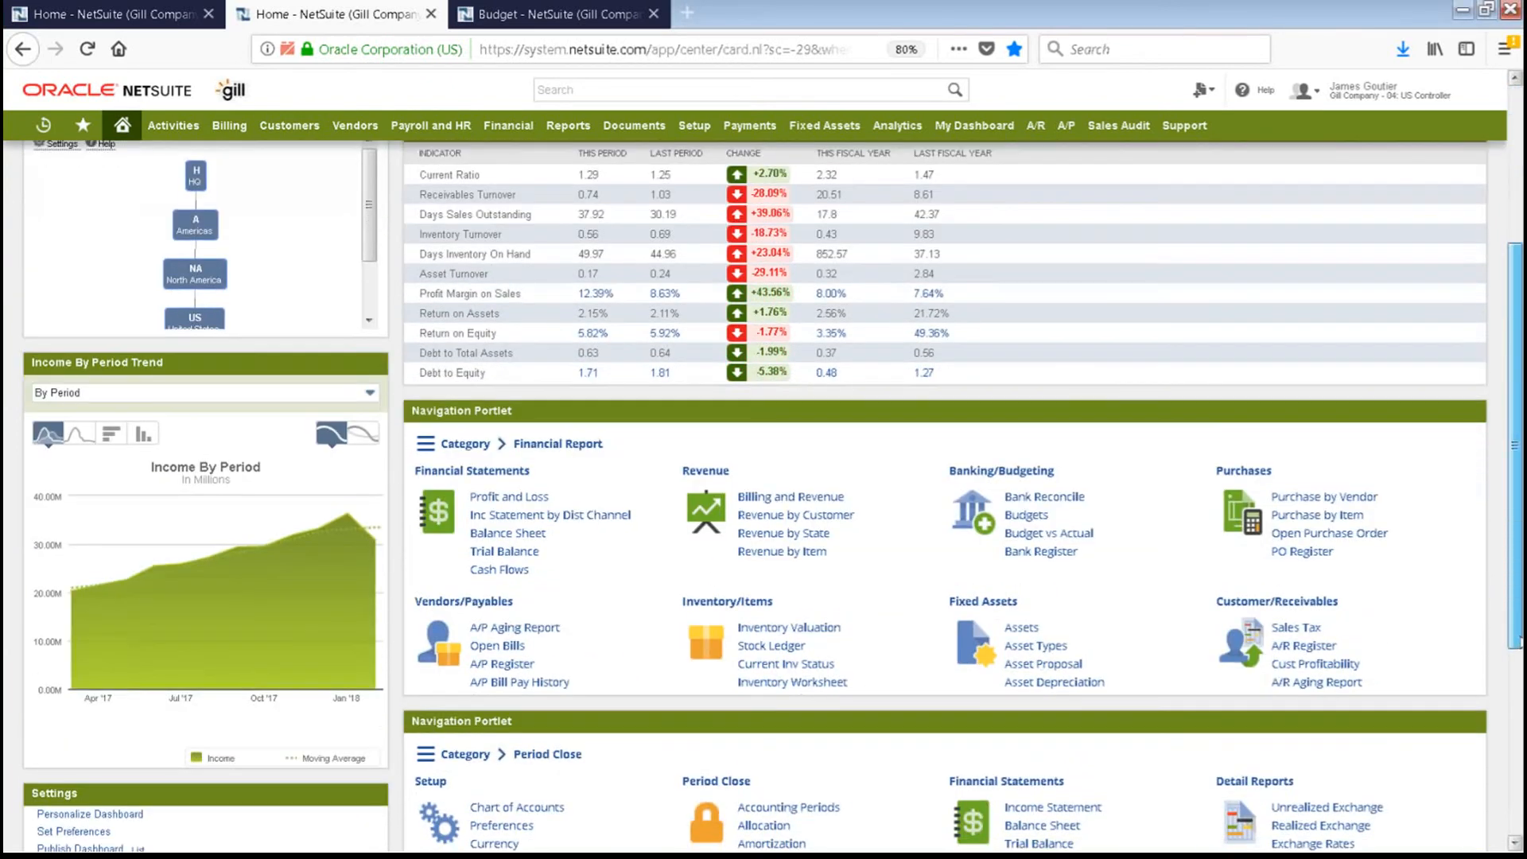
{"action": "scroll", "coordinate": [763, 477], "scroll_direction": "down", "scroll_amount": 2}
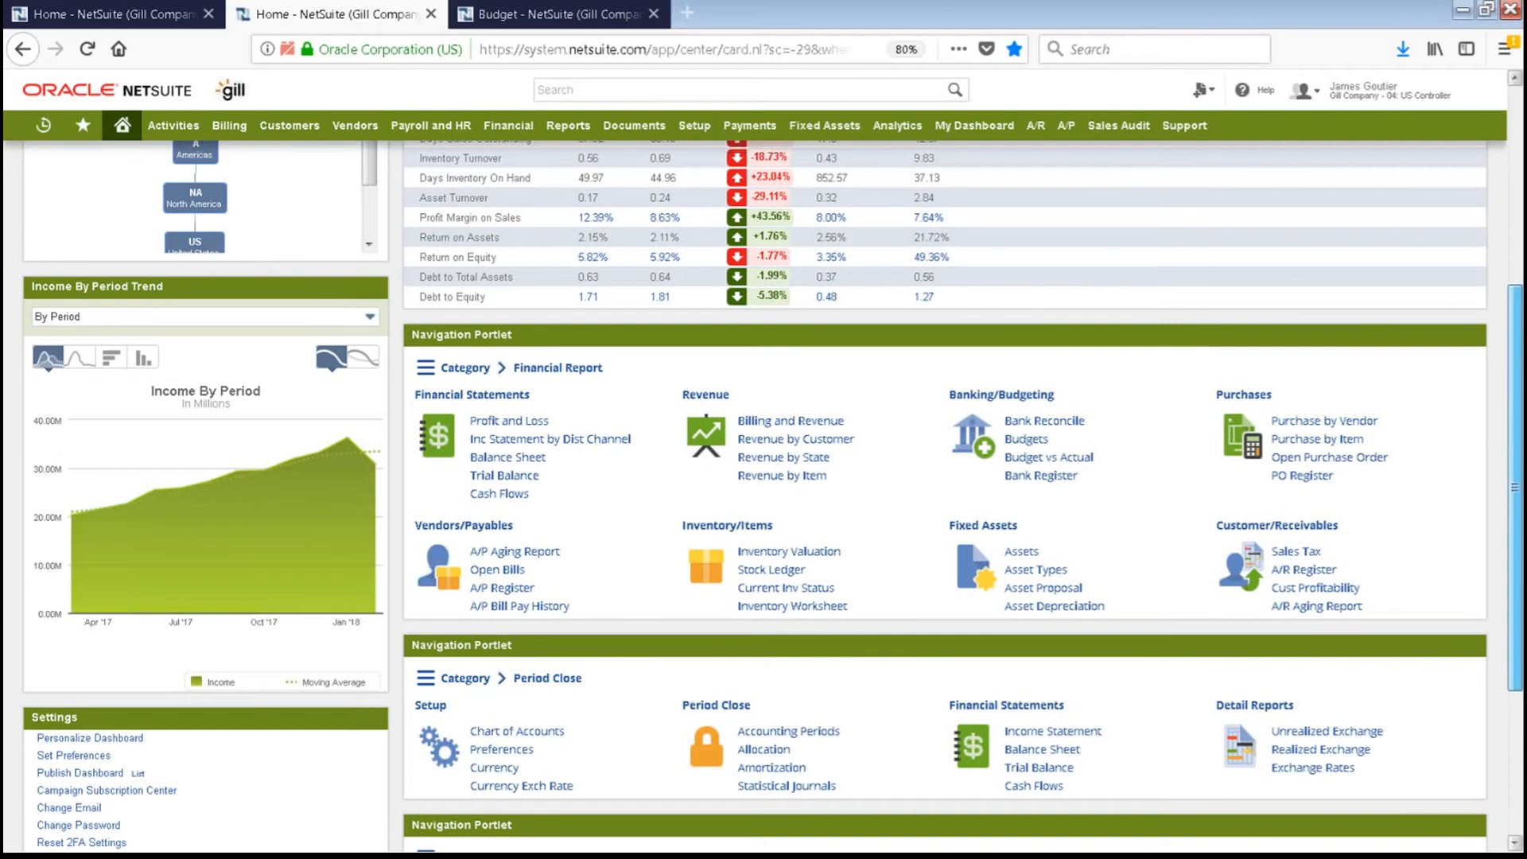
{"action": "mouse_move", "coordinate": [708, 131]}
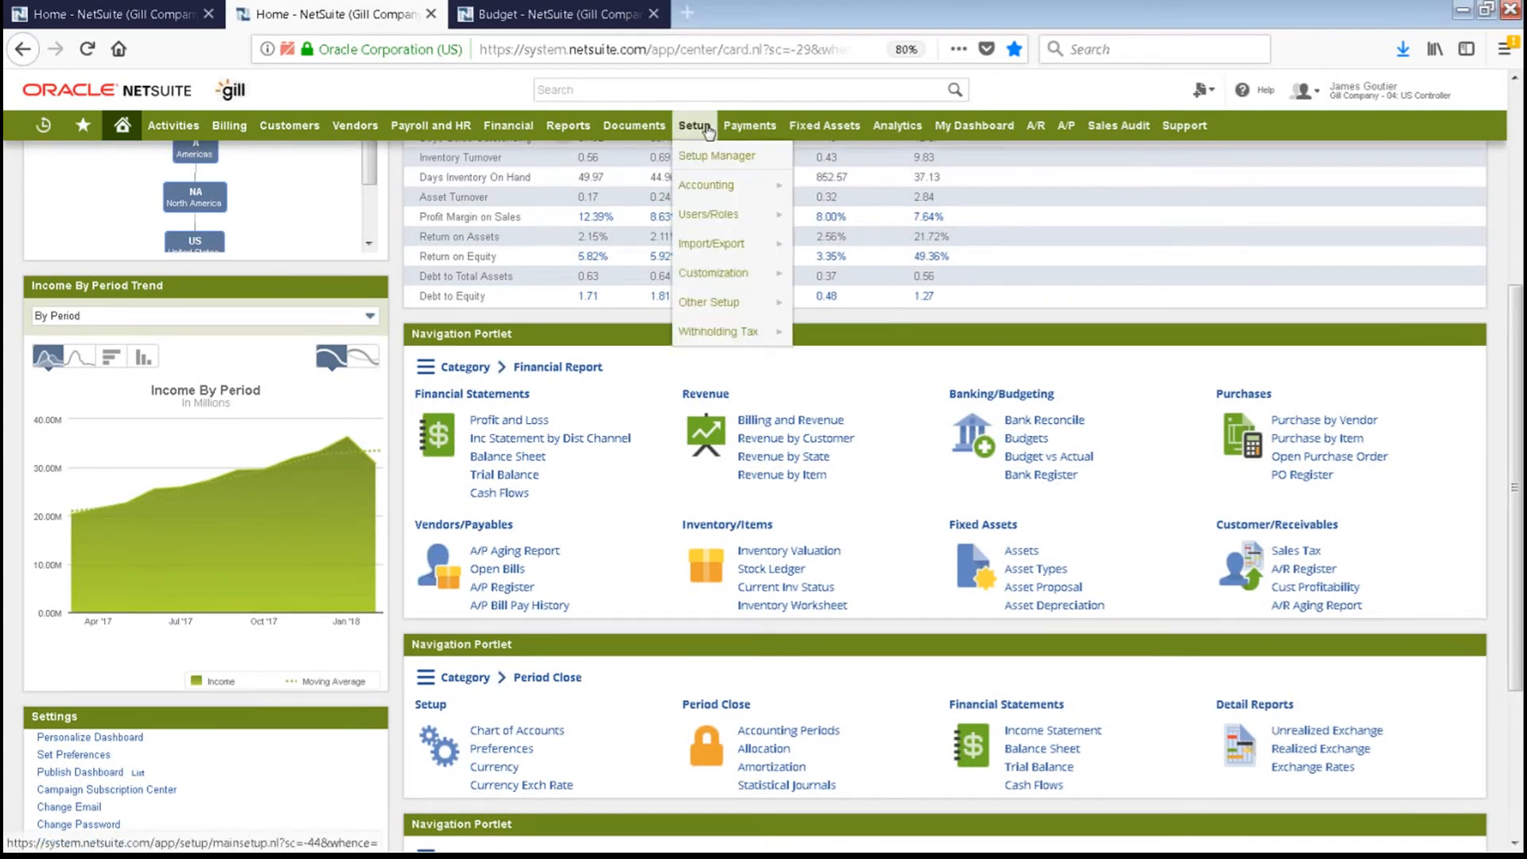
{"action": "mouse_move", "coordinate": [529, 136]}
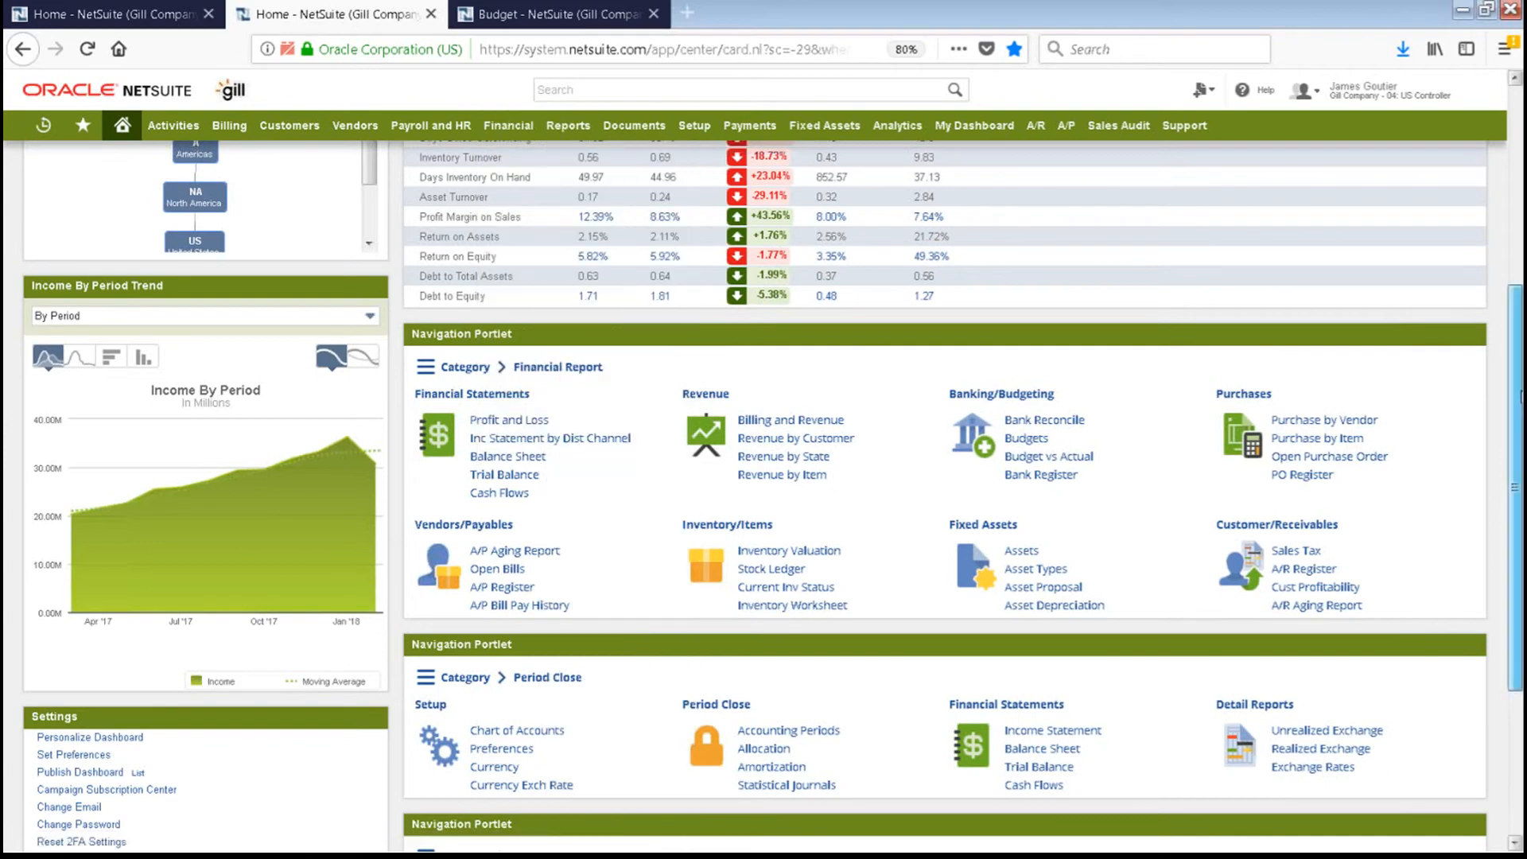
{"action": "scroll", "coordinate": [1515, 397], "scroll_direction": "down", "scroll_amount": 1}
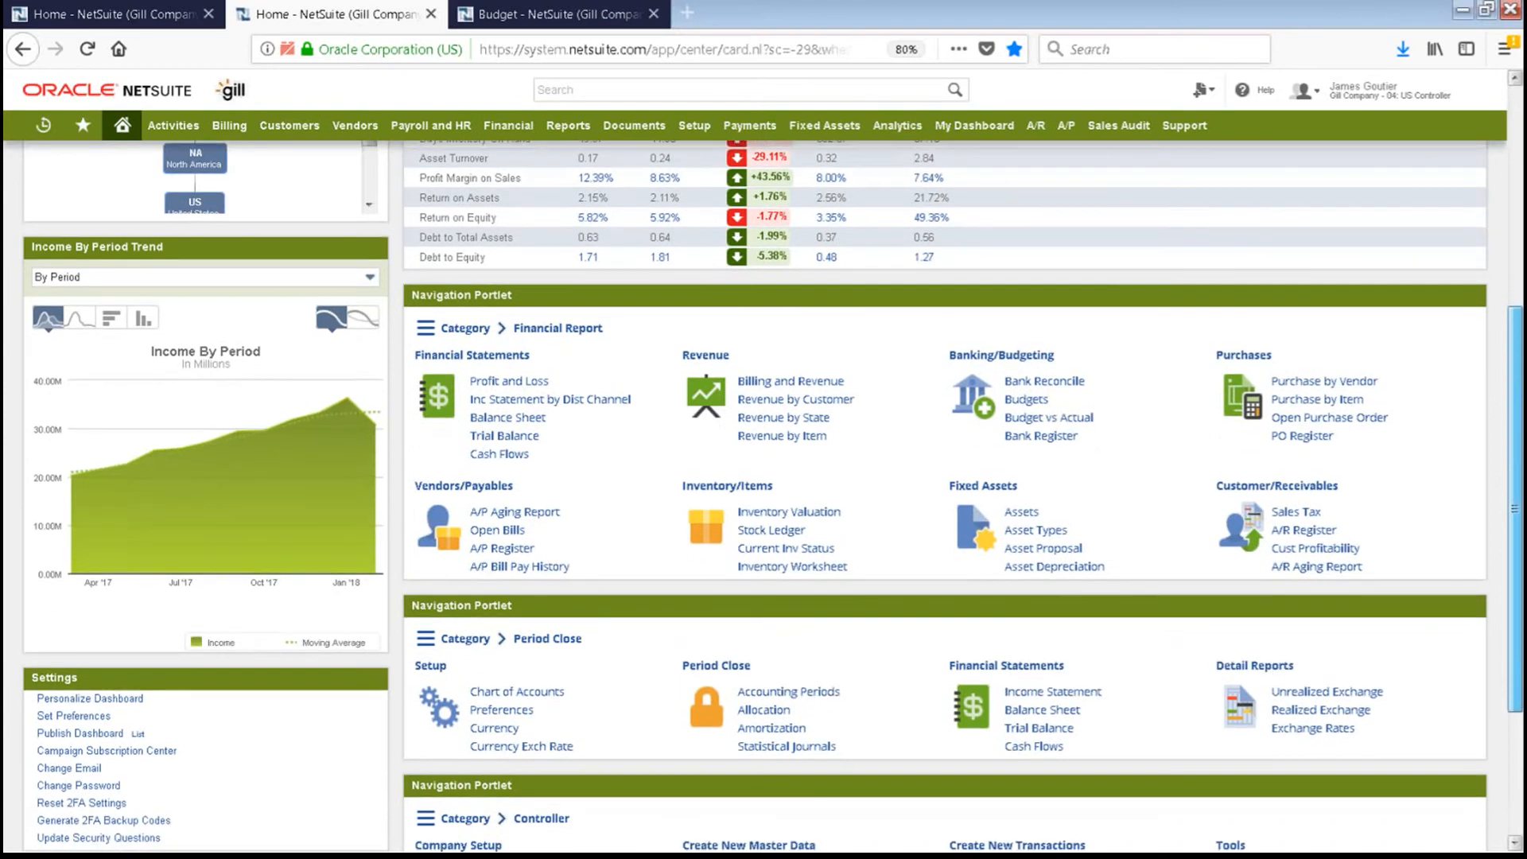
{"action": "scroll", "coordinate": [1515, 509], "scroll_direction": "down", "scroll_amount": 2}
{"action": "left_click_drag", "start_coordinate": [1515, 545], "coordinate": [1515, 592]}
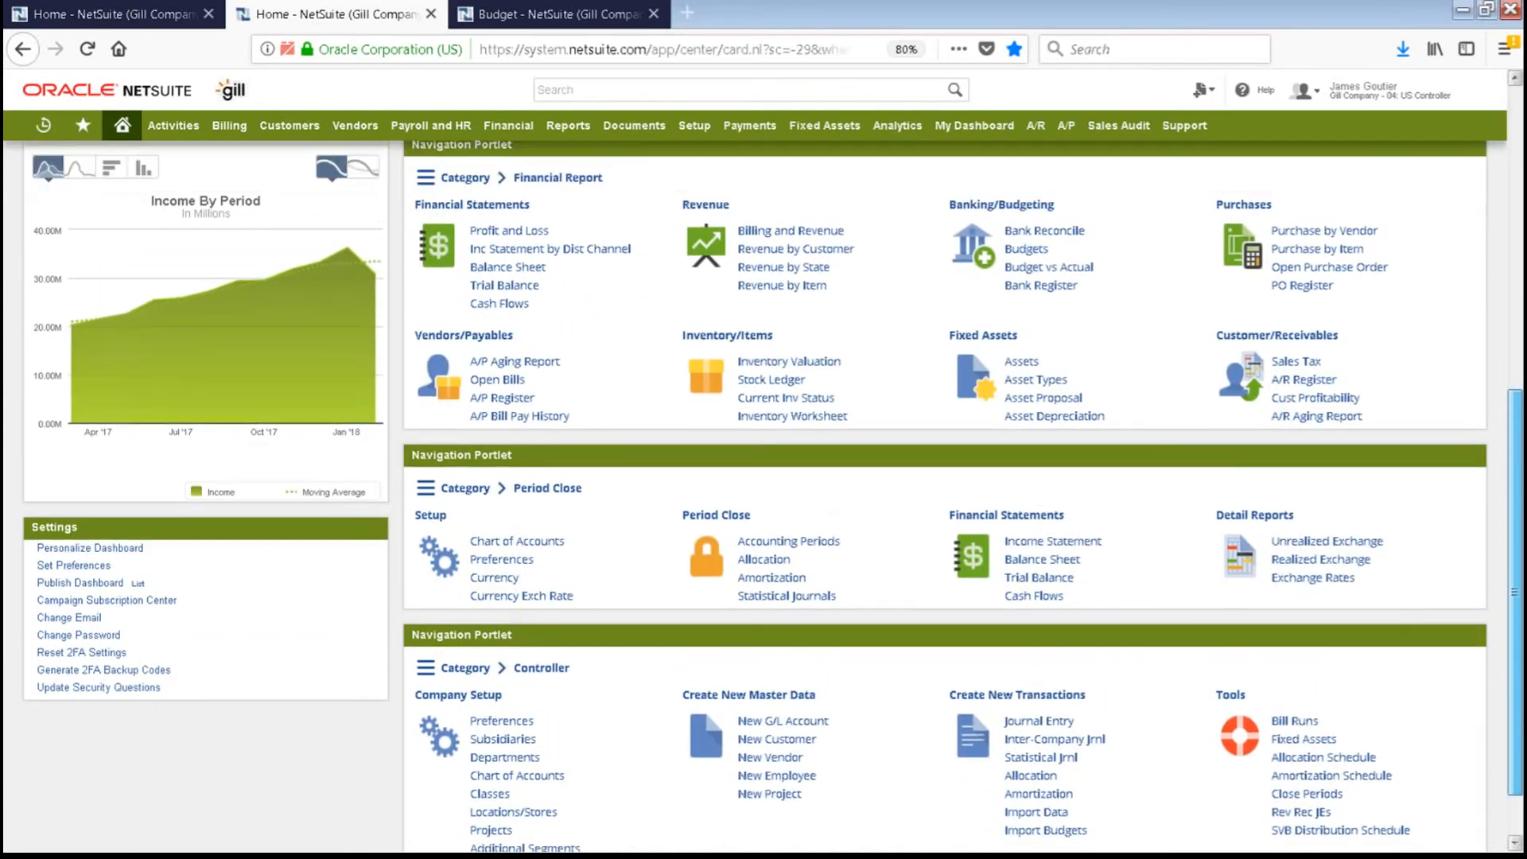
Open Accounting Periods from the Period Close links and bring up the Jan 2017 period close checklist.
{"action": "left_click", "coordinate": [819, 549]}
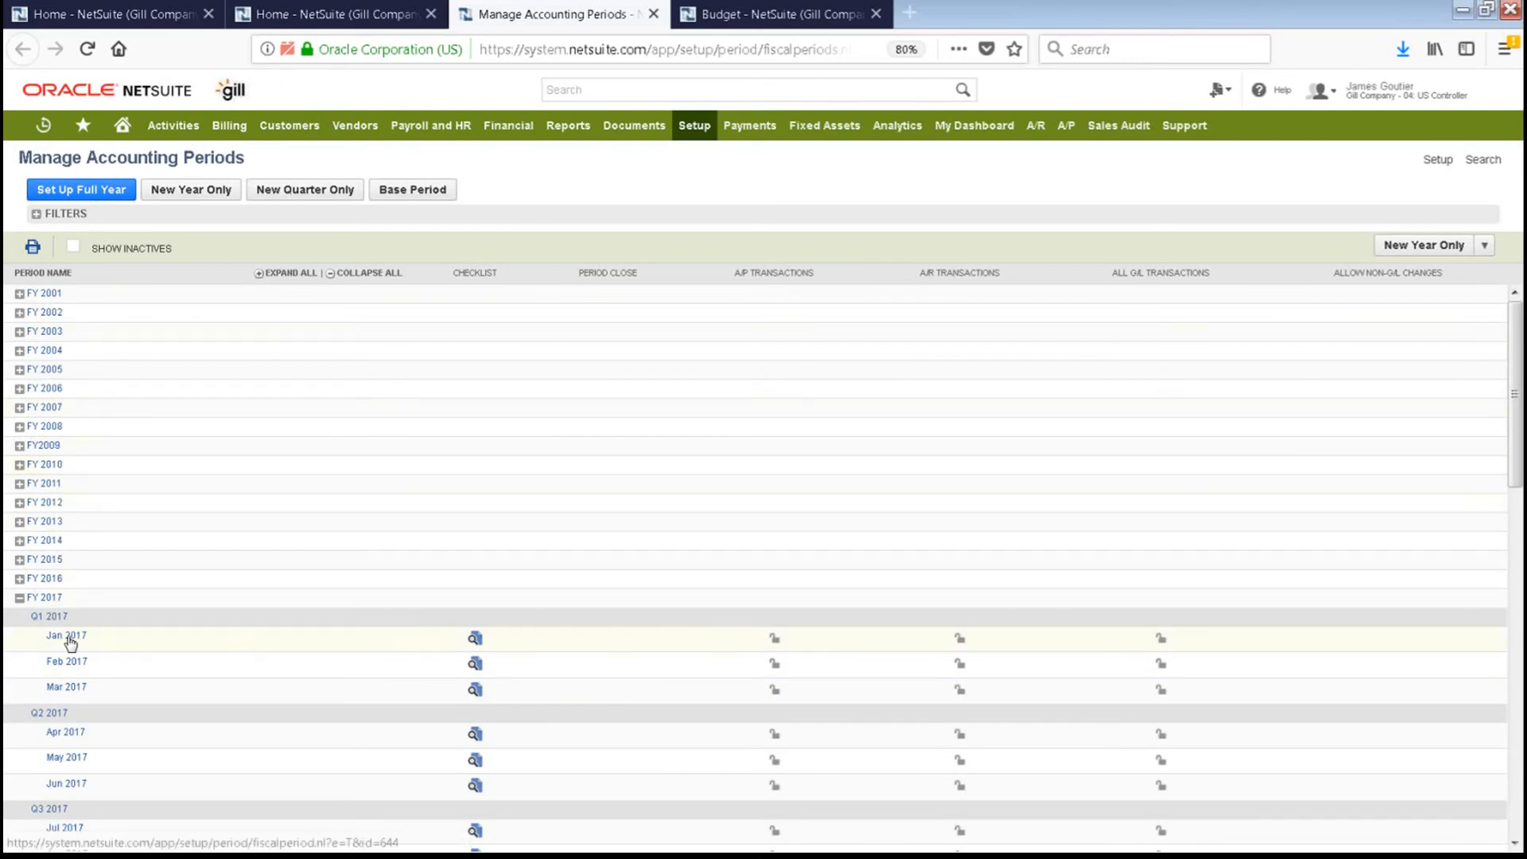
{"action": "mouse_move", "coordinate": [97, 644]}
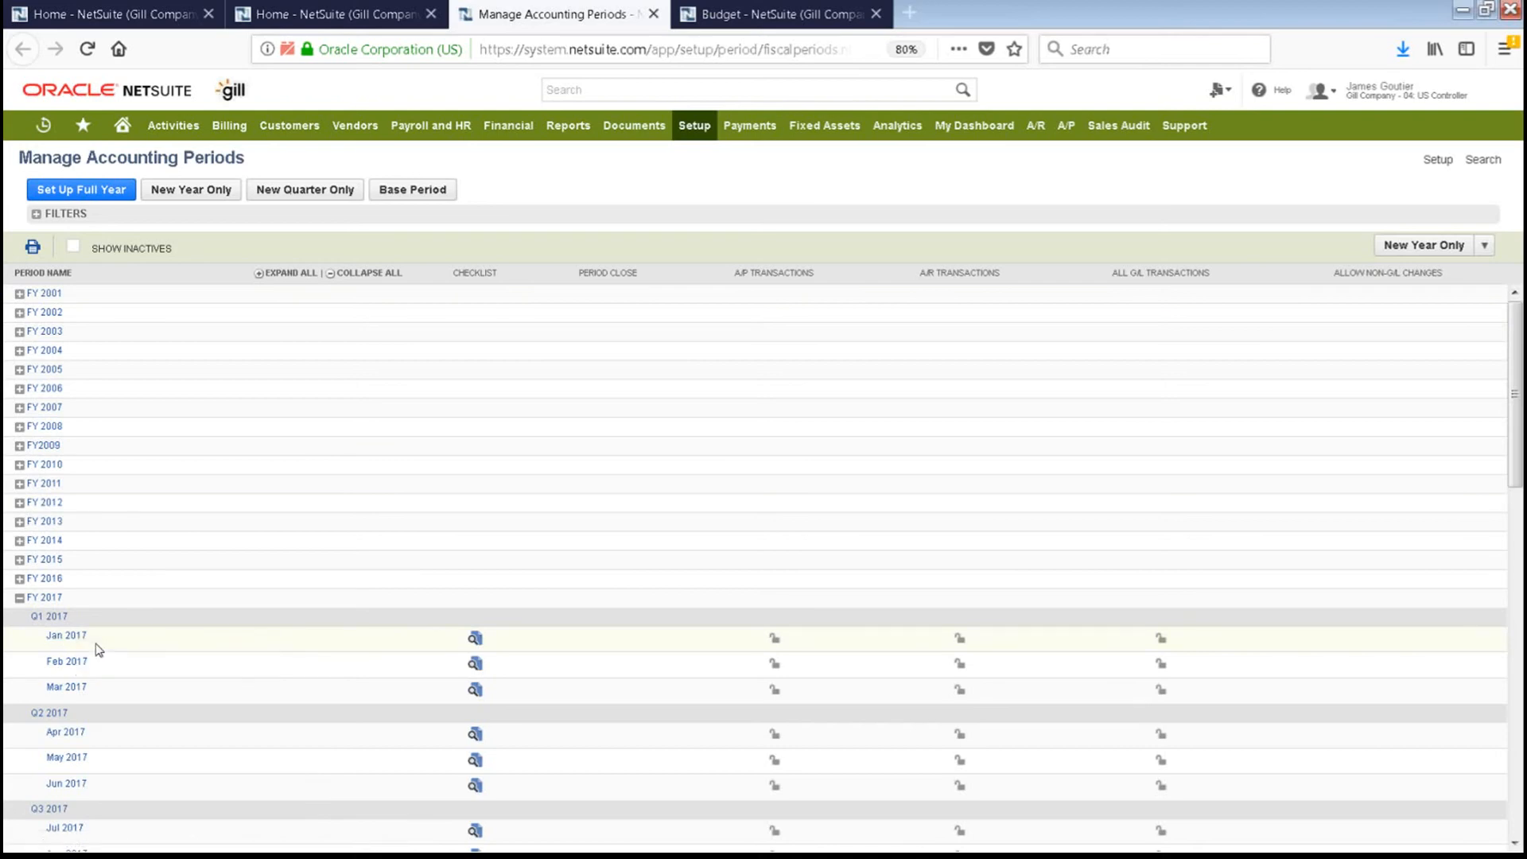
{"action": "left_click", "coordinate": [475, 641]}
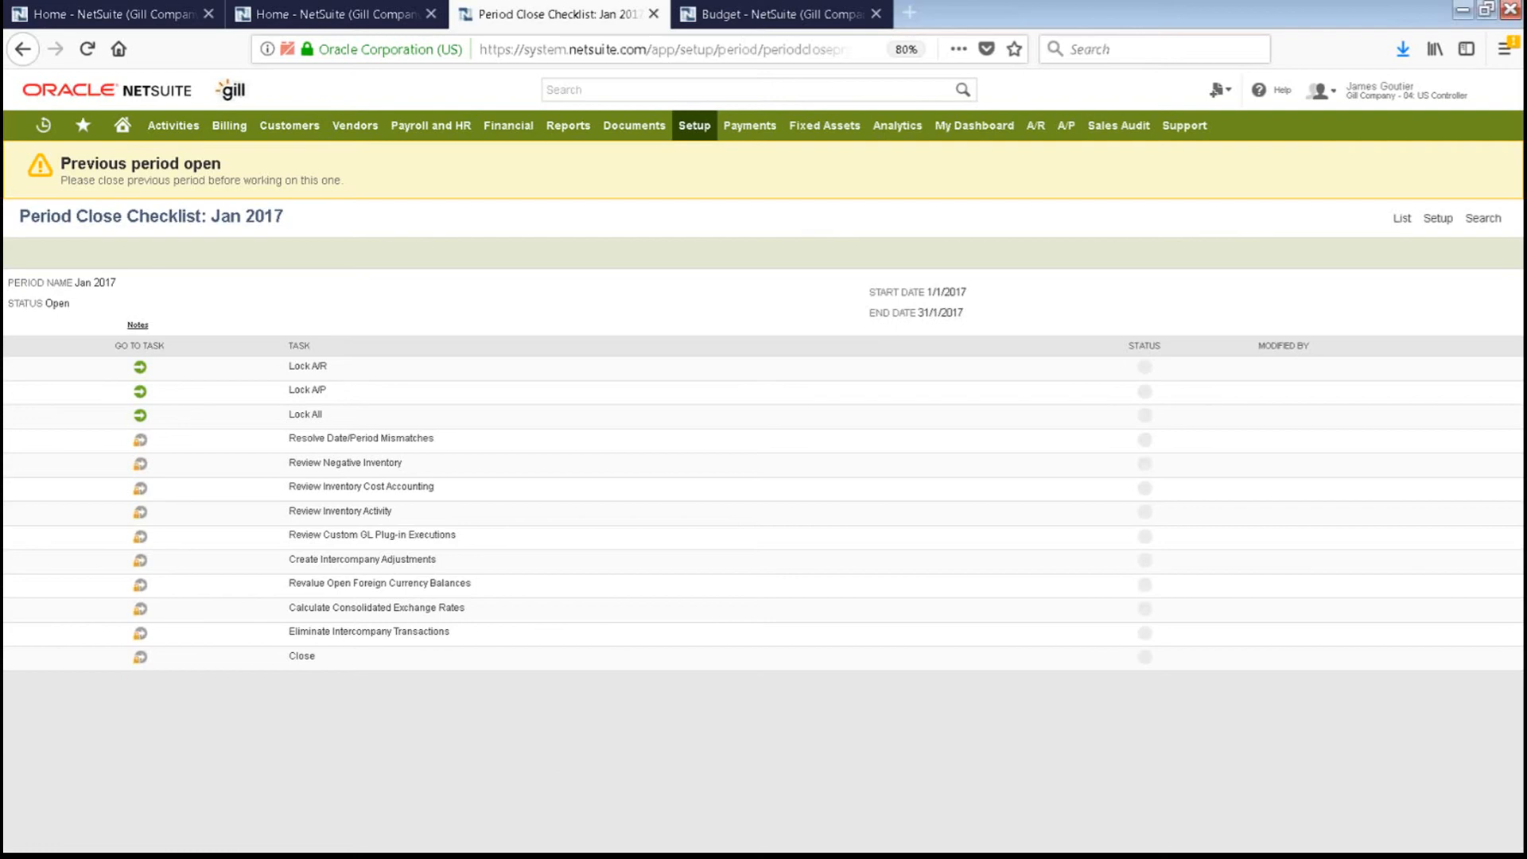
Open the Lock A/R task for Jan 2017, mark and unmark all subsidiaries for closing, and cancel the task.
{"action": "left_click", "coordinate": [141, 370]}
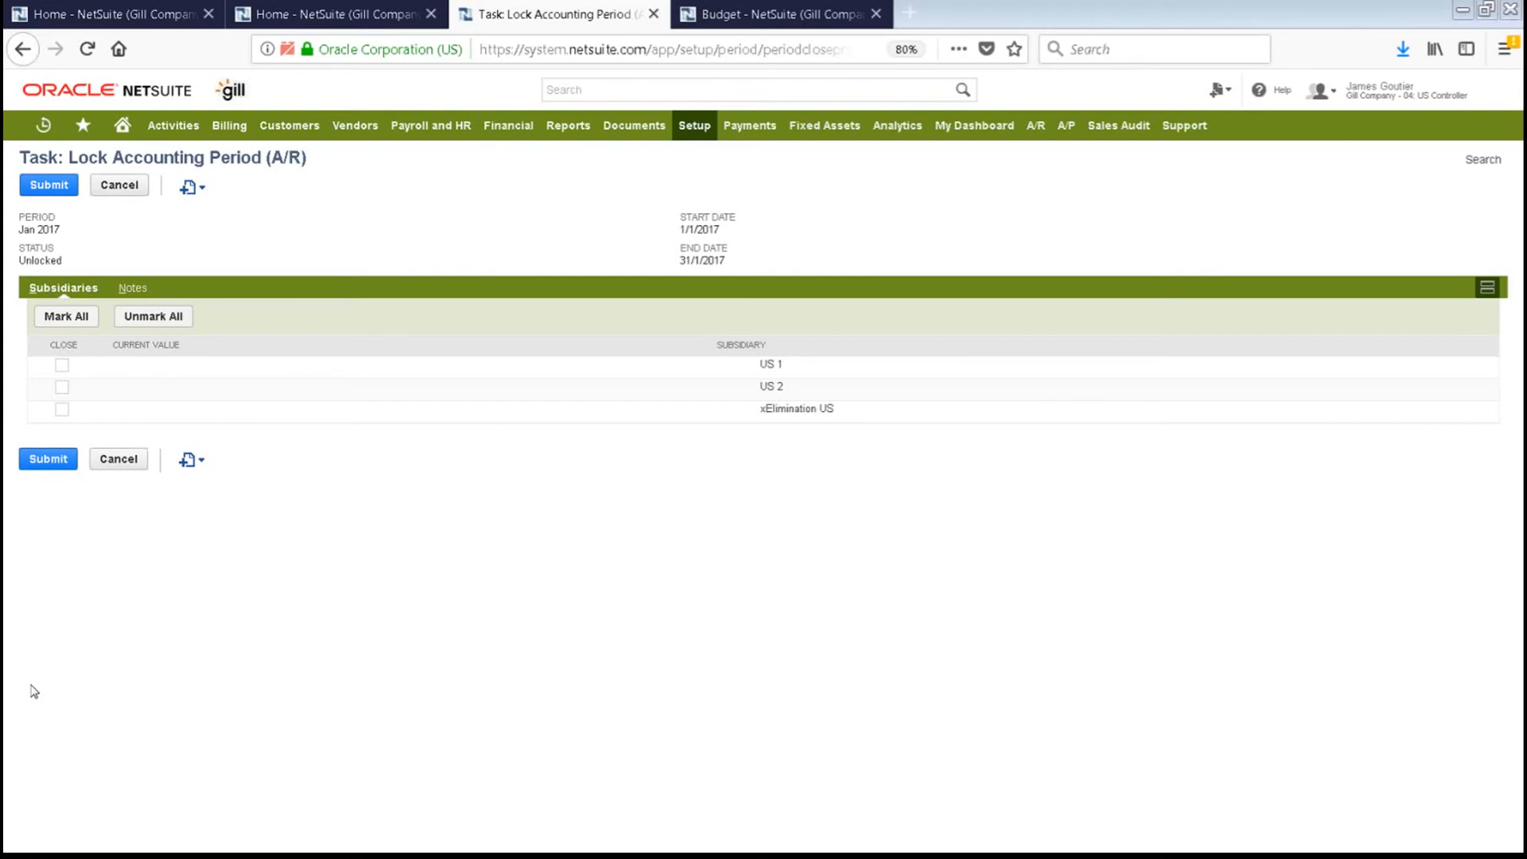
{"action": "left_click", "coordinate": [70, 318]}
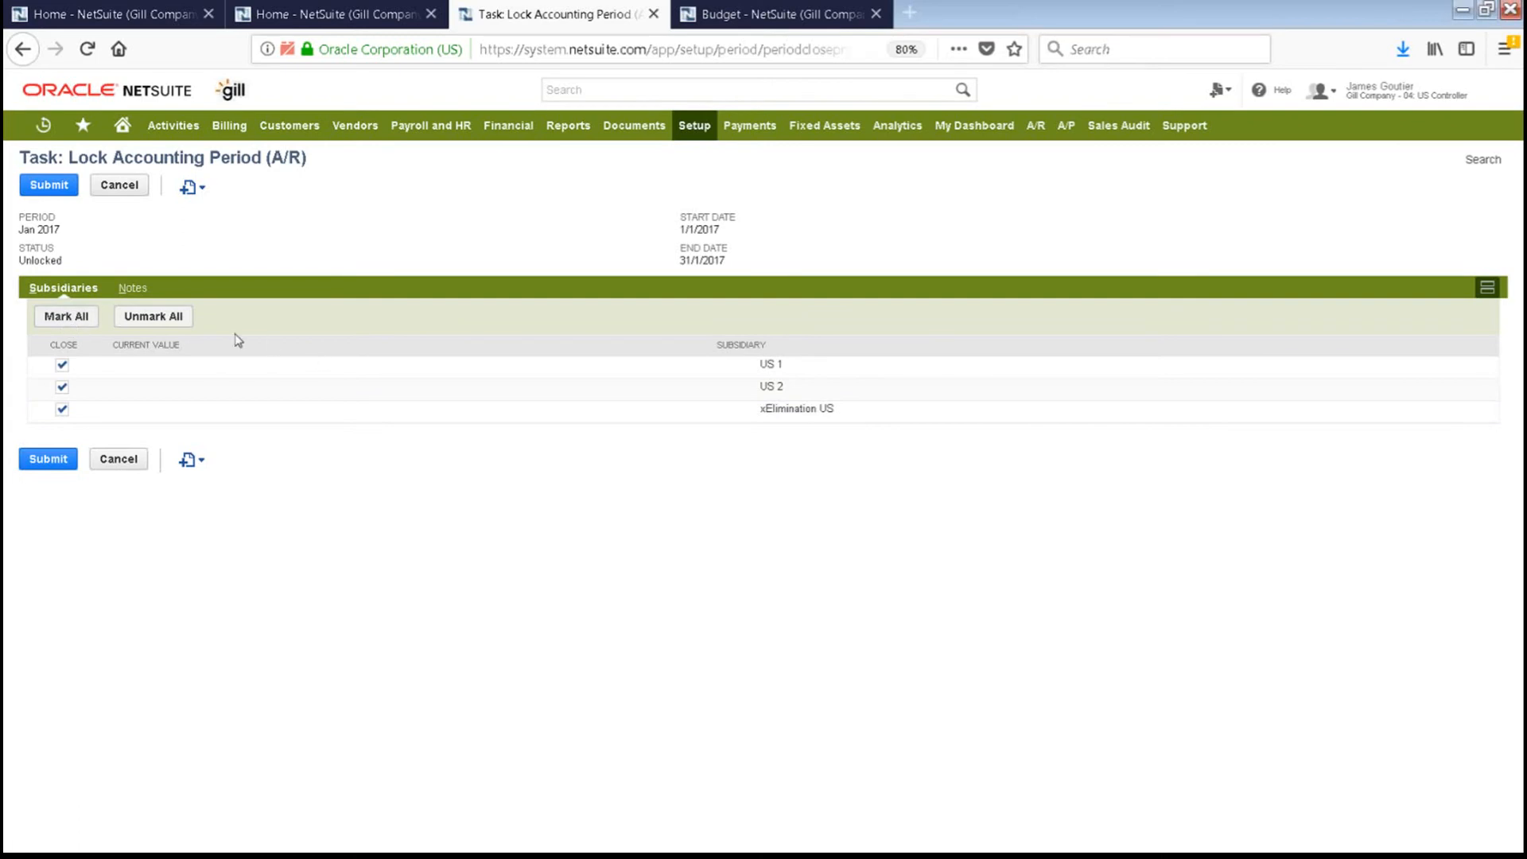
{"action": "left_click", "coordinate": [161, 320]}
{"action": "left_click", "coordinate": [120, 189]}
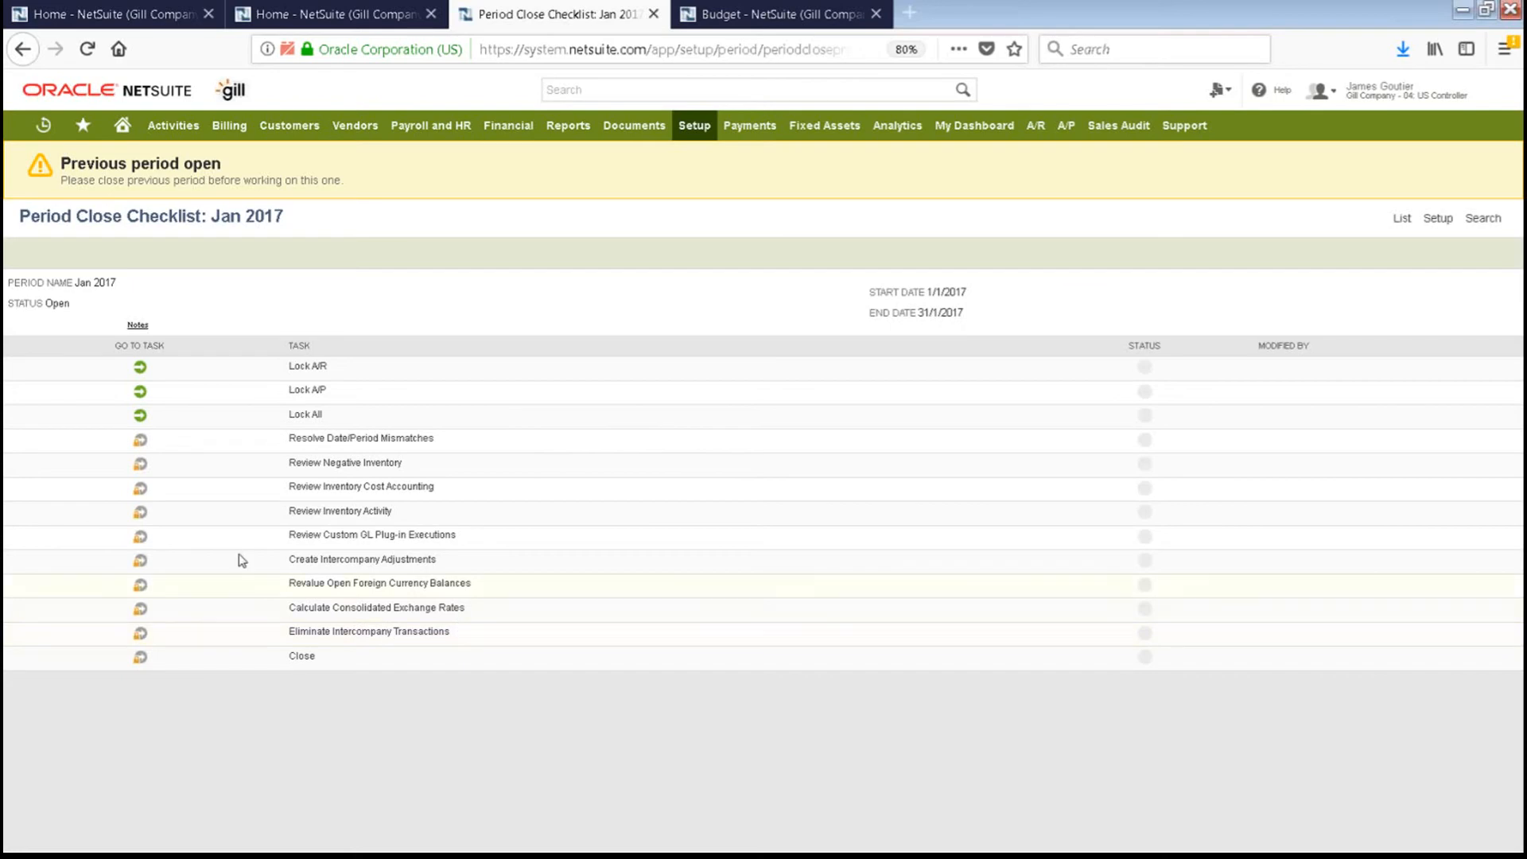
{"action": "mouse_move", "coordinate": [140, 560]}
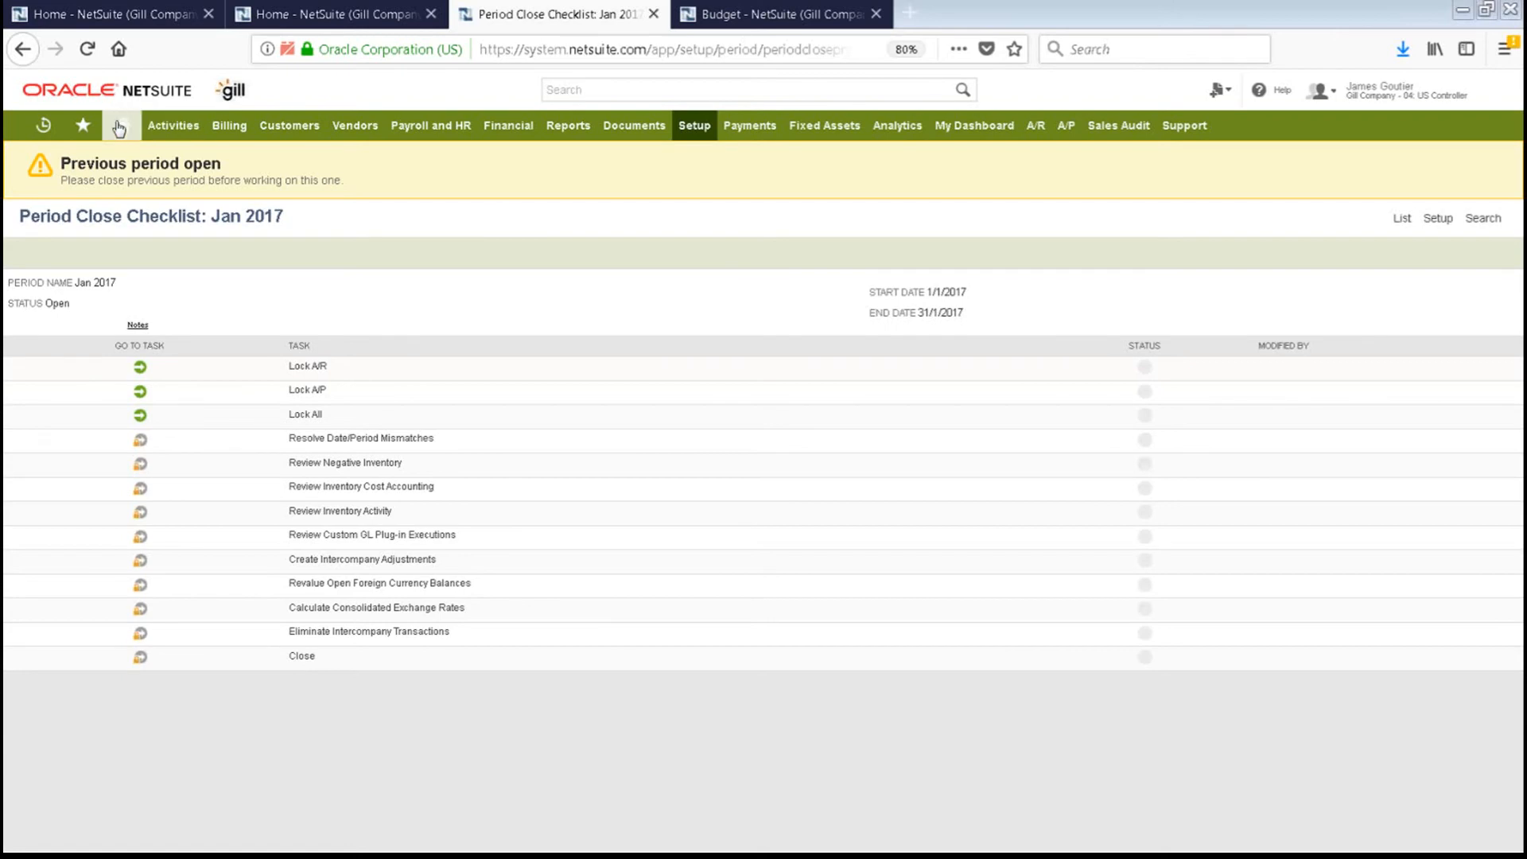
Return to the home dashboard and open the Allocation schedules list from the Period Close links.
{"action": "left_click", "coordinate": [132, 153]}
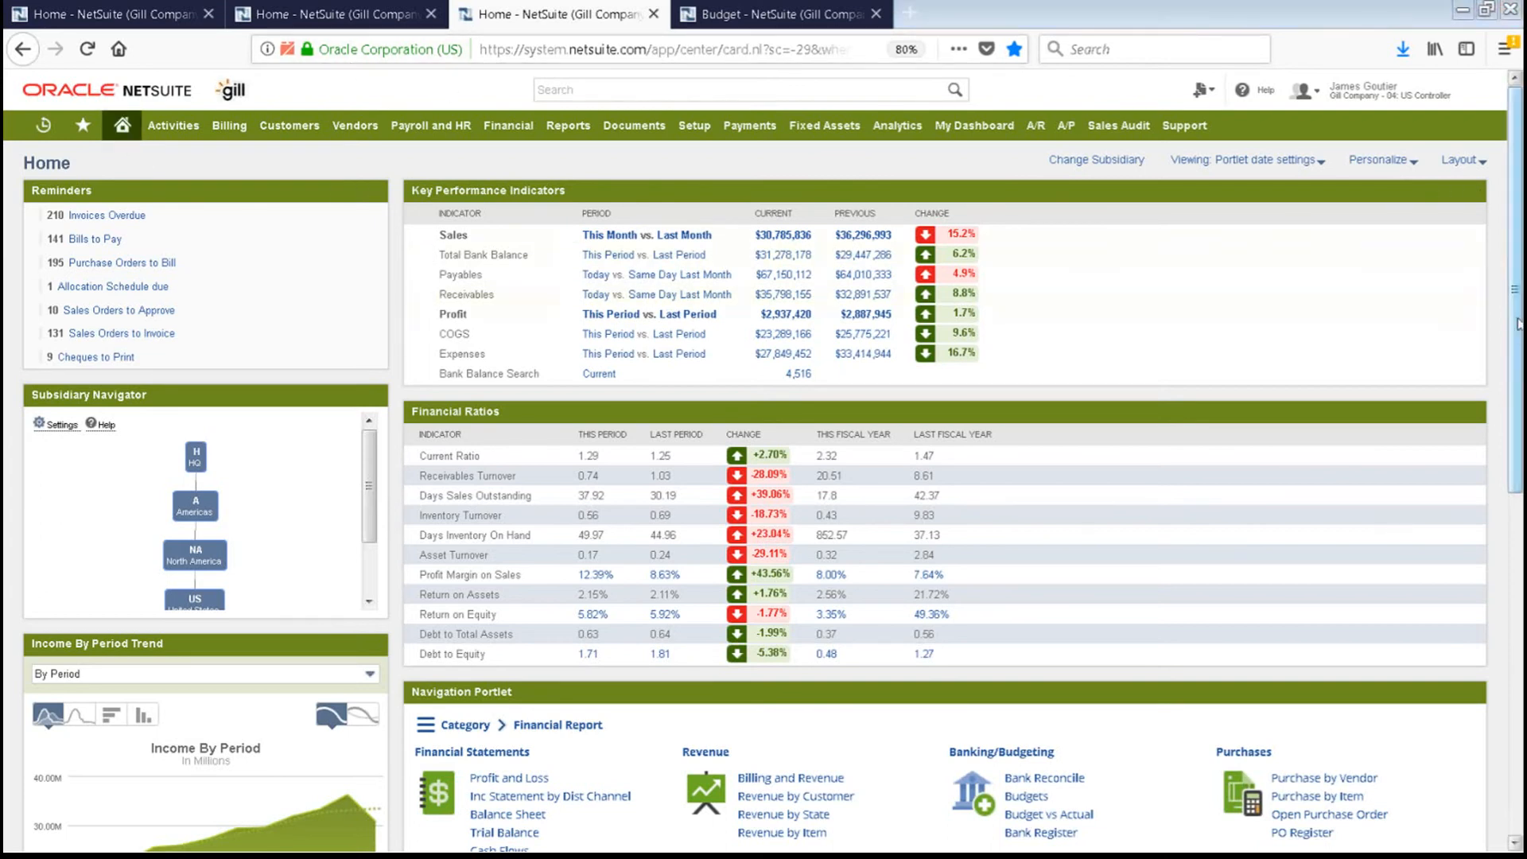
{"action": "scroll", "coordinate": [1509, 565], "scroll_direction": "down", "scroll_amount": 1}
{"action": "scroll", "coordinate": [1509, 565], "scroll_direction": "down", "scroll_amount": 5}
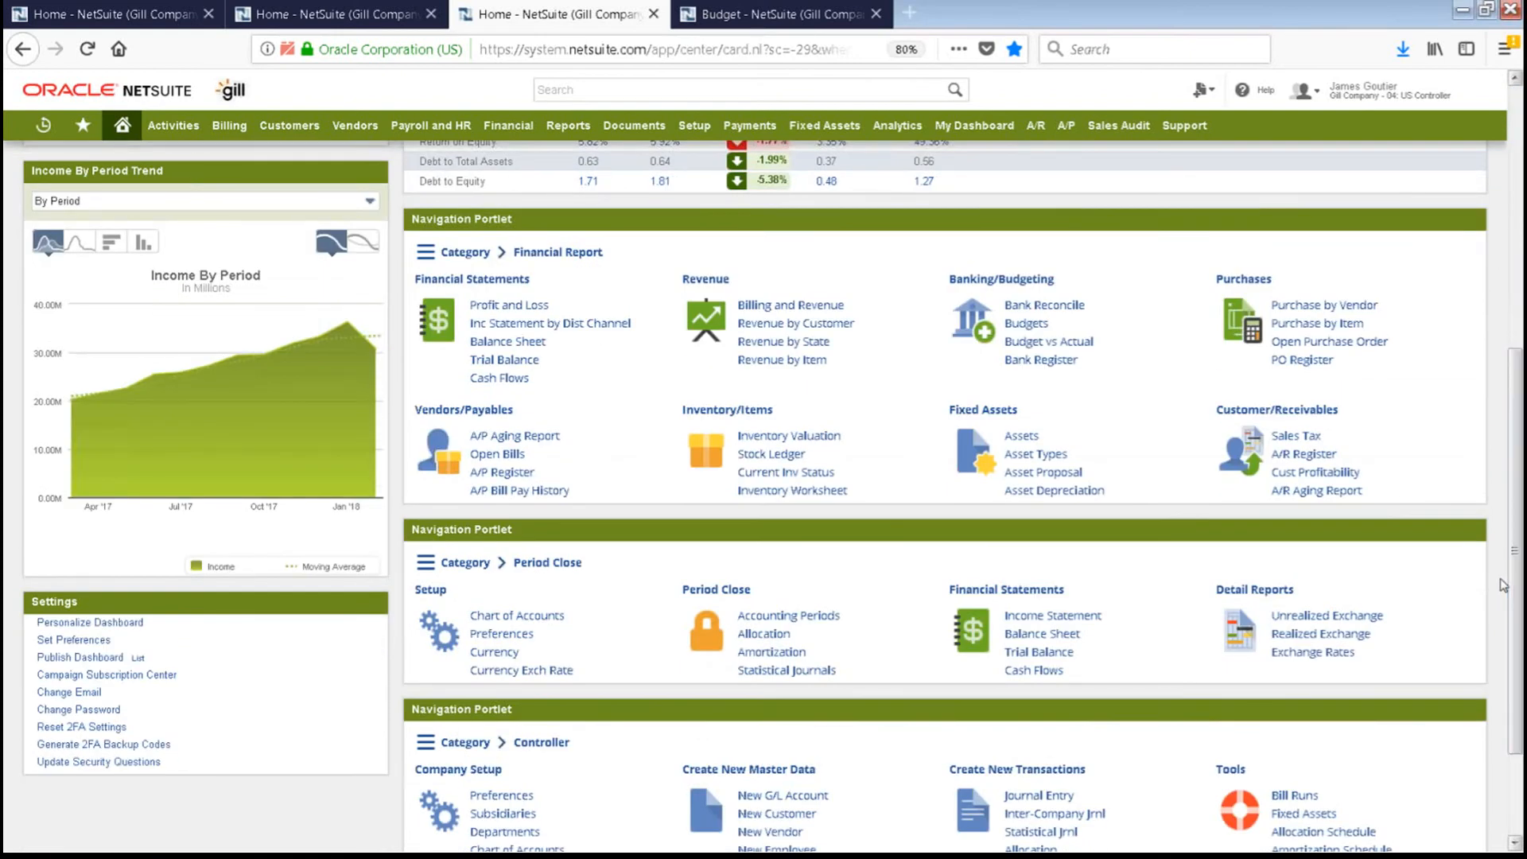
{"action": "scroll", "coordinate": [1503, 584], "scroll_direction": "down", "scroll_amount": 1}
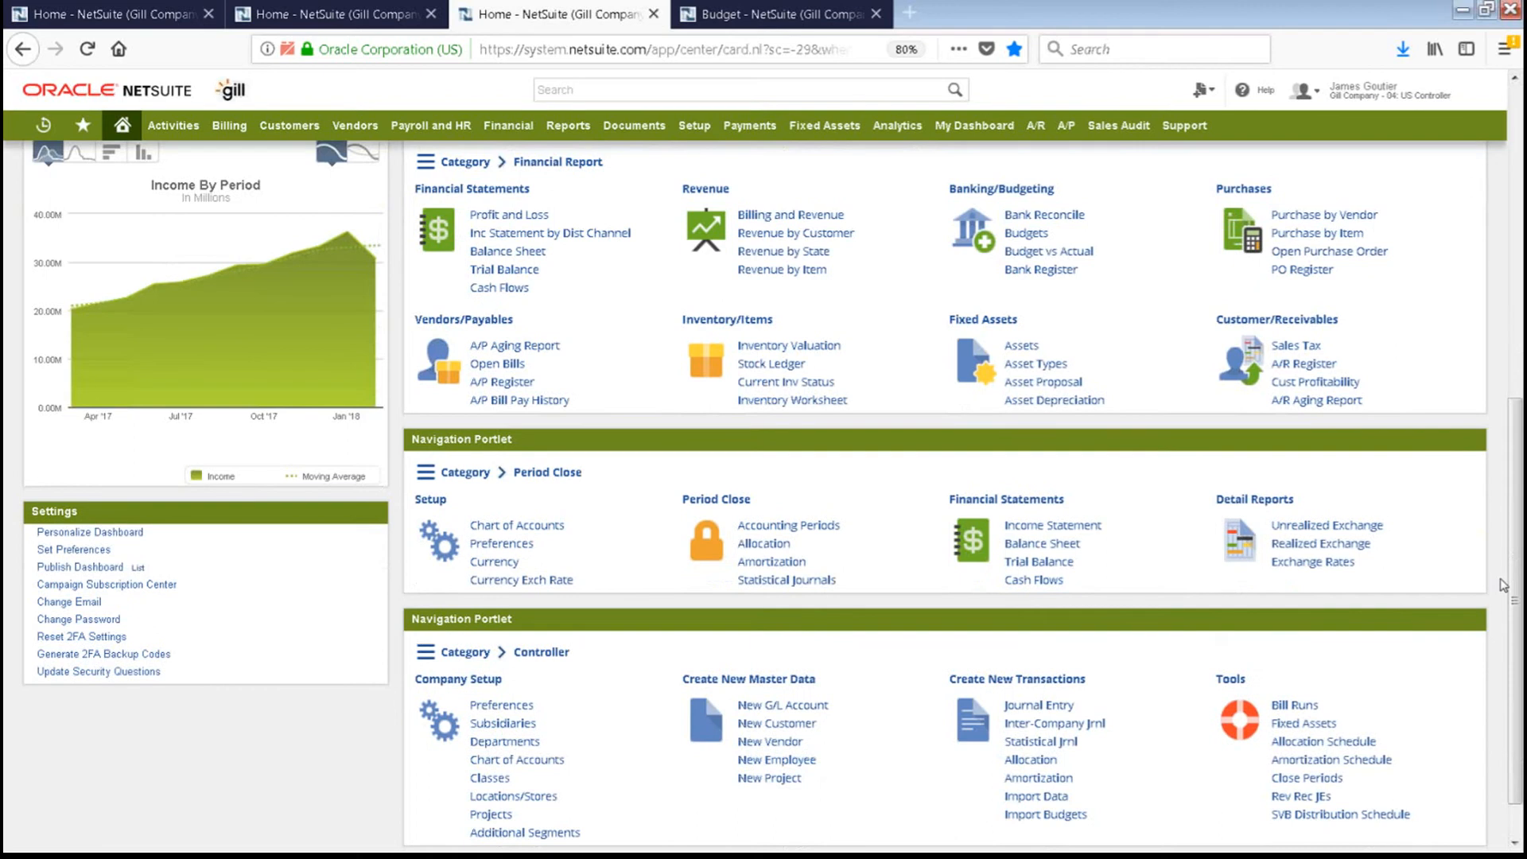
{"action": "left_click", "coordinate": [762, 548]}
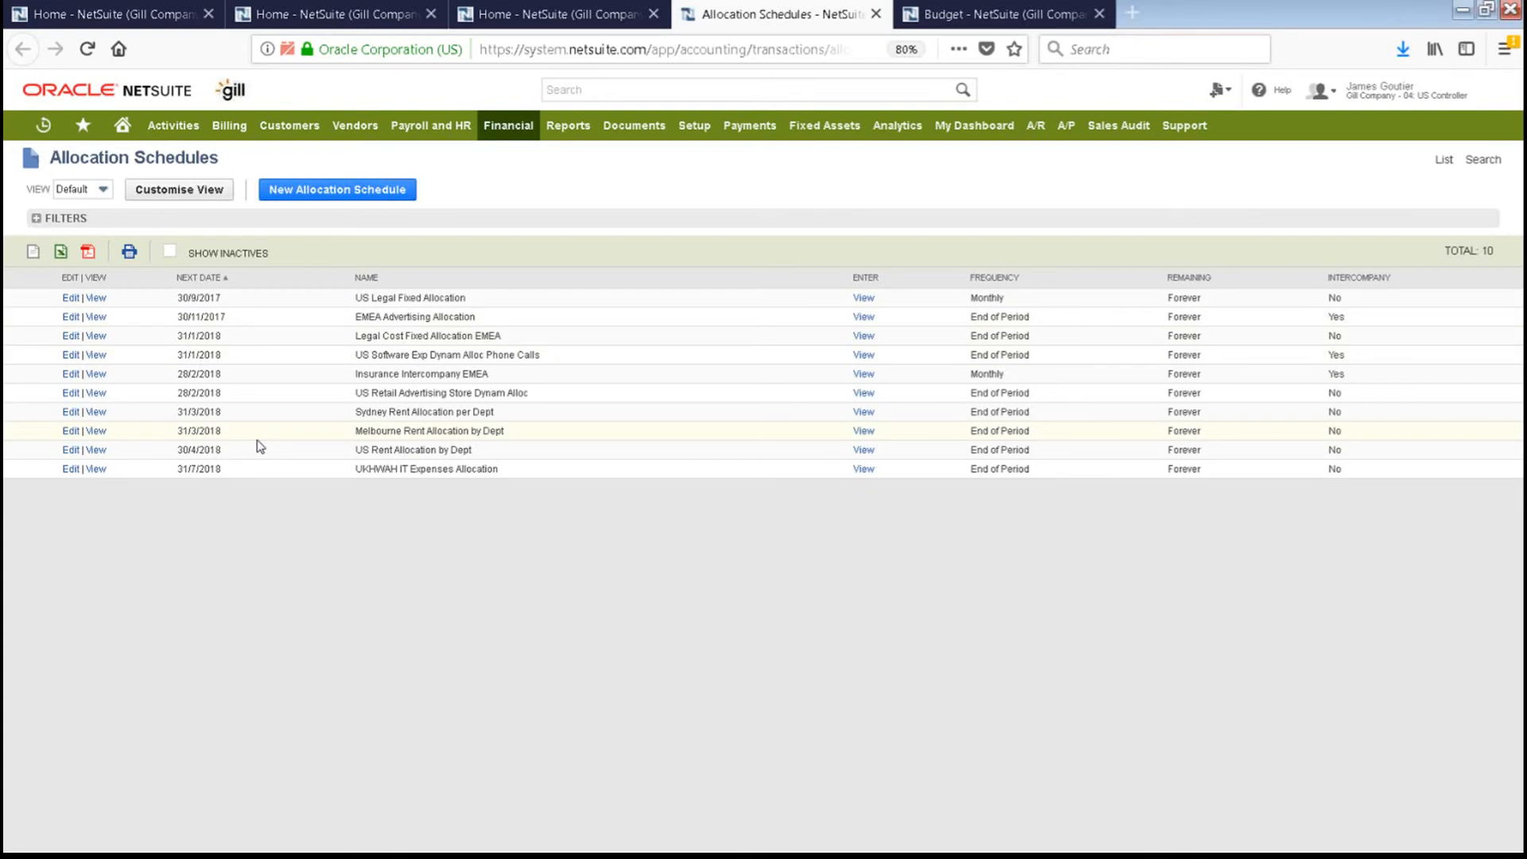
View the Insurance Intercompany EMEA allocation schedule, then open Sydney Rent Allocation per Dept for editing.
{"action": "left_click", "coordinate": [95, 374]}
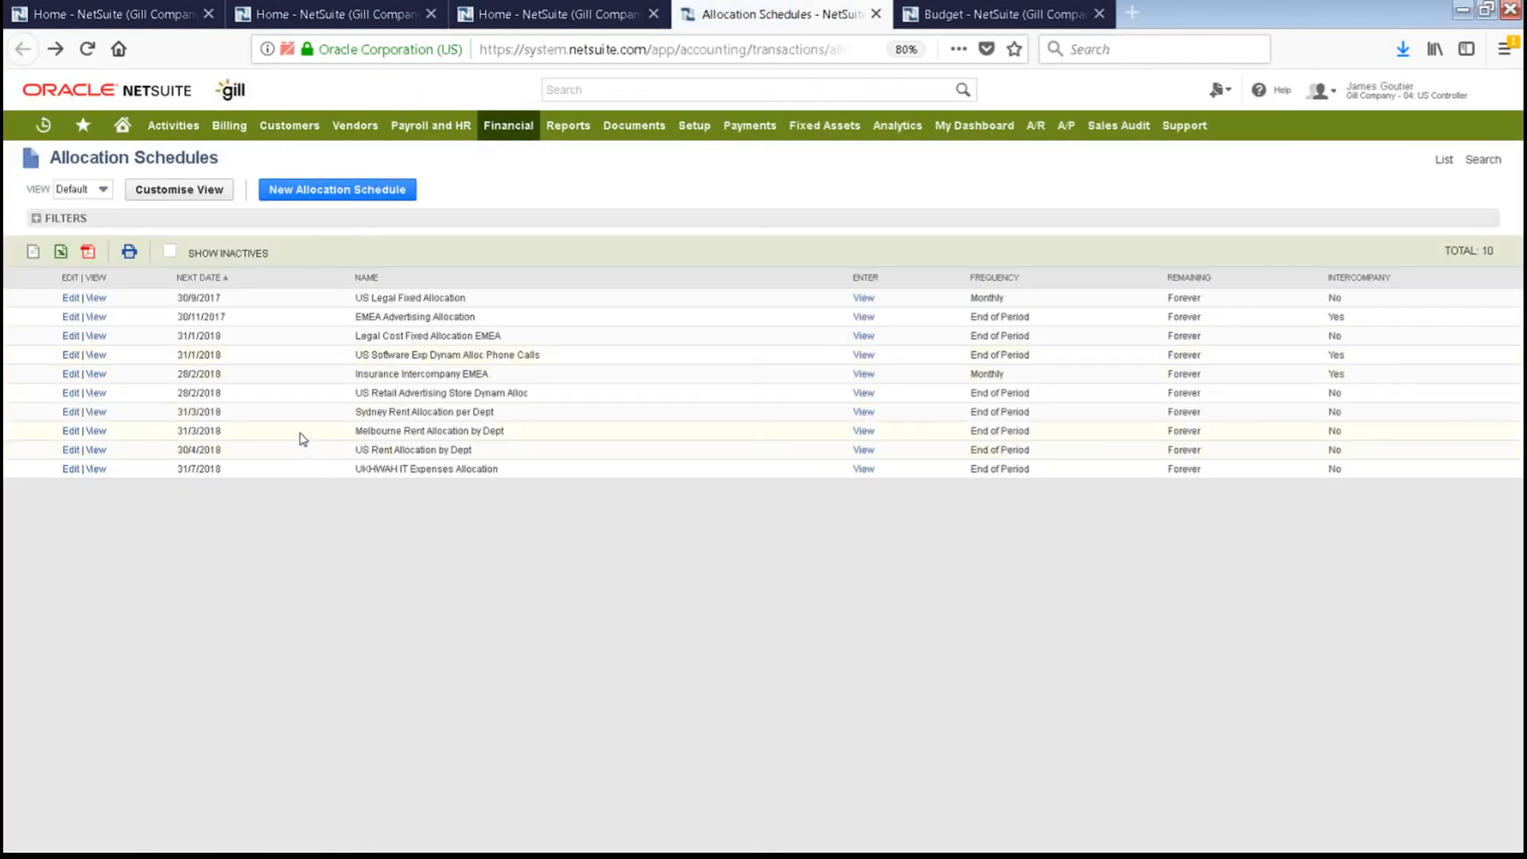
{"action": "left_click", "coordinate": [96, 413]}
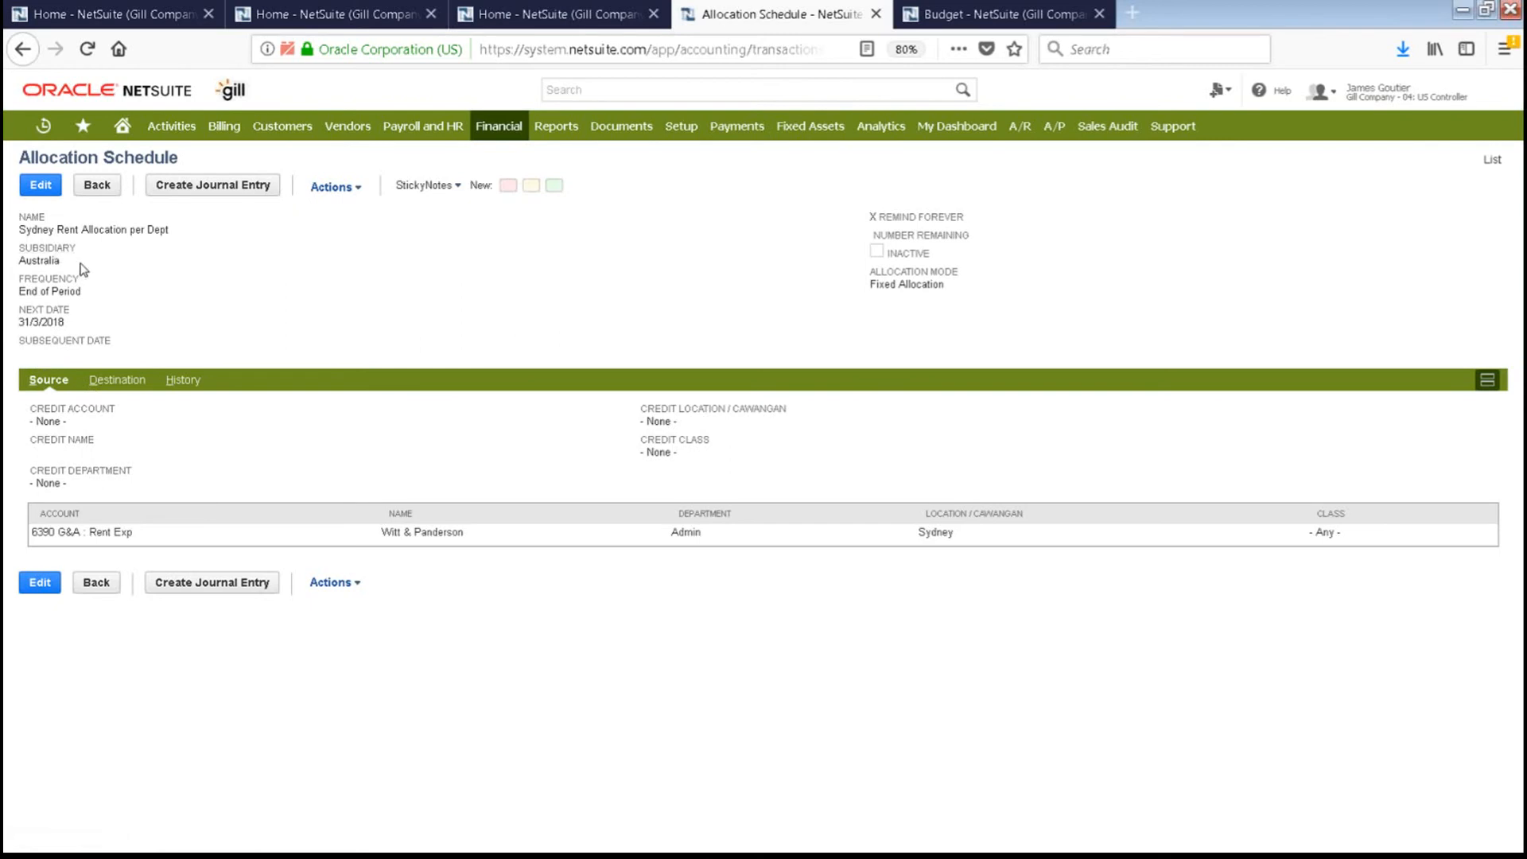
{"action": "left_click", "coordinate": [41, 187]}
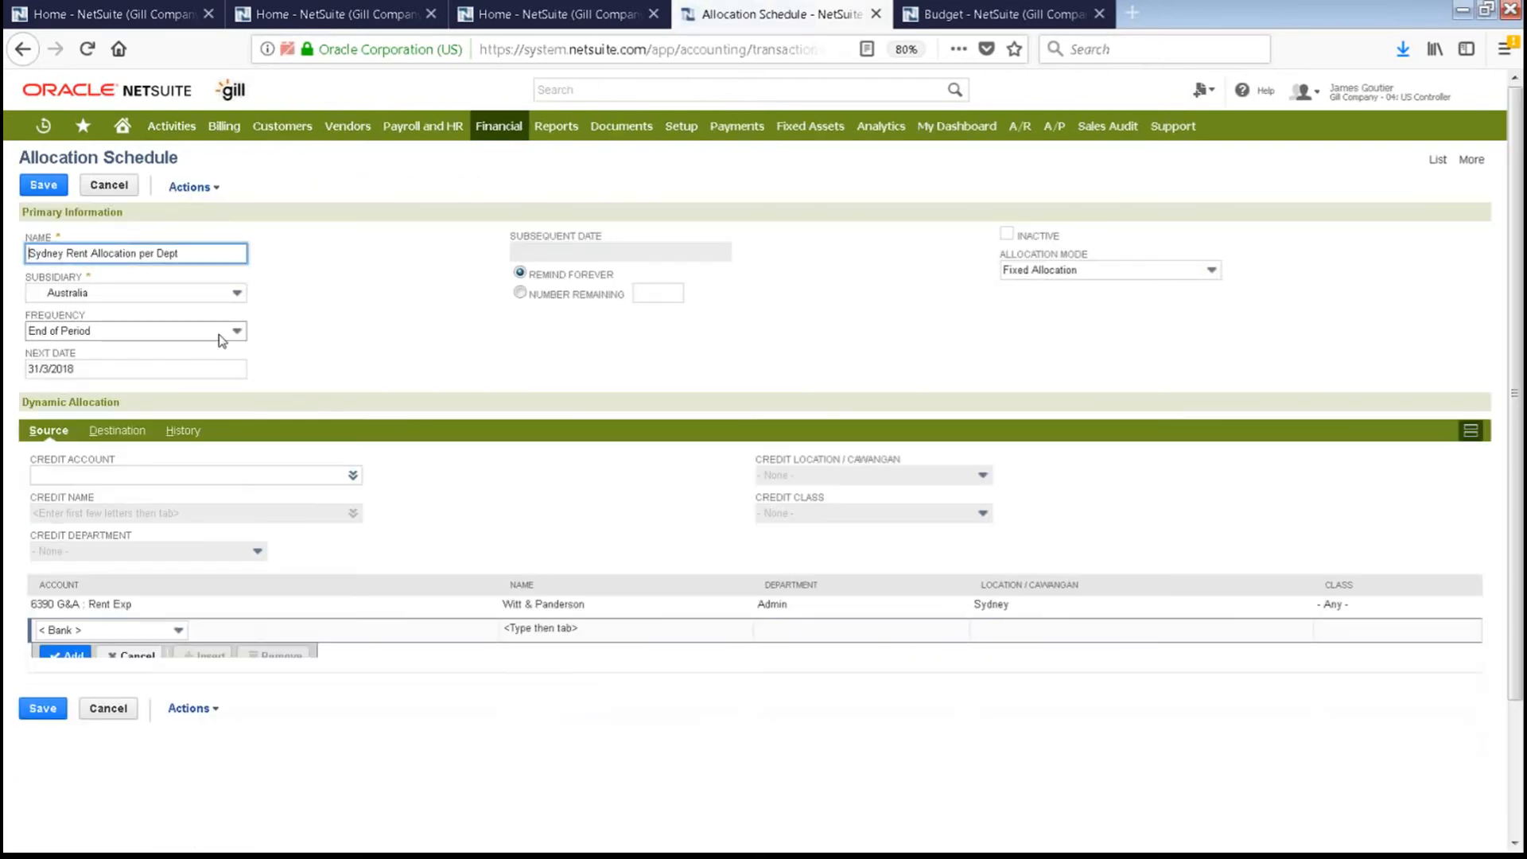
Look through the Frequency and Allocation Mode options of the Sydney rent schedule without changing them.
{"action": "left_click", "coordinate": [235, 330]}
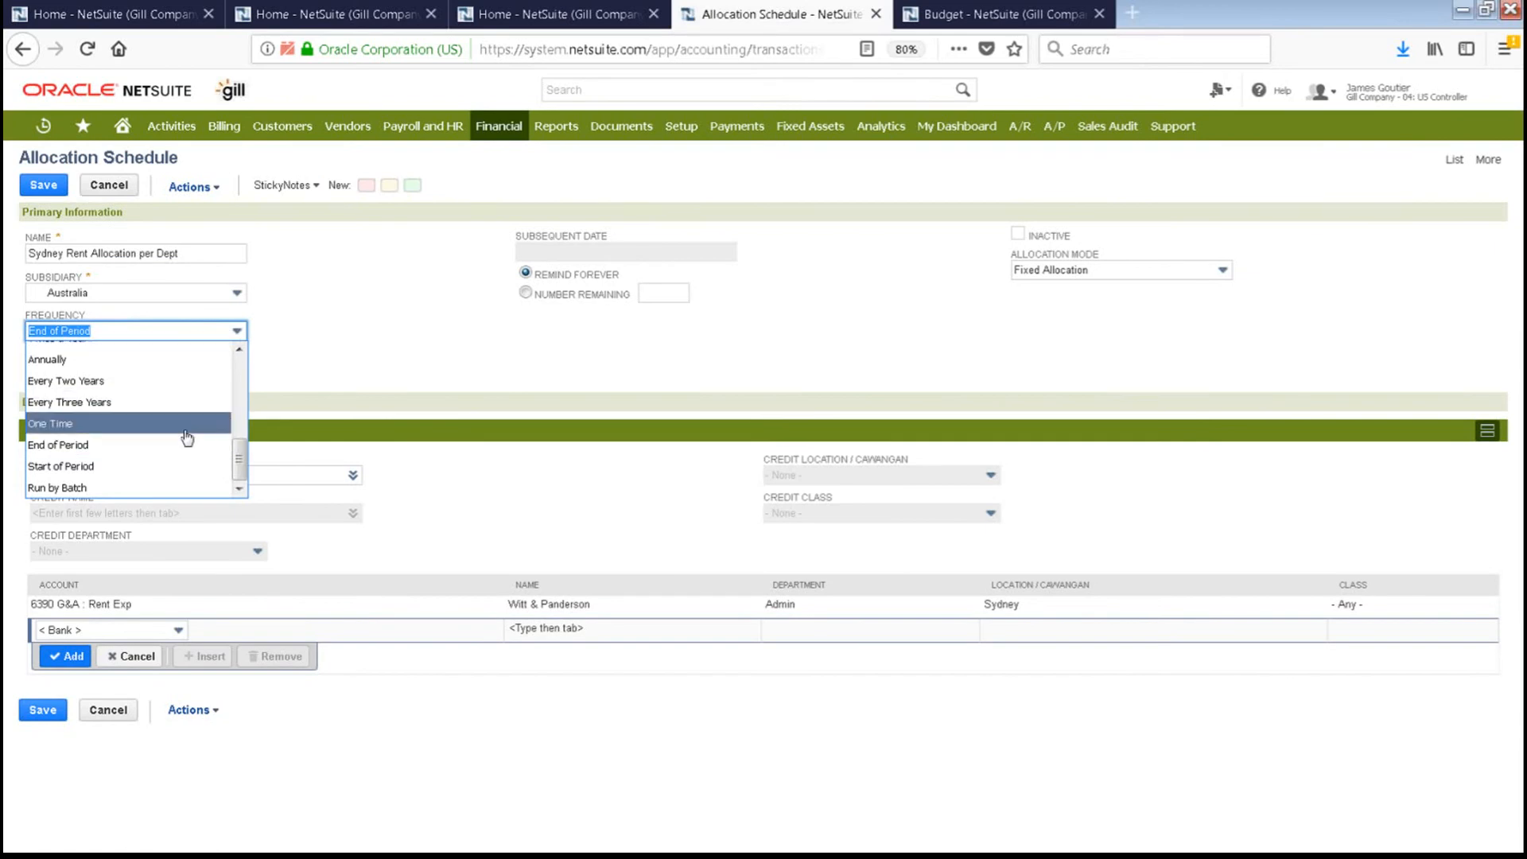
{"action": "left_click", "coordinate": [422, 337]}
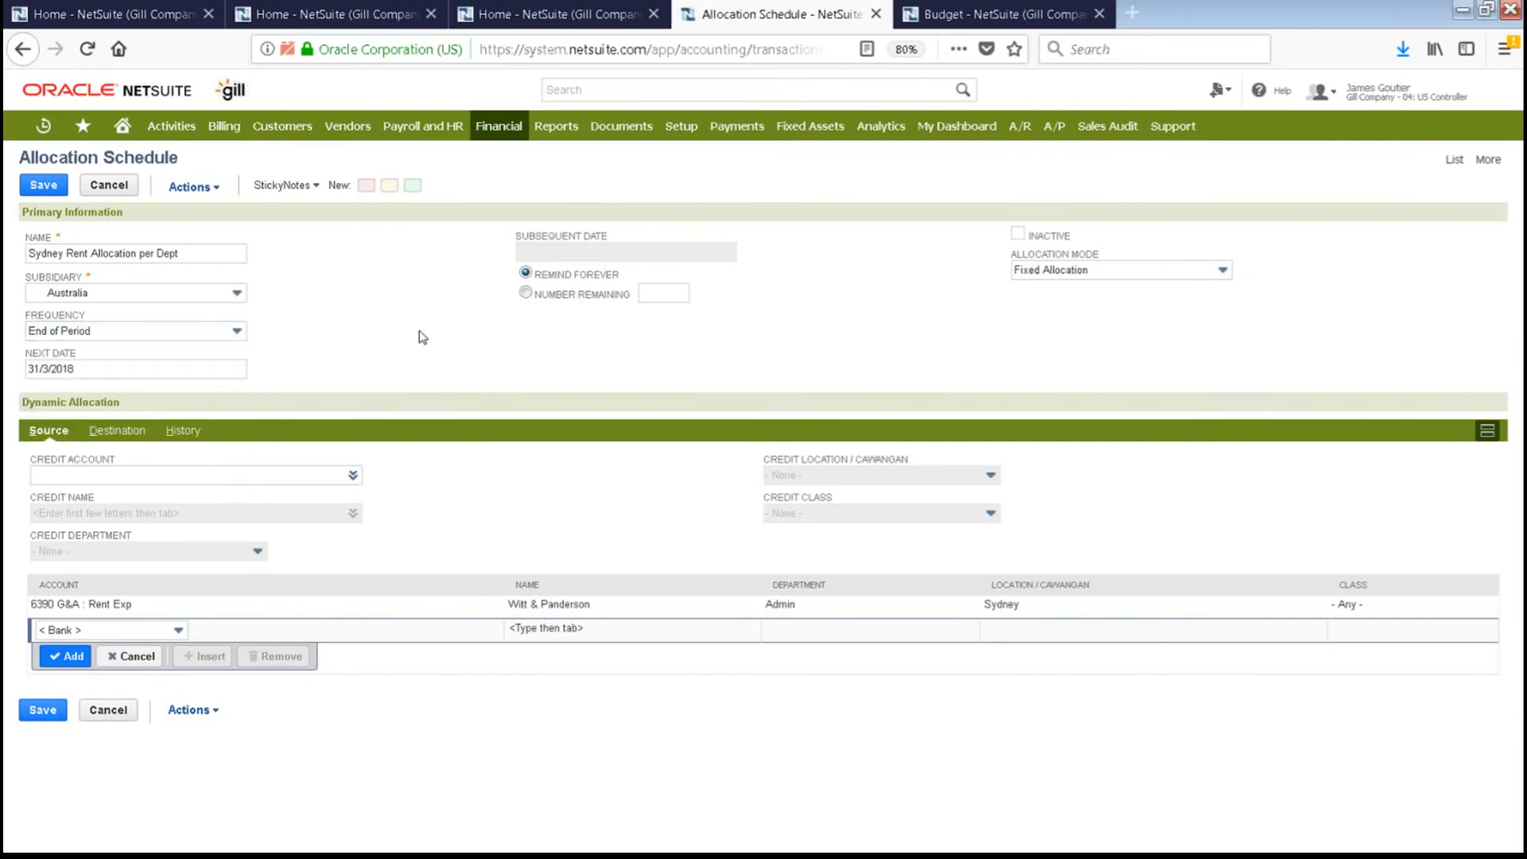
{"action": "left_click", "coordinate": [153, 369]}
{"action": "left_click", "coordinate": [1221, 272]}
{"action": "left_click", "coordinate": [1219, 273]}
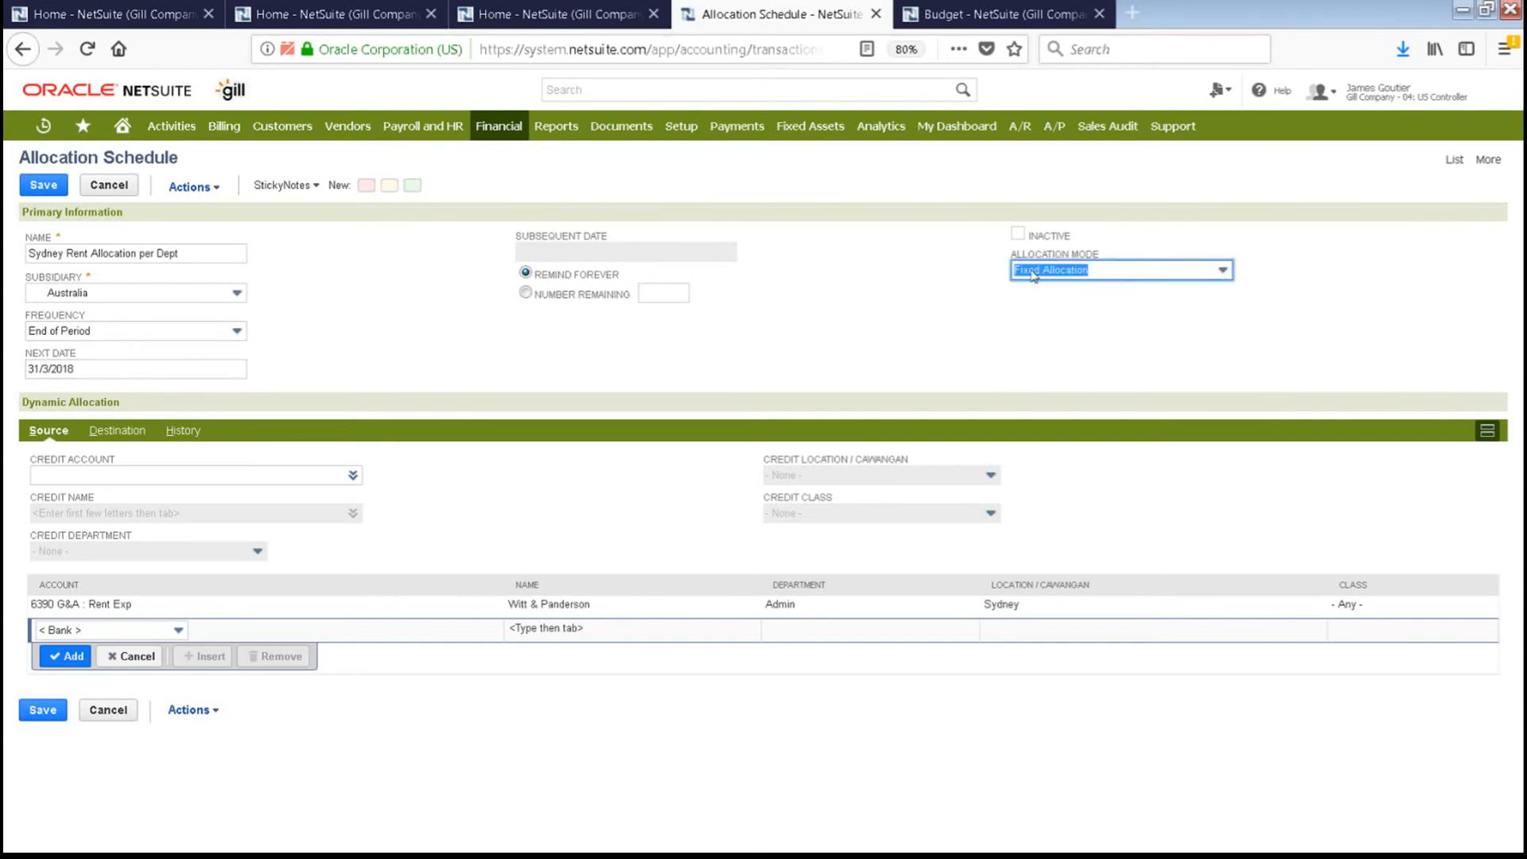
{"action": "left_click", "coordinate": [1220, 271]}
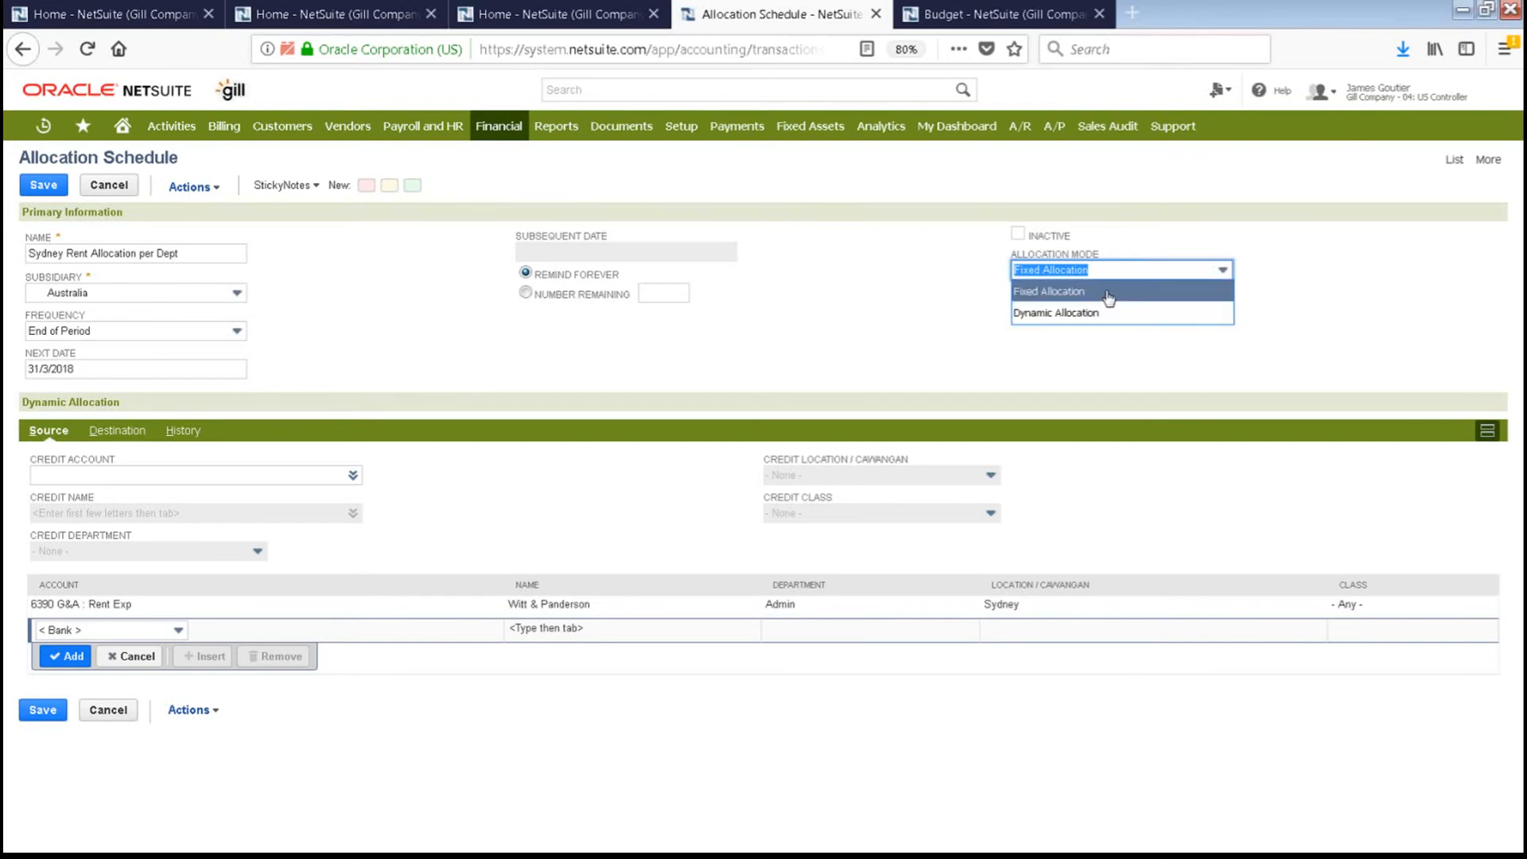
{"action": "left_click", "coordinate": [925, 350]}
Review the Sydney rent schedule's destination weights and switch its allocation mode to Dynamic Allocation.
{"action": "left_click", "coordinate": [116, 431]}
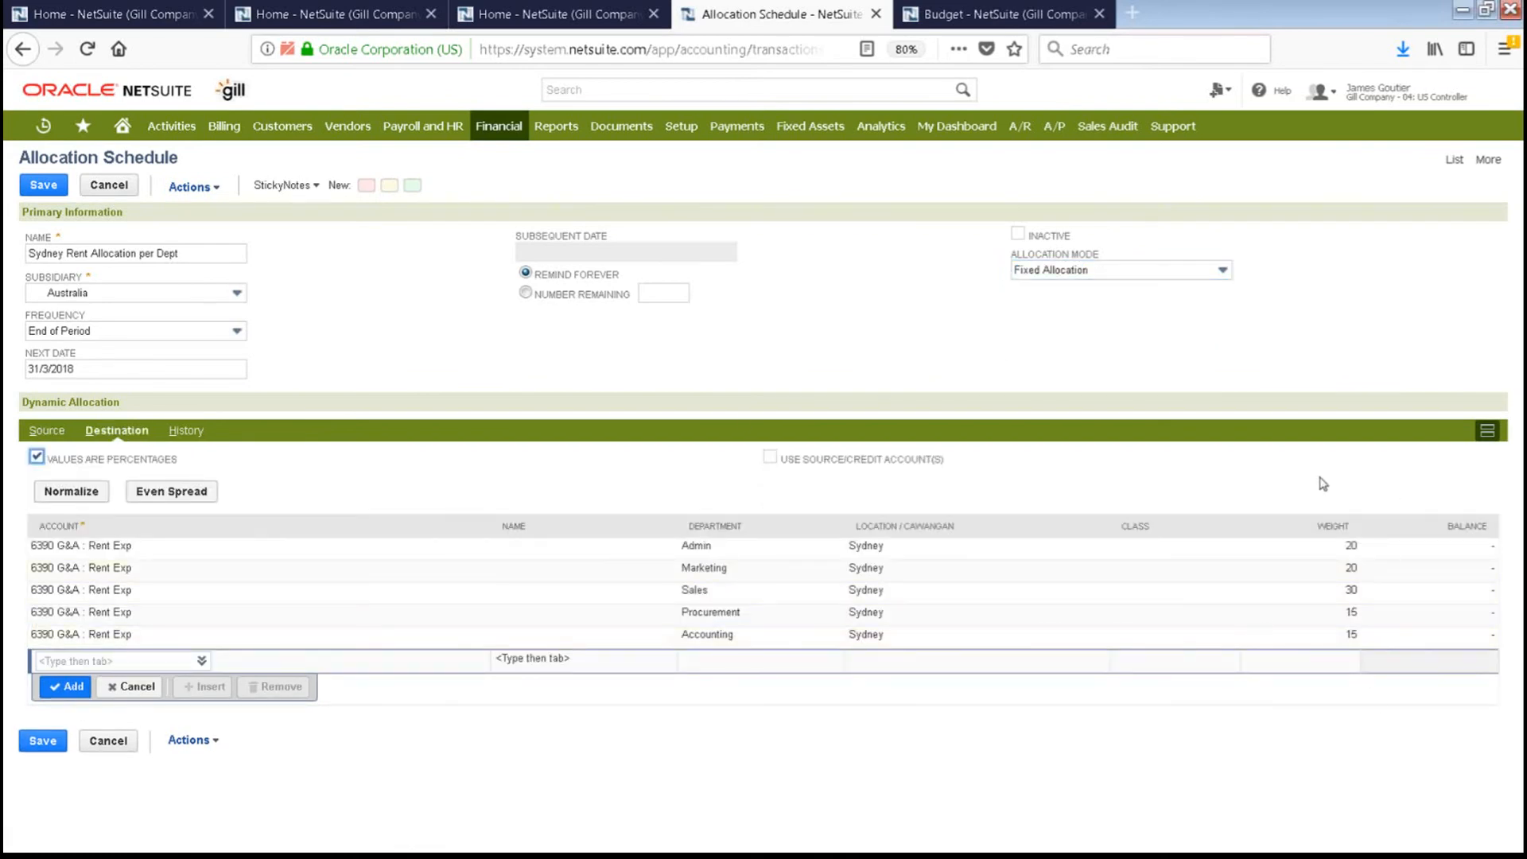
{"action": "left_click", "coordinate": [1221, 271]}
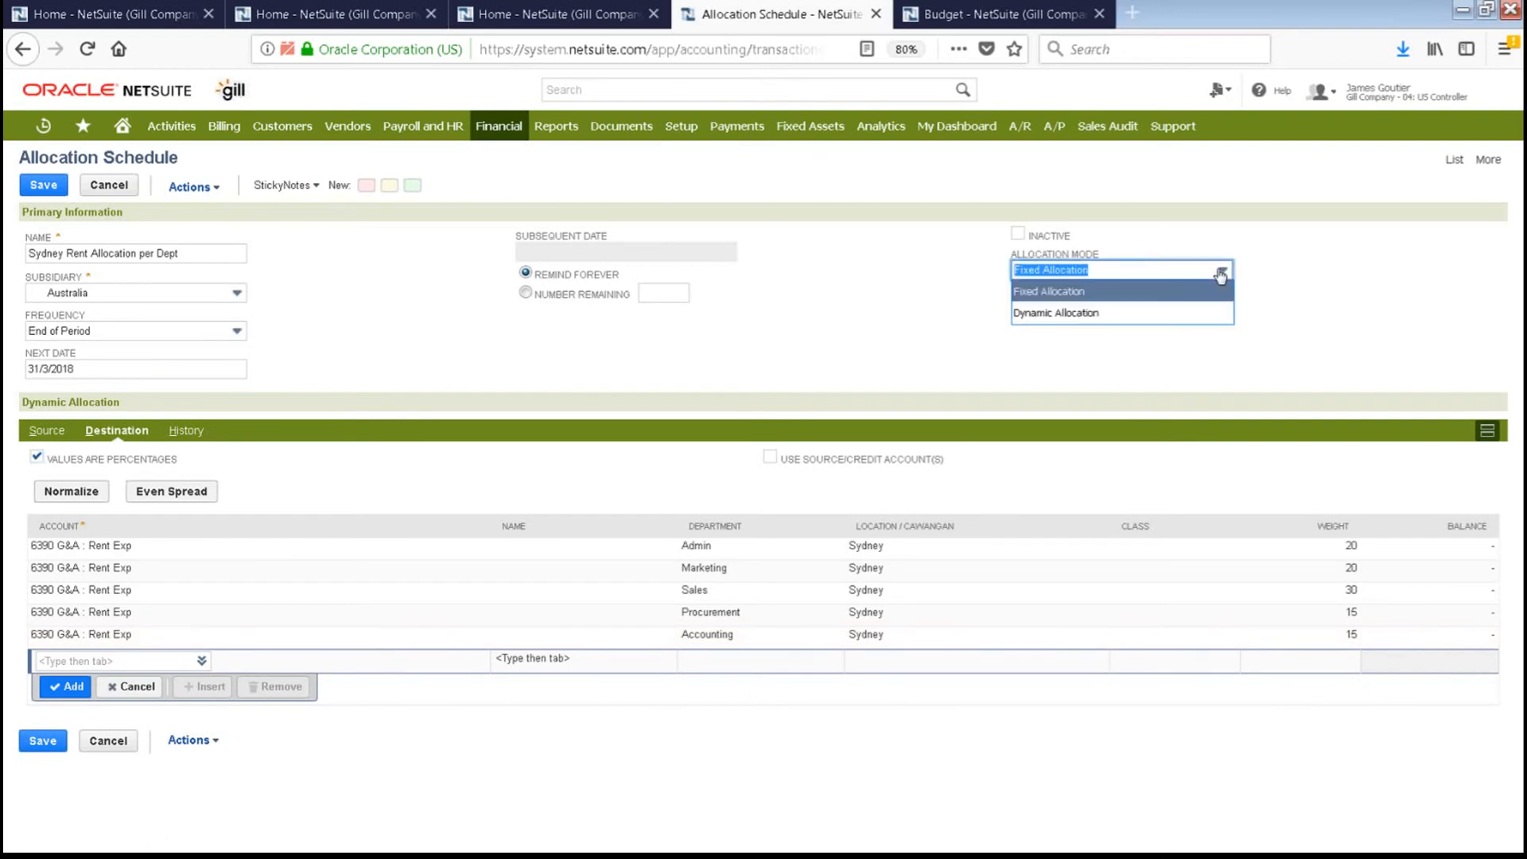
{"action": "left_click", "coordinate": [1092, 314]}
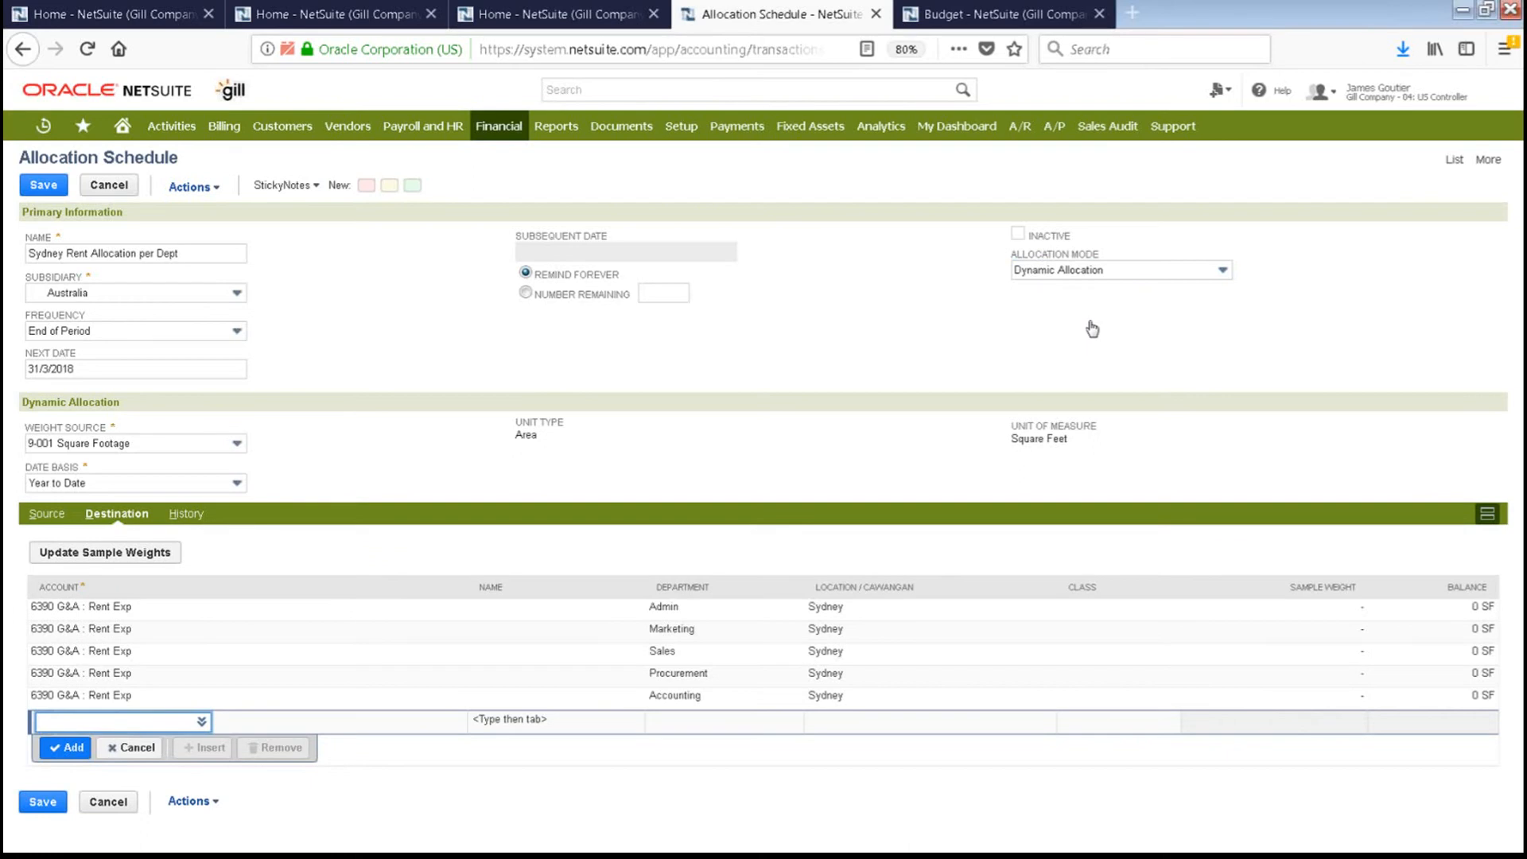
{"action": "left_click", "coordinate": [1228, 279]}
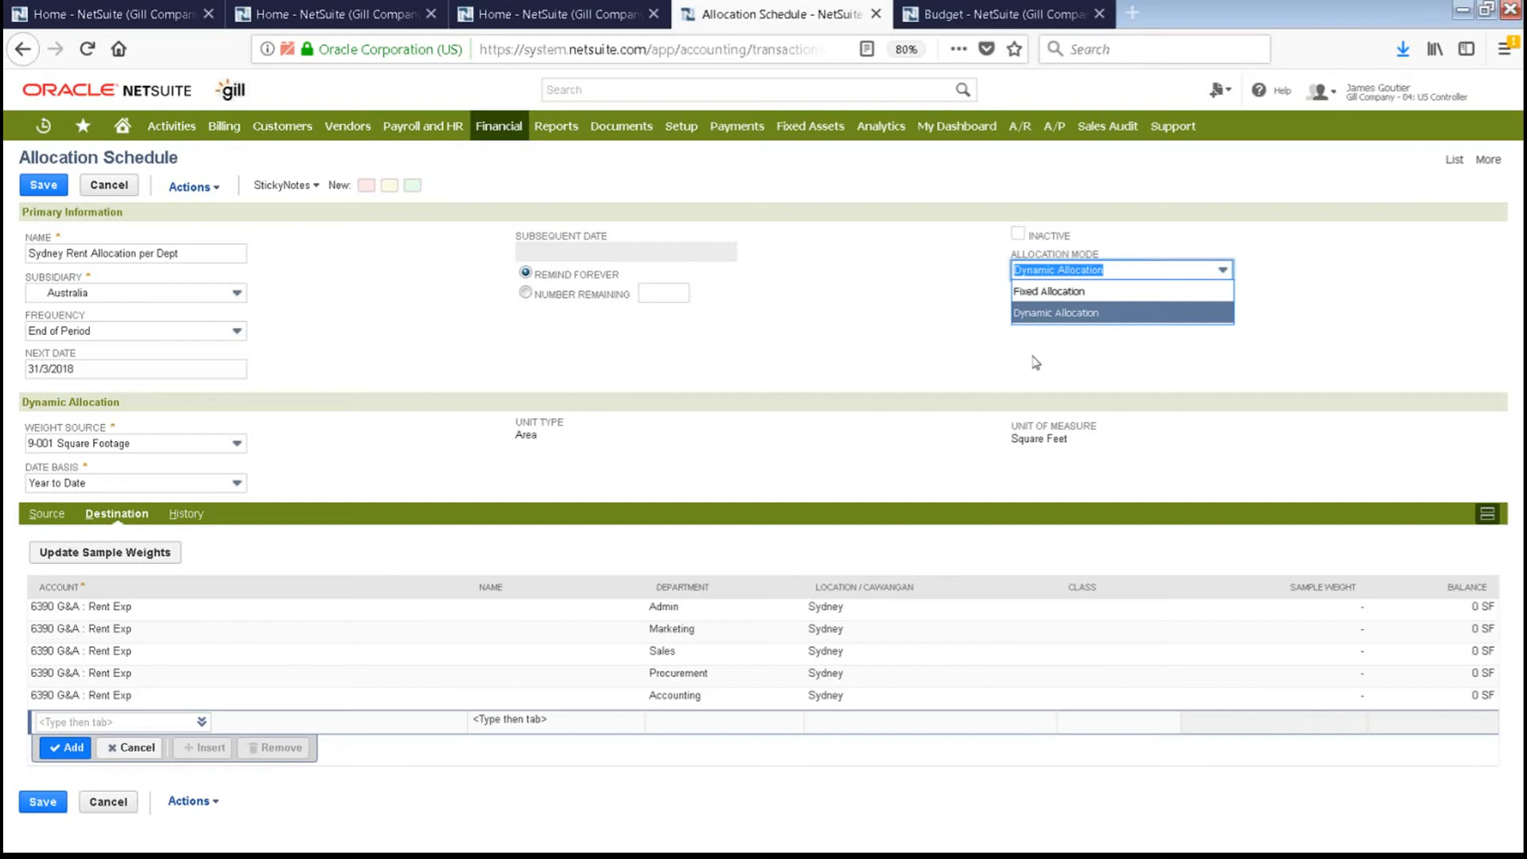
{"action": "left_click", "coordinate": [725, 410]}
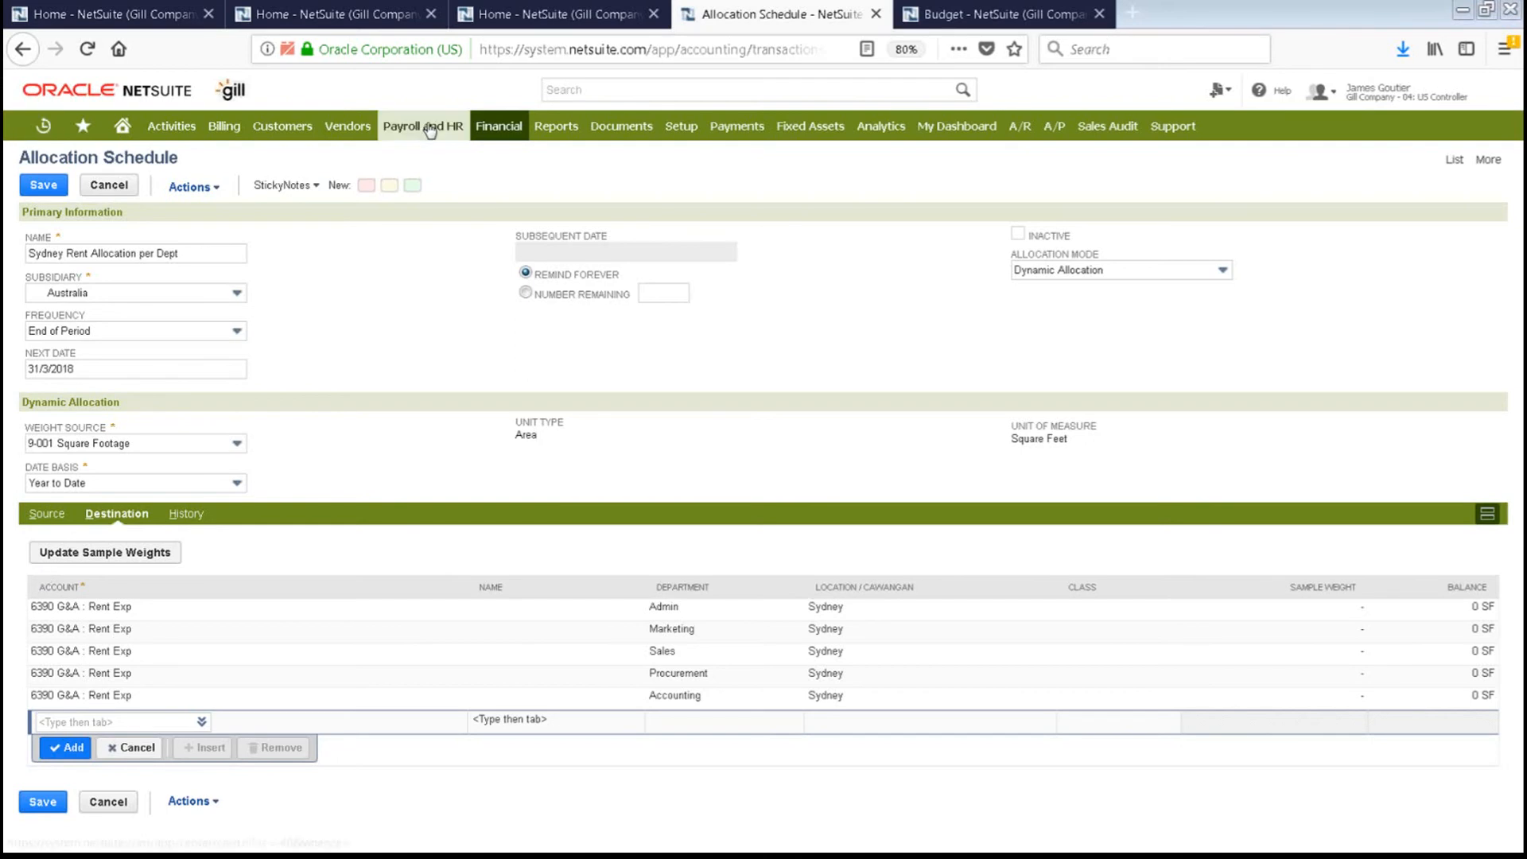
Open the Amortization schedules list from the dashboard's Period Close links and close the surplus Home pages.
{"action": "left_click", "coordinate": [545, 22]}
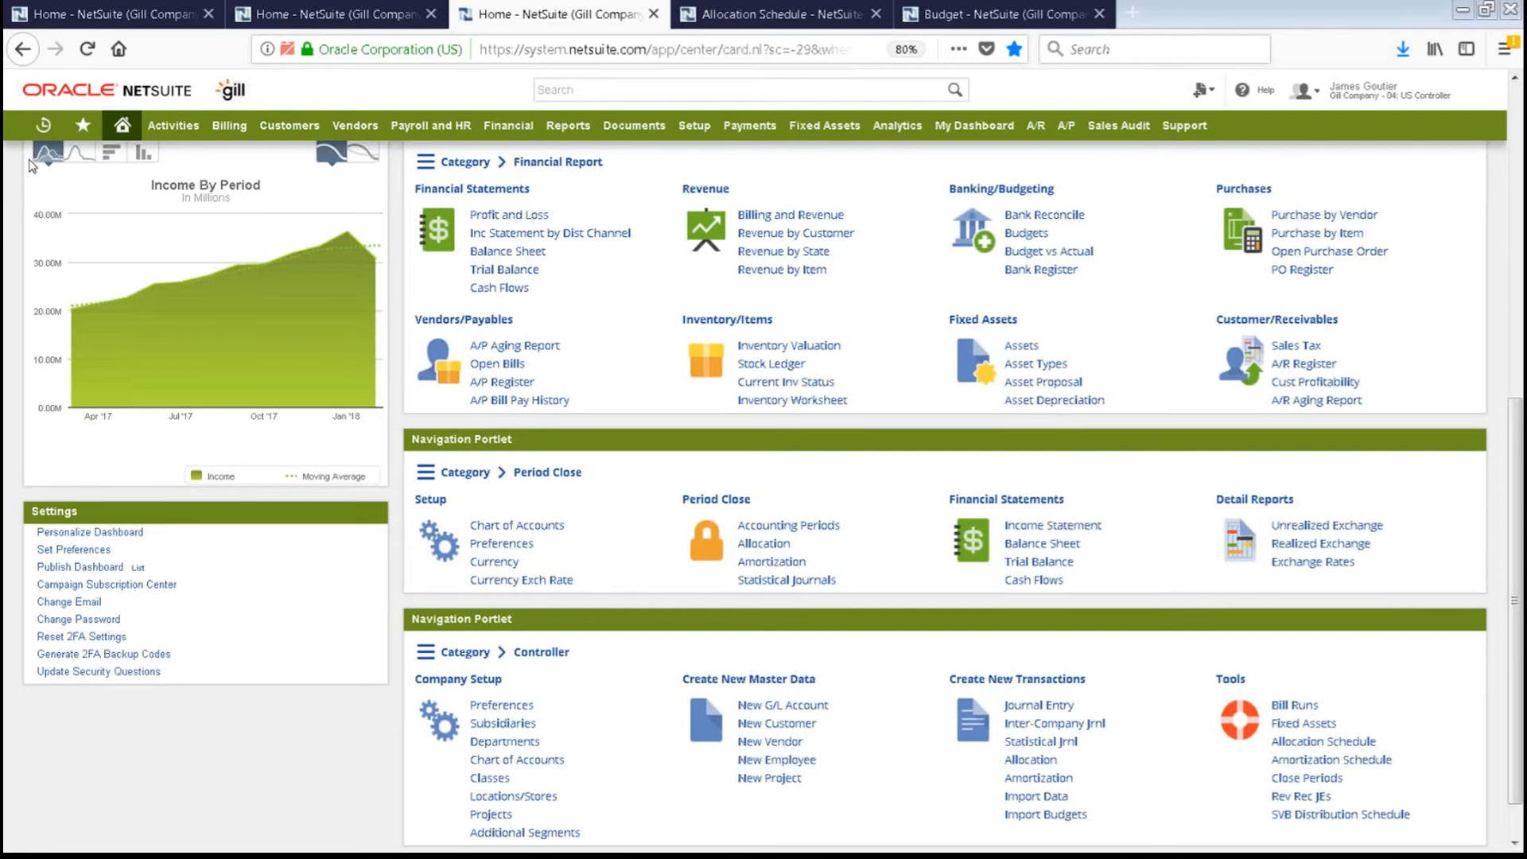
{"action": "left_click", "coordinate": [798, 562]}
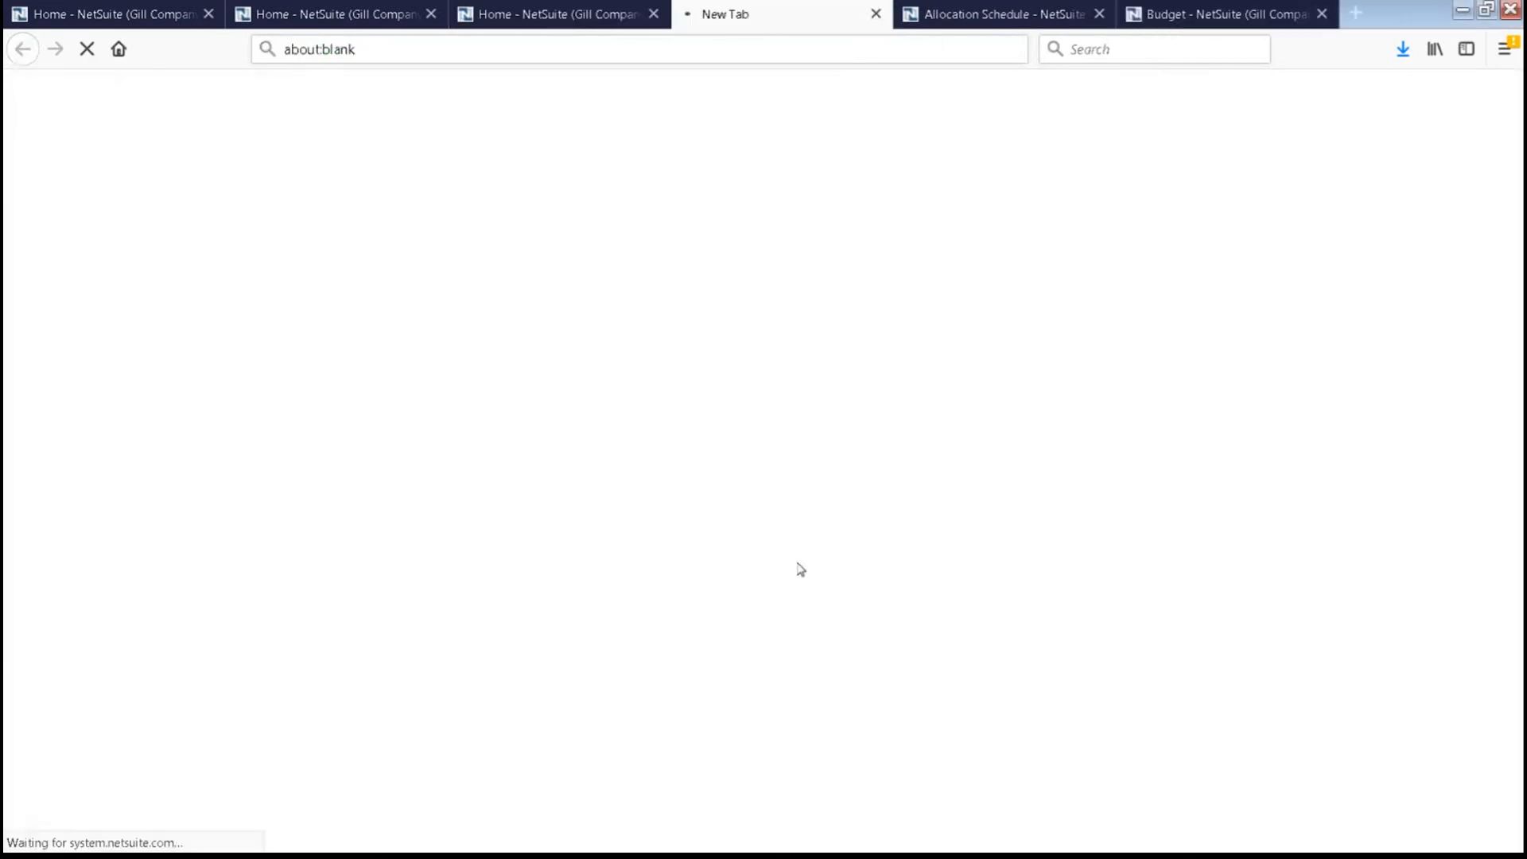
{"action": "left_click", "coordinate": [433, 18]}
{"action": "left_click", "coordinate": [433, 17]}
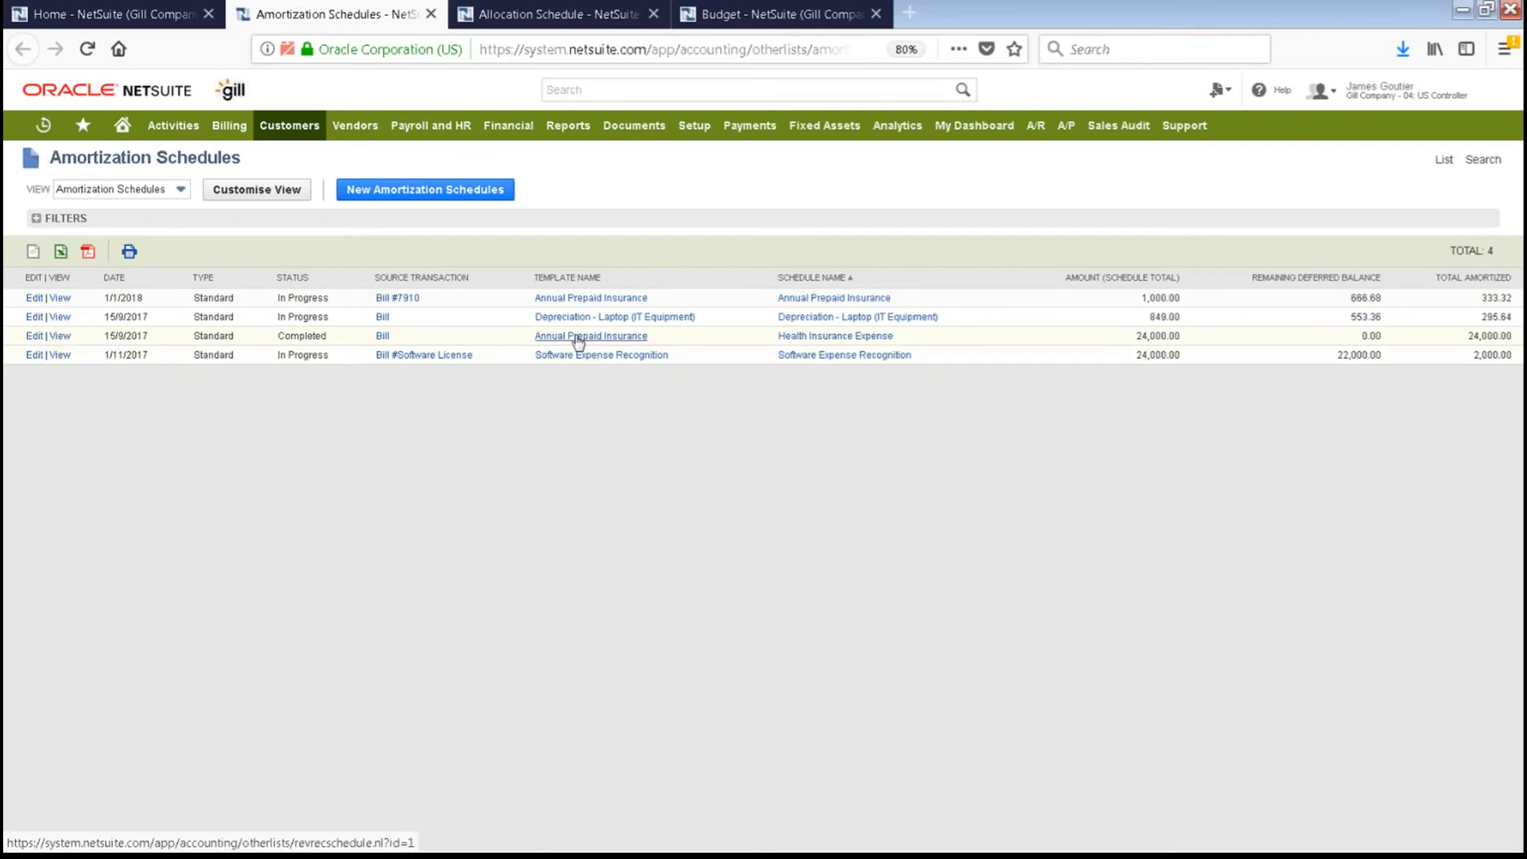
View the Health Insurance Expense amortization schedule and open its source bill and Annual Prepaid Insurance template in separate browser tabs.
{"action": "left_click", "coordinate": [63, 340]}
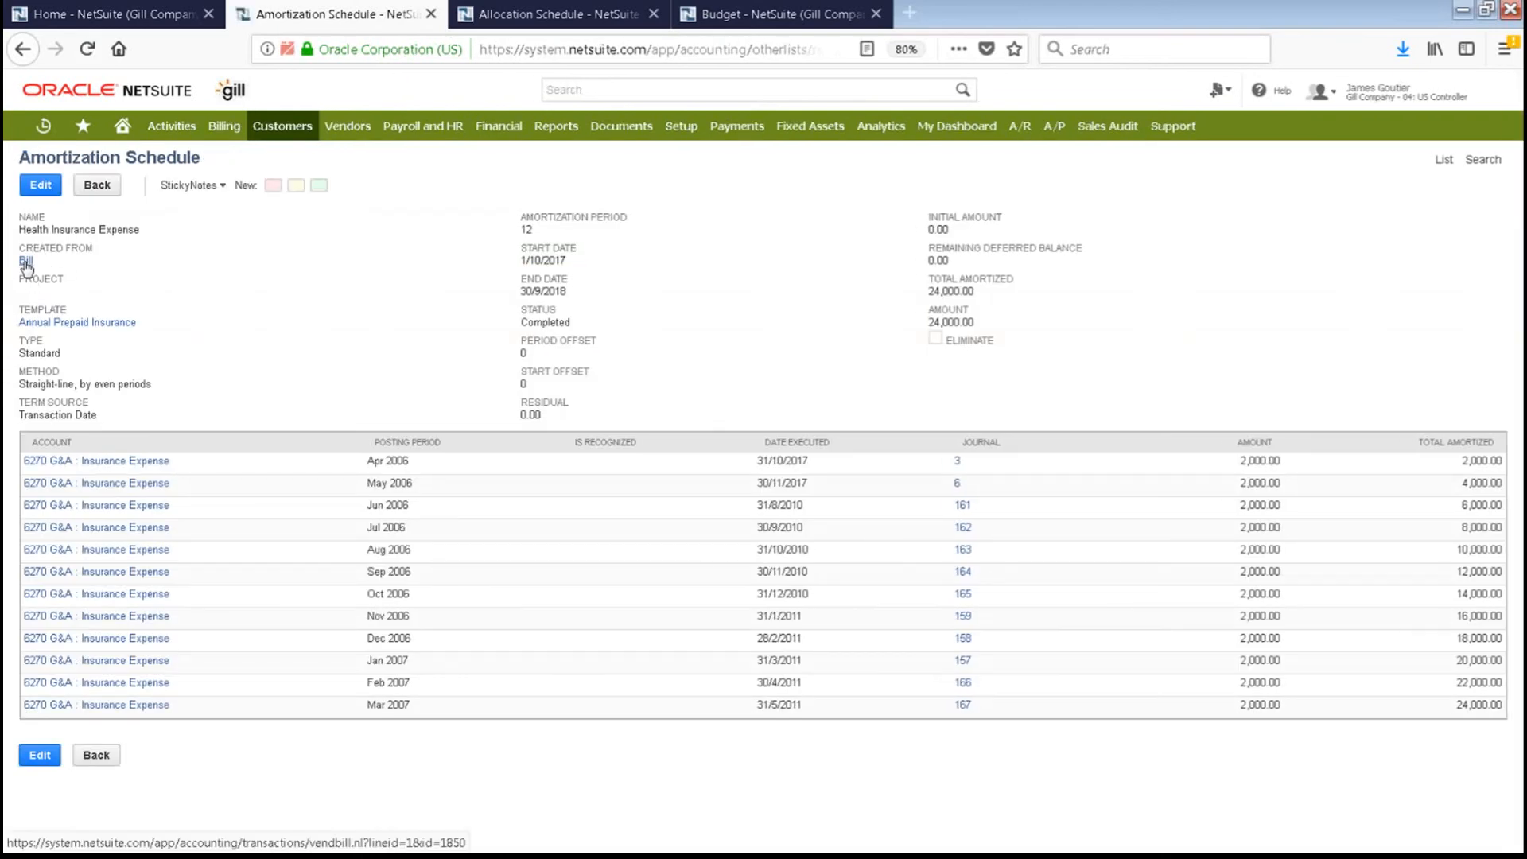
{"action": "right_click", "coordinate": [26, 261]}
{"action": "left_click", "coordinate": [61, 275]}
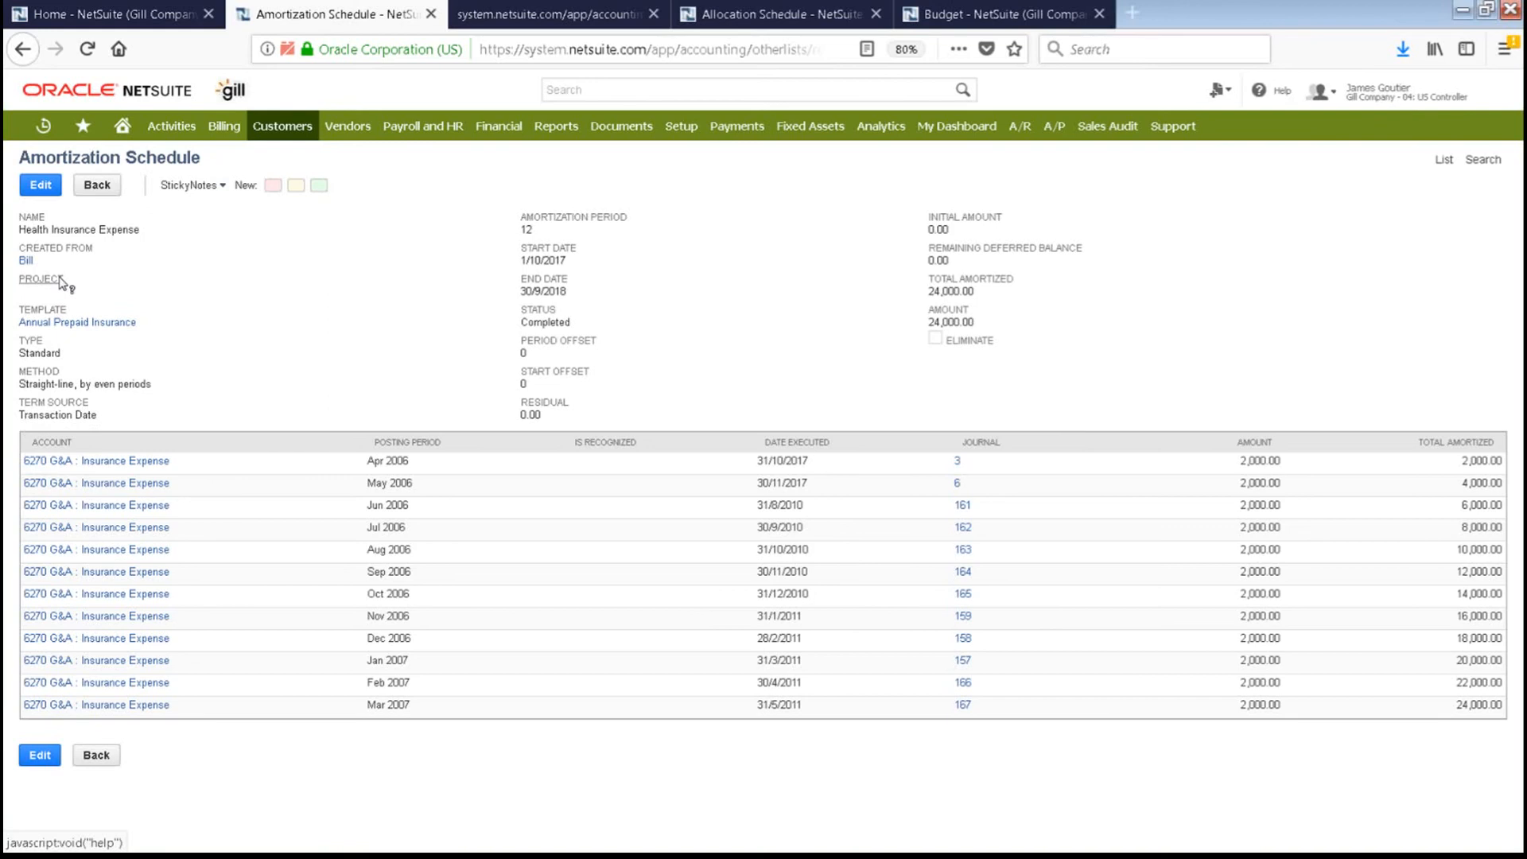
{"action": "right_click", "coordinate": [92, 329]}
{"action": "left_click", "coordinate": [121, 342]}
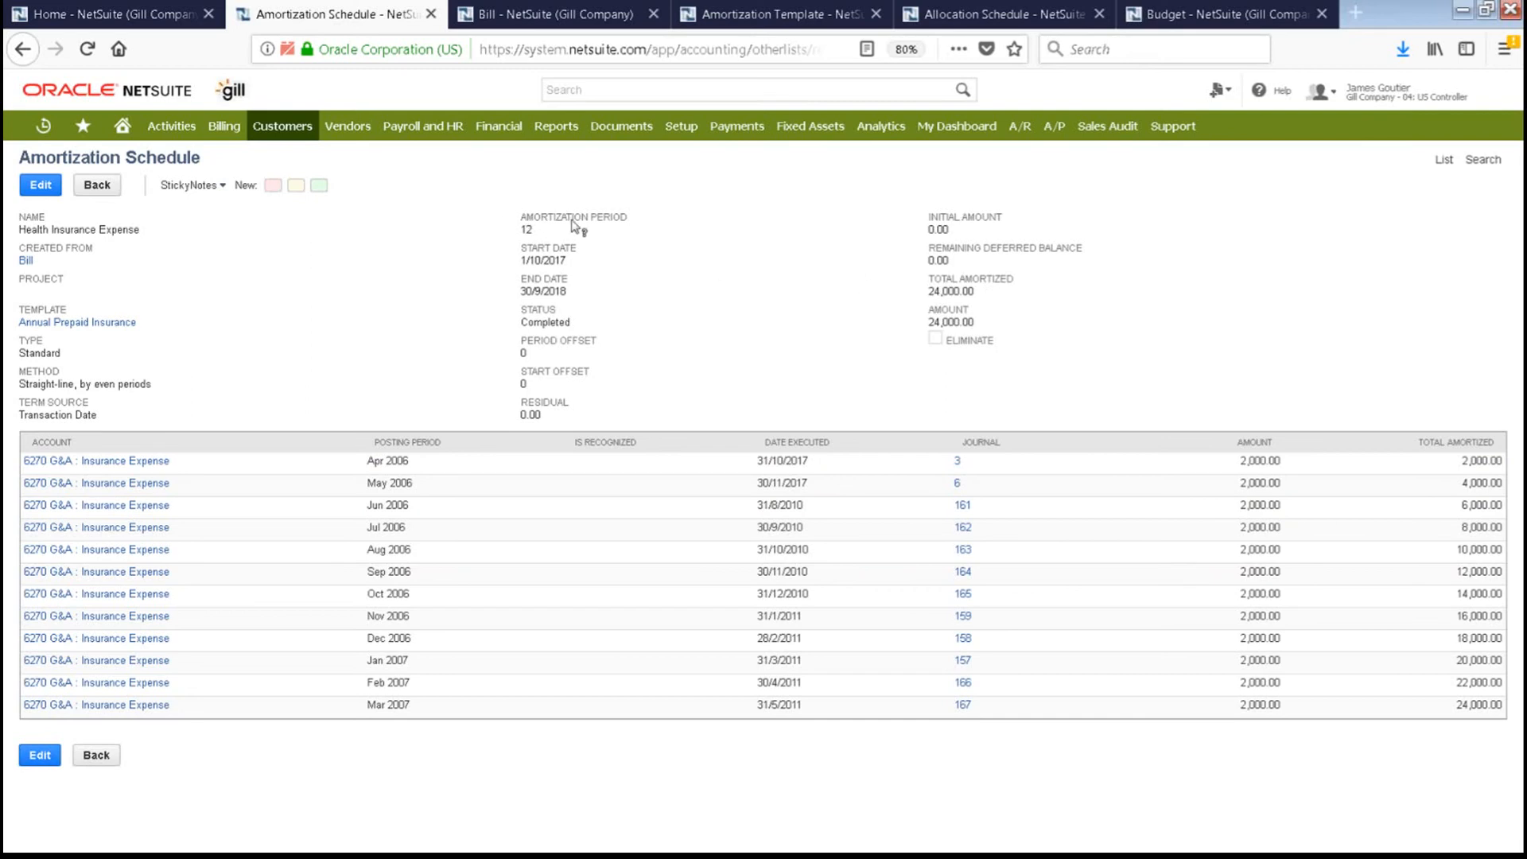
Go back to the Sydney rent allocation schedule and examine its source lines, destination lines and Weight Source options.
{"action": "left_click", "coordinate": [990, 14]}
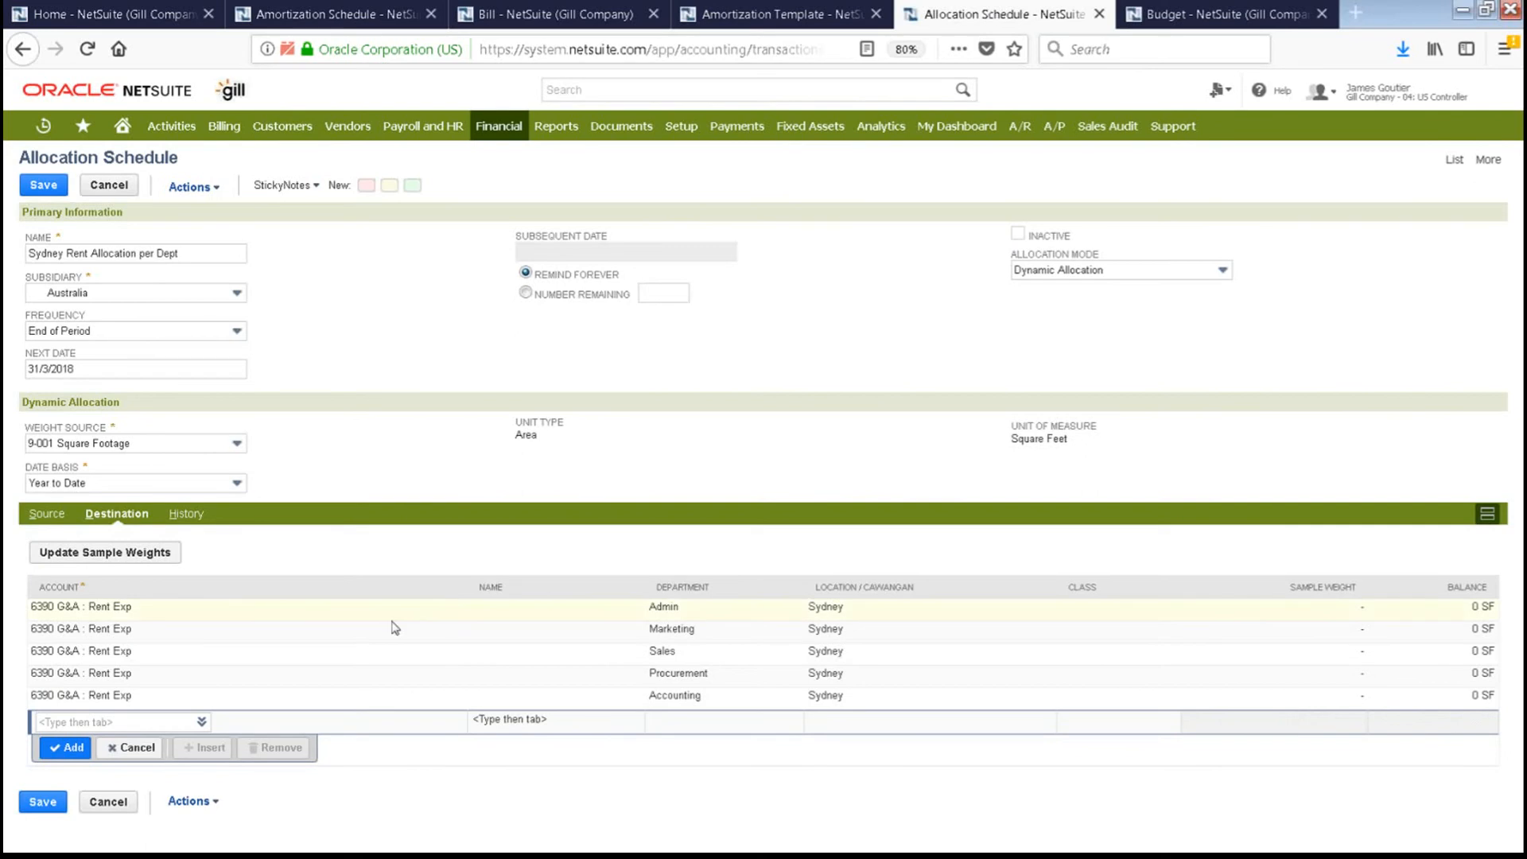
{"action": "left_click", "coordinate": [43, 514]}
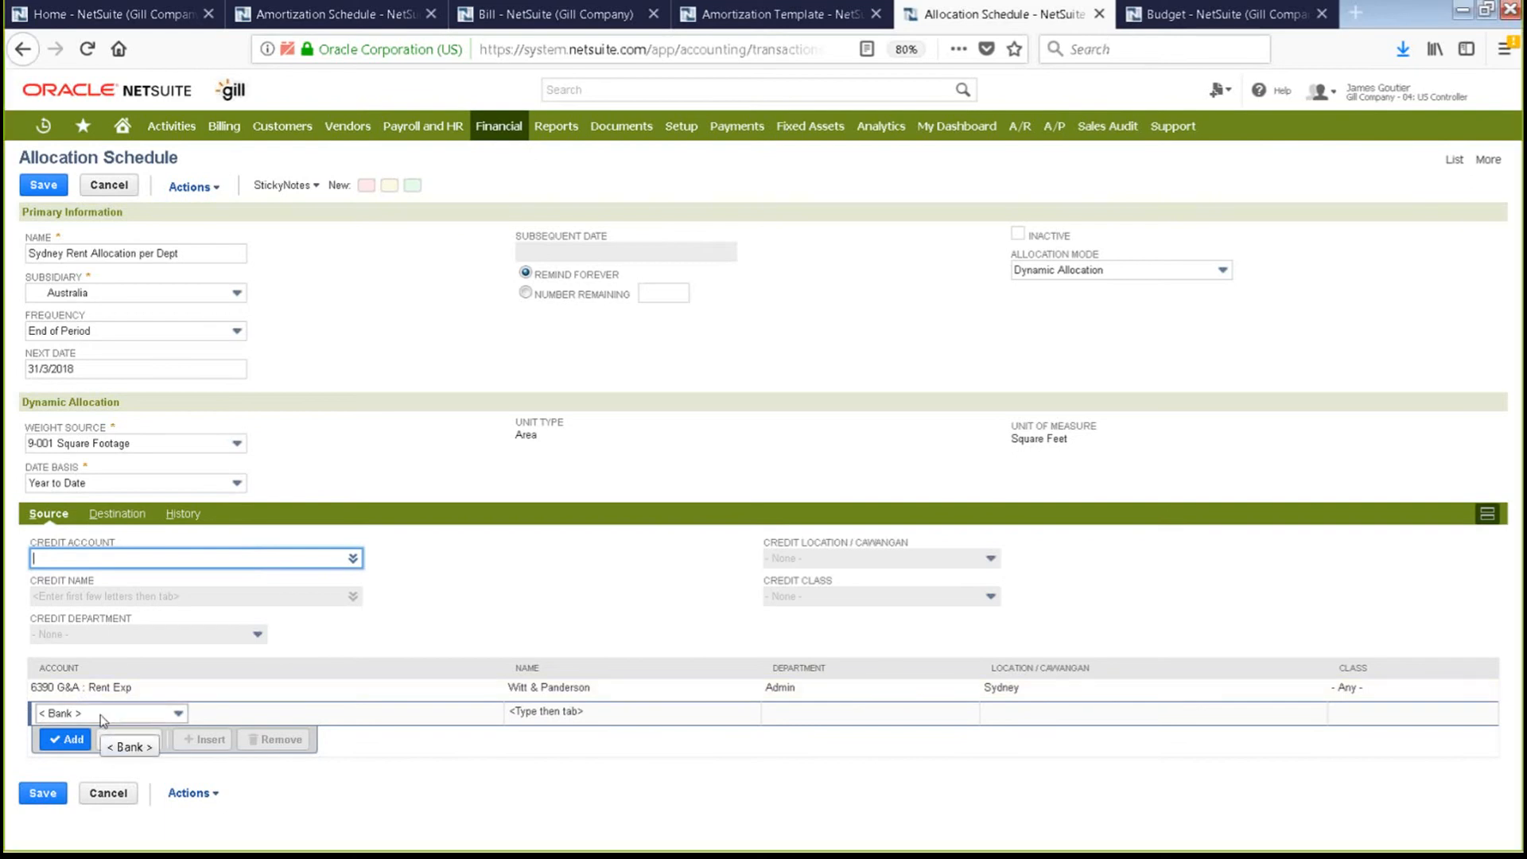
{"action": "left_click", "coordinate": [129, 523]}
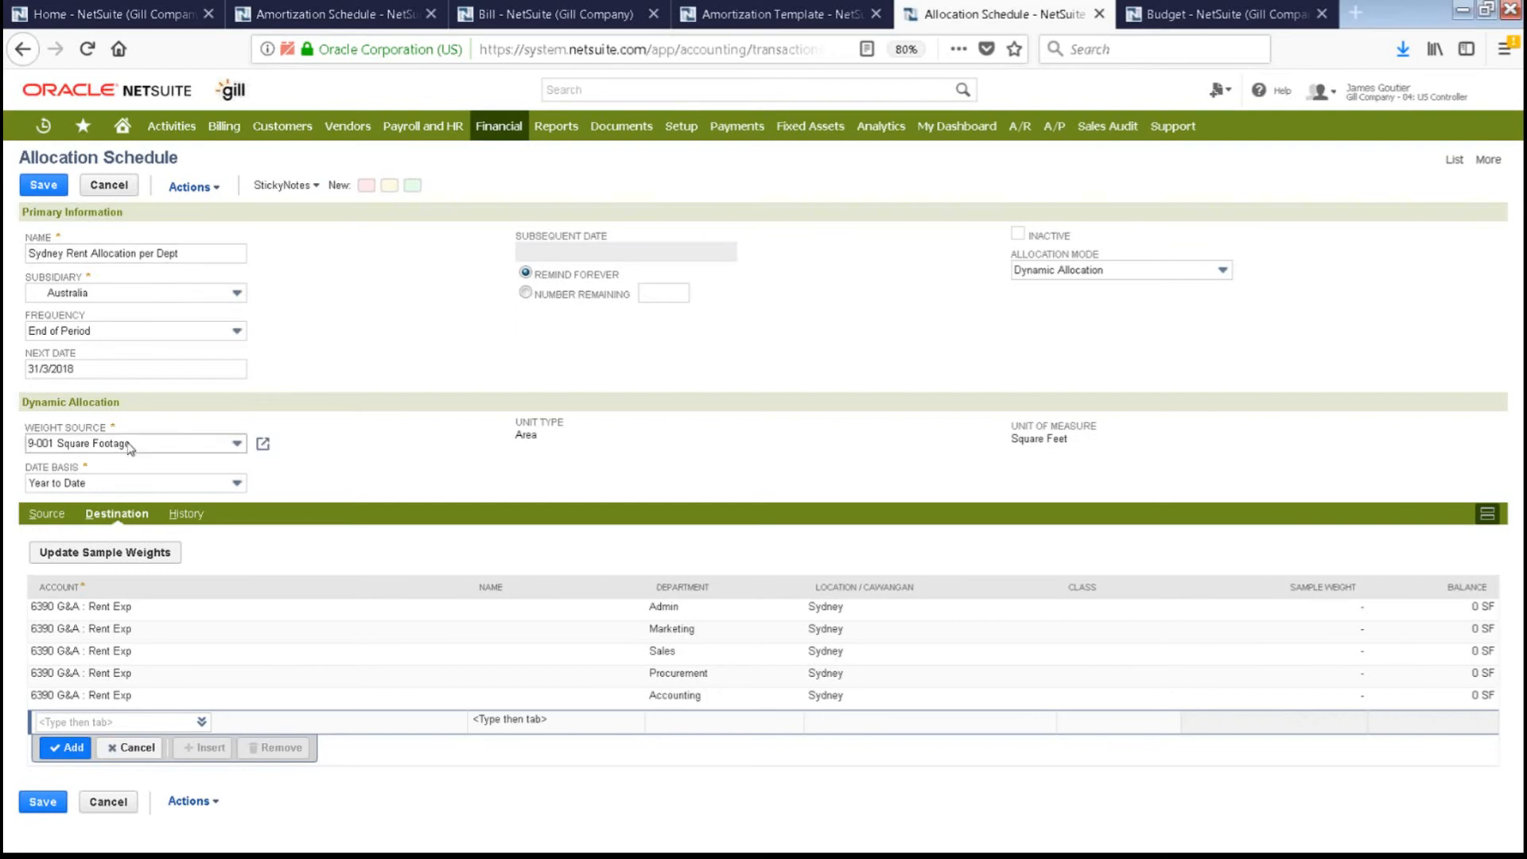
{"action": "left_click", "coordinate": [244, 448]}
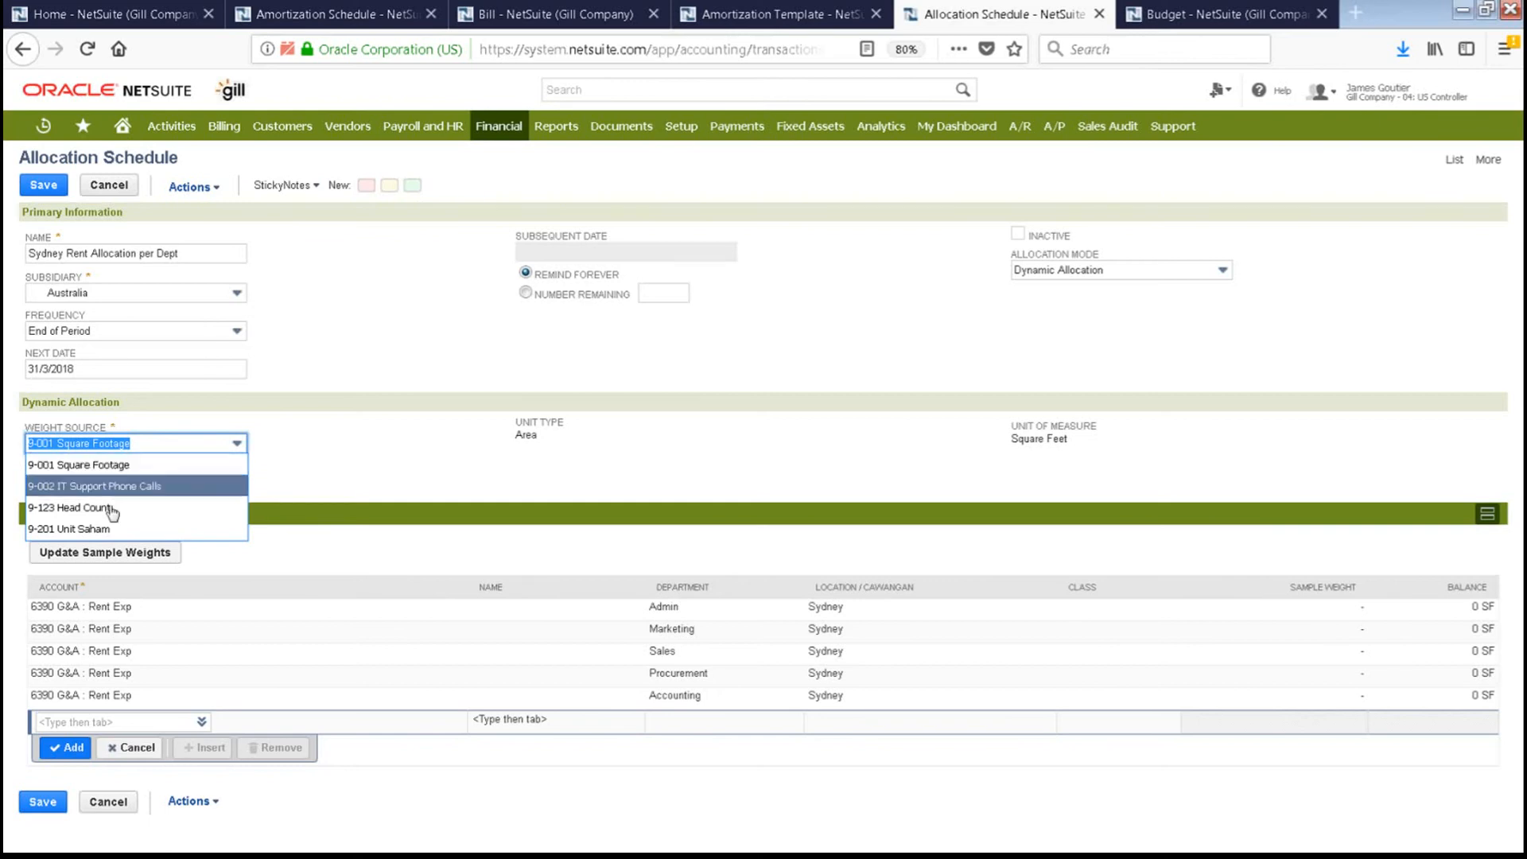
{"action": "left_click", "coordinate": [329, 398]}
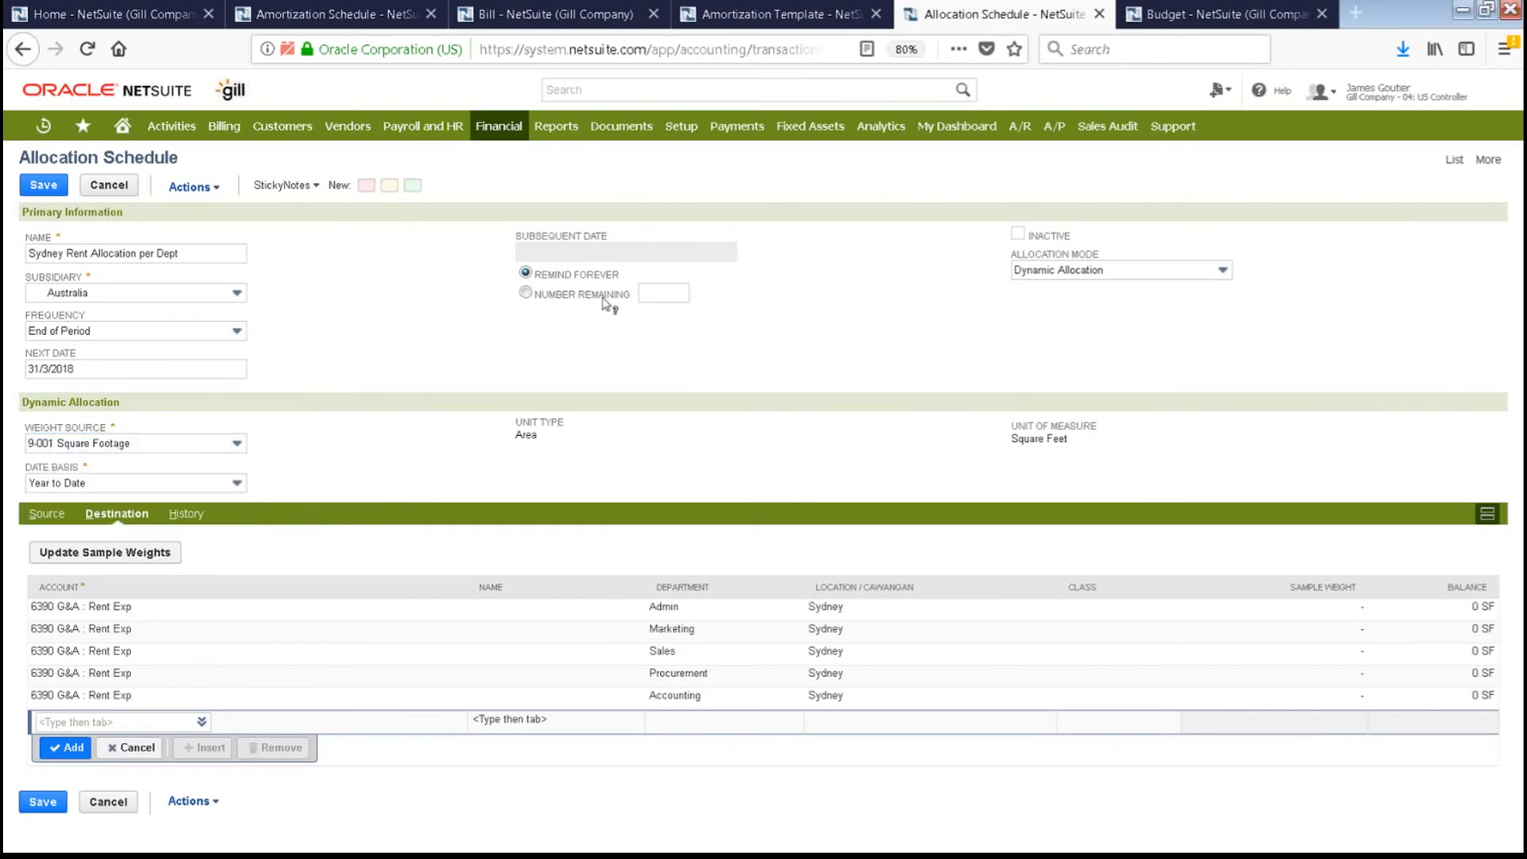
Close the allocation schedule and Budget pages without saving, and close the amortization schedule, bill and amortization template pages.
{"action": "left_click", "coordinate": [1100, 15]}
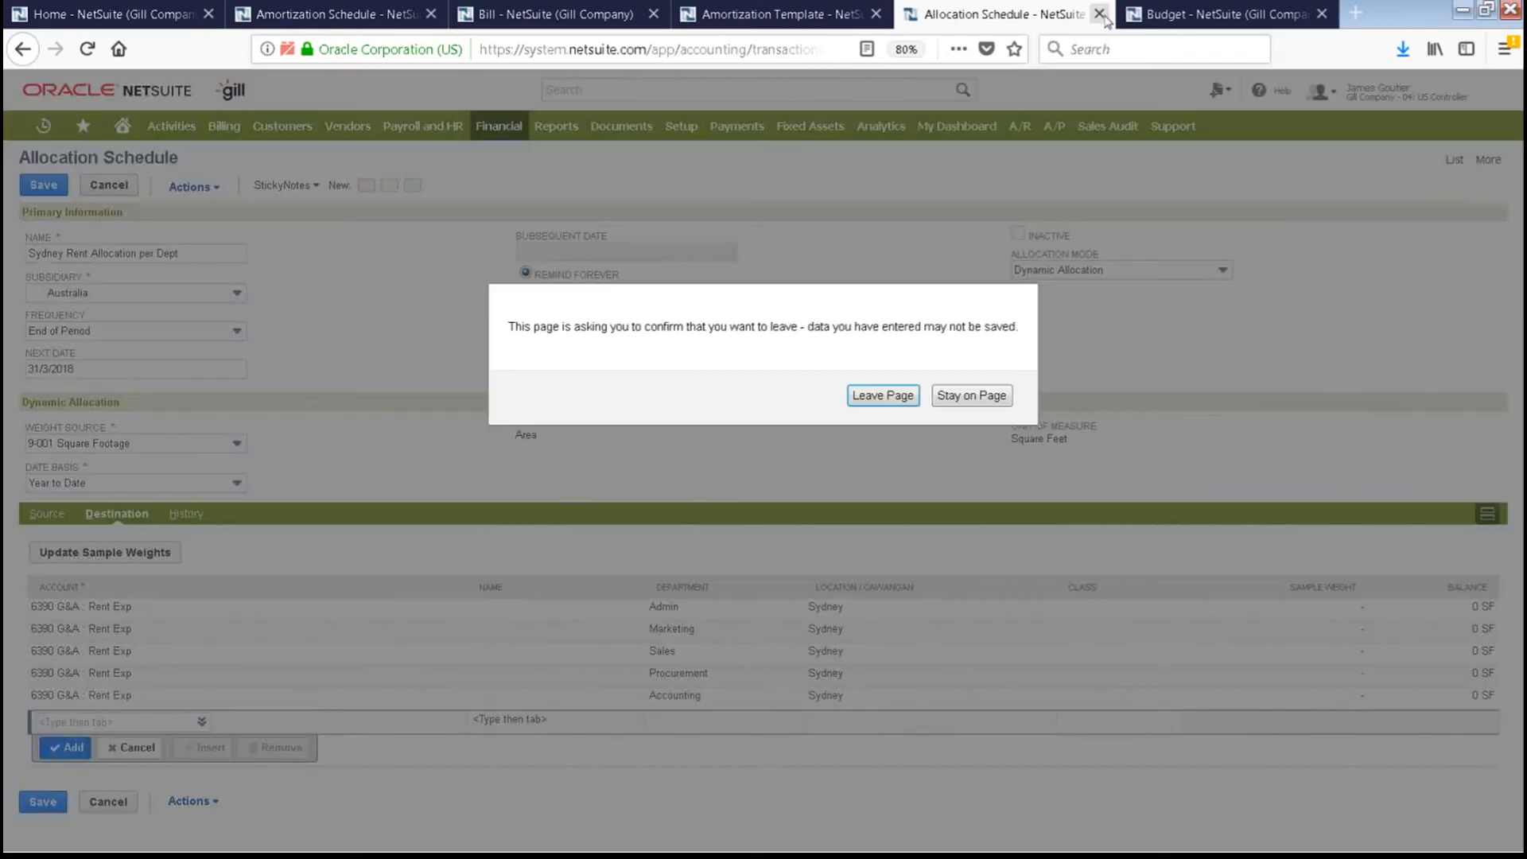
{"action": "left_click", "coordinate": [889, 403]}
{"action": "left_click", "coordinate": [1100, 15]}
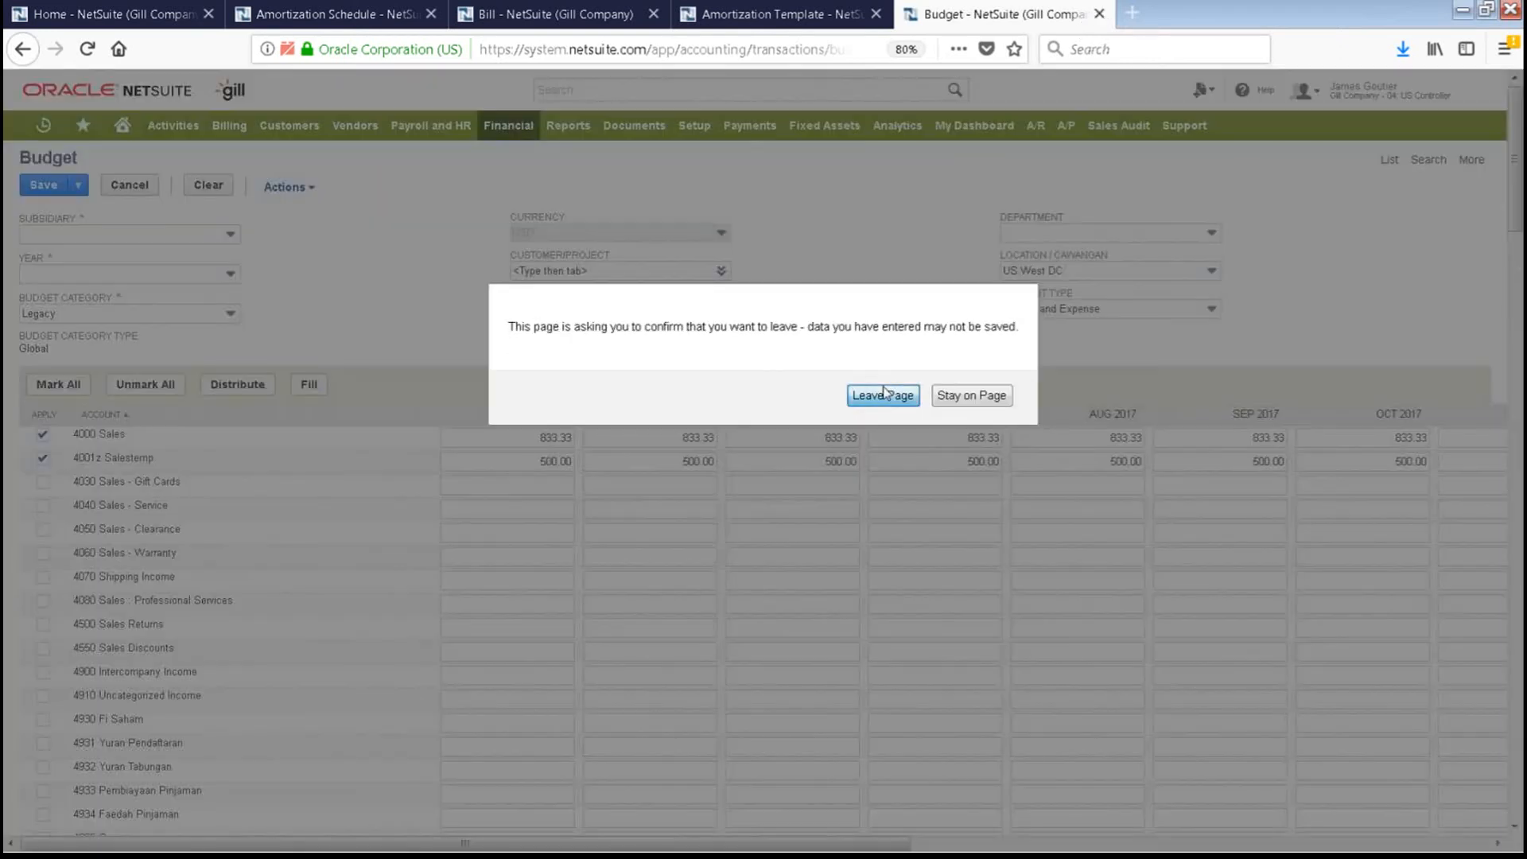
{"action": "left_click", "coordinate": [888, 396]}
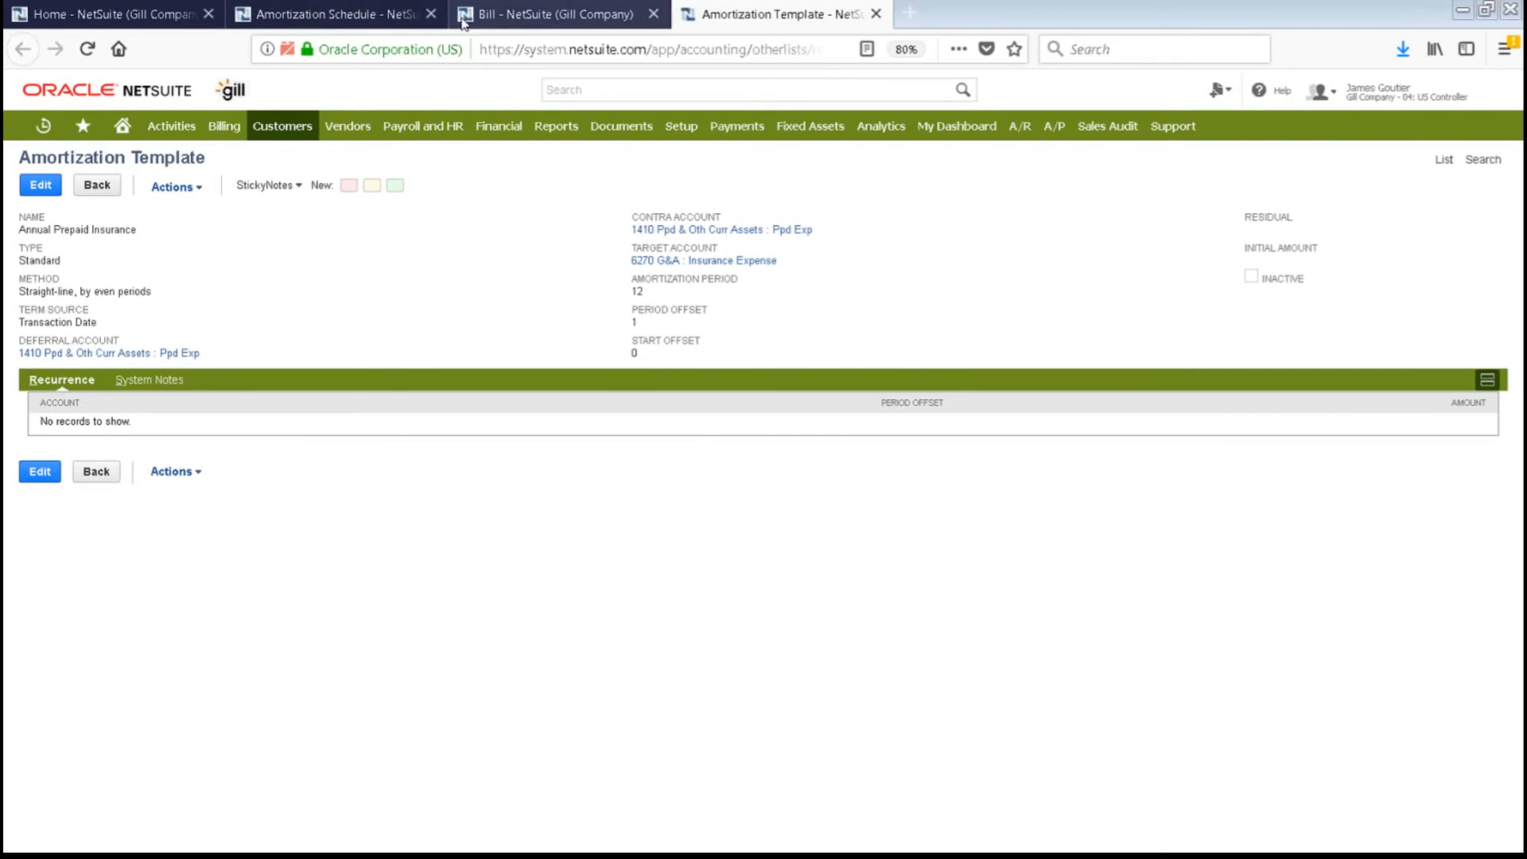
{"action": "left_click", "coordinate": [430, 13]}
{"action": "left_click", "coordinate": [431, 14]}
{"action": "left_click", "coordinate": [431, 13]}
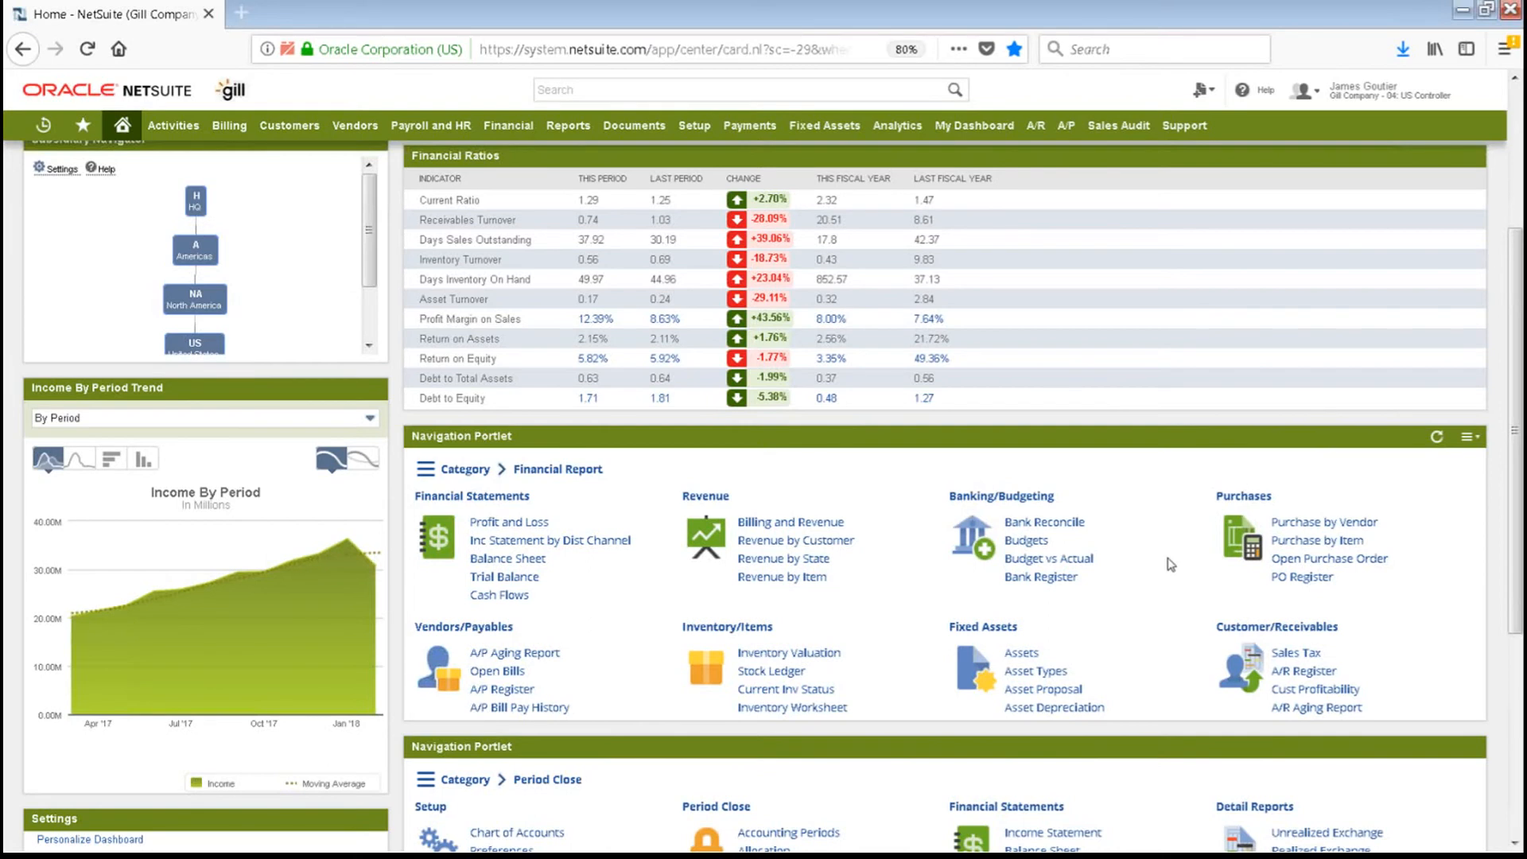
Open the Exchange Rates, Unrealized Exchange and Realized Exchange detail reports from the Period Close links in separate browser tabs.
{"action": "left_click_drag", "start_coordinate": [1516, 482], "coordinate": [1517, 648]}
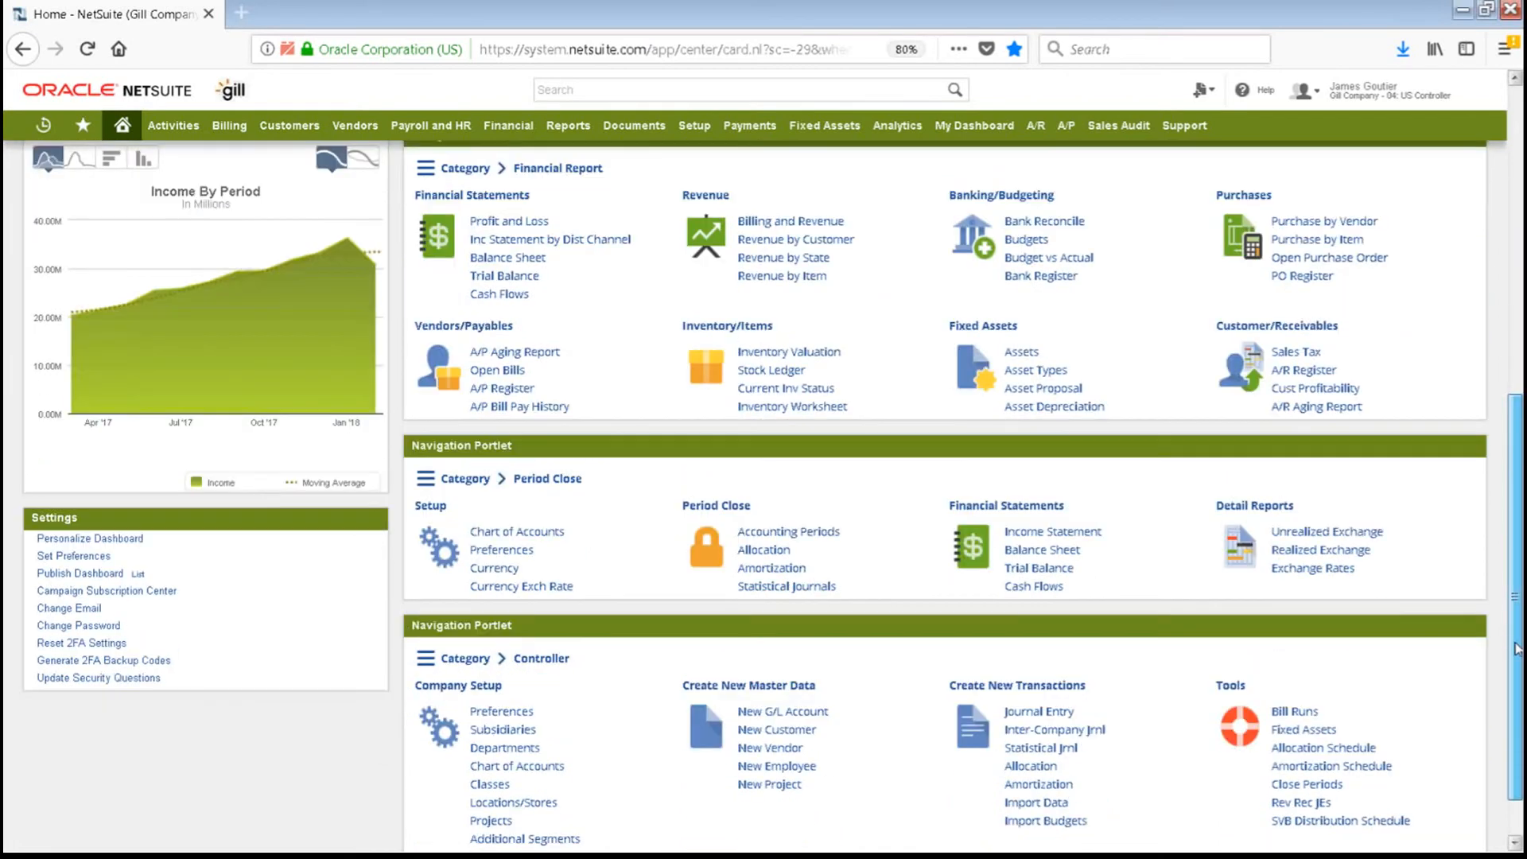
{"action": "left_click", "coordinate": [1313, 569]}
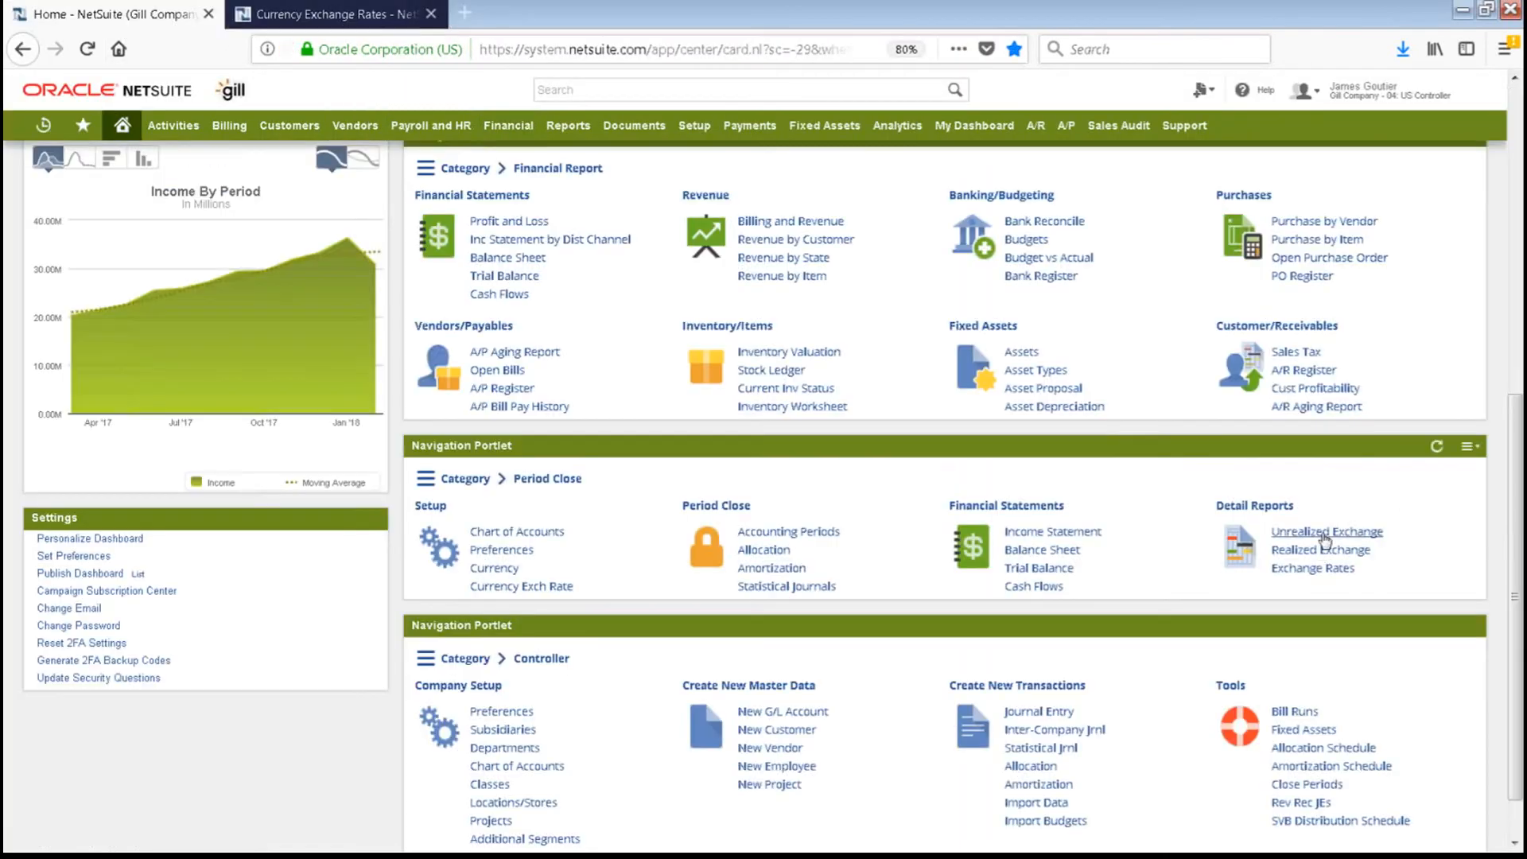
{"action": "left_click", "coordinate": [1324, 534]}
{"action": "left_click", "coordinate": [130, 13]}
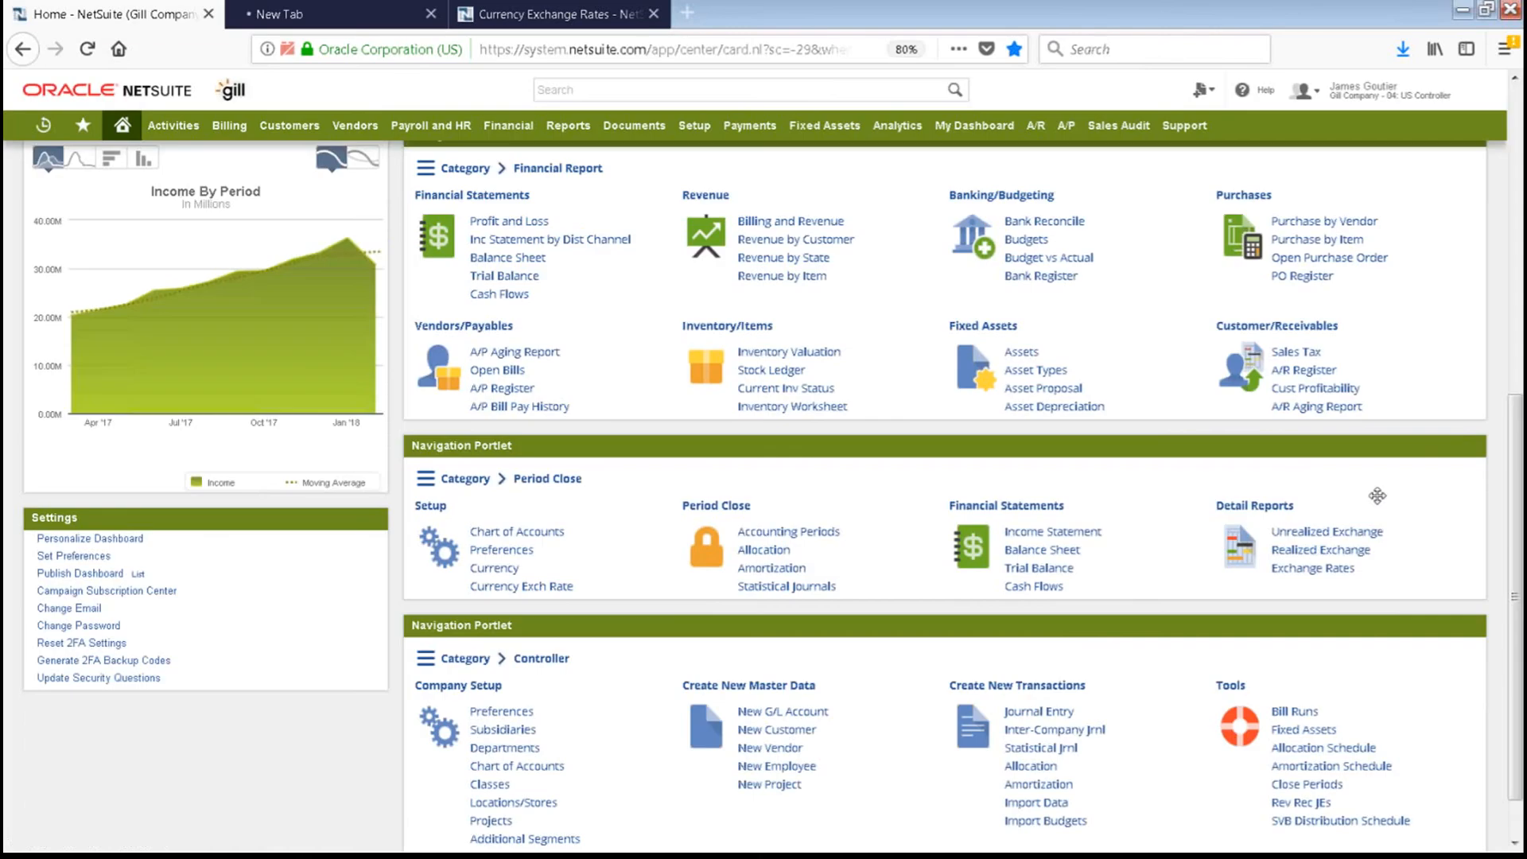
{"action": "left_click", "coordinate": [1320, 551]}
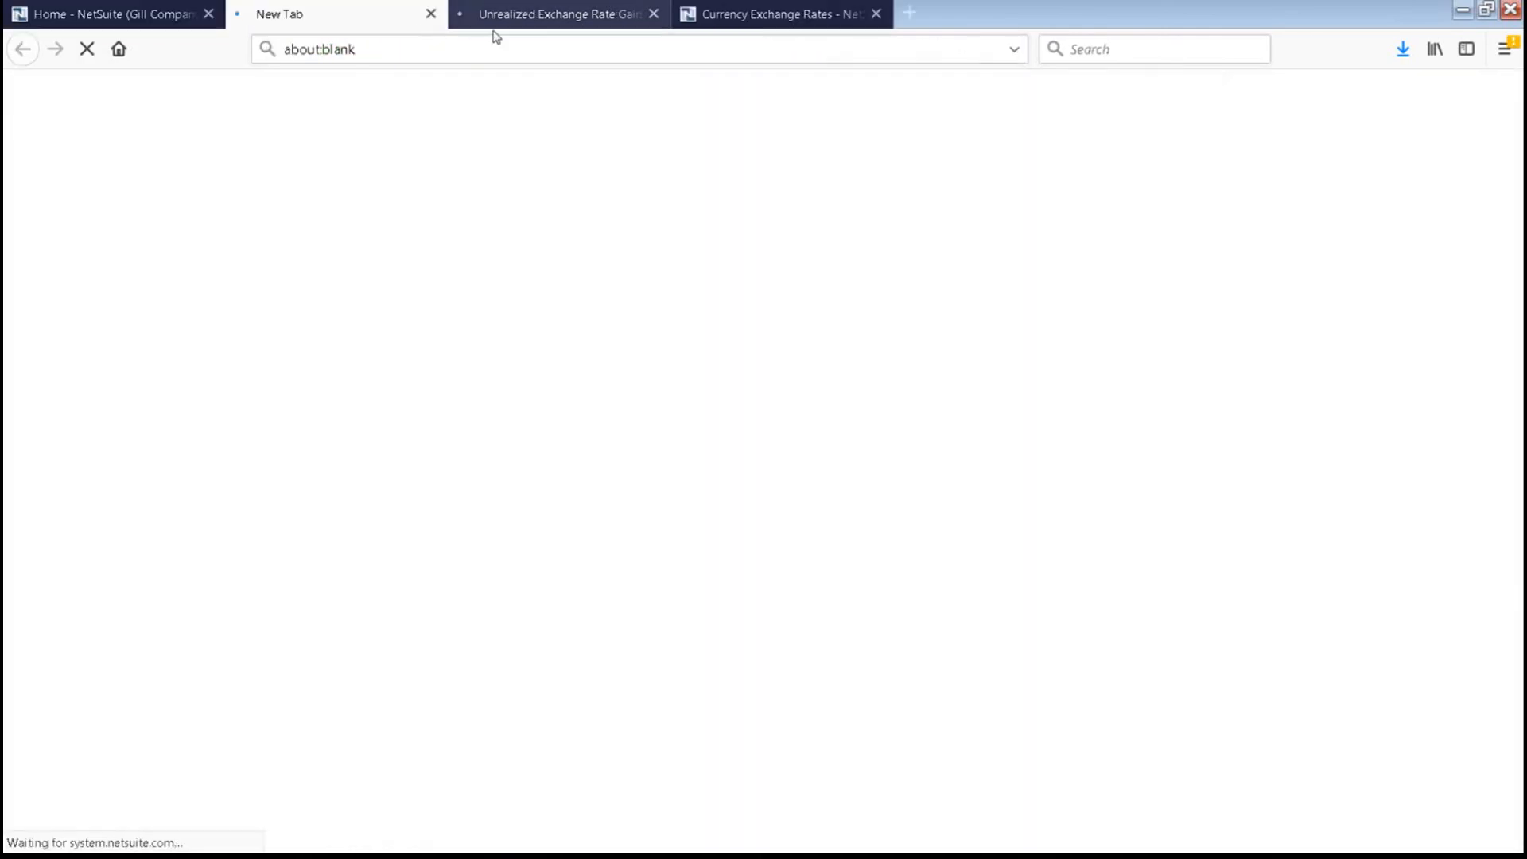
Check the Unrealized Exchange Rate and Currency Exchange Rates pages, and open the Consolidated Exchange Rates page by searching for it.
{"action": "left_click", "coordinate": [521, 15]}
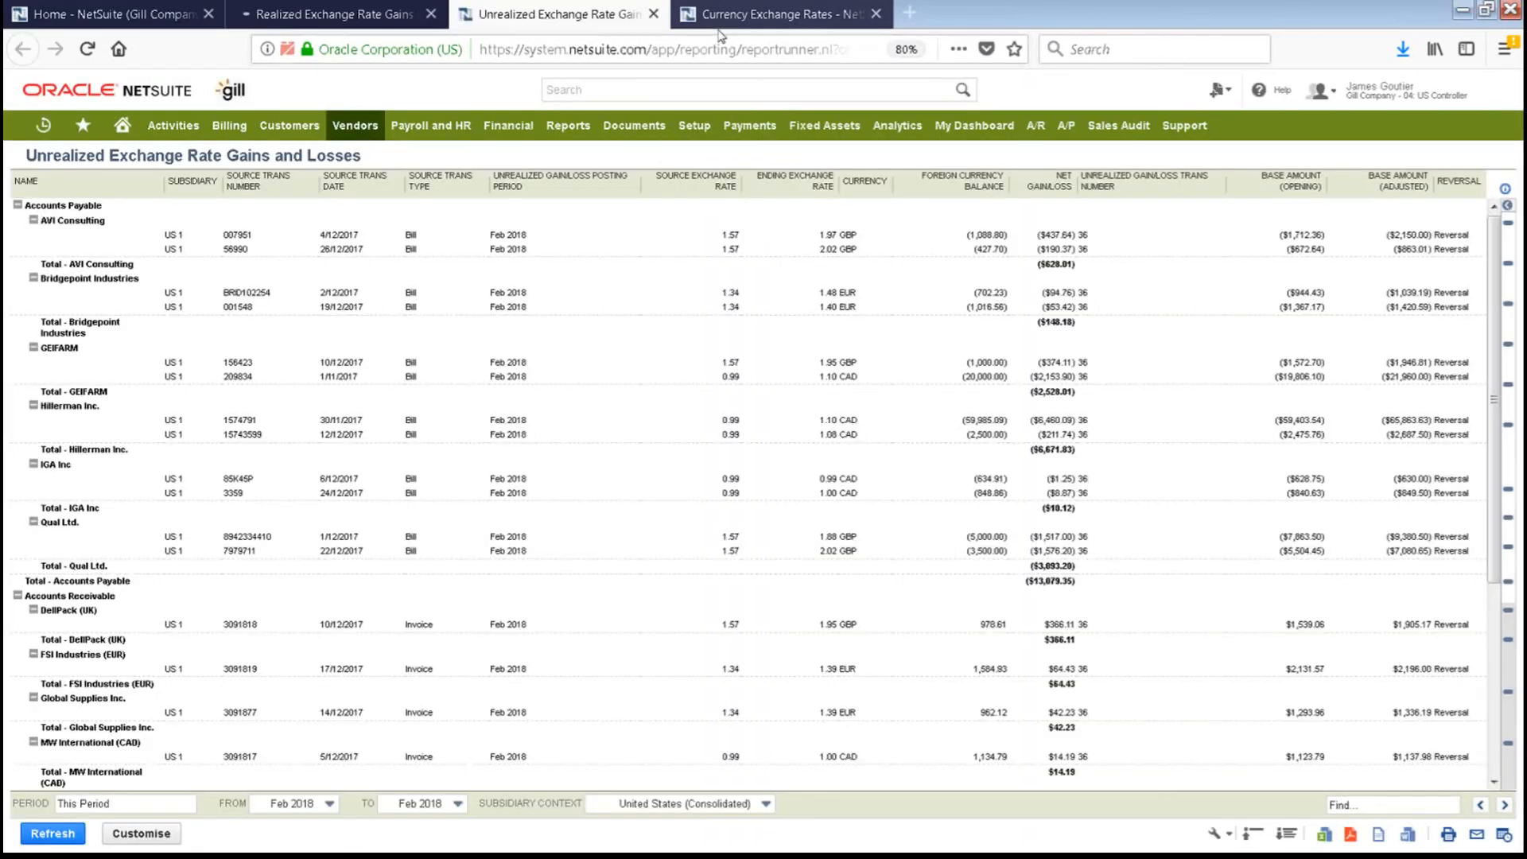
{"action": "left_click", "coordinate": [718, 17]}
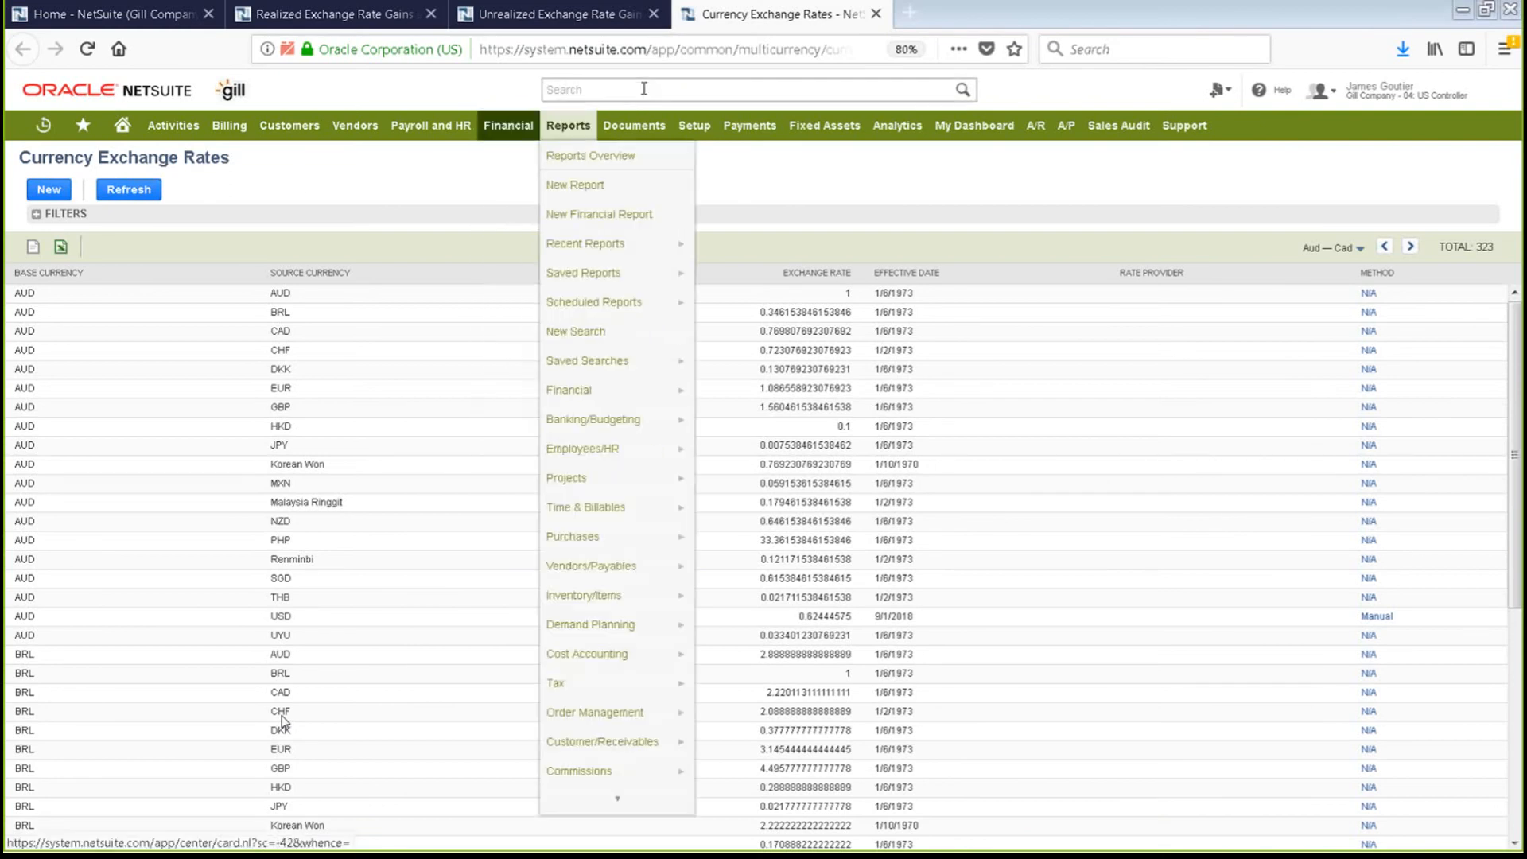
{"action": "left_click", "coordinate": [645, 89]}
{"action": "type", "text": "consolidated"}
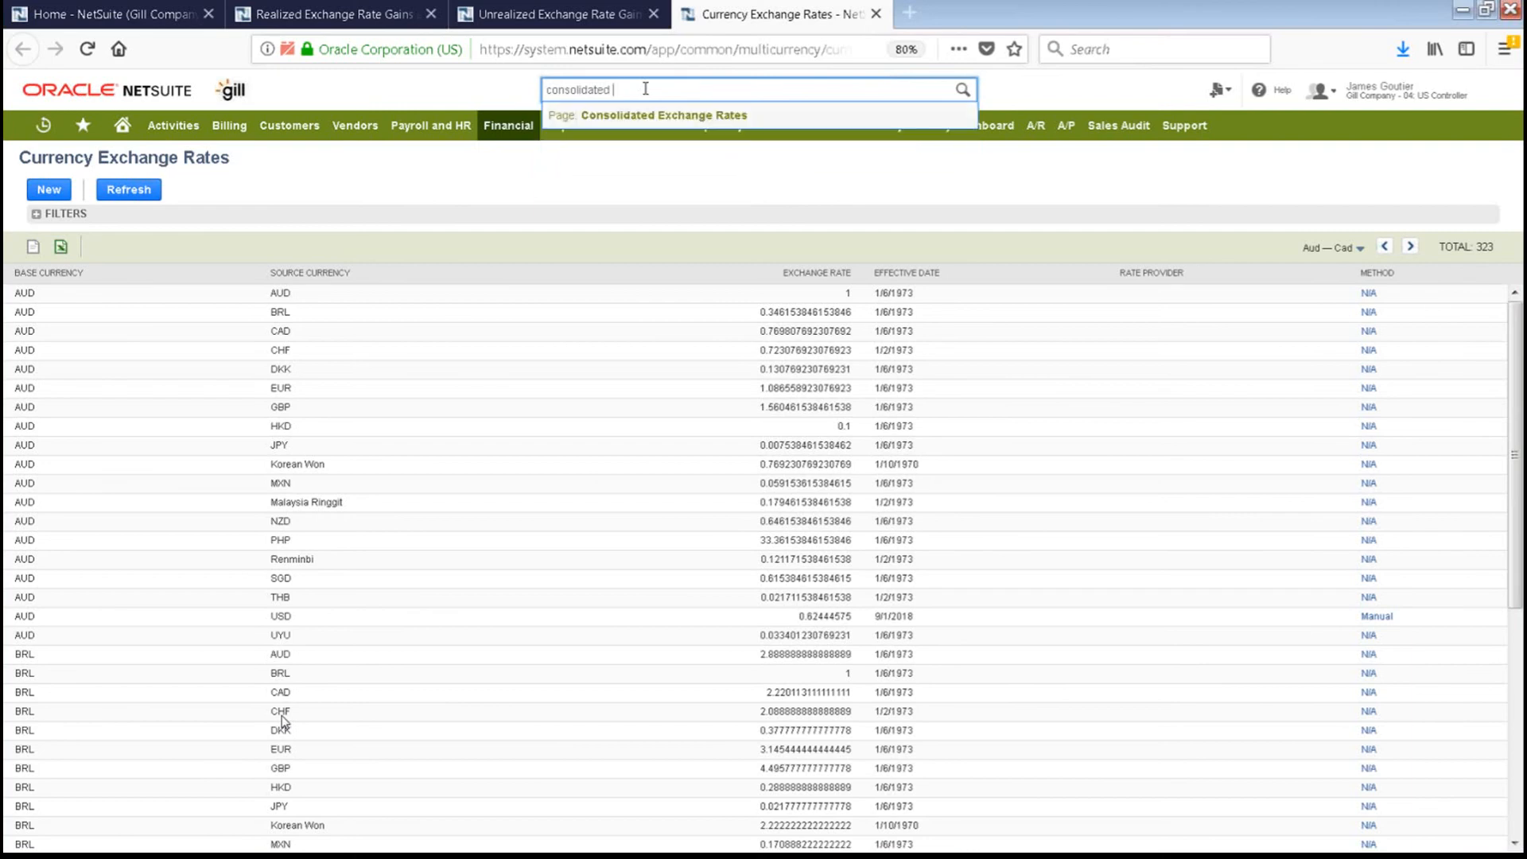
{"action": "type", "text": " e"}
{"action": "left_click", "coordinate": [647, 117]}
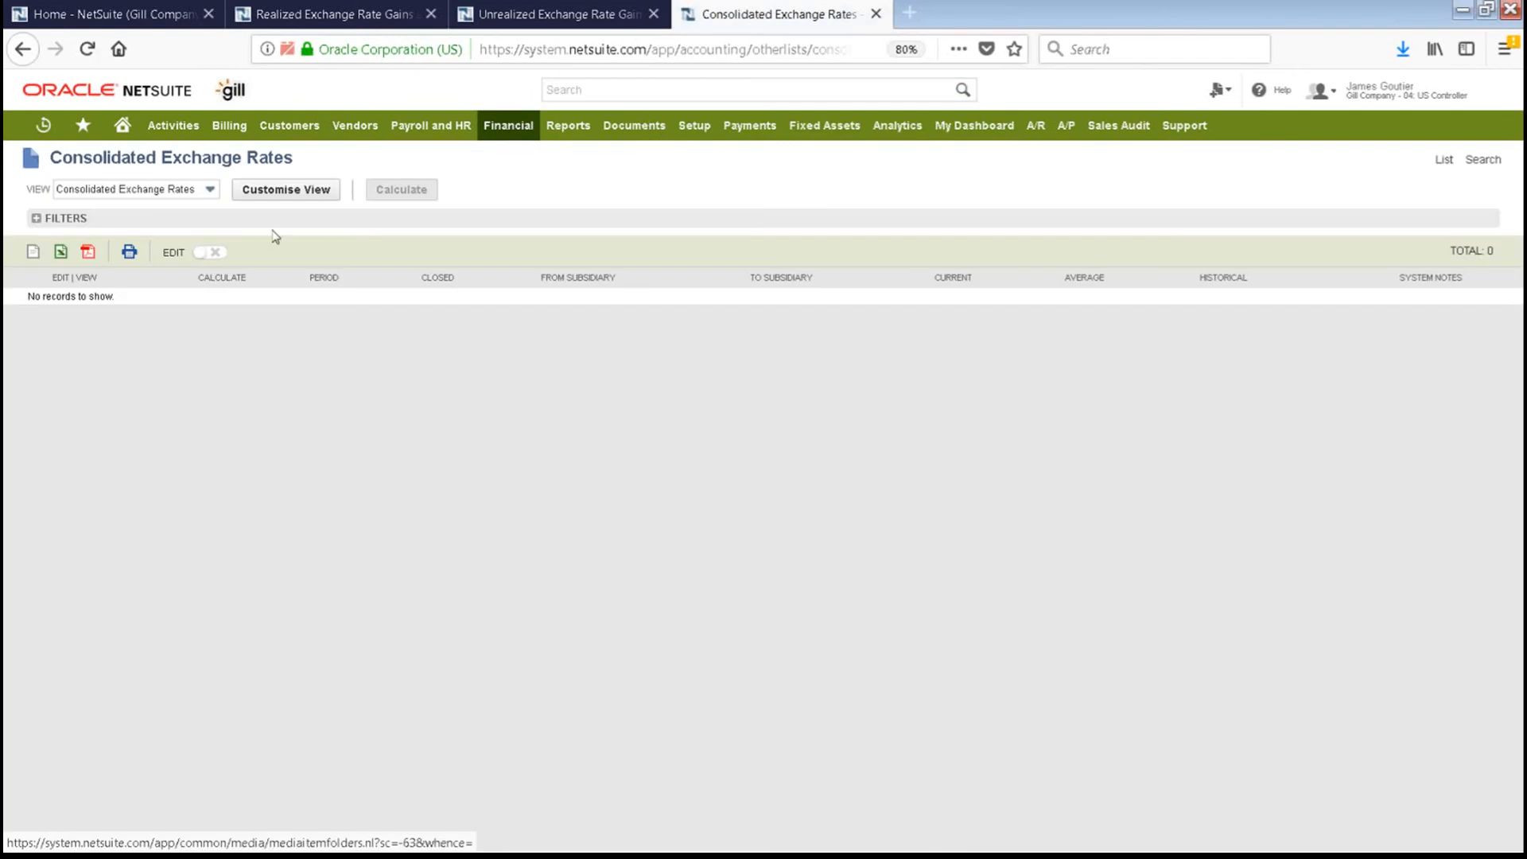
Examine the Consolidated Exchange Rates view options and its Period, From Subsidiary and To Subsidiary filters.
{"action": "left_click", "coordinate": [210, 189]}
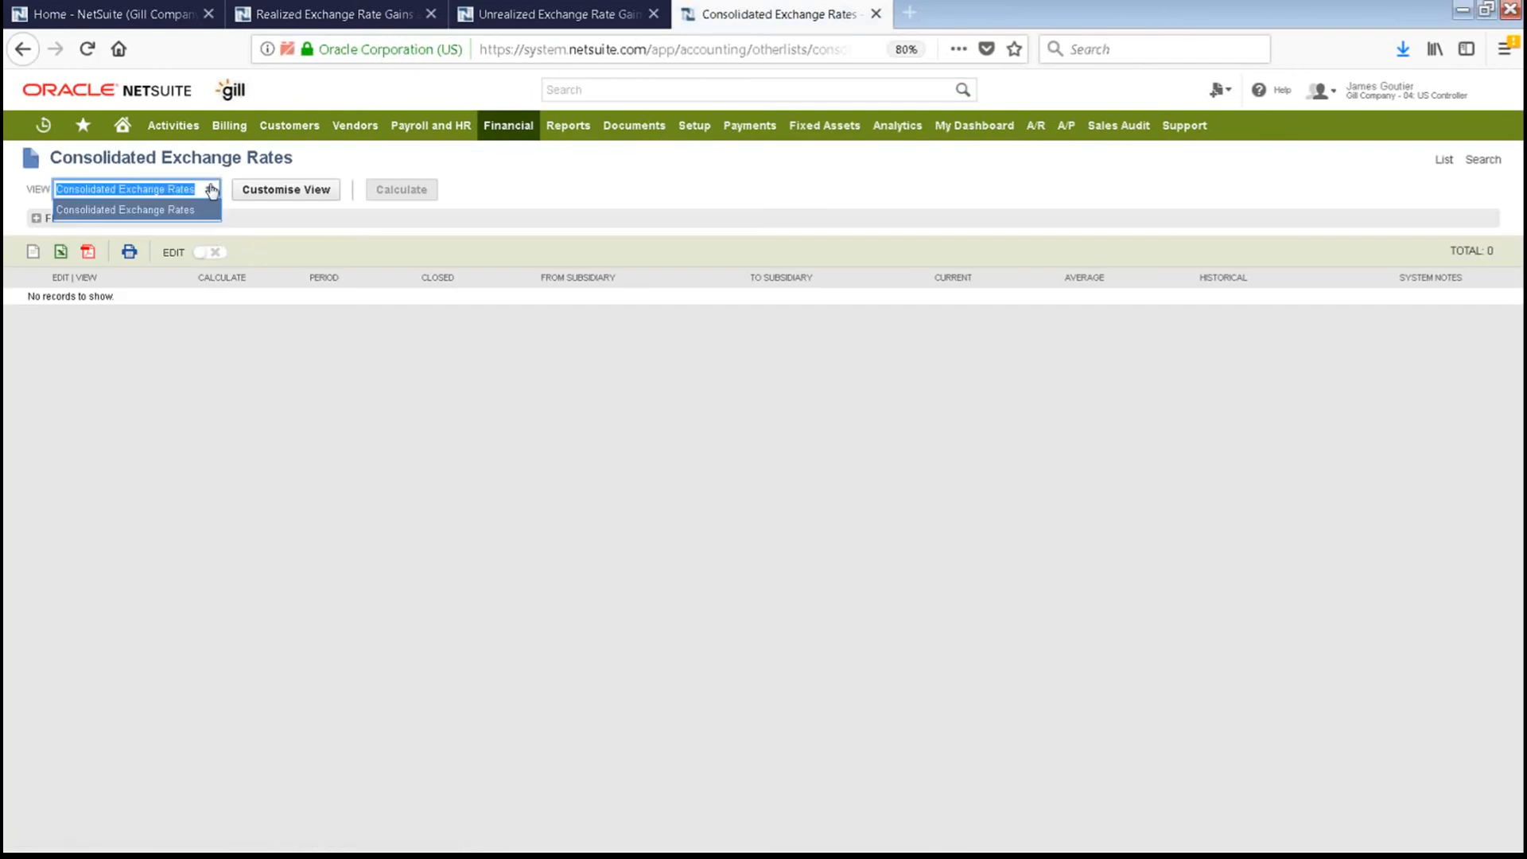
{"action": "left_click", "coordinate": [125, 209]}
{"action": "left_click", "coordinate": [36, 218]}
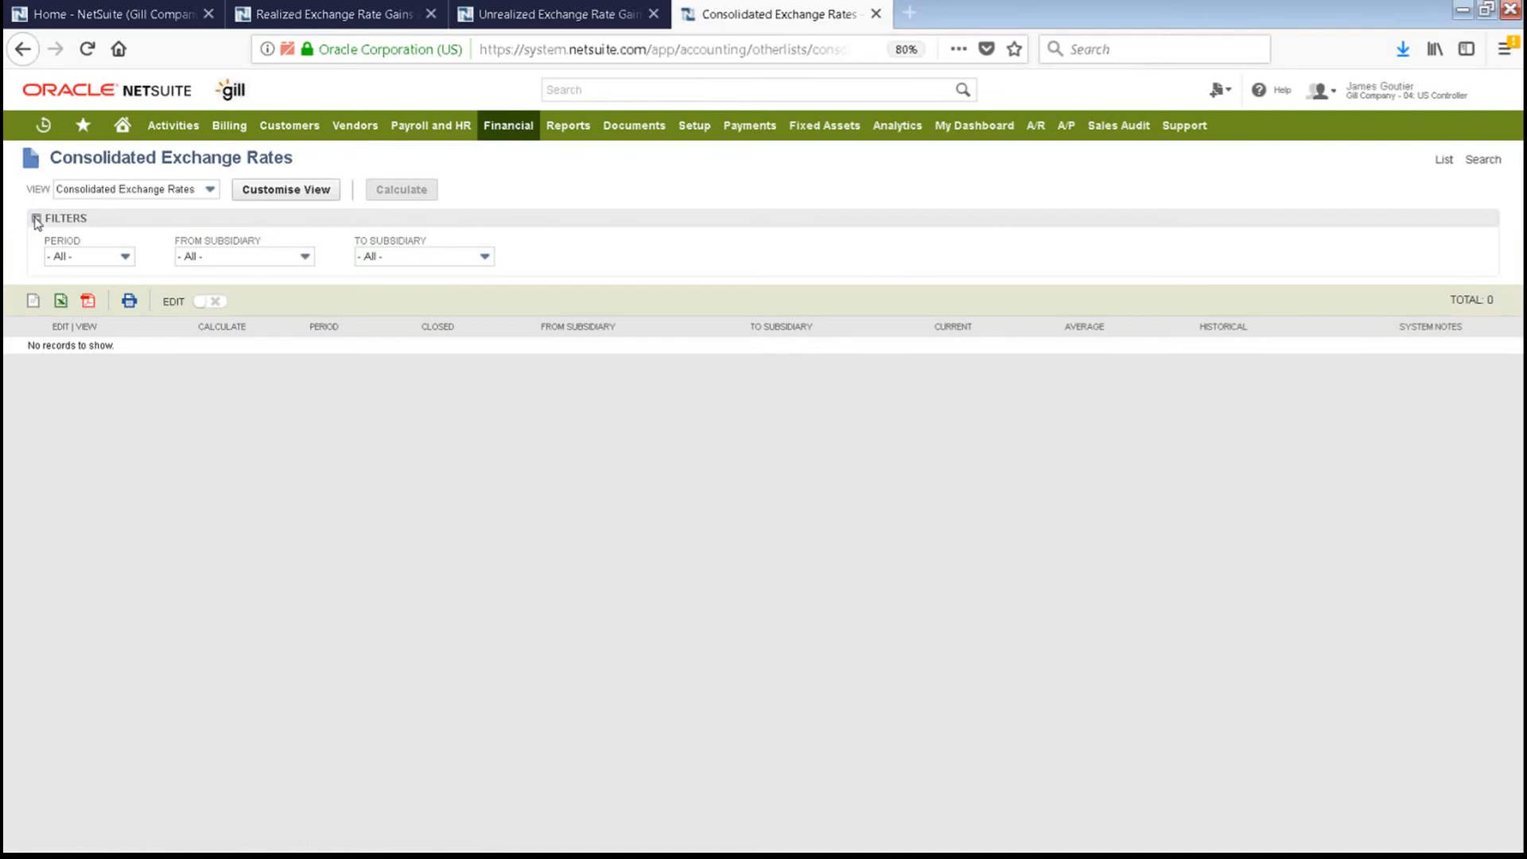
{"action": "left_click", "coordinate": [482, 257]}
{"action": "left_click", "coordinate": [481, 262]}
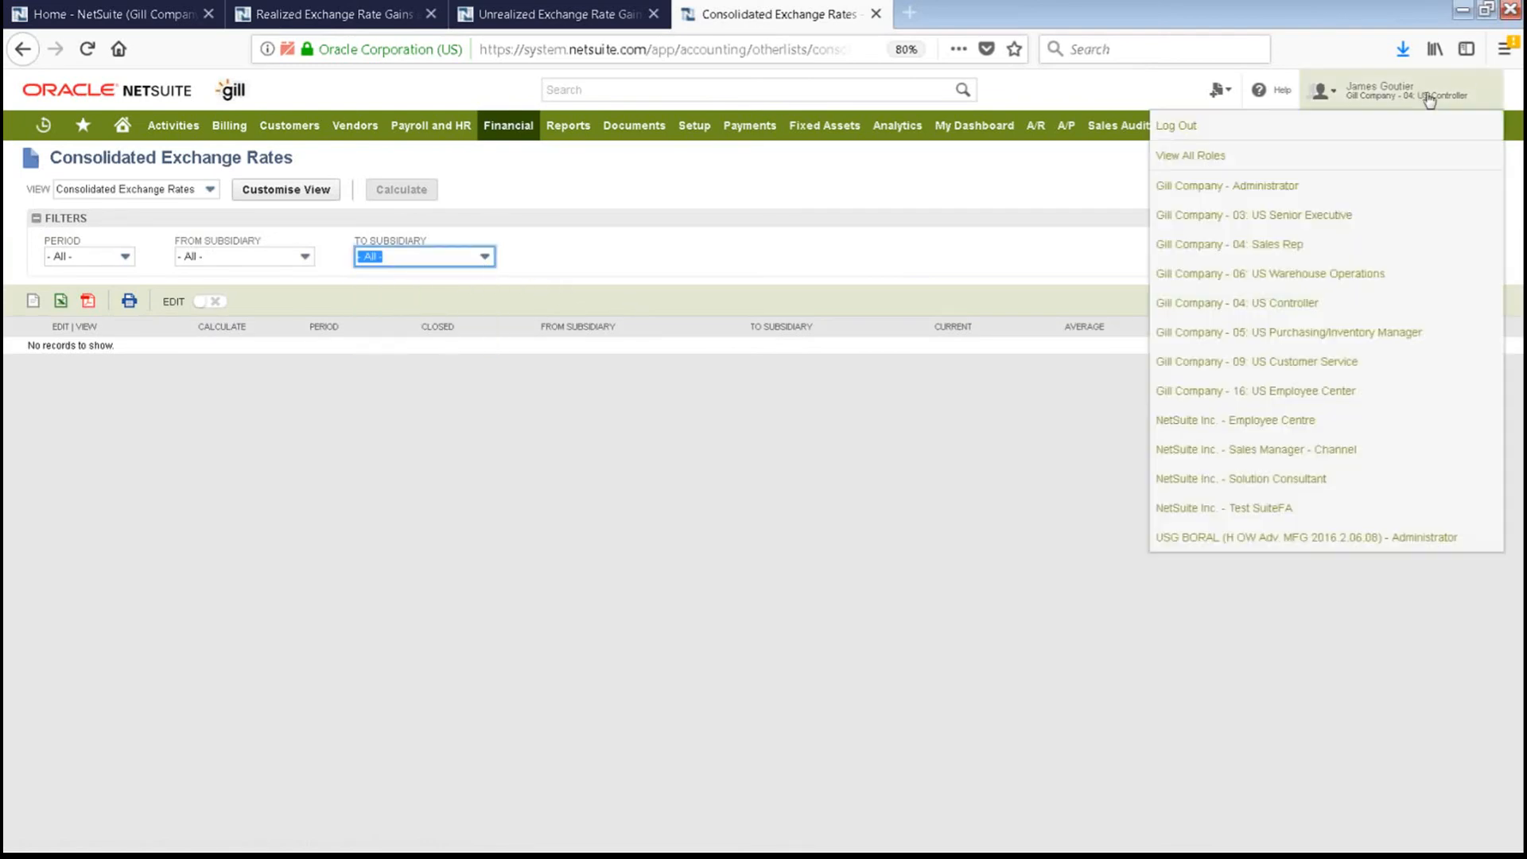
{"action": "left_click", "coordinate": [942, 235]}
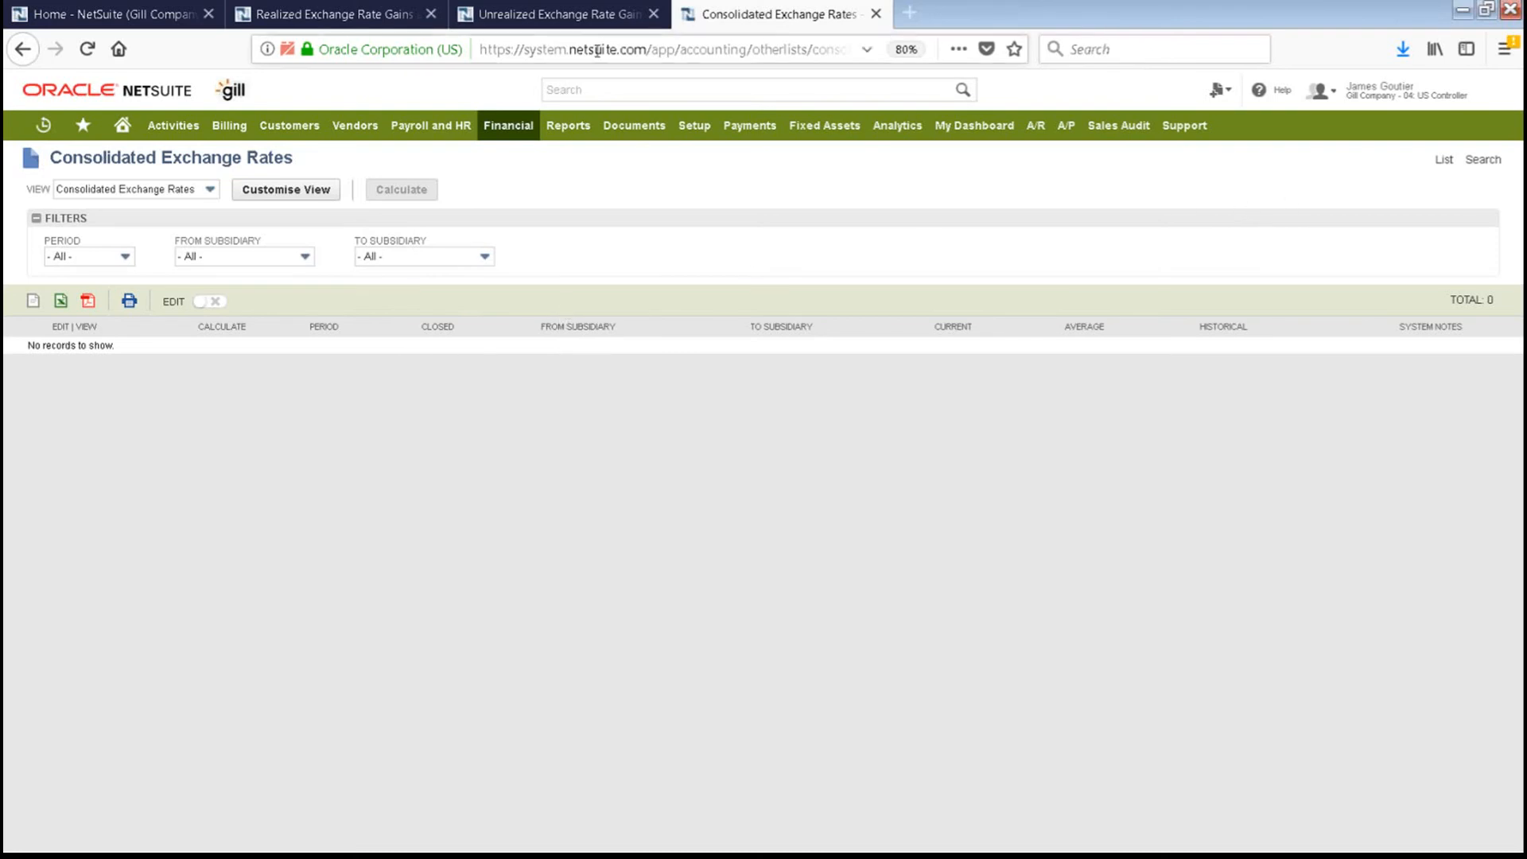
Run the Realized Exchange Rate Gains and Losses report for the period This Fiscal Year.
{"action": "left_click", "coordinate": [549, 17]}
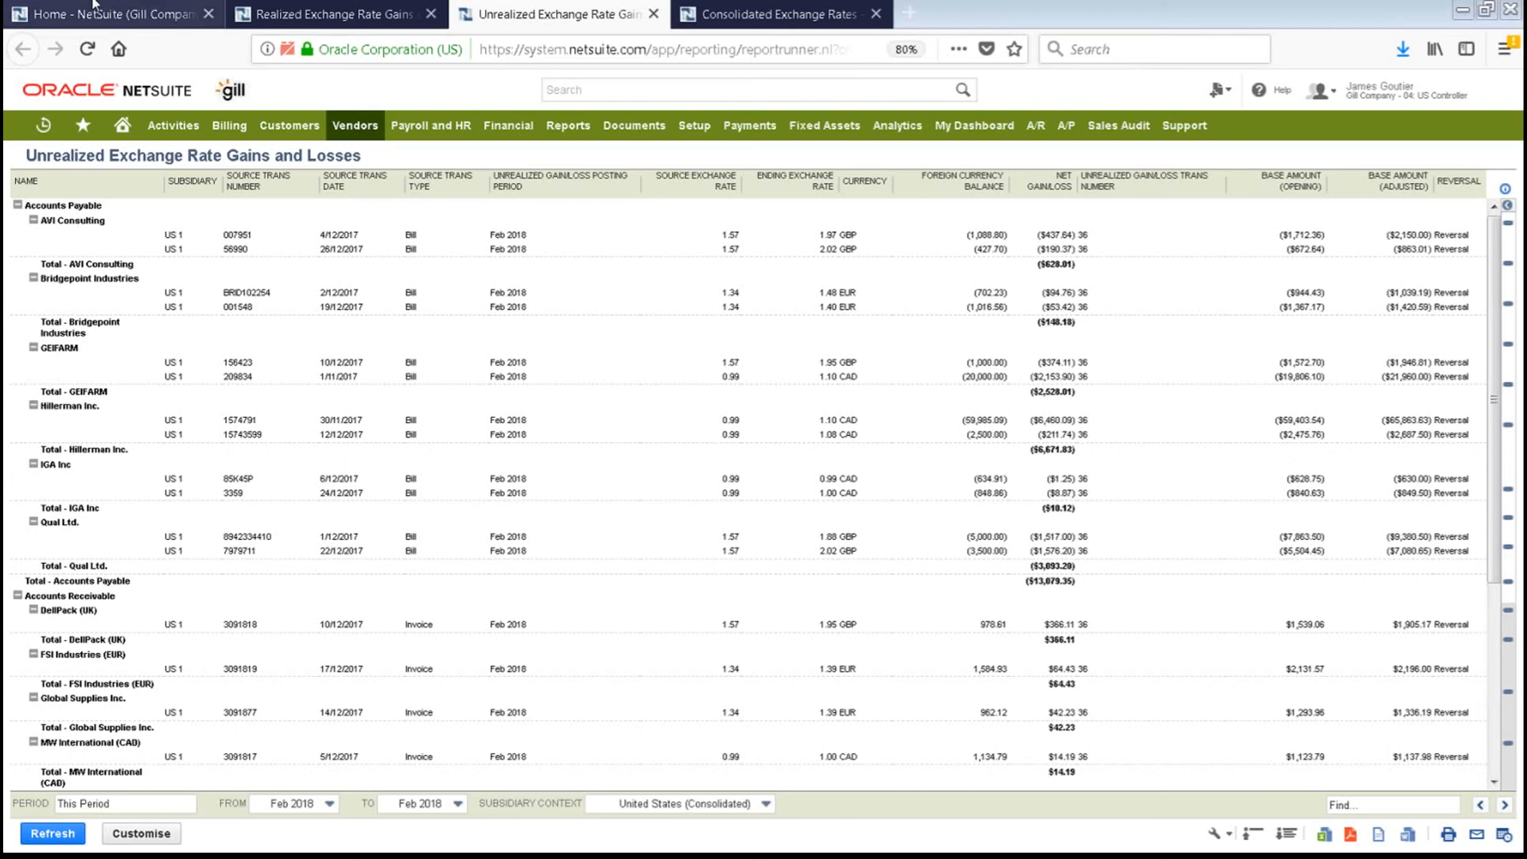
{"action": "left_click", "coordinate": [277, 9]}
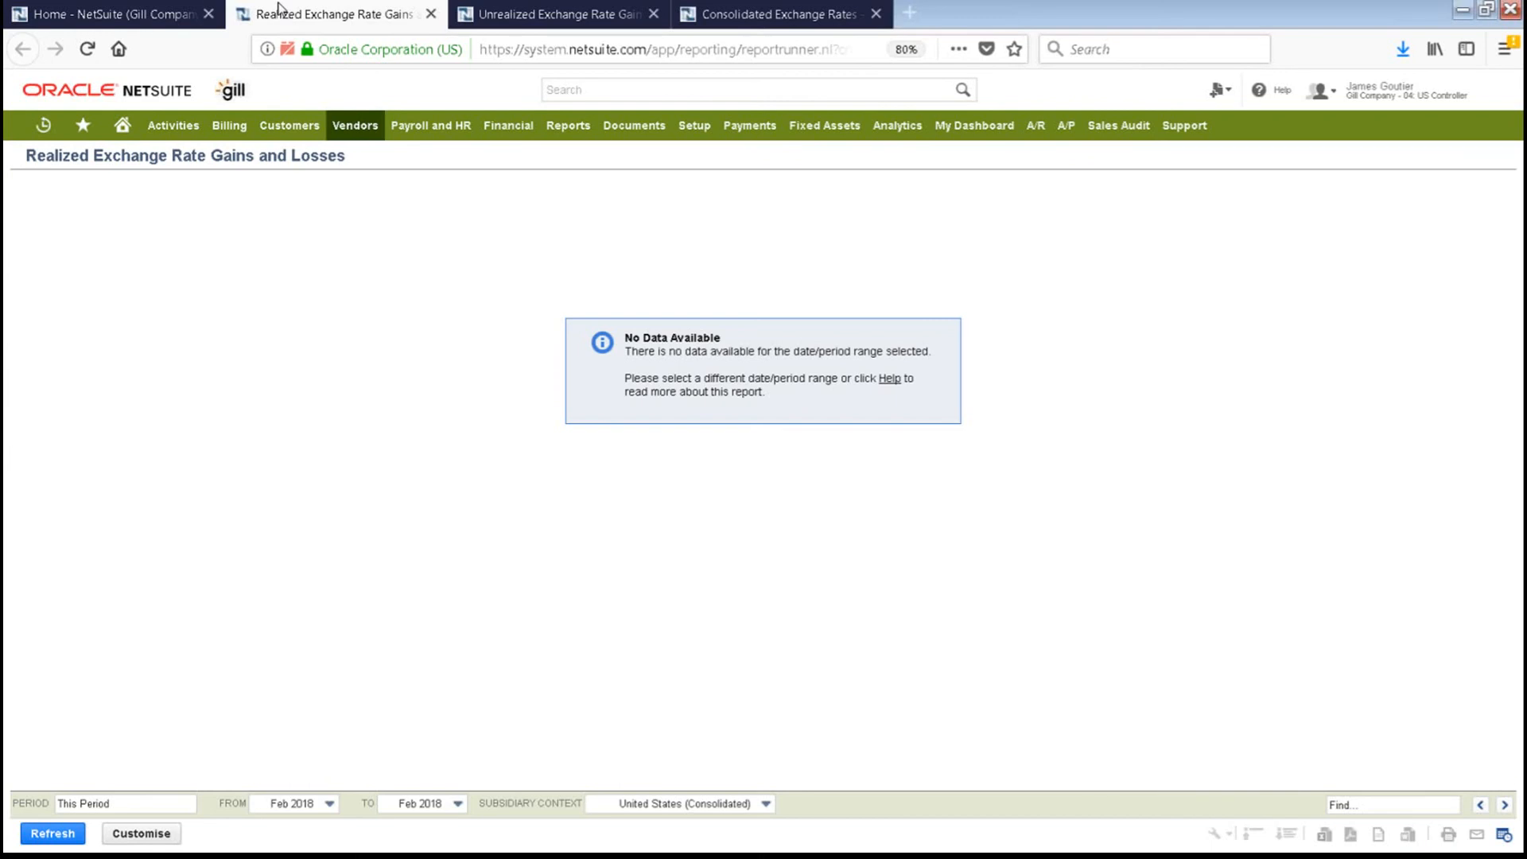
{"action": "left_click", "coordinate": [185, 809]}
{"action": "left_click", "coordinate": [263, 539]}
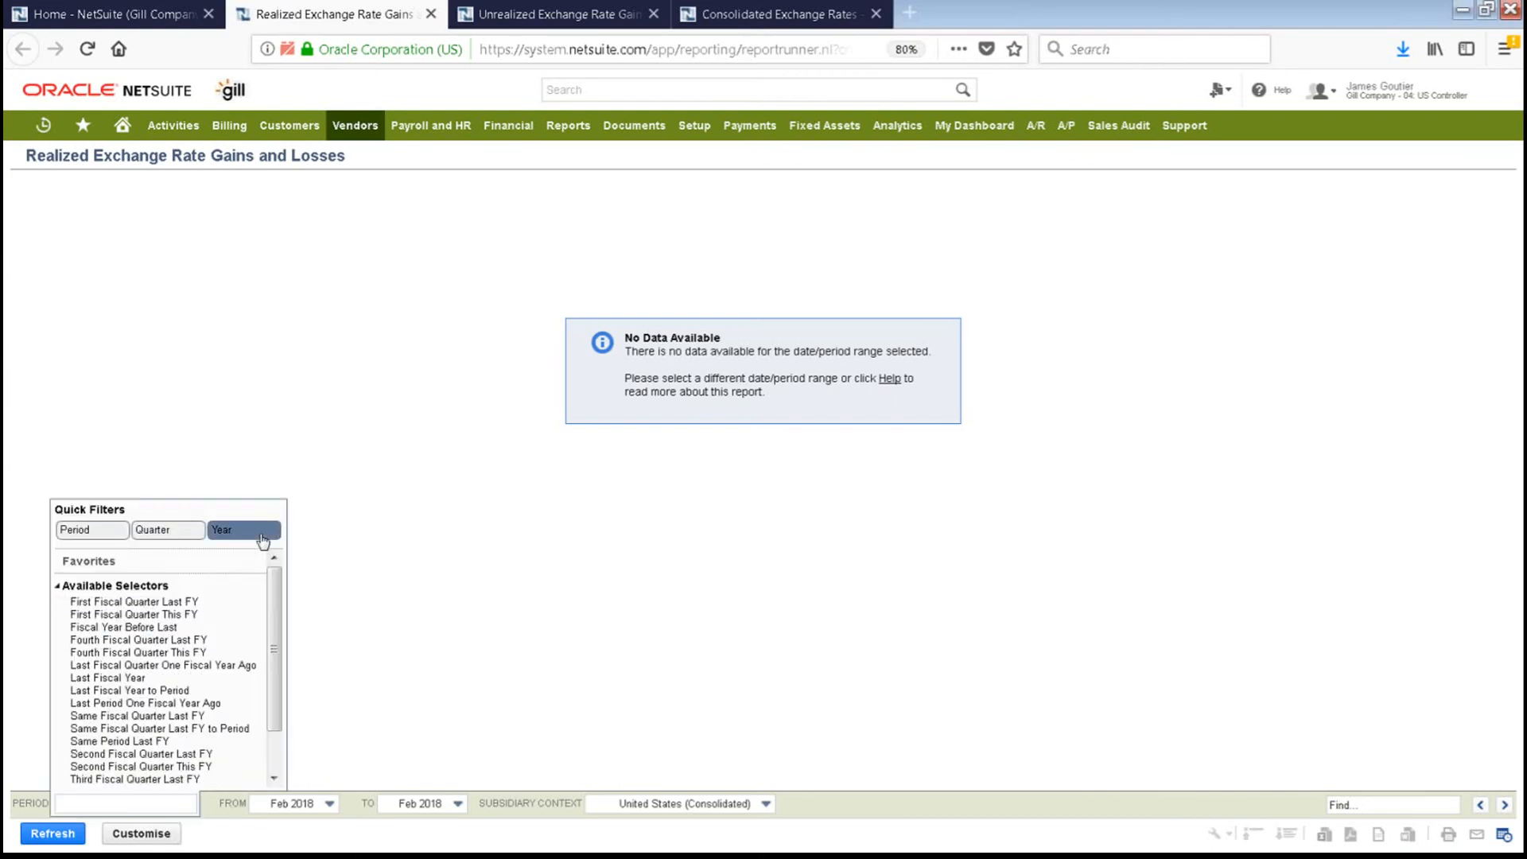
{"action": "scroll", "coordinate": [270, 644], "scroll_direction": "down", "scroll_amount": 1}
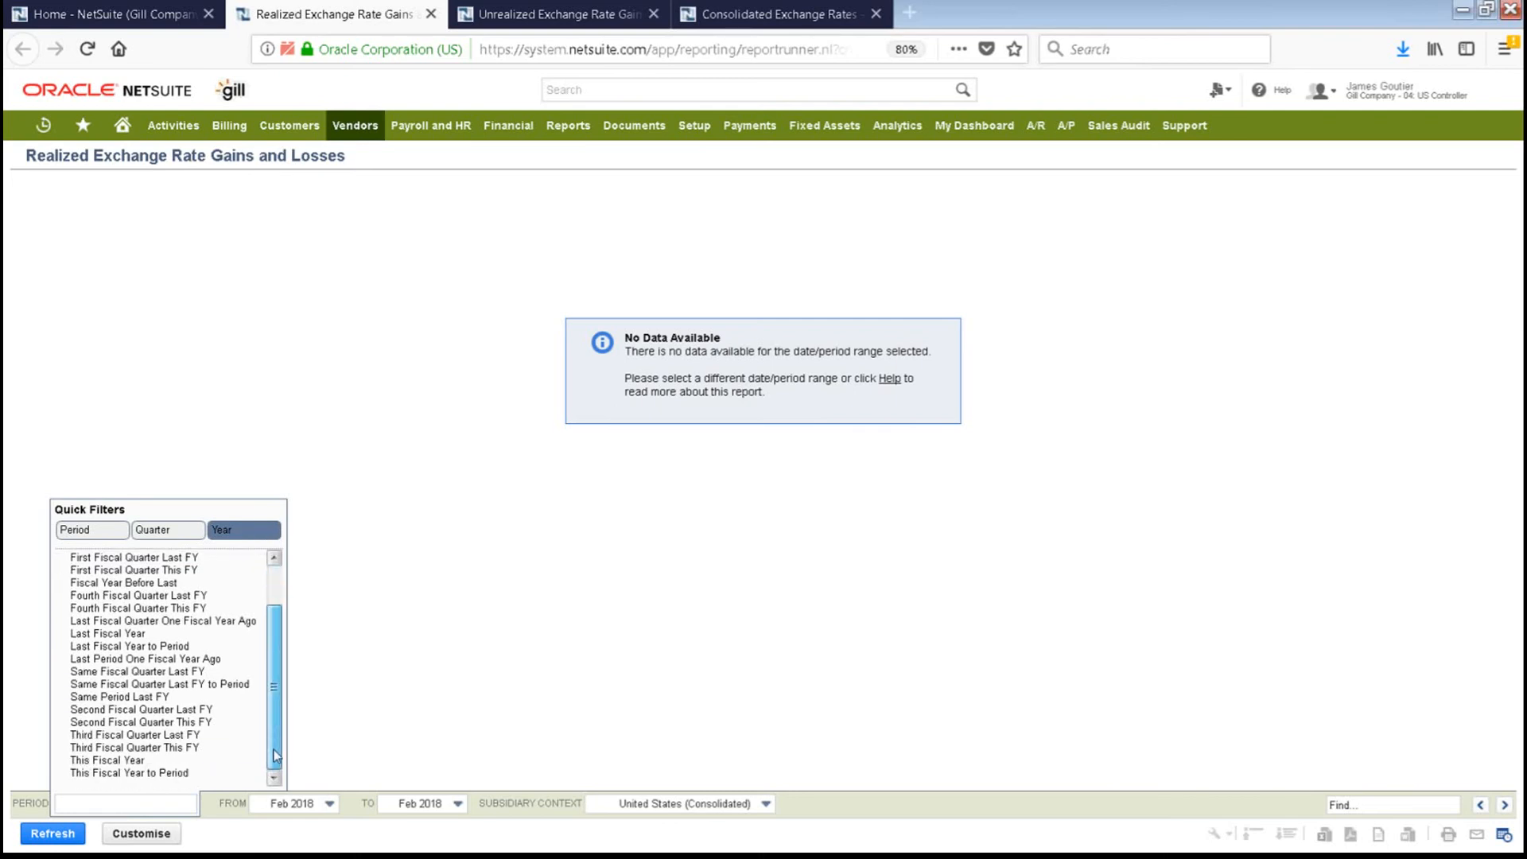
{"action": "left_click", "coordinate": [175, 762]}
{"action": "left_click", "coordinate": [53, 832]}
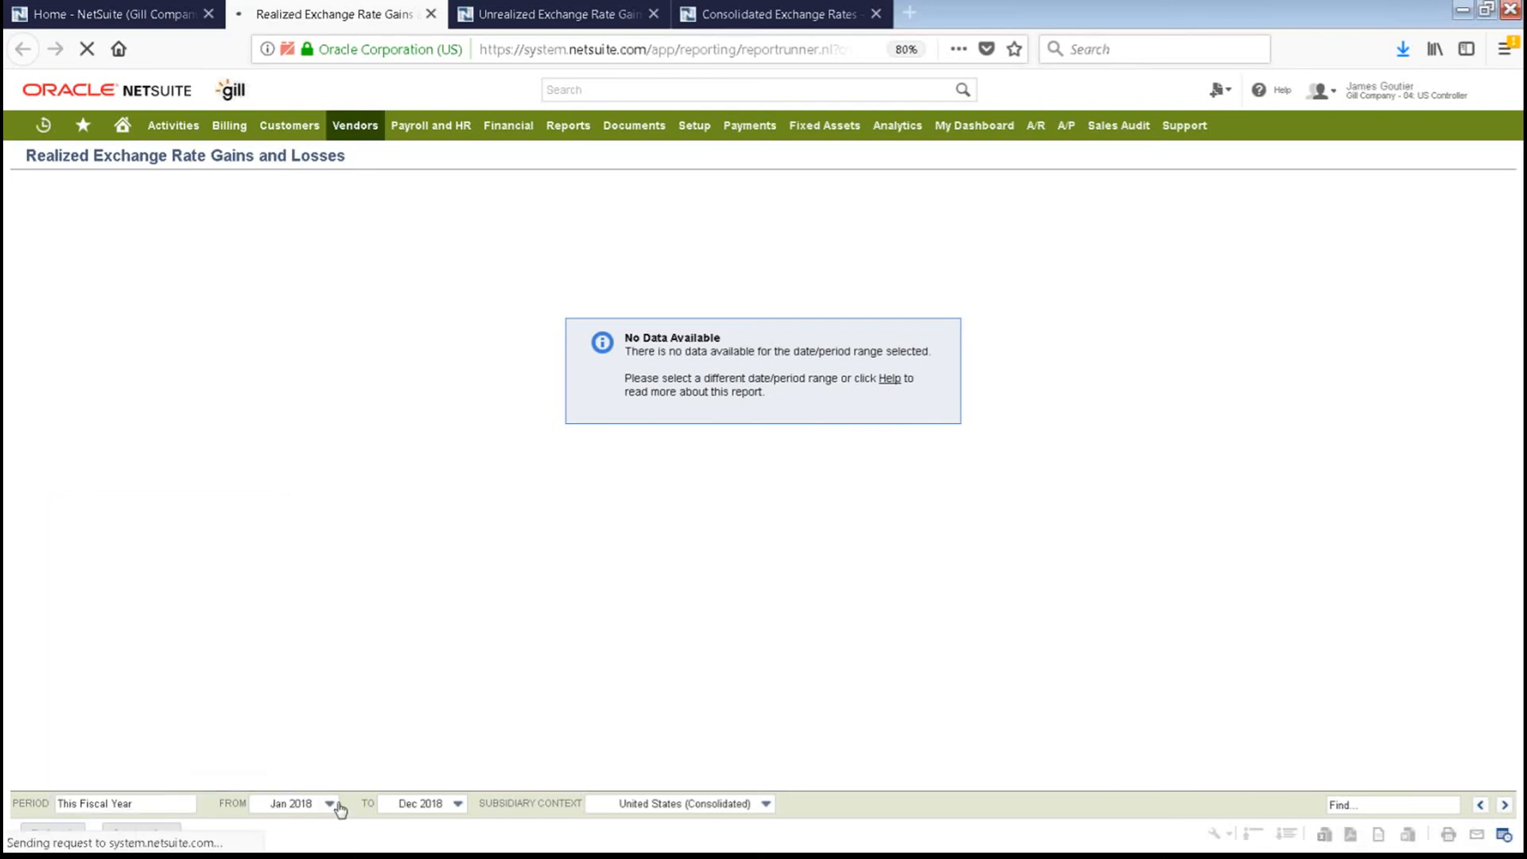
{"action": "left_click", "coordinate": [330, 804]}
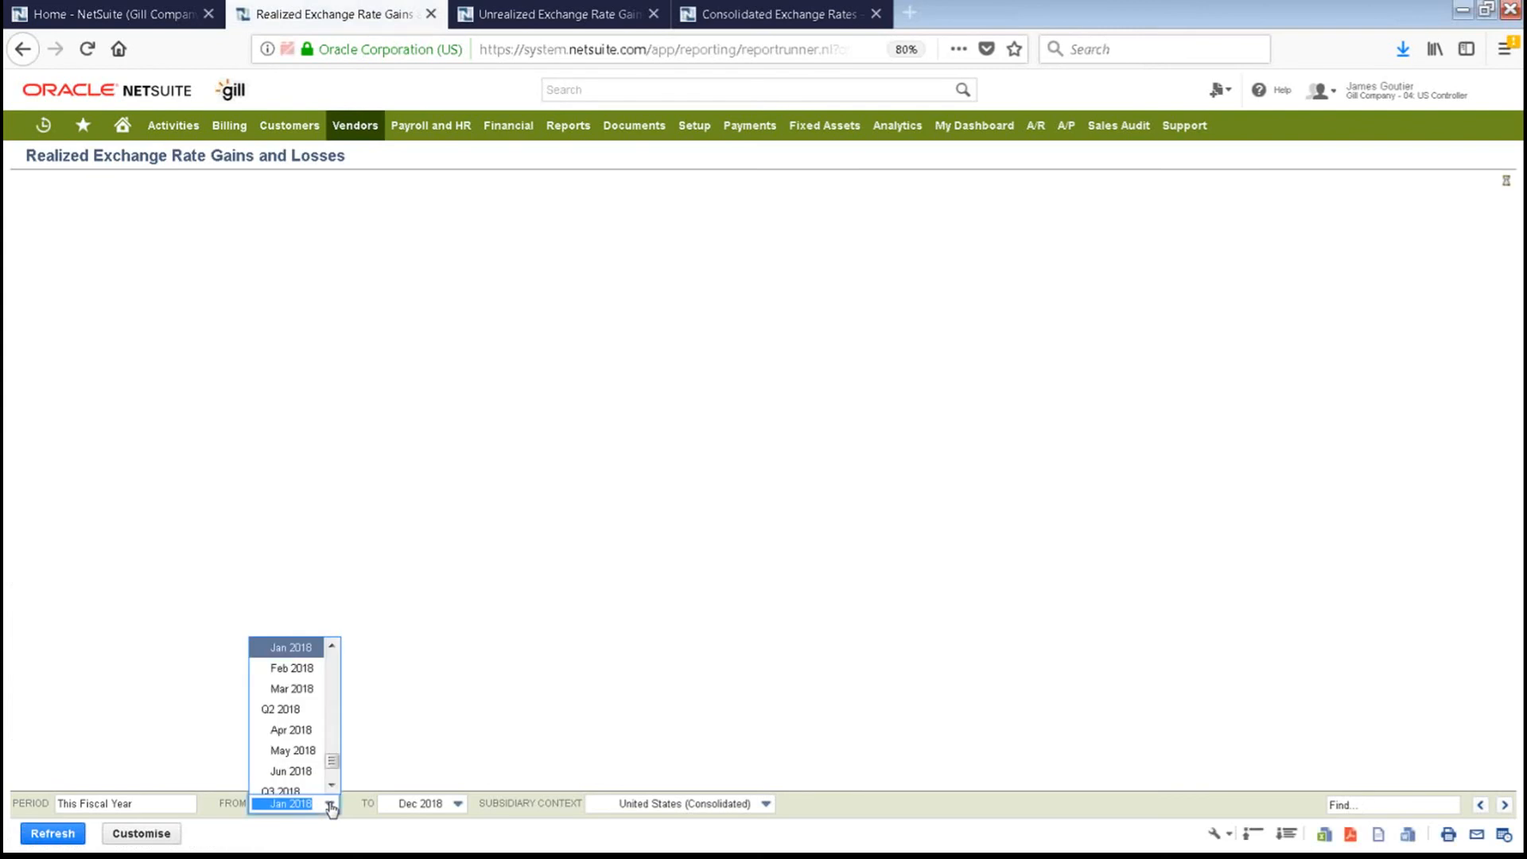
{"action": "scroll", "coordinate": [333, 739], "scroll_direction": "down", "scroll_amount": 8}
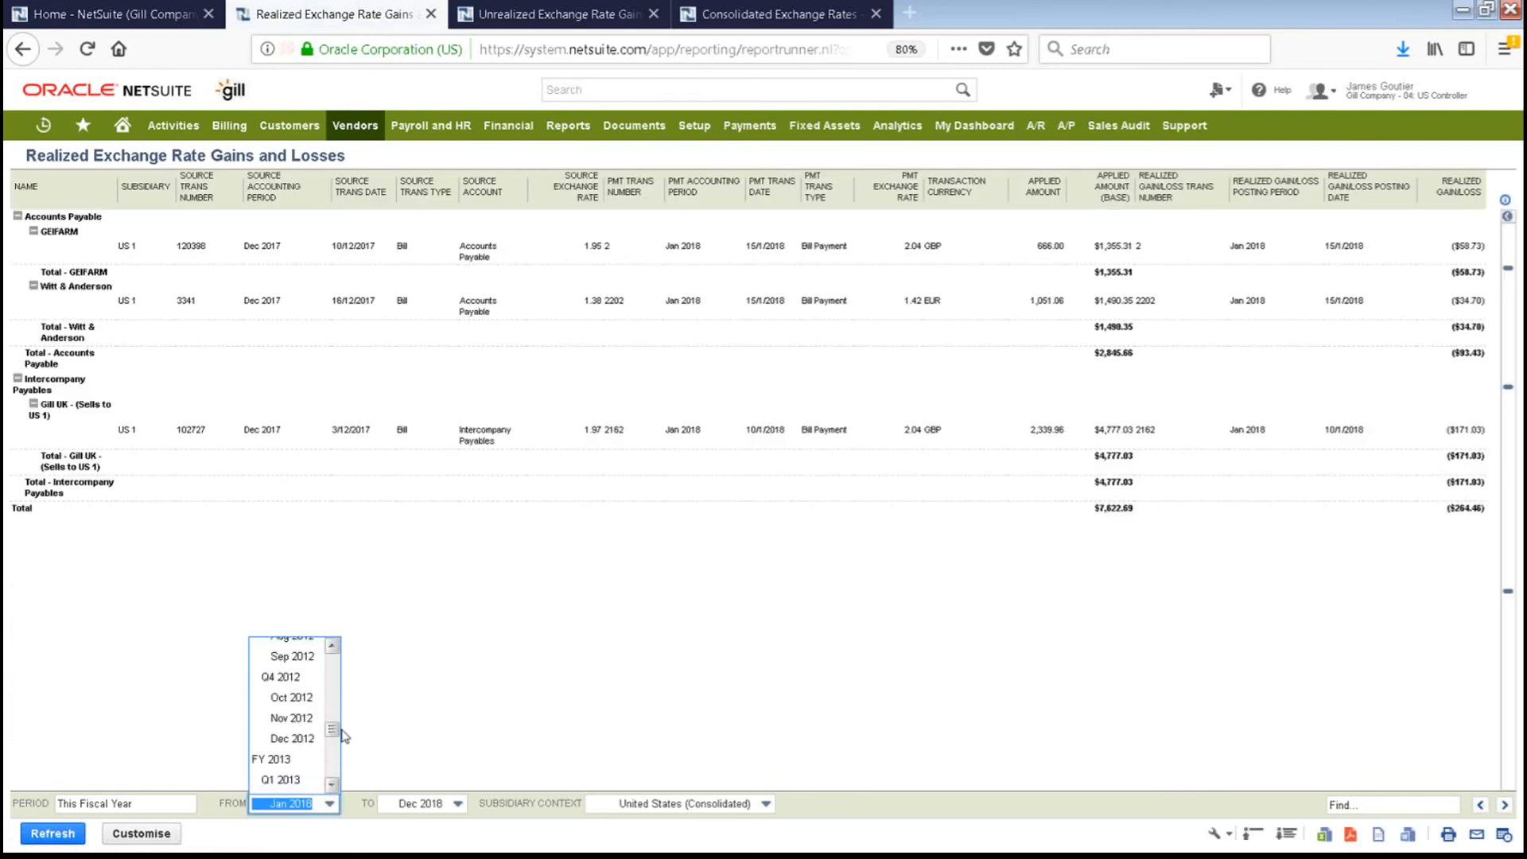
{"action": "left_click", "coordinate": [450, 692]}
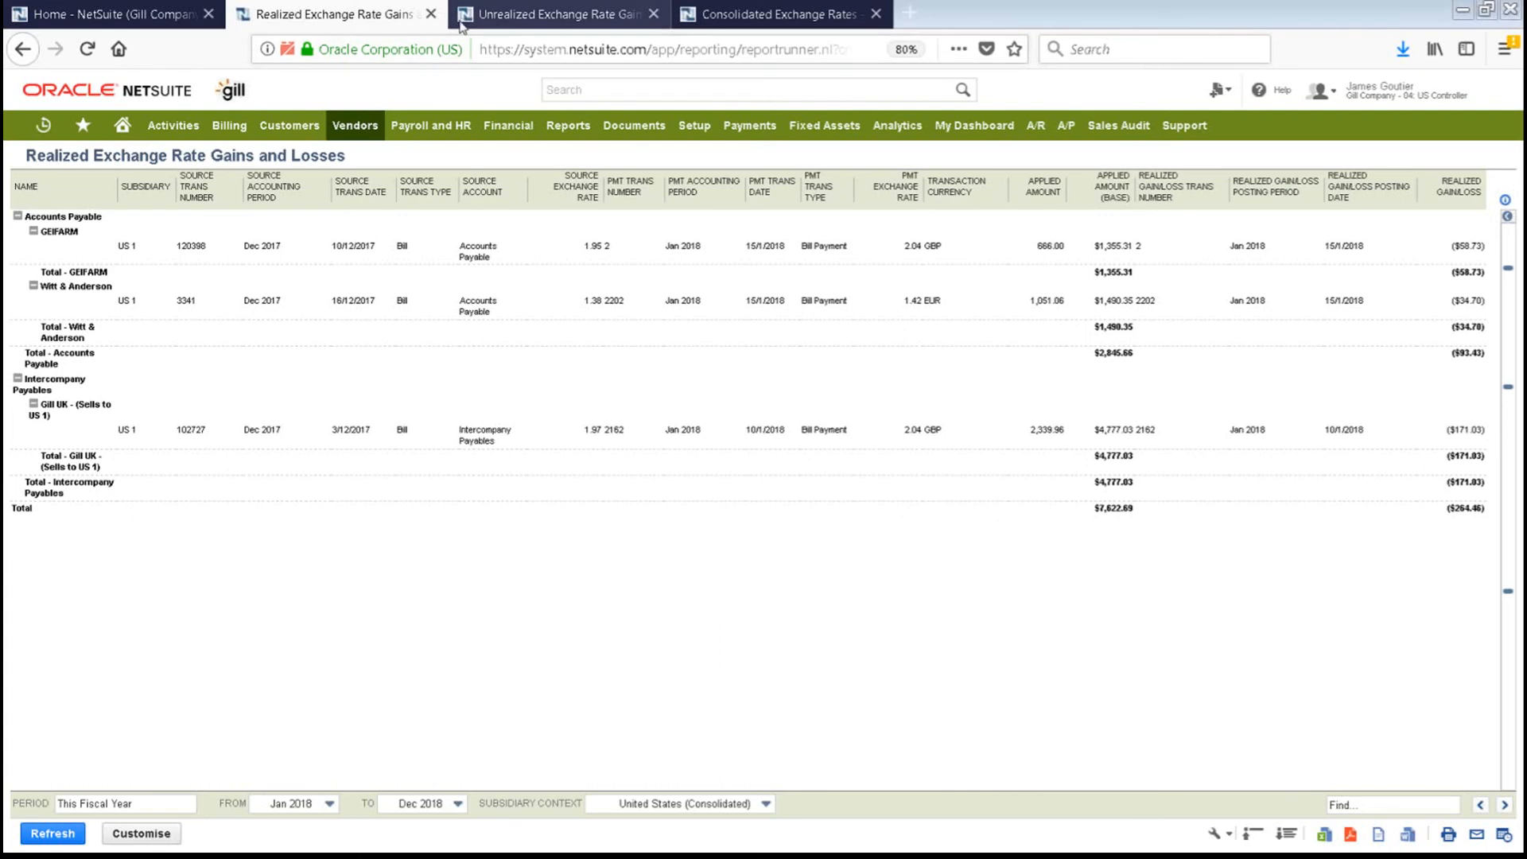
Close the Realized, Unrealized and Consolidated Exchange Rates pages to return to the home dashboard.
{"action": "left_click", "coordinate": [430, 14]}
{"action": "left_click", "coordinate": [431, 14]}
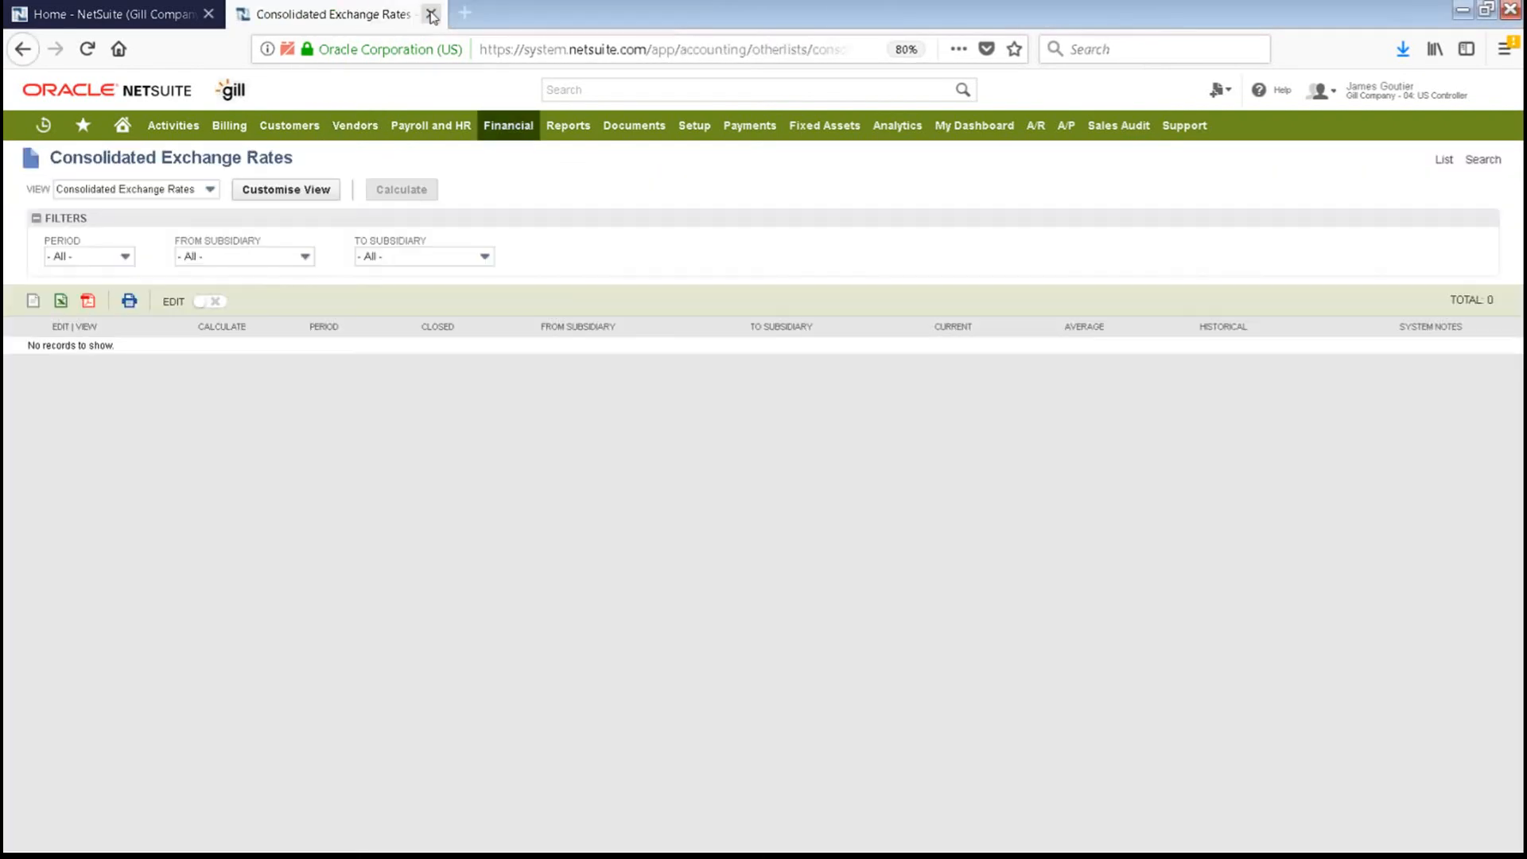
{"action": "left_click", "coordinate": [430, 13]}
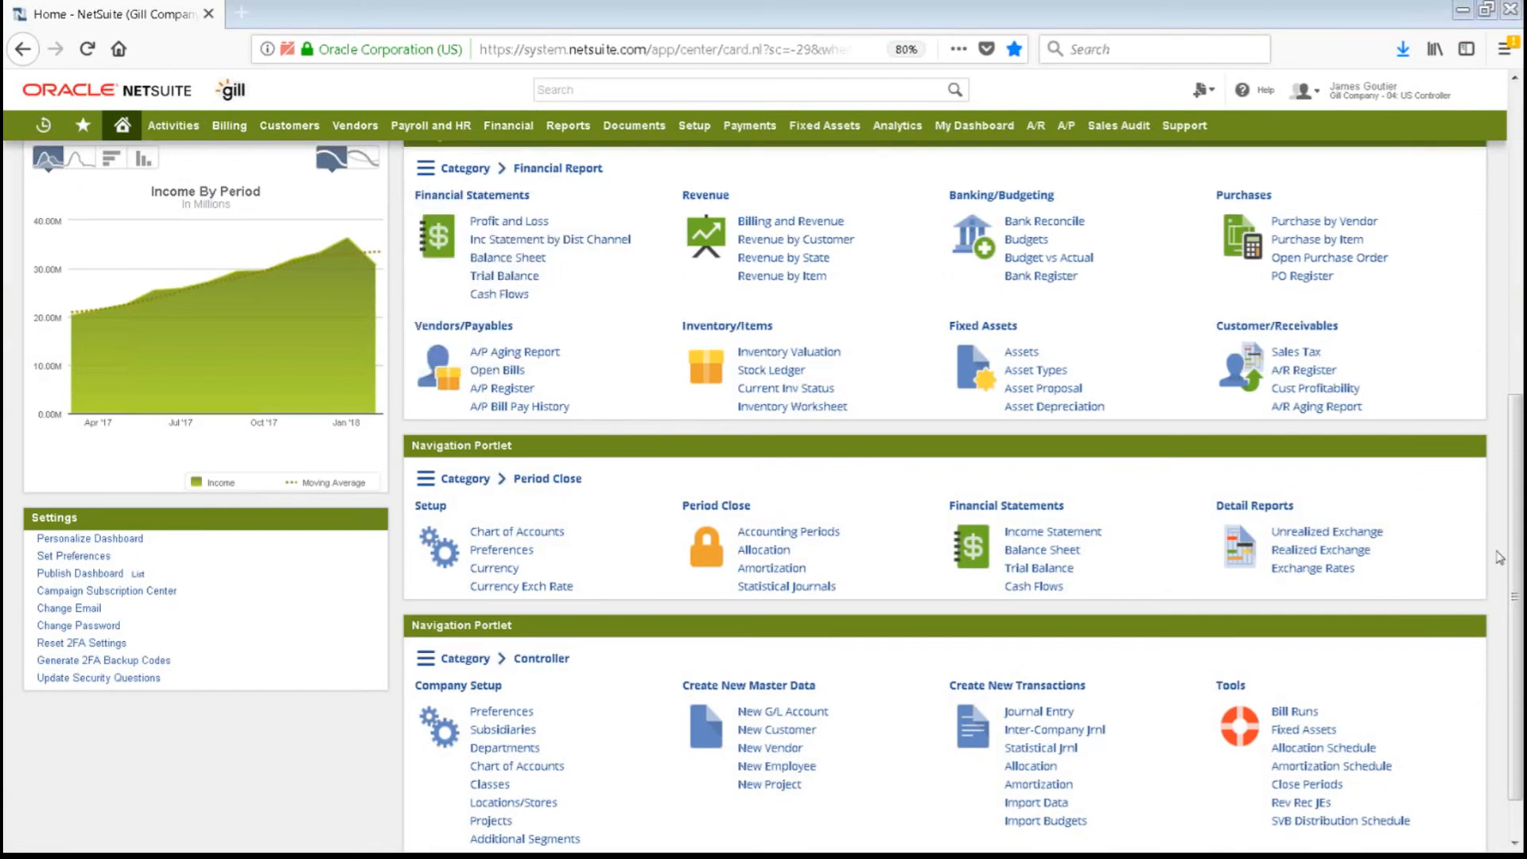
Review the Fixed Assets list and transaction options and open the list of fixed assets.
{"action": "left_click", "coordinate": [1520, 436]}
{"action": "left_click_drag", "start_coordinate": [1519, 436], "coordinate": [1520, 469]}
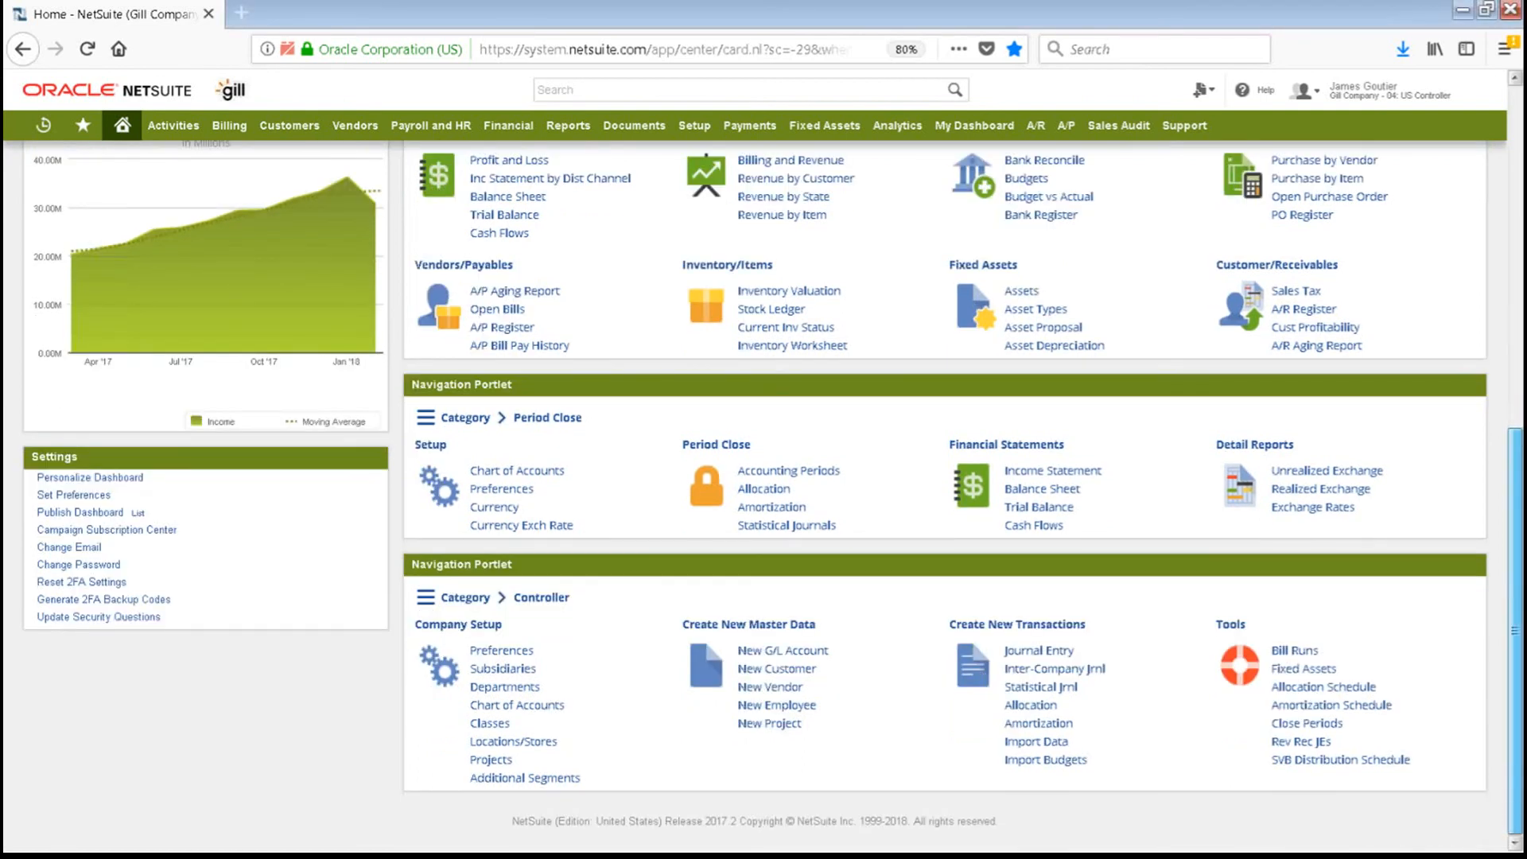
{"action": "left_click_drag", "start_coordinate": [1516, 469], "coordinate": [1515, 451]}
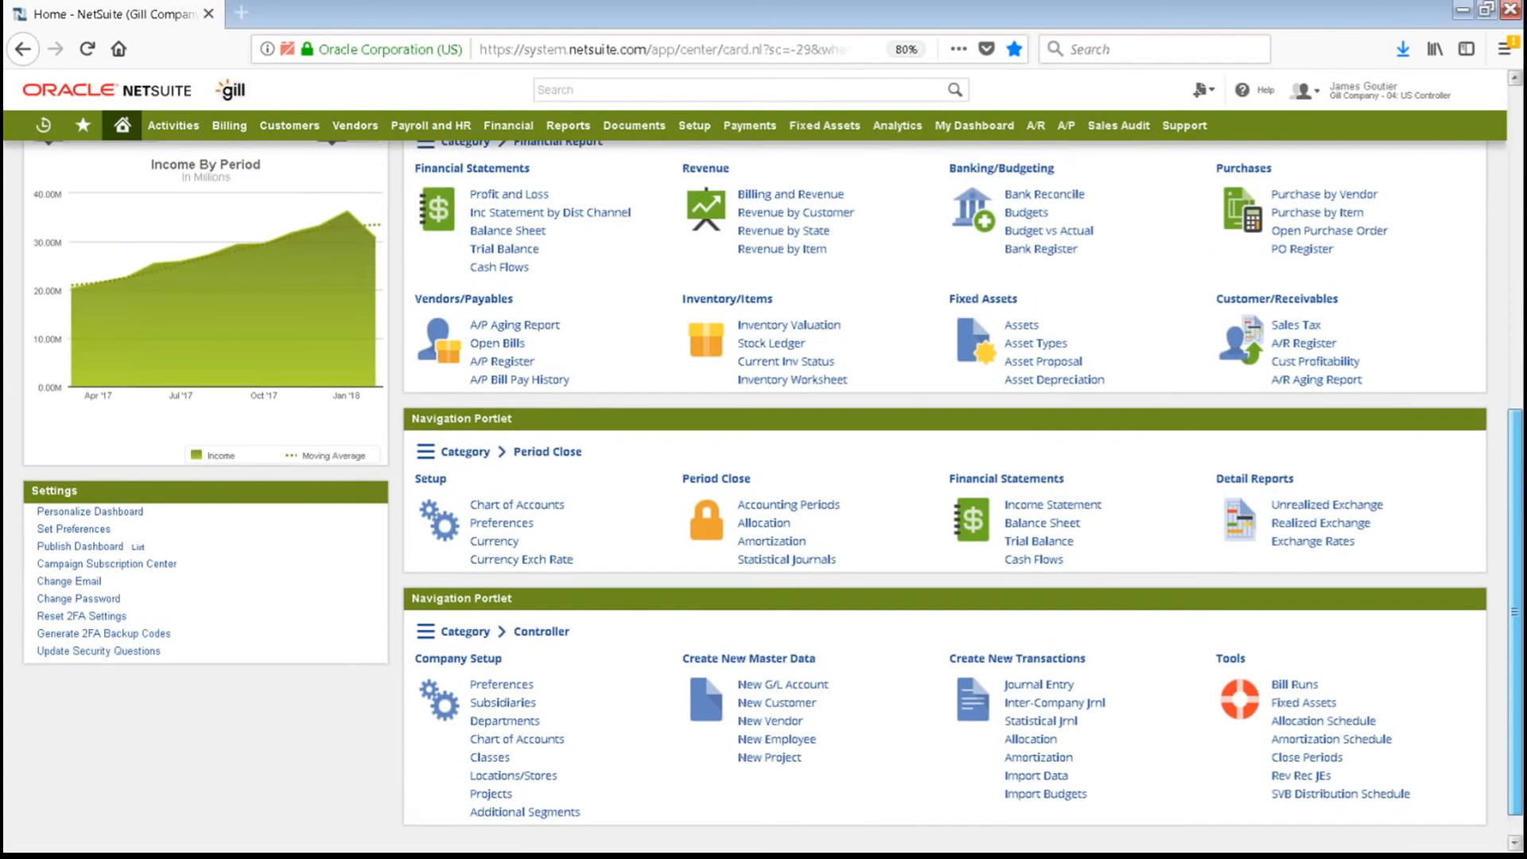
{"action": "mouse_move", "coordinate": [852, 137]}
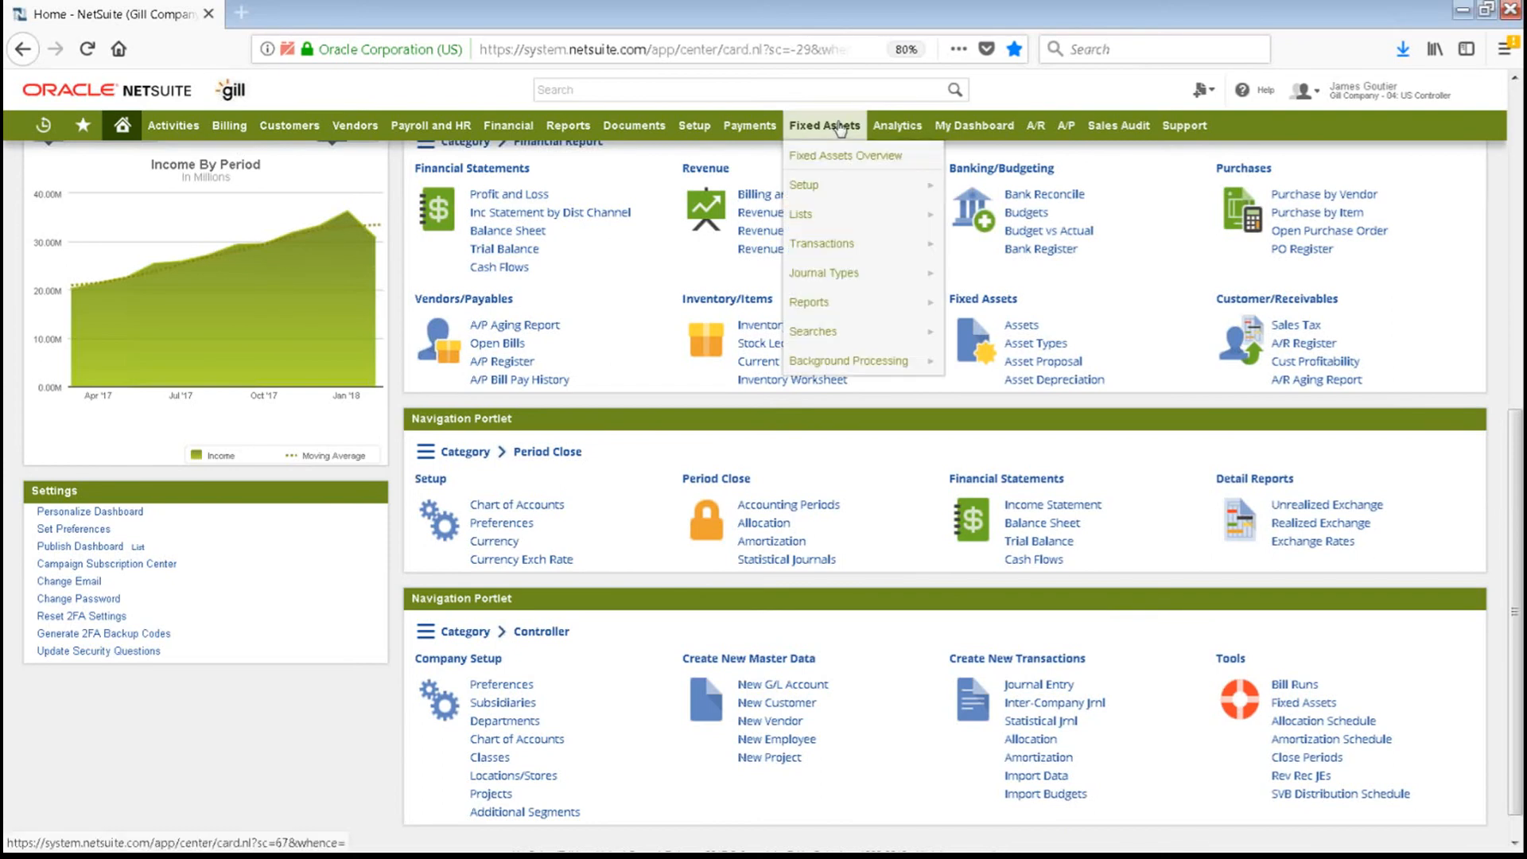
{"action": "mouse_move", "coordinate": [853, 209]}
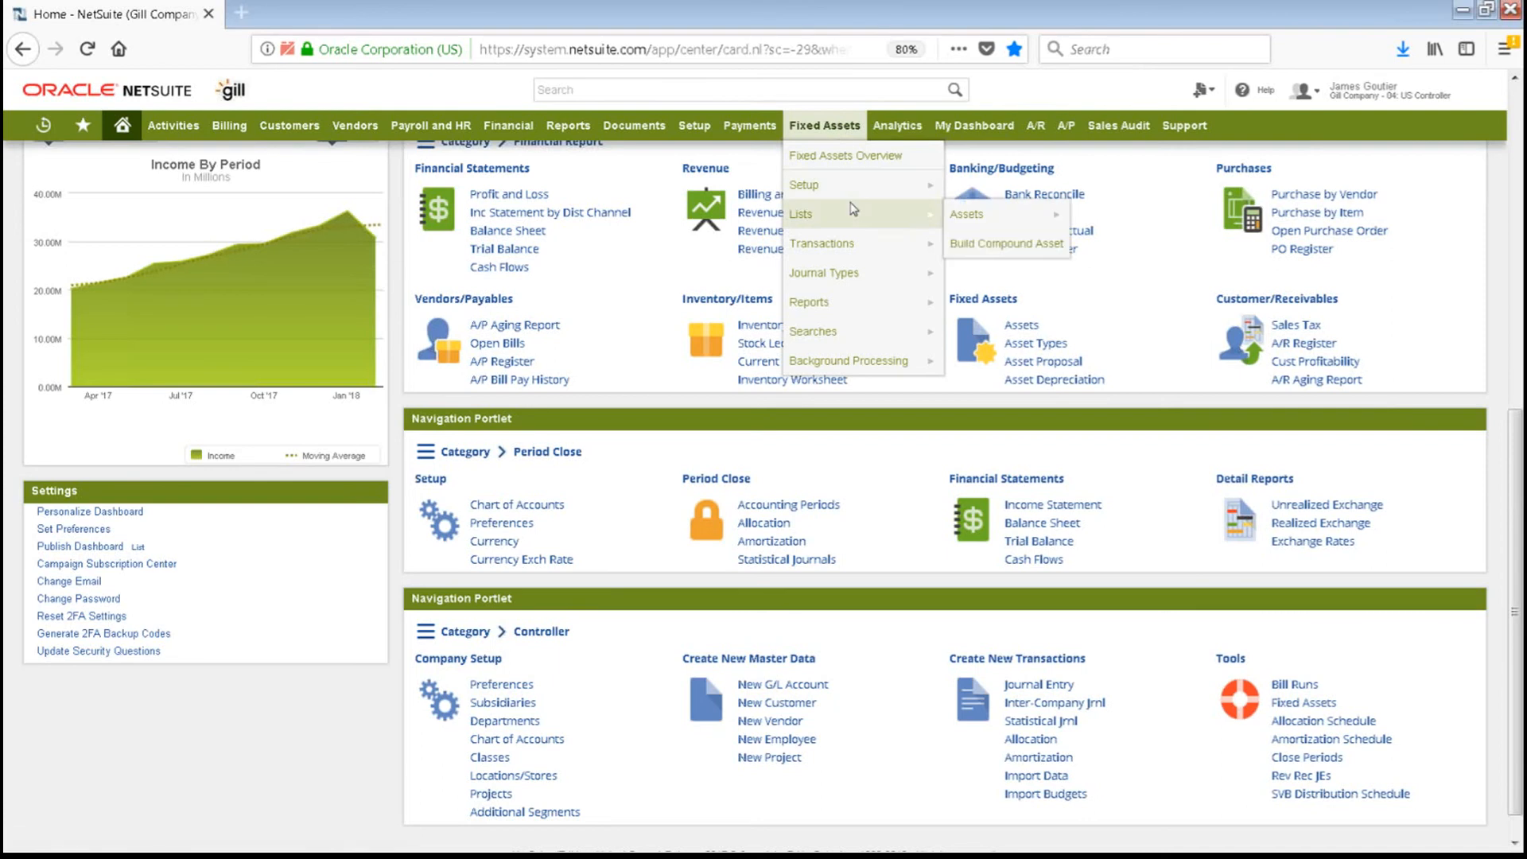
{"action": "mouse_move", "coordinate": [853, 243]}
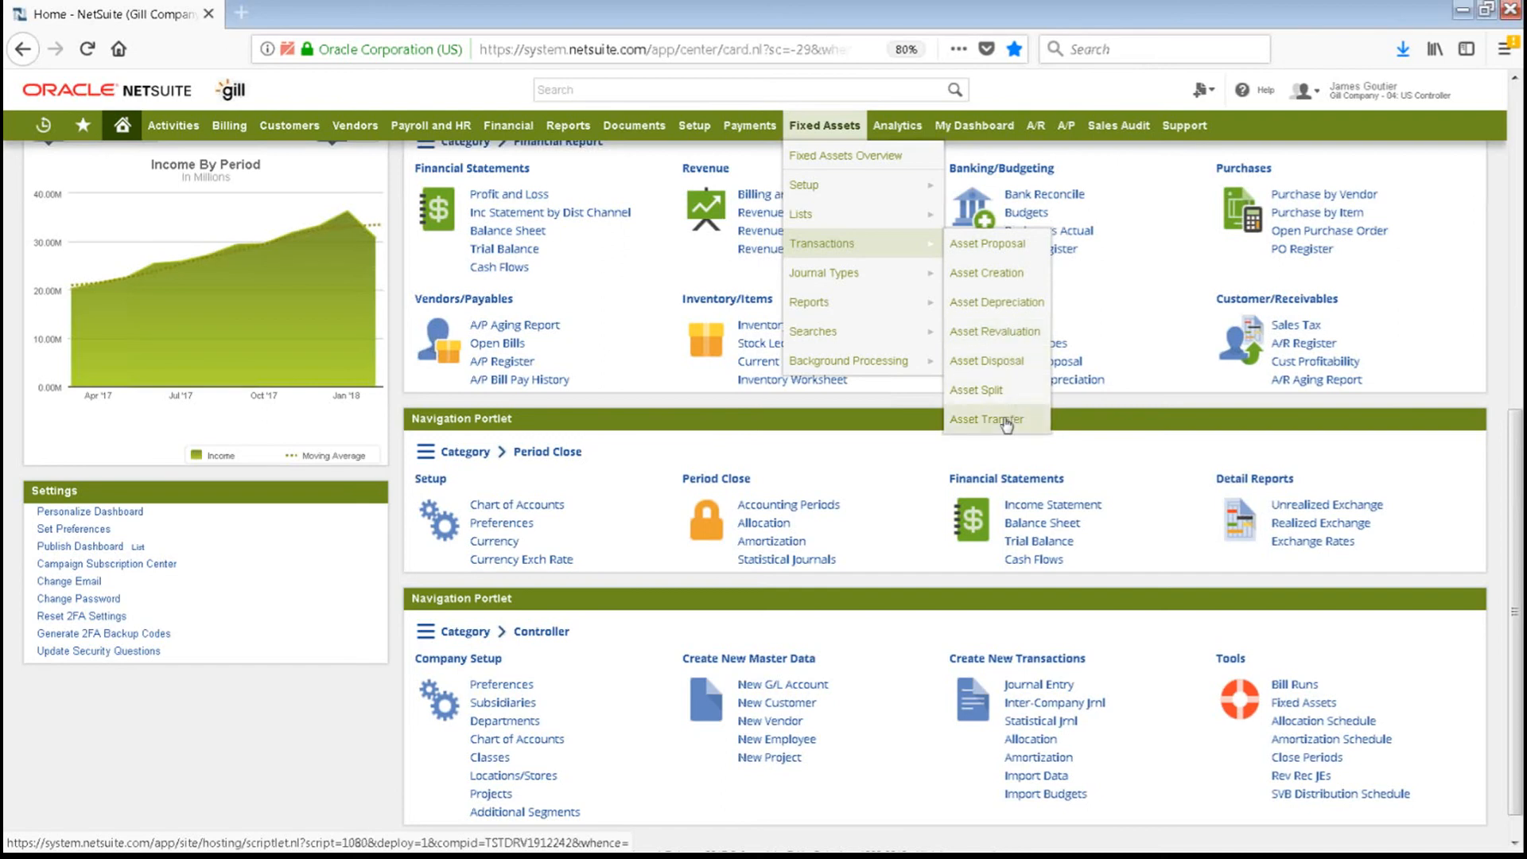
{"action": "left_click", "coordinate": [964, 222]}
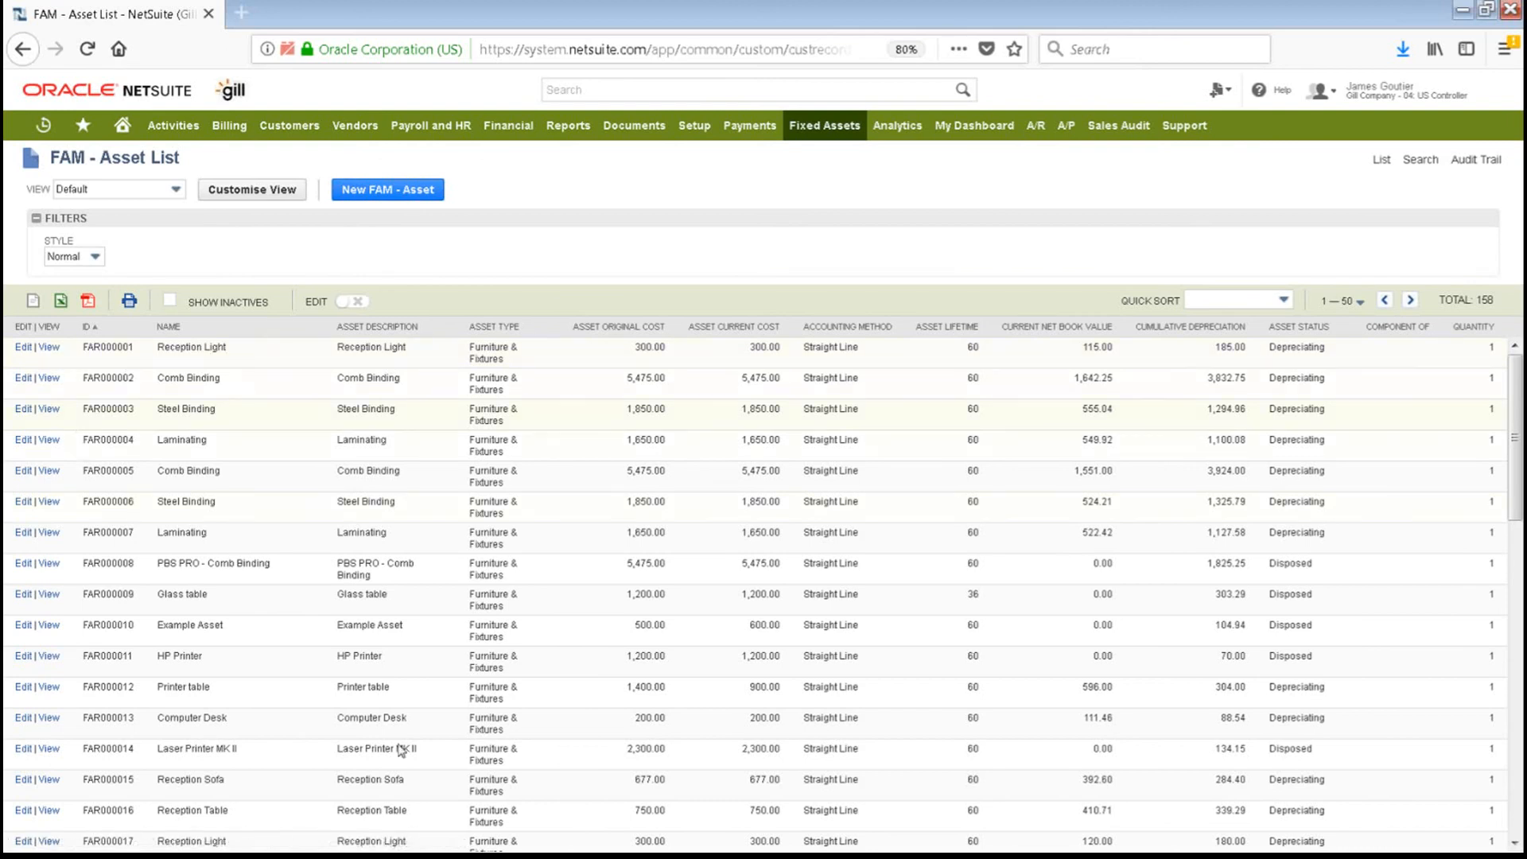
View the Reception Light asset FAR000001 and examine its General, Accounts, Lease, Insurance and Maintenance details.
{"action": "left_click", "coordinate": [43, 350]}
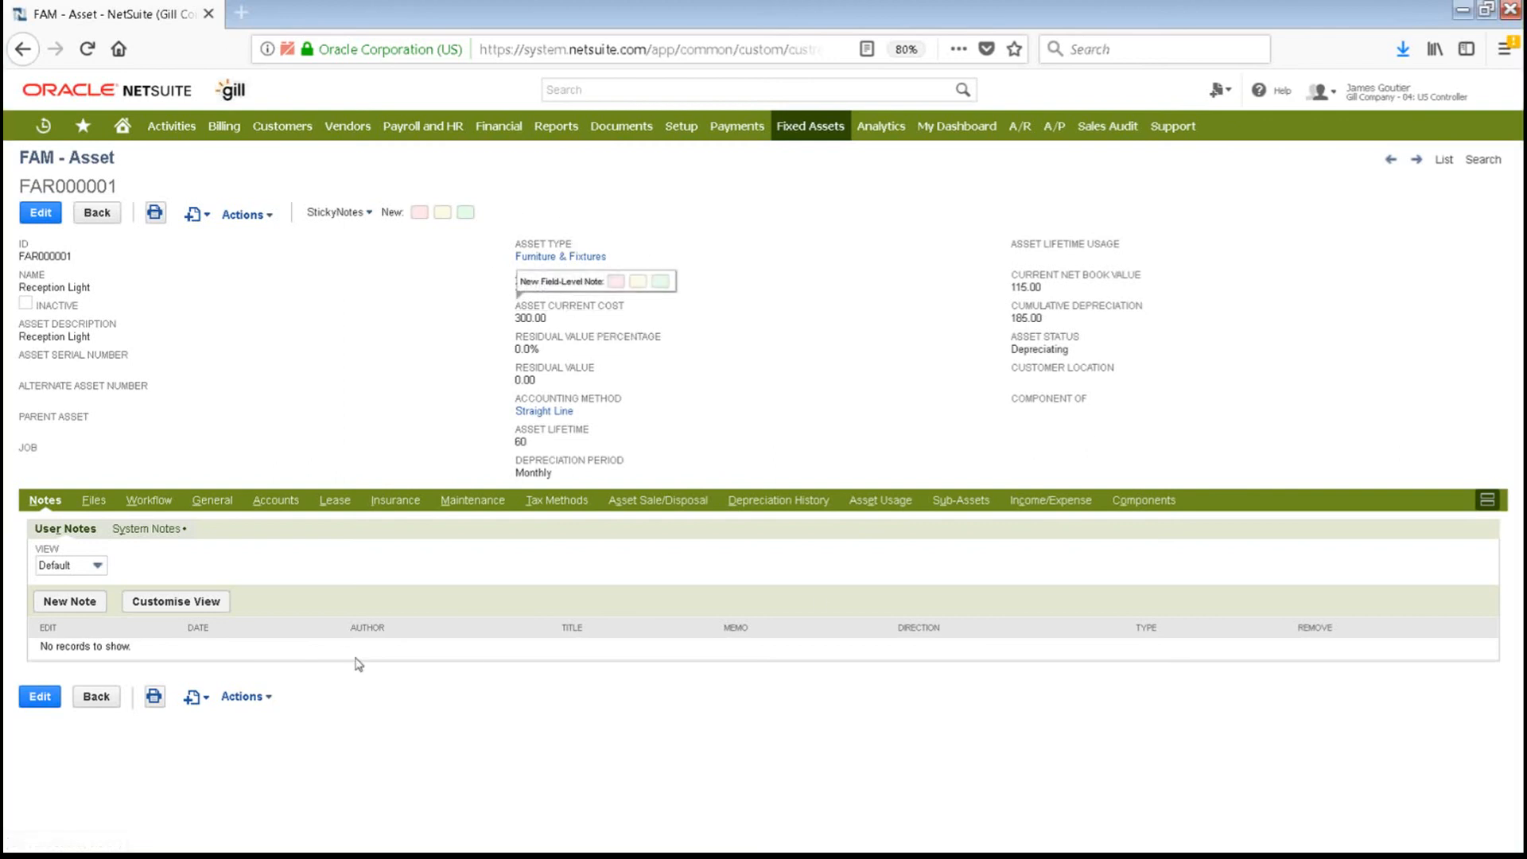
{"action": "left_click", "coordinate": [222, 505]}
{"action": "scroll", "coordinate": [285, 590], "scroll_direction": "down", "scroll_amount": 1}
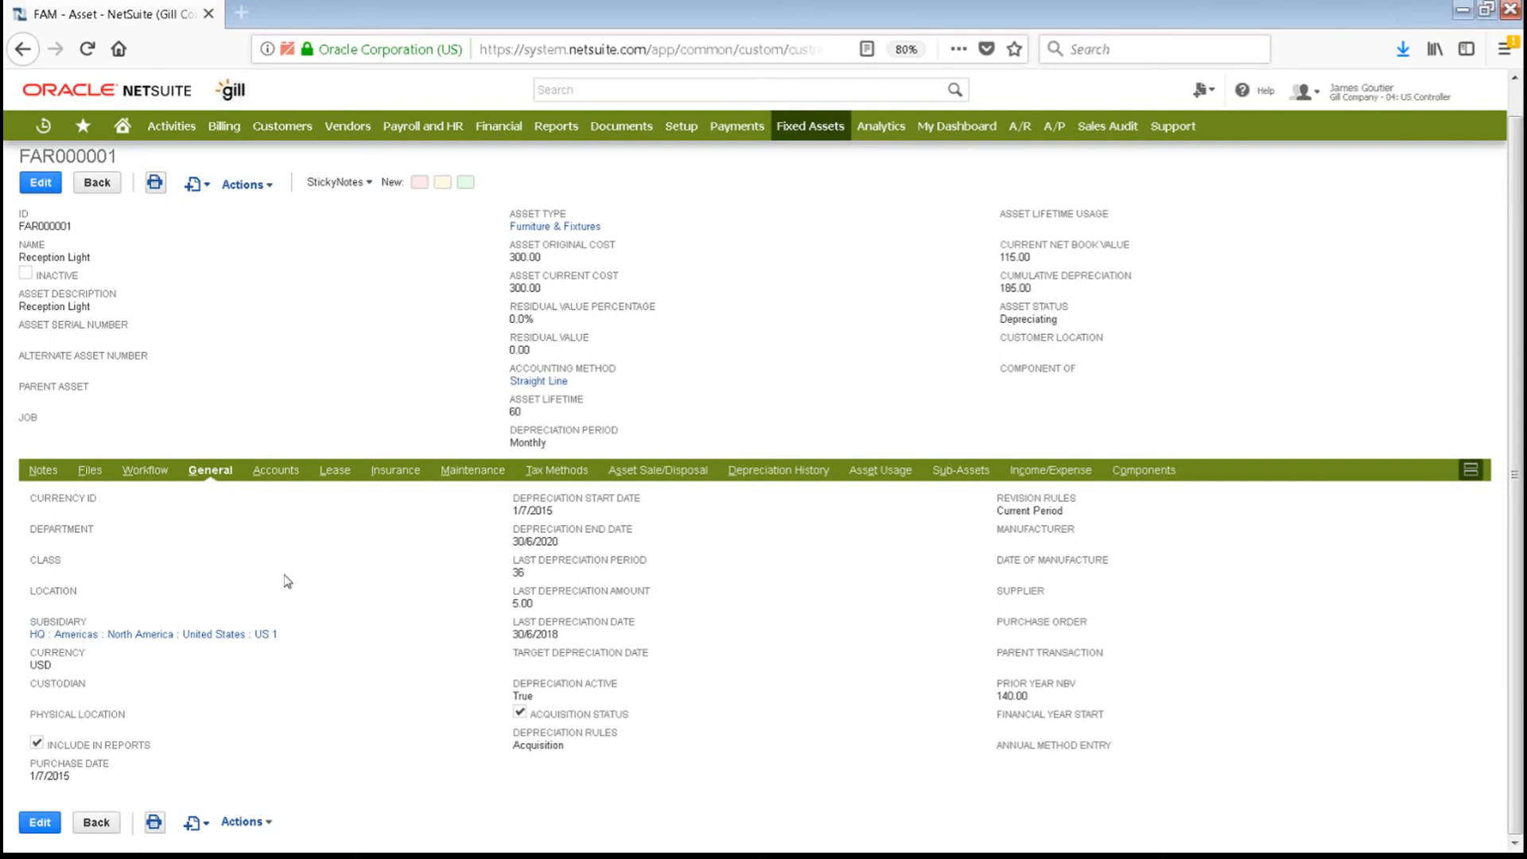
{"action": "left_click", "coordinate": [276, 475]}
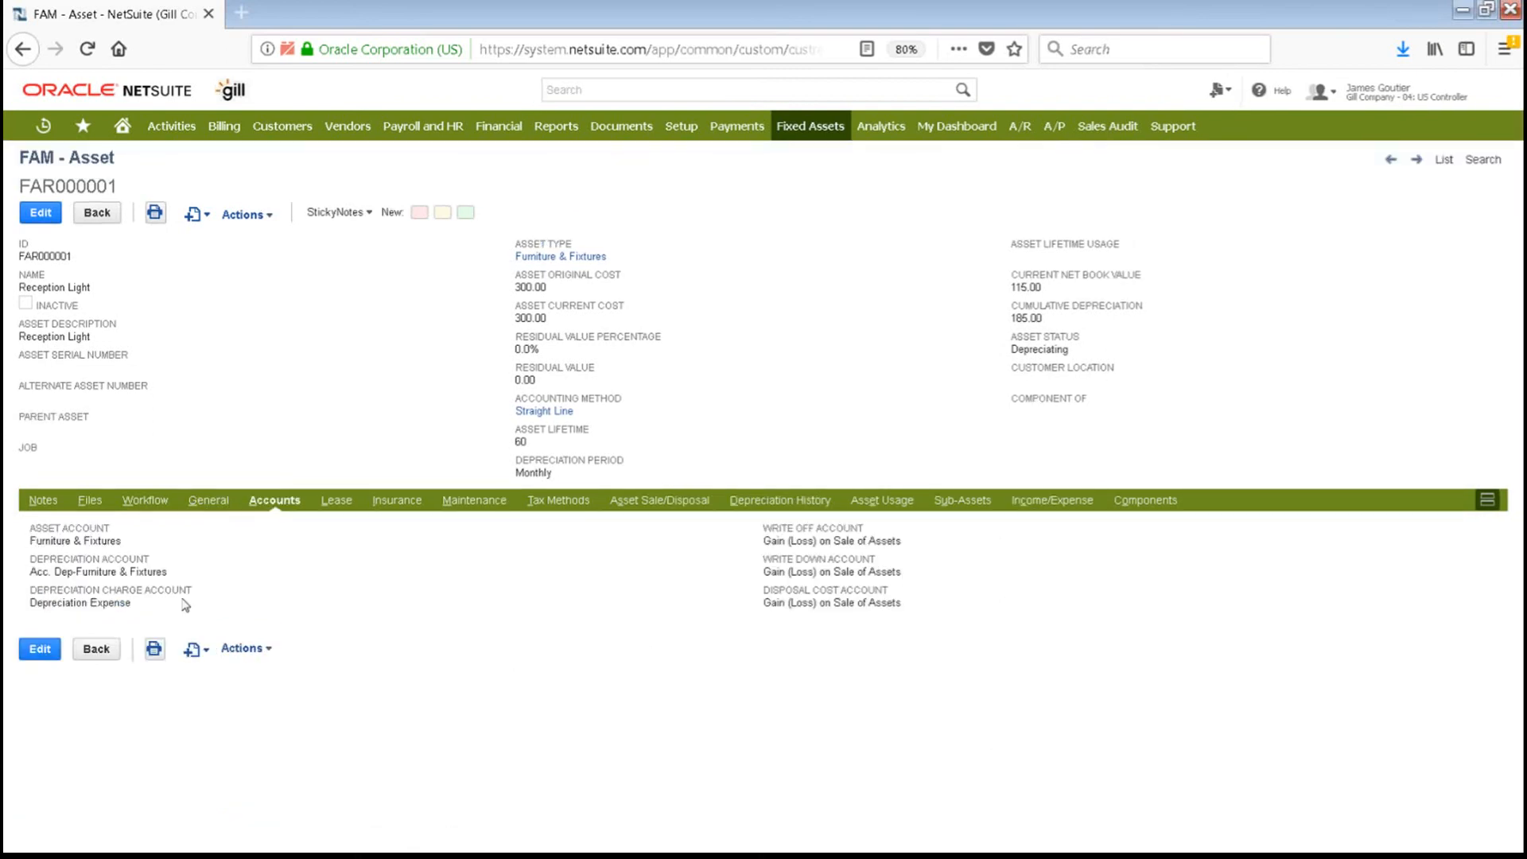
{"action": "left_click", "coordinate": [341, 509]}
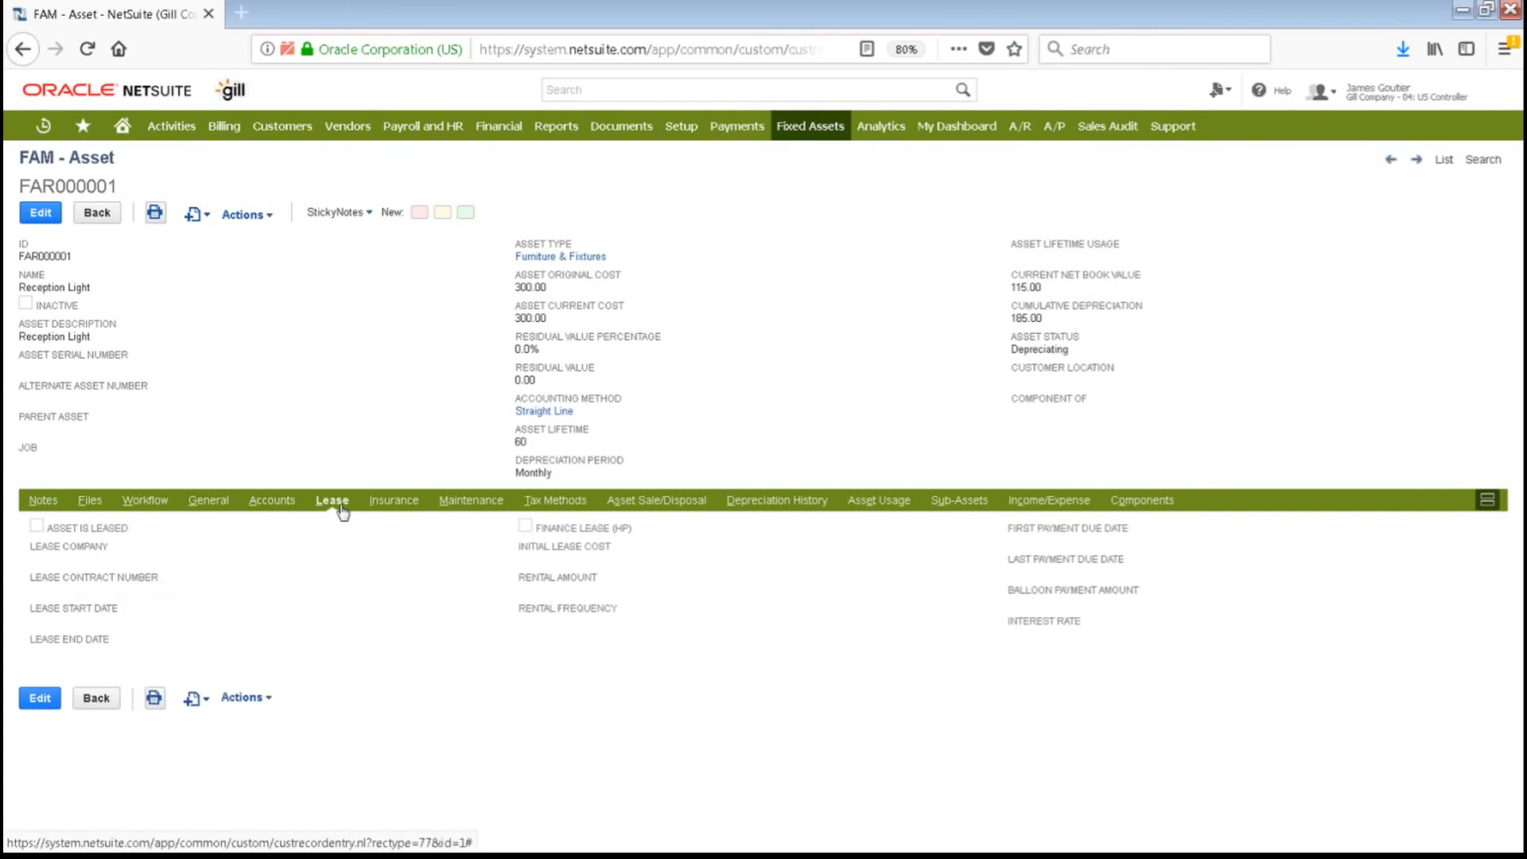
{"action": "left_click", "coordinate": [382, 513]}
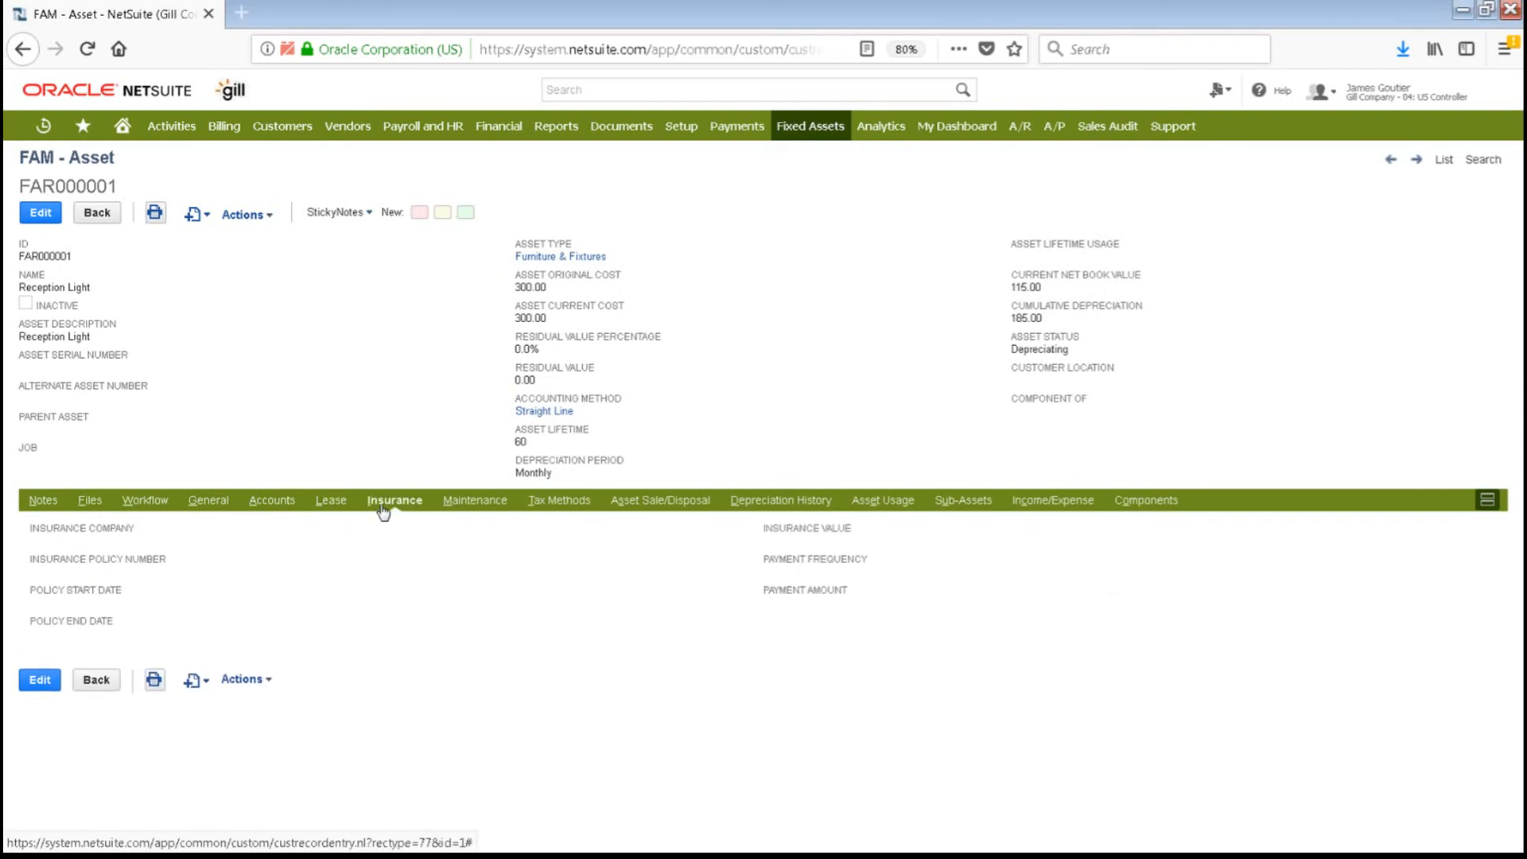
{"action": "left_click", "coordinate": [473, 506]}
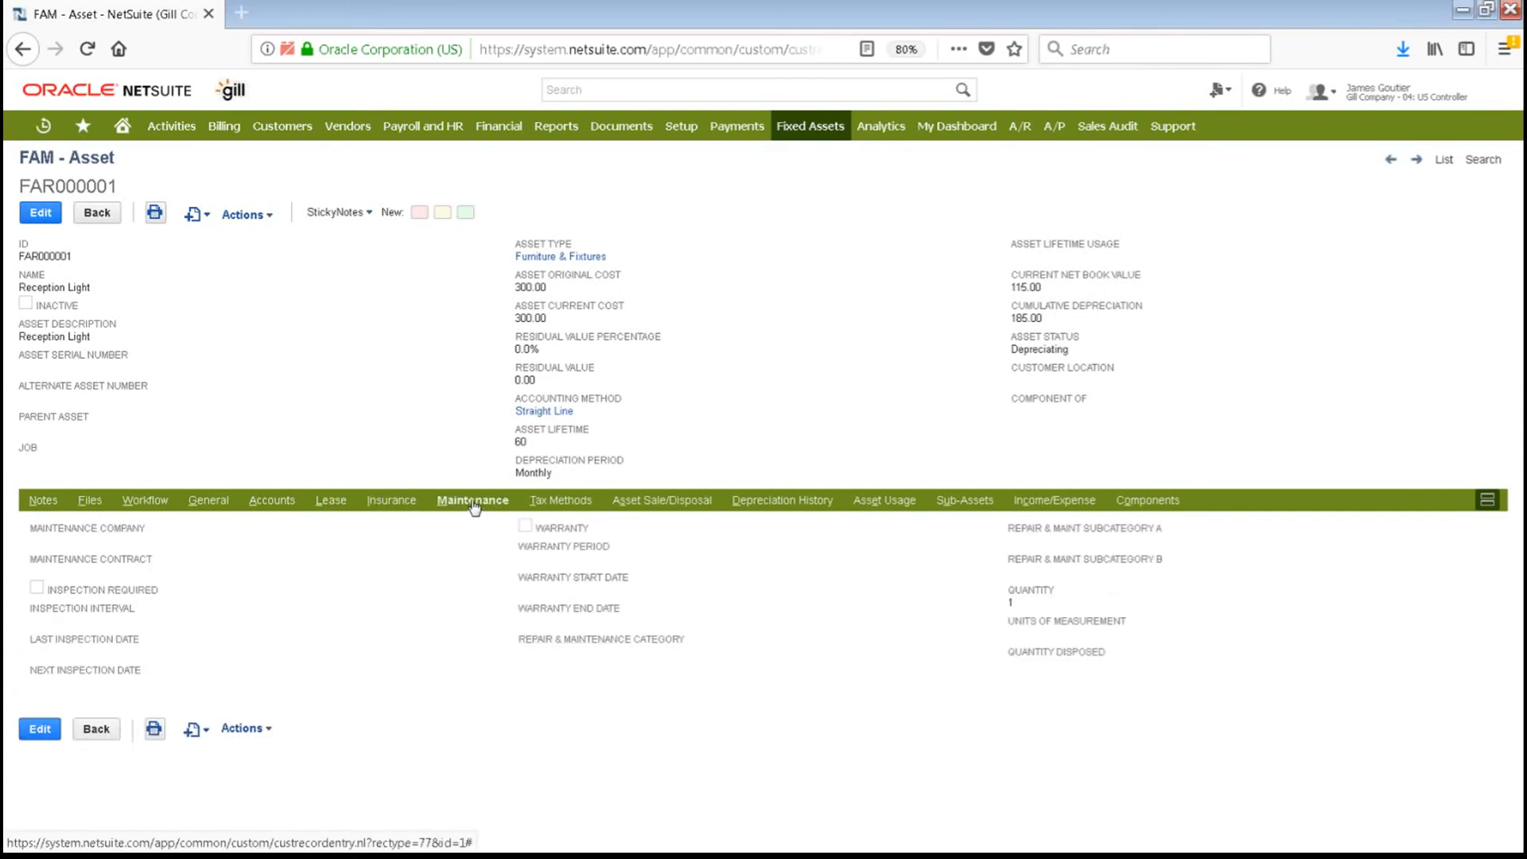
Examine the asset's Tax Methods, Asset Sale/Disposal and Depreciation History details, and return to the home dashboard.
{"action": "left_click", "coordinate": [577, 509]}
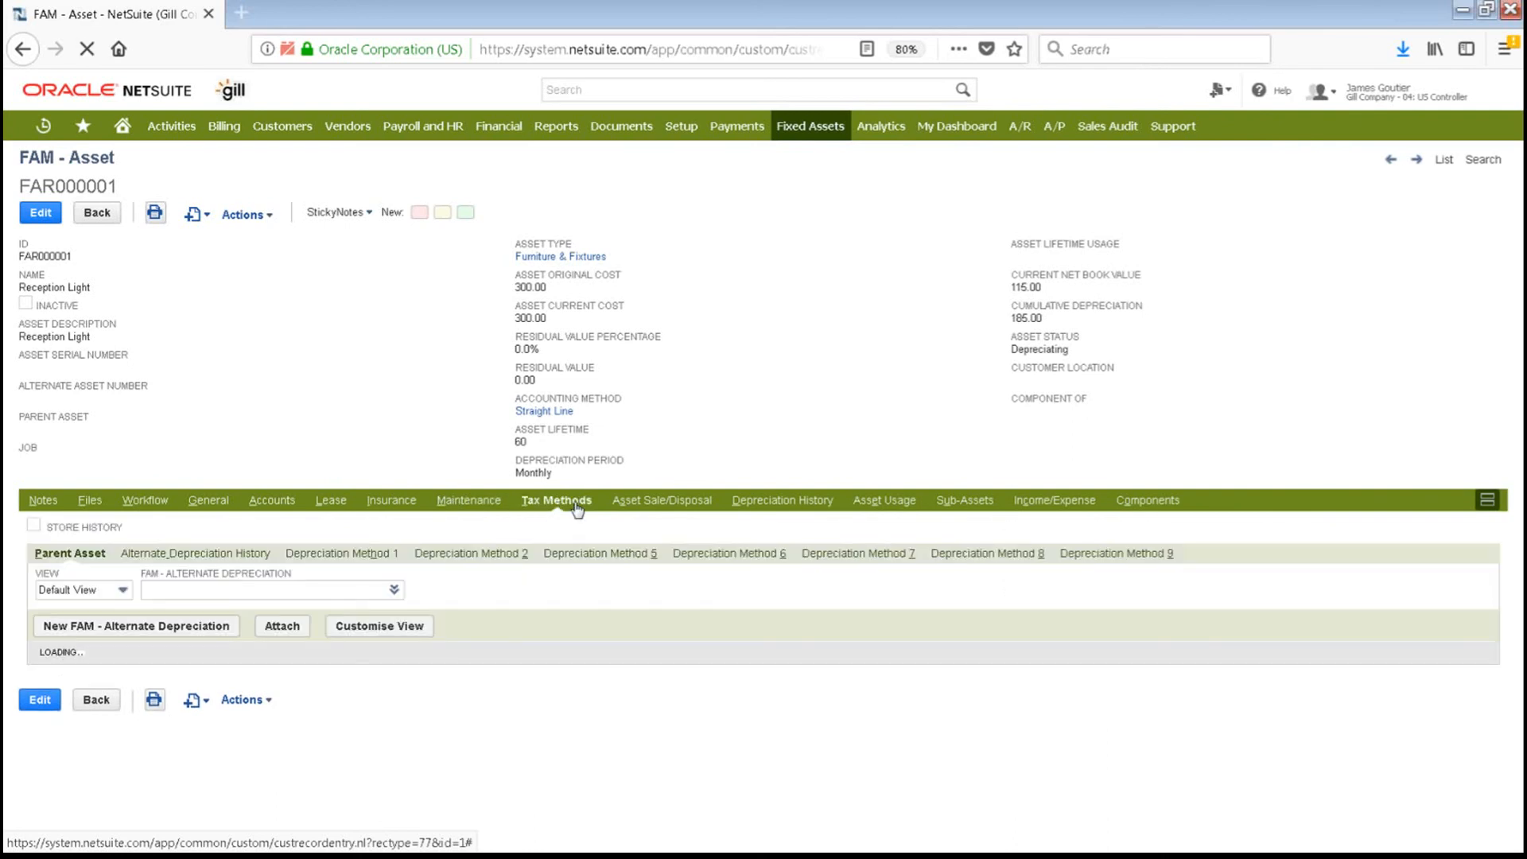
{"action": "left_click", "coordinate": [230, 555]}
{"action": "left_click", "coordinate": [433, 558]}
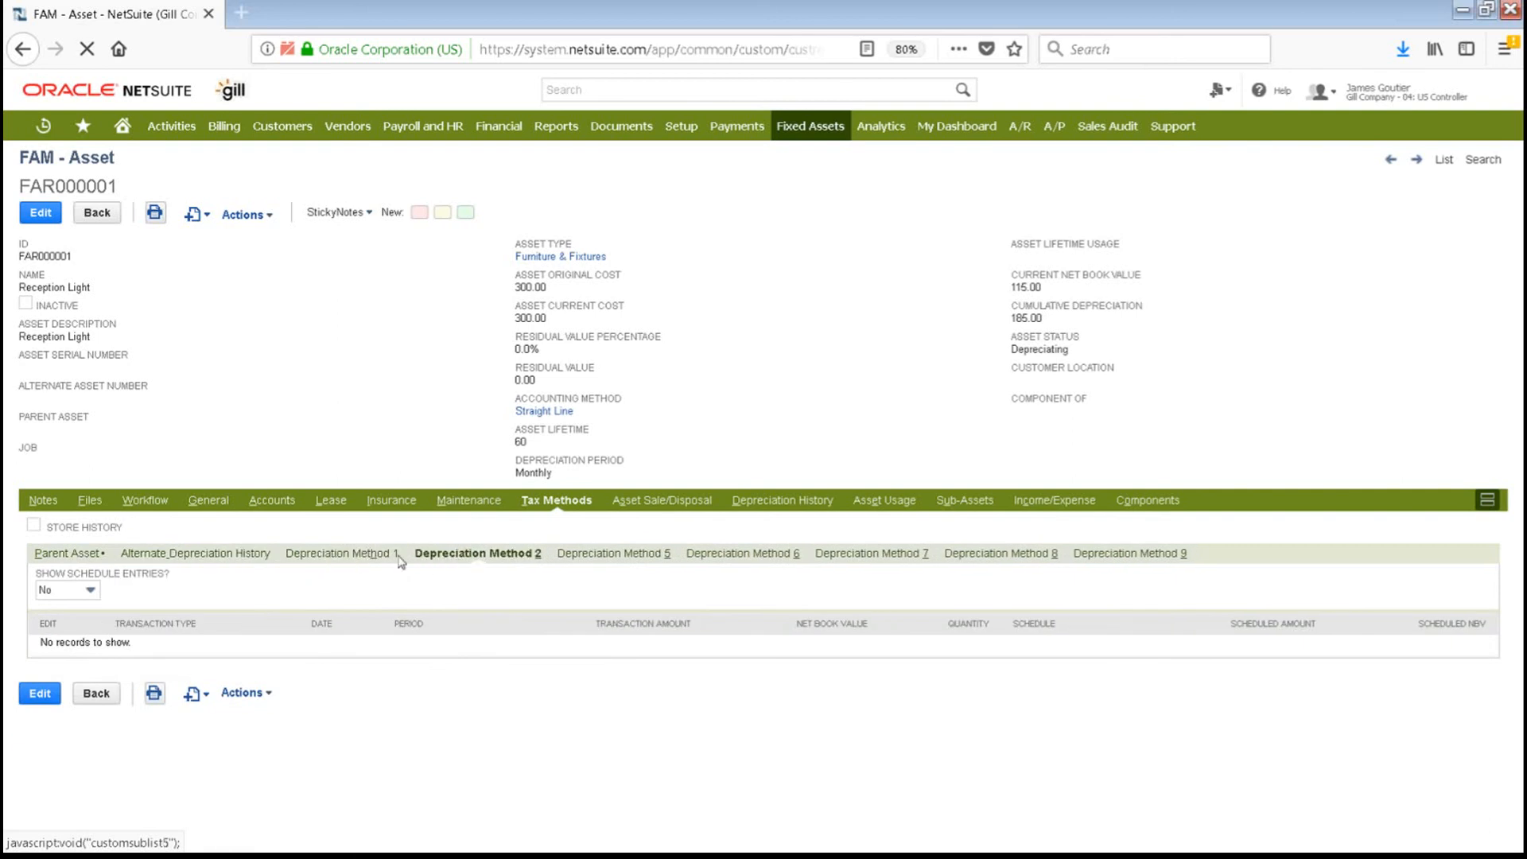
{"action": "left_click", "coordinate": [672, 503]}
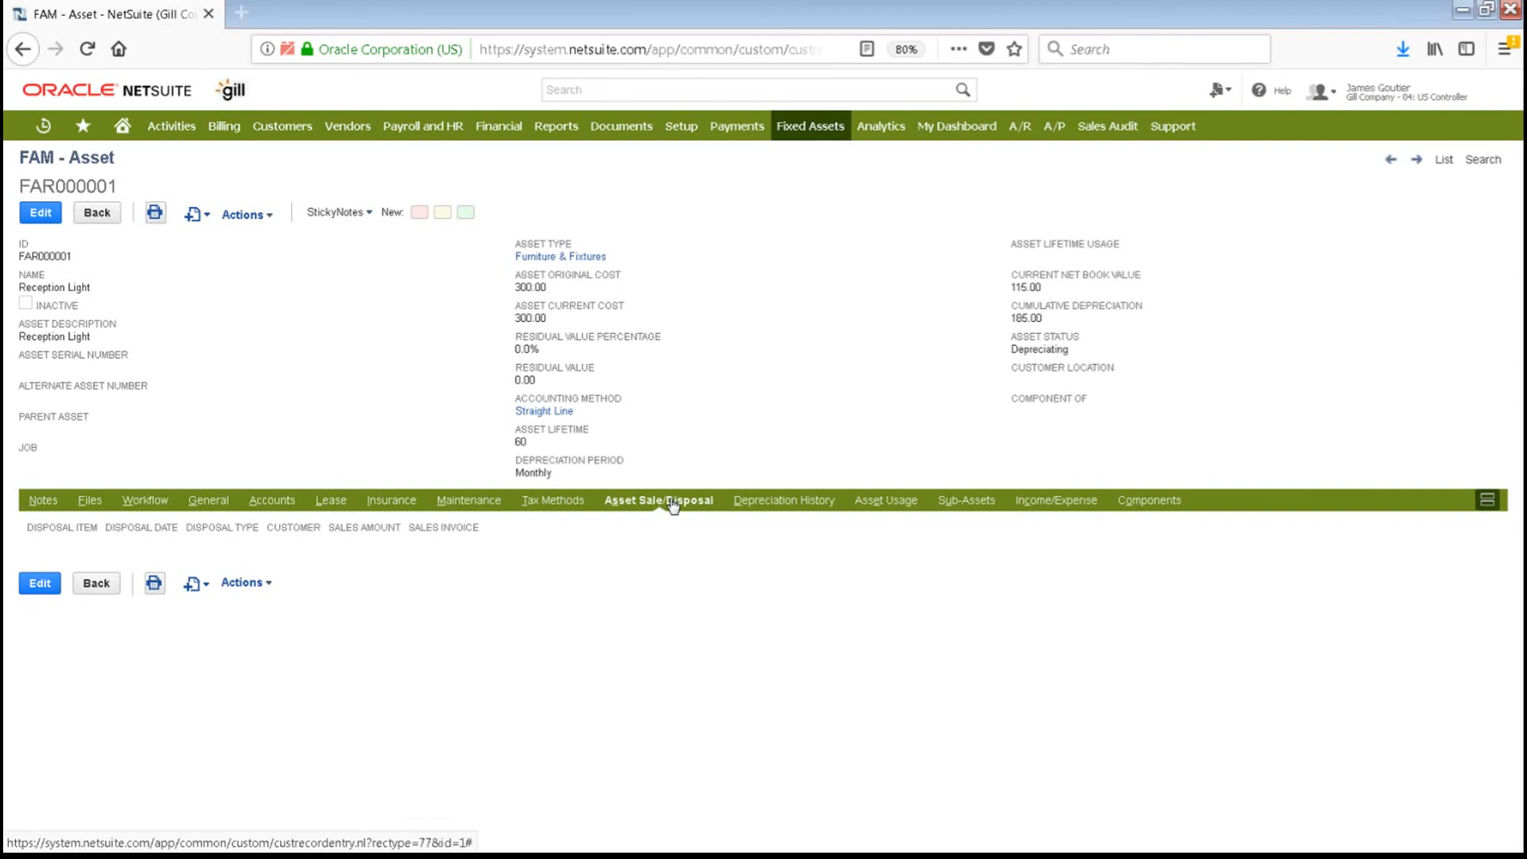
{"action": "left_click", "coordinate": [764, 503]}
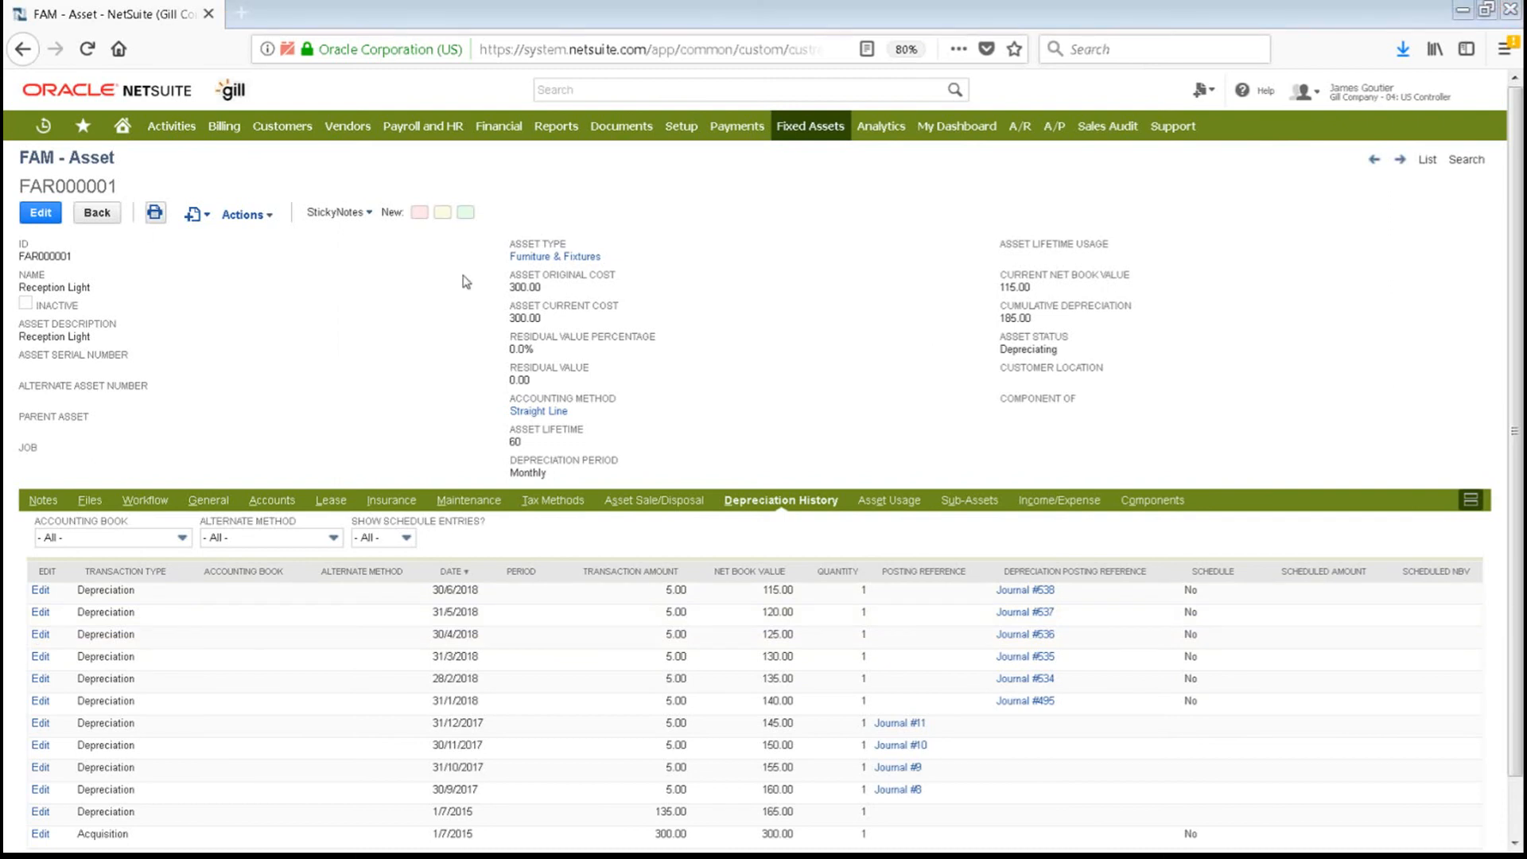
{"action": "mouse_move", "coordinate": [121, 126]}
{"action": "left_click", "coordinate": [121, 158]}
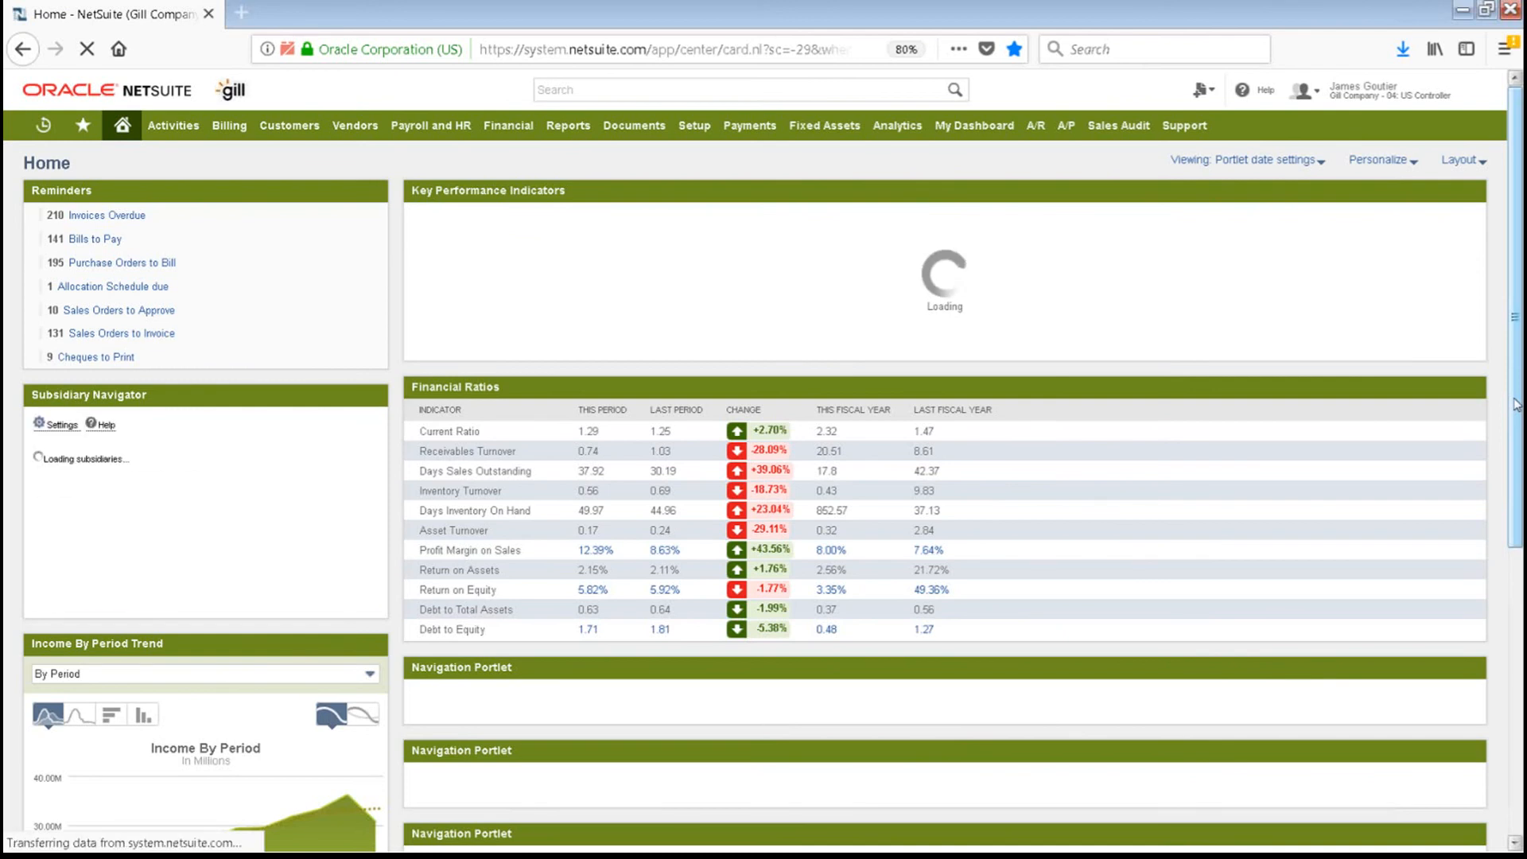
Open a new journal entry from the dashboard's Controller shortcuts for creating transactions.
{"action": "scroll", "coordinate": [1511, 574], "scroll_direction": "down", "scroll_amount": 2}
{"action": "scroll", "coordinate": [1511, 574], "scroll_direction": "down", "scroll_amount": 3}
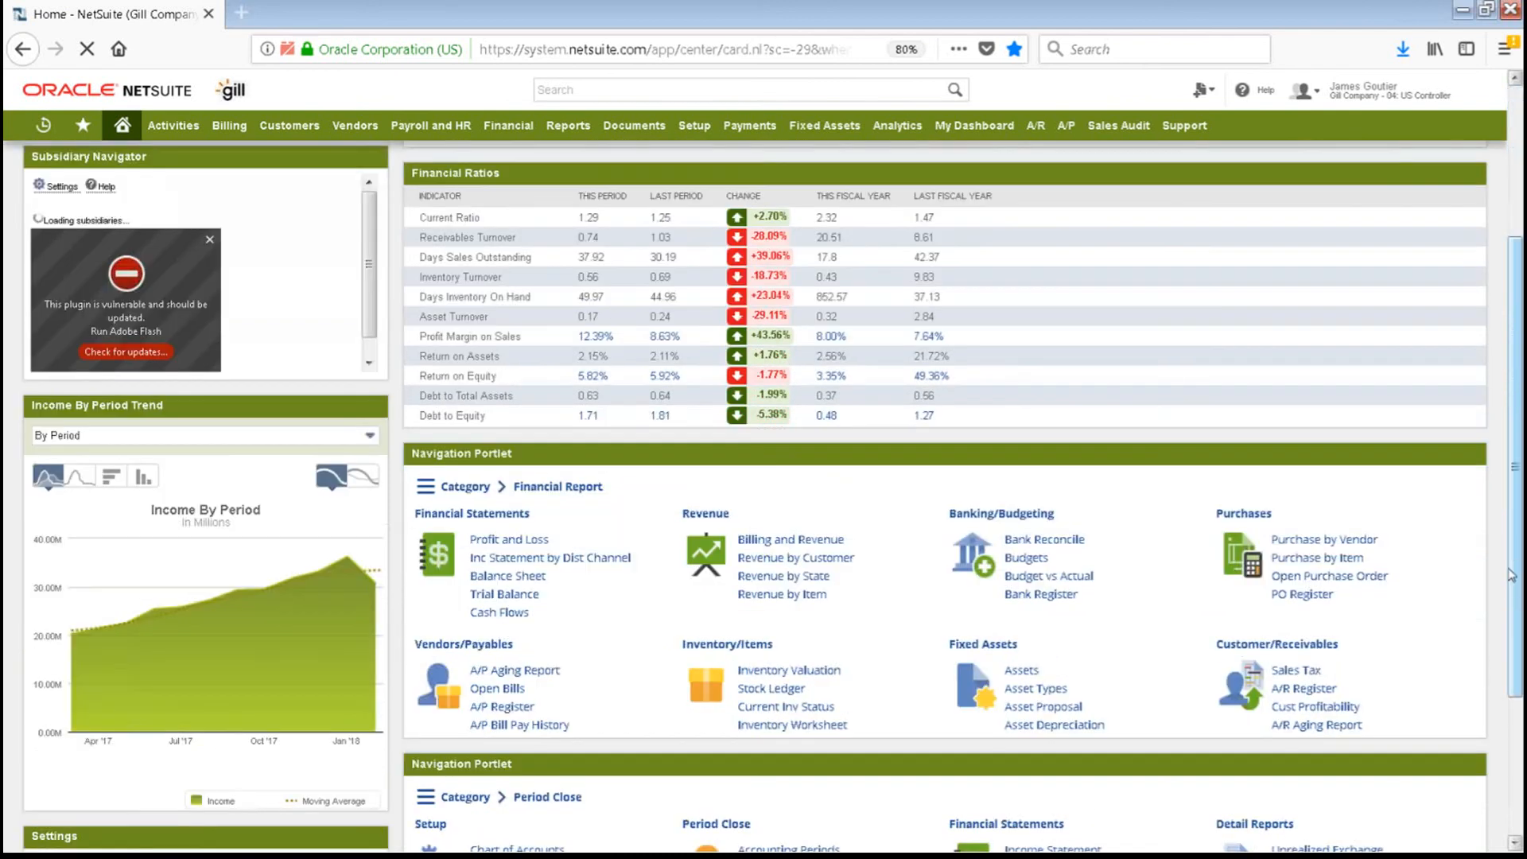
{"action": "scroll", "coordinate": [1497, 679], "scroll_direction": "down", "scroll_amount": 4}
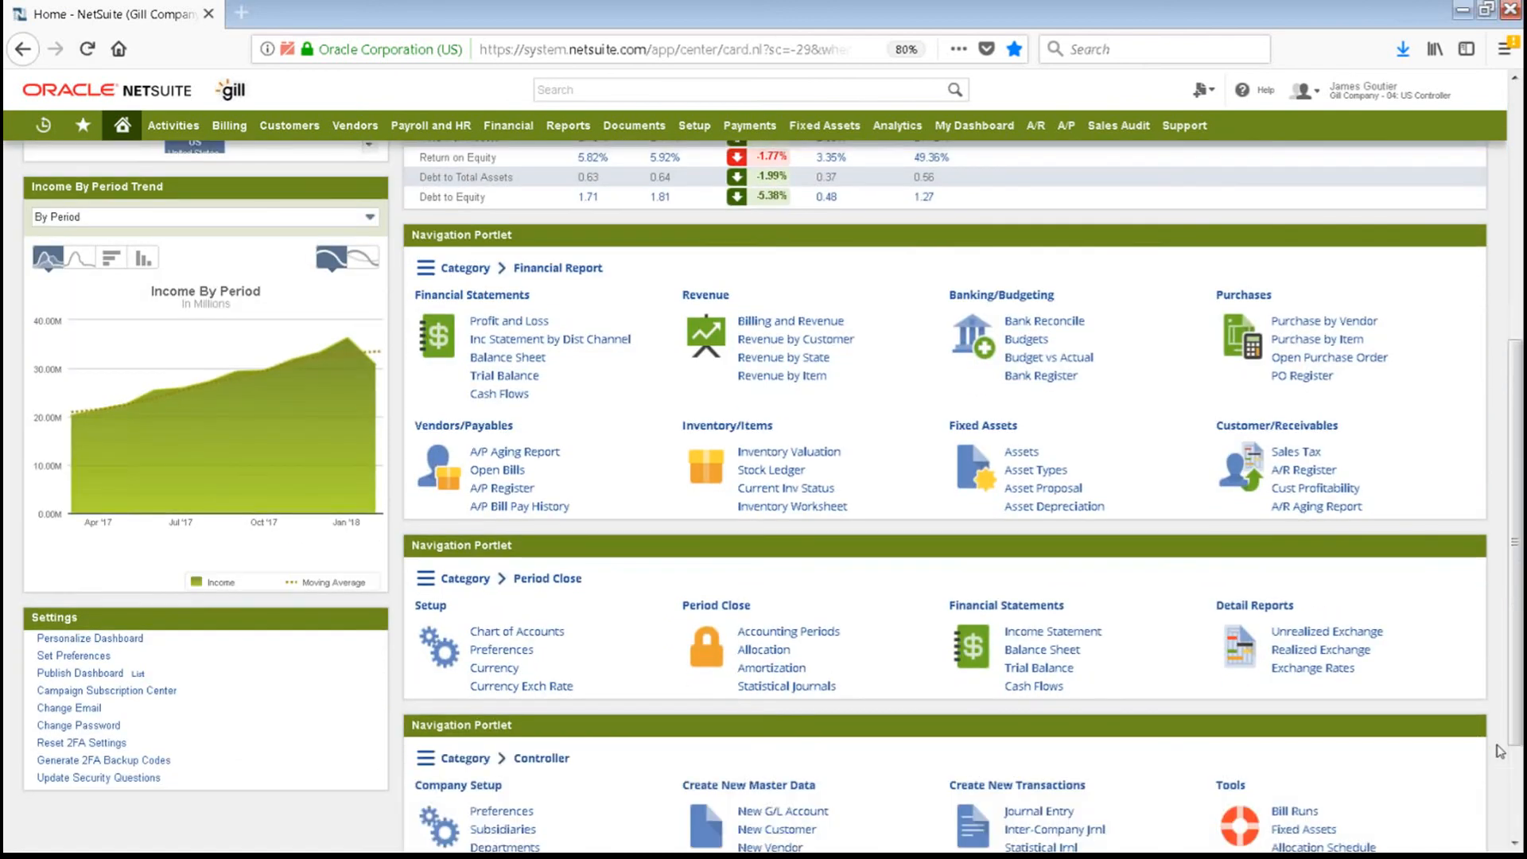
{"action": "scroll", "coordinate": [1519, 701], "scroll_direction": "down", "scroll_amount": 2}
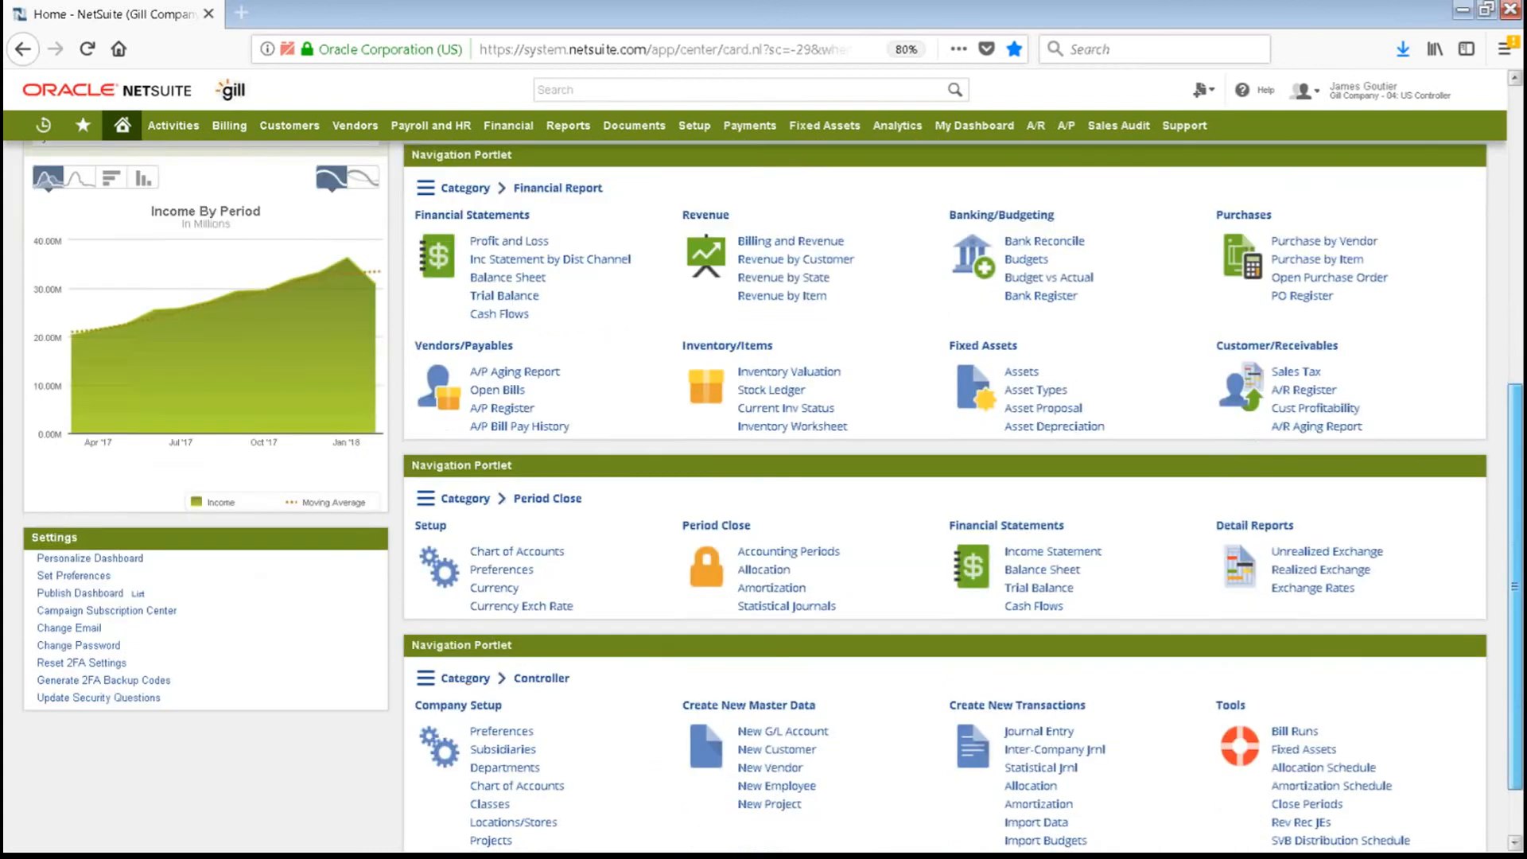
{"action": "left_click", "coordinate": [1059, 653]}
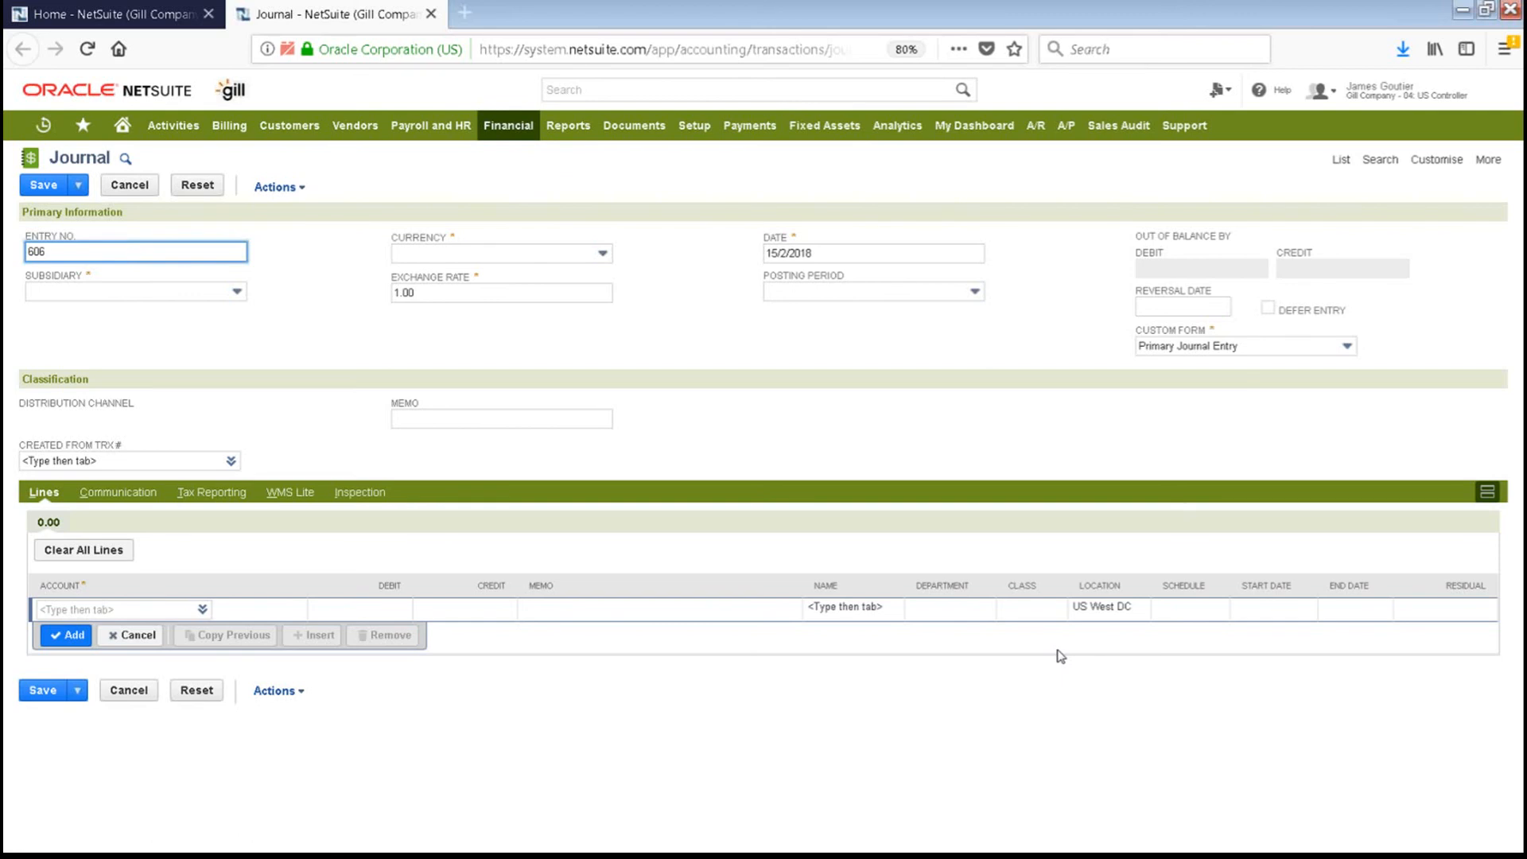
Examine the blank journal's custom form, subsidiary and currency choices, reversal date, defer entry option and available actions.
{"action": "left_click", "coordinate": [1204, 348]}
{"action": "left_click", "coordinate": [1204, 350]}
{"action": "left_click", "coordinate": [1107, 429]}
{"action": "left_click", "coordinate": [136, 292]}
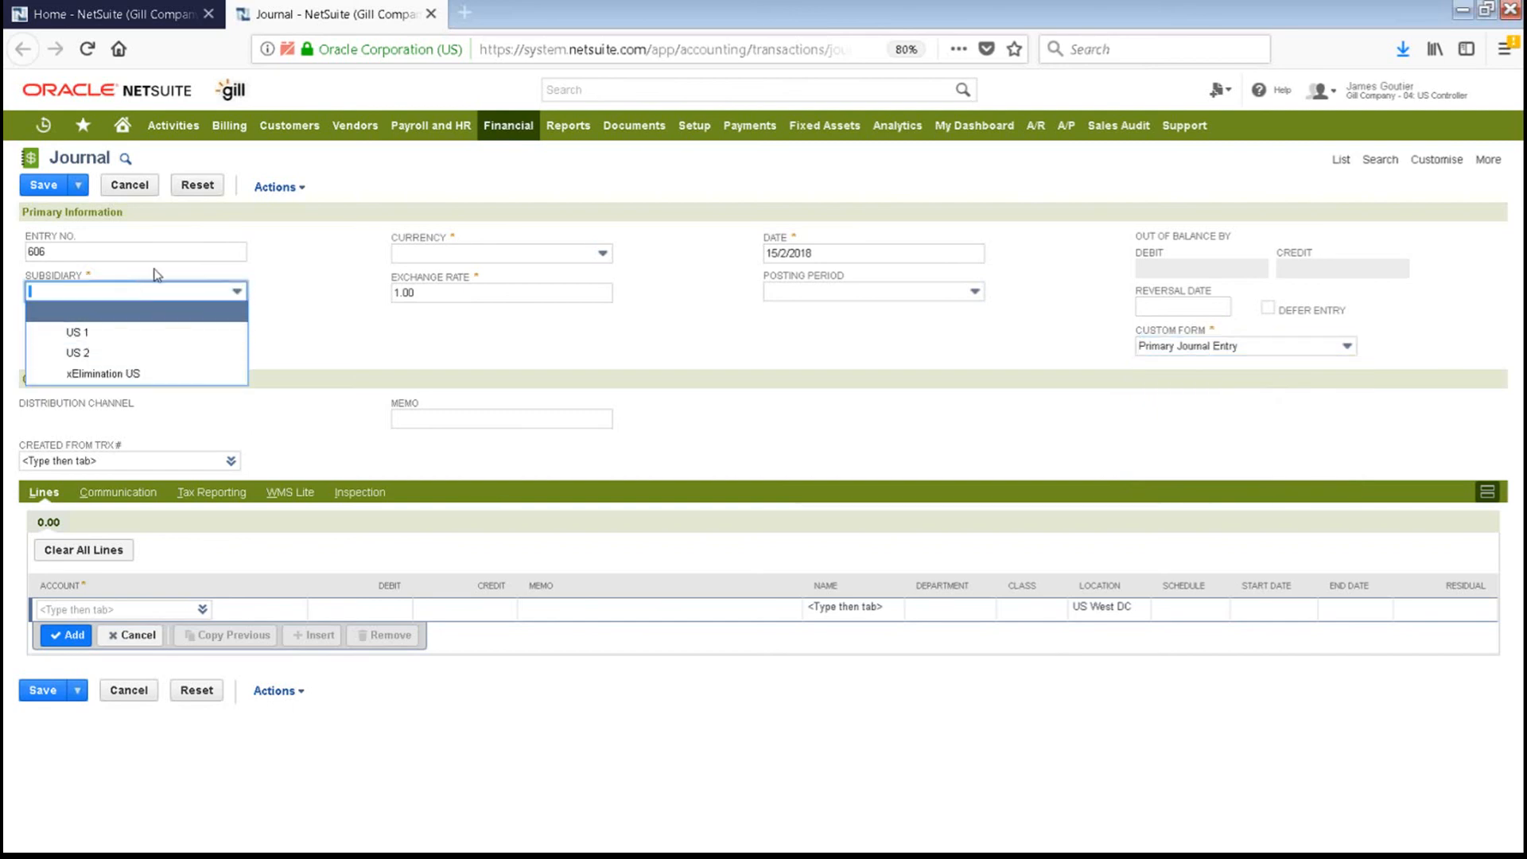
{"action": "left_click", "coordinate": [300, 305]}
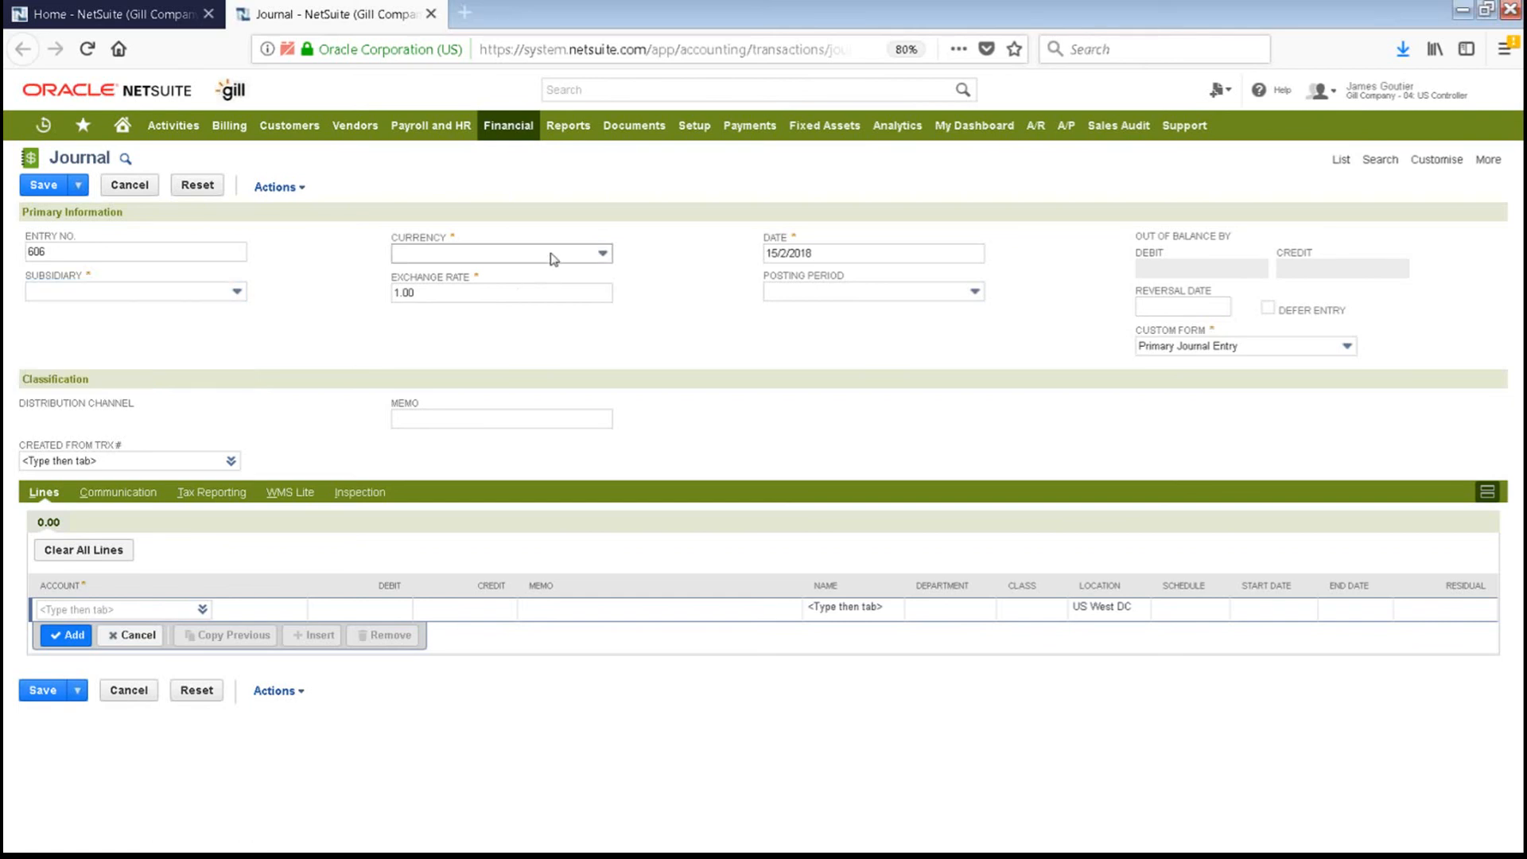
{"action": "left_click", "coordinate": [595, 264]}
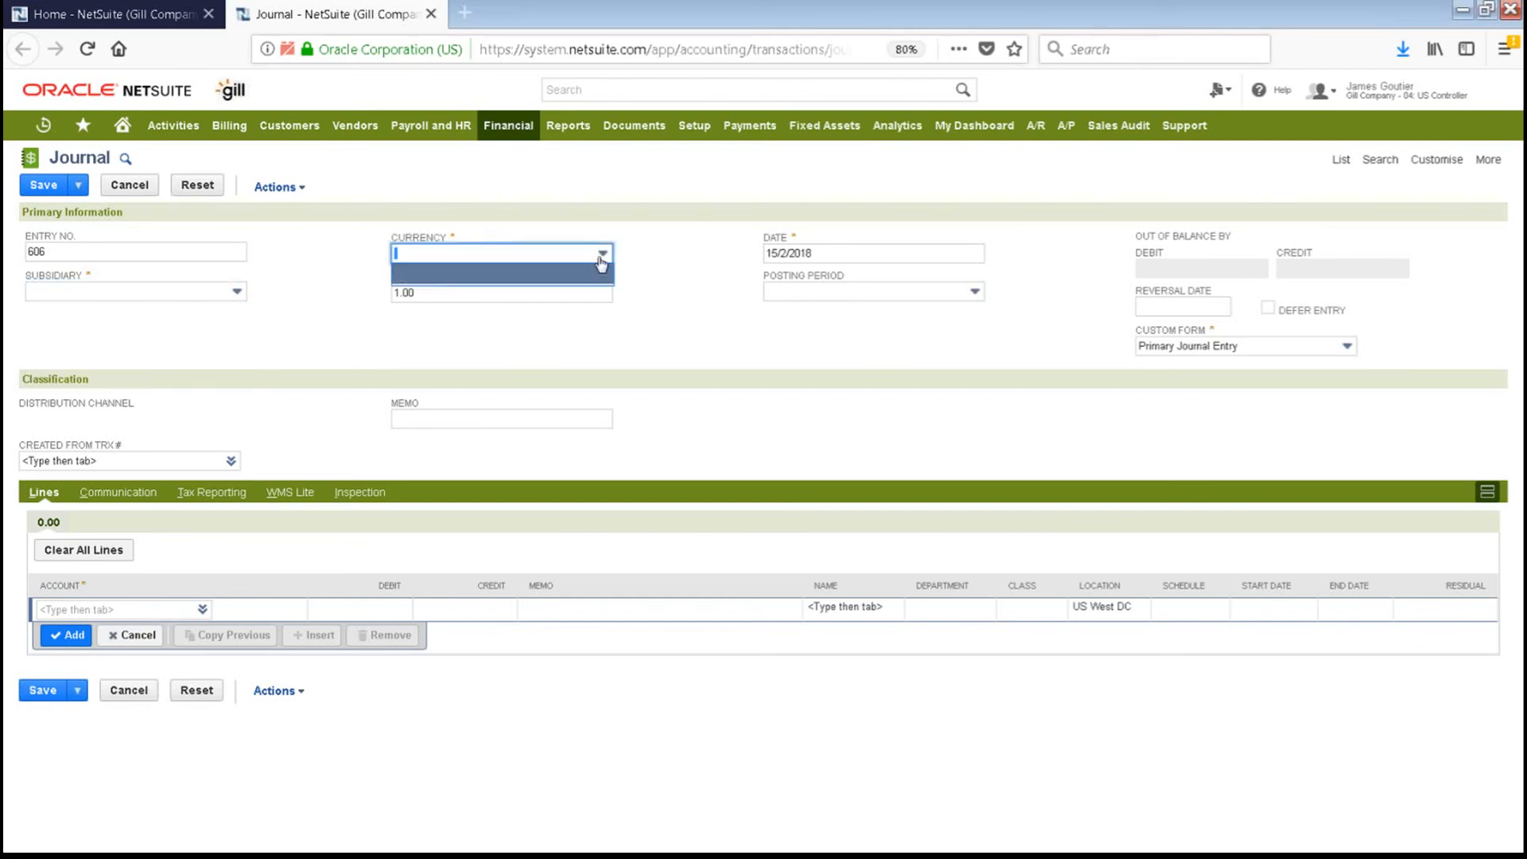
{"action": "left_click", "coordinate": [665, 268]}
{"action": "left_click", "coordinate": [1219, 307]}
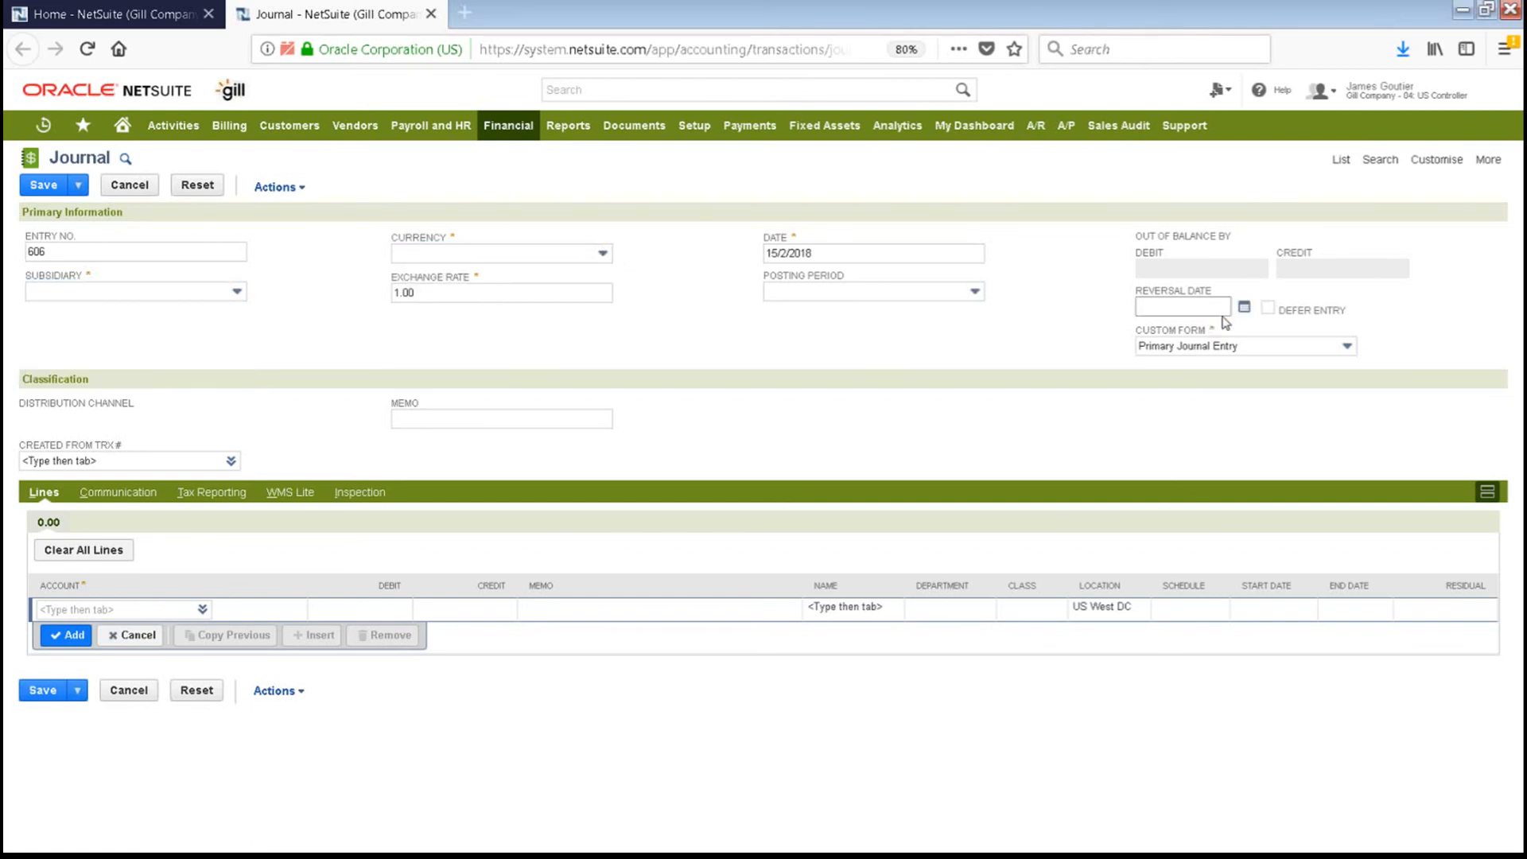
{"action": "left_click", "coordinate": [1268, 308]}
{"action": "left_click", "coordinate": [277, 187]}
Leave the unsaved journal for the journals list, and open a new intercompany journal from the home dashboard.
{"action": "left_click", "coordinate": [1339, 165]}
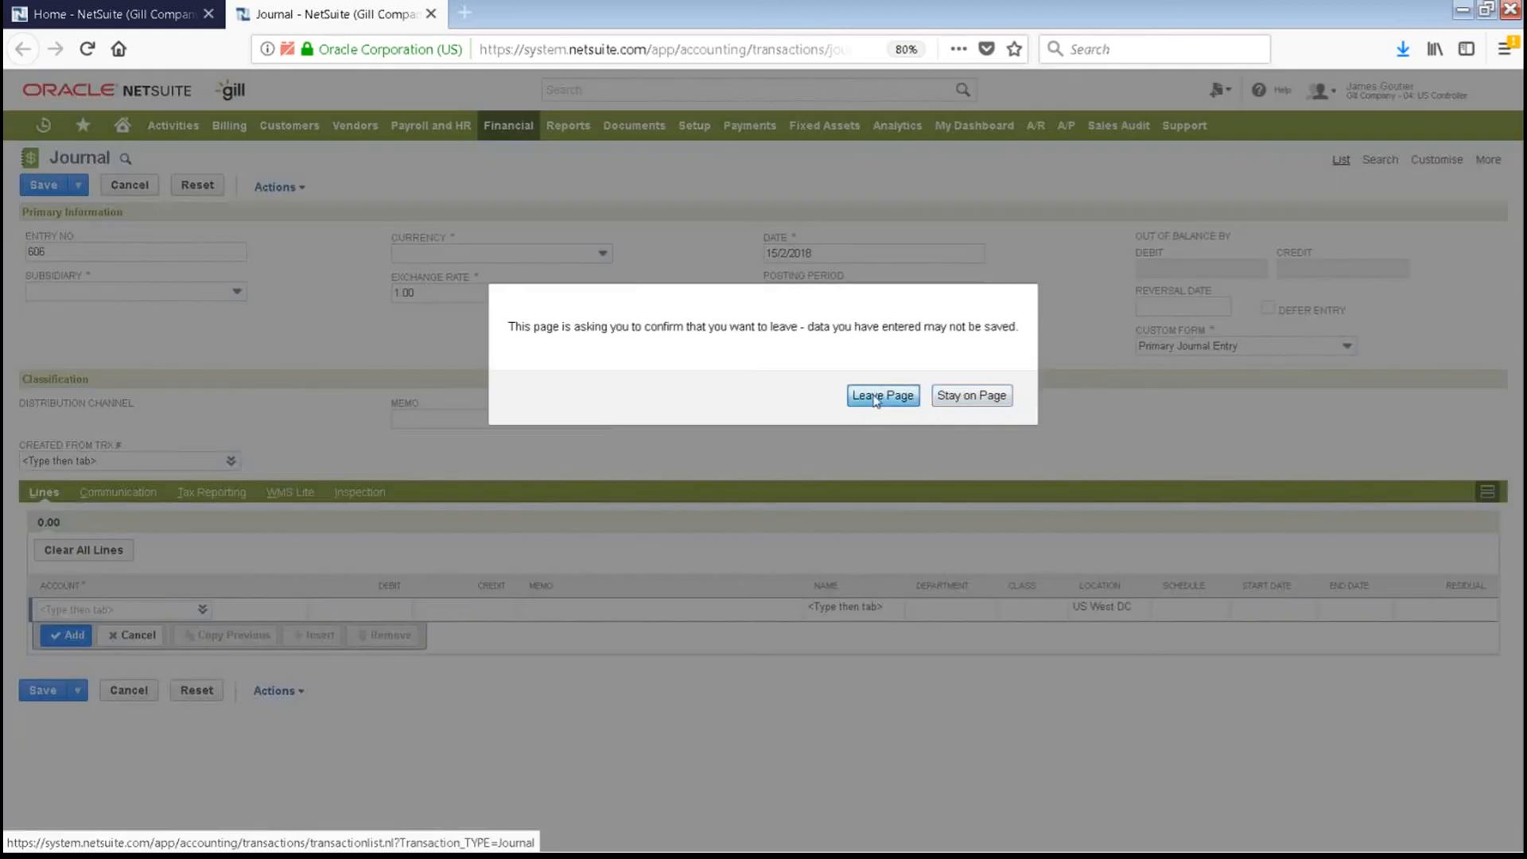
{"action": "left_click", "coordinate": [877, 397]}
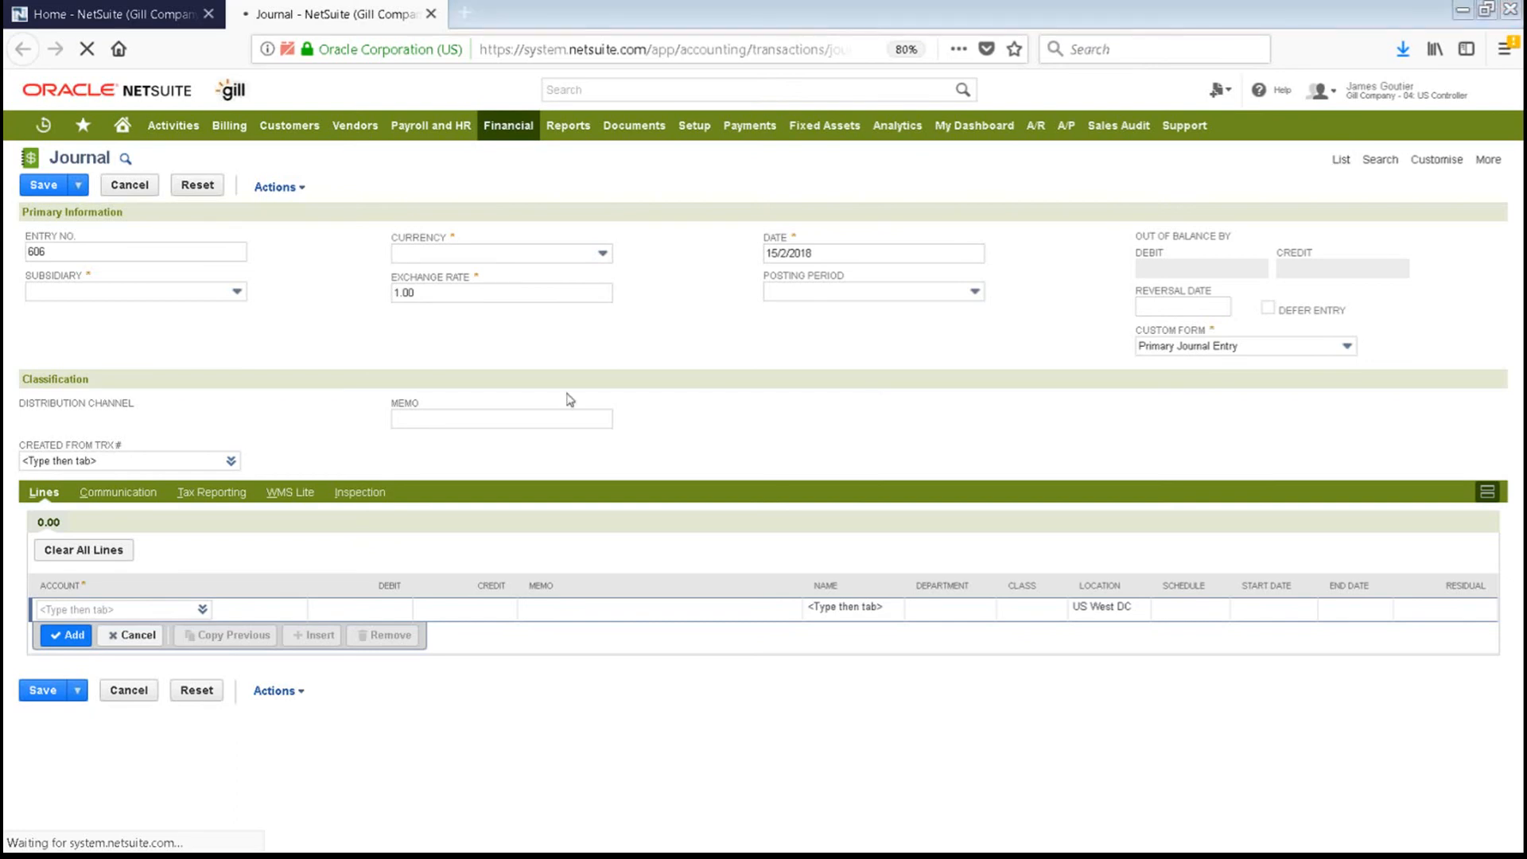
{"action": "left_click", "coordinate": [162, 20]}
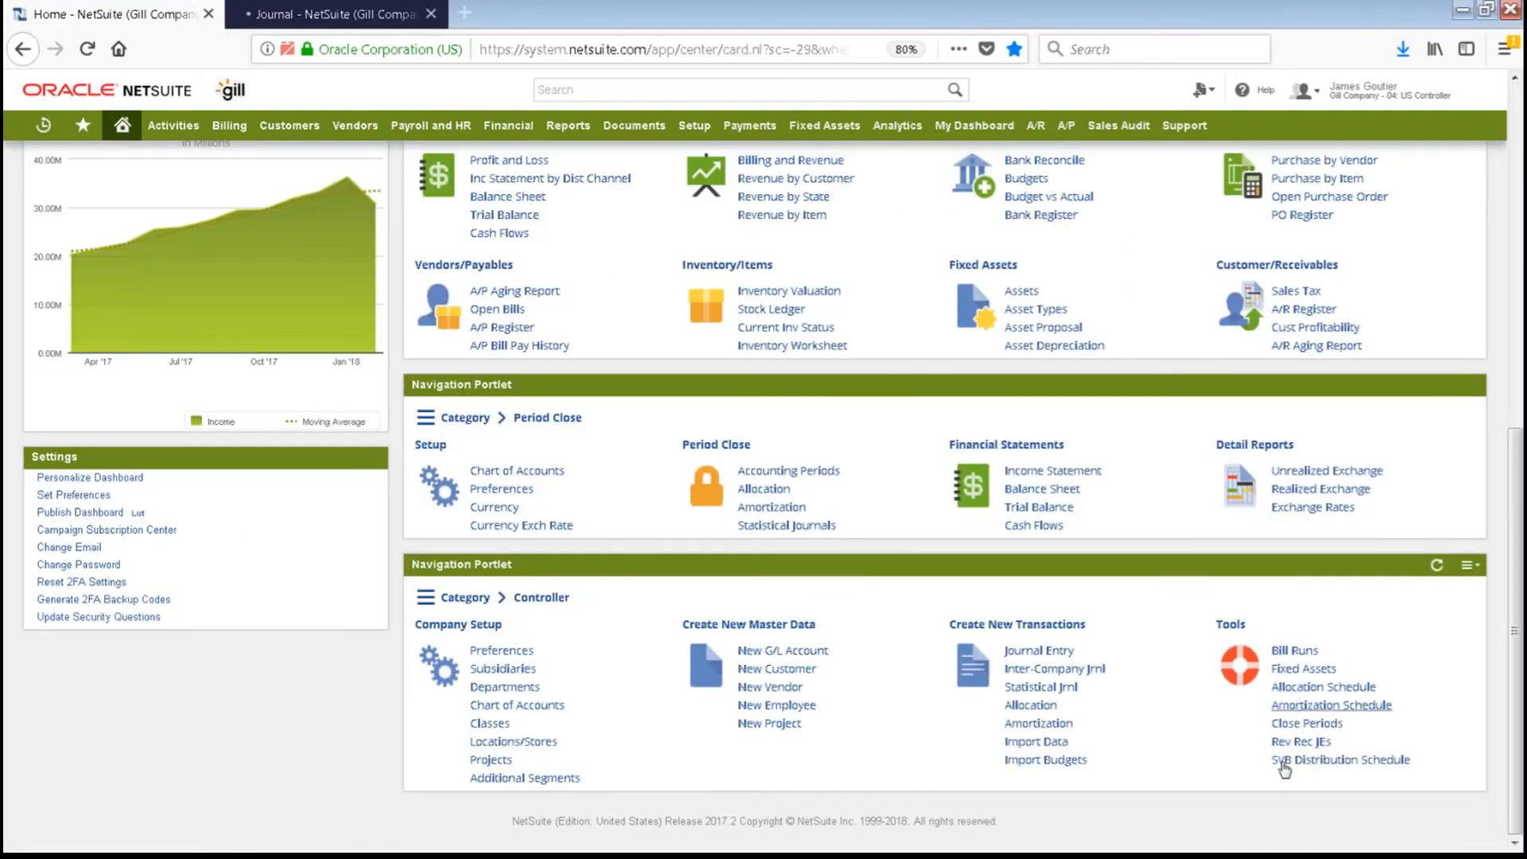
{"action": "left_click", "coordinate": [1071, 672]}
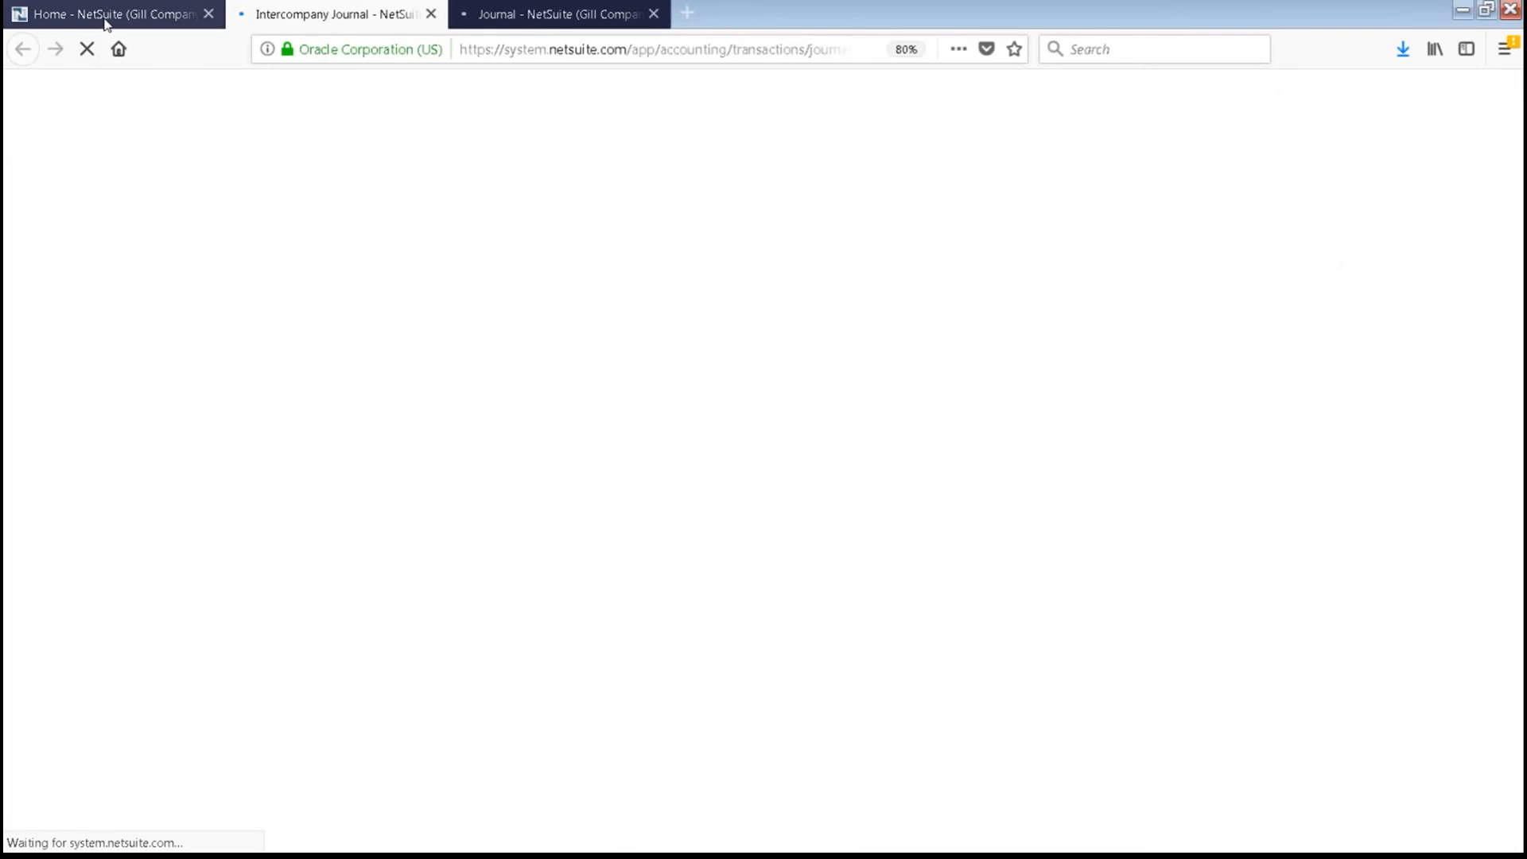
{"action": "left_click", "coordinate": [103, 14]}
View the first journal in the Journals list, check its available actions, and close its page.
{"action": "left_click", "coordinate": [501, 17]}
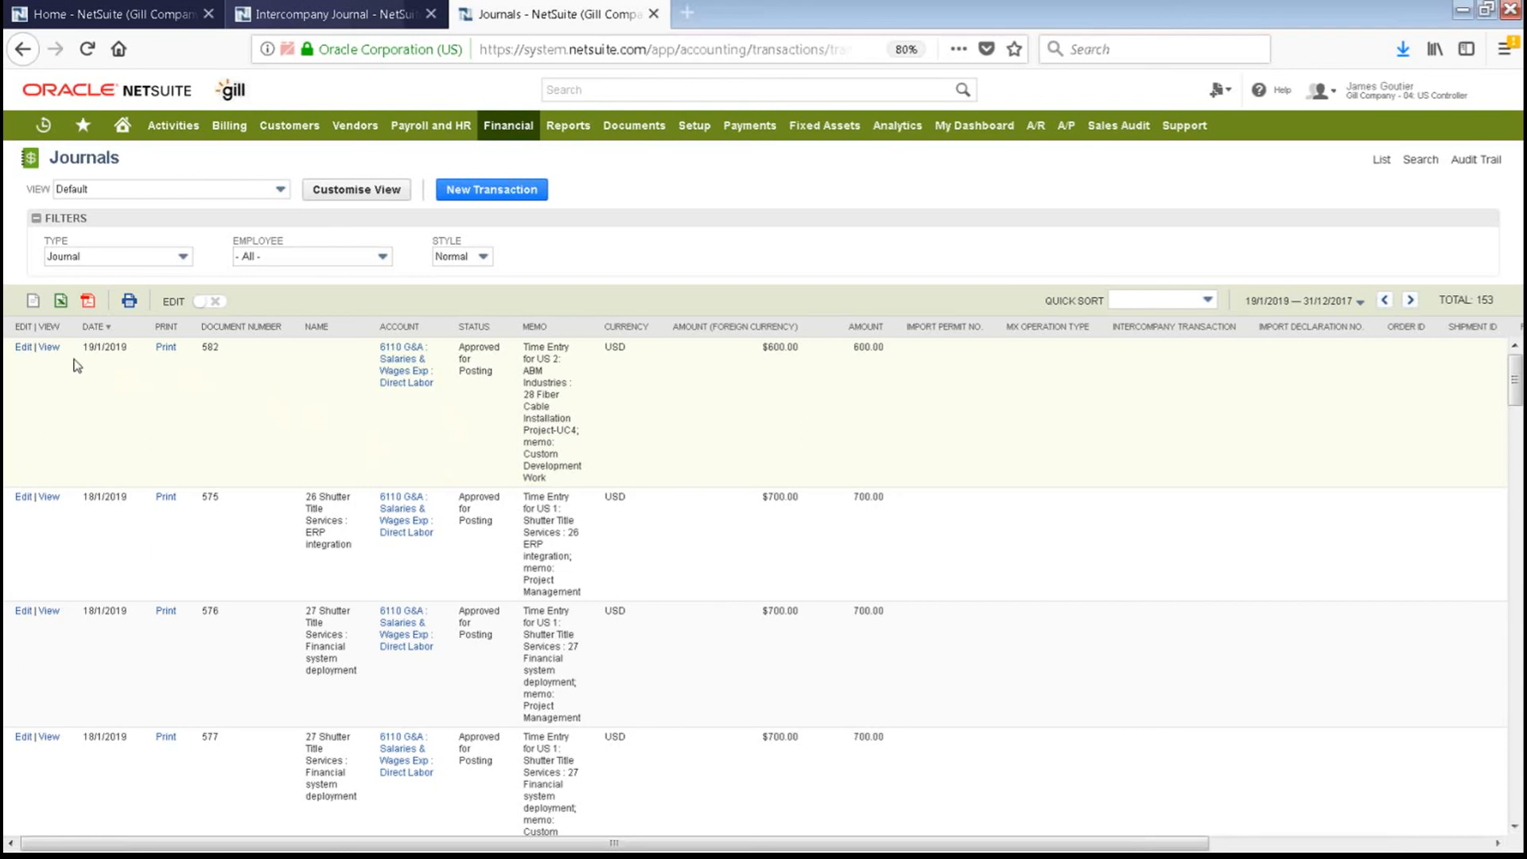
{"action": "left_click", "coordinate": [48, 348]}
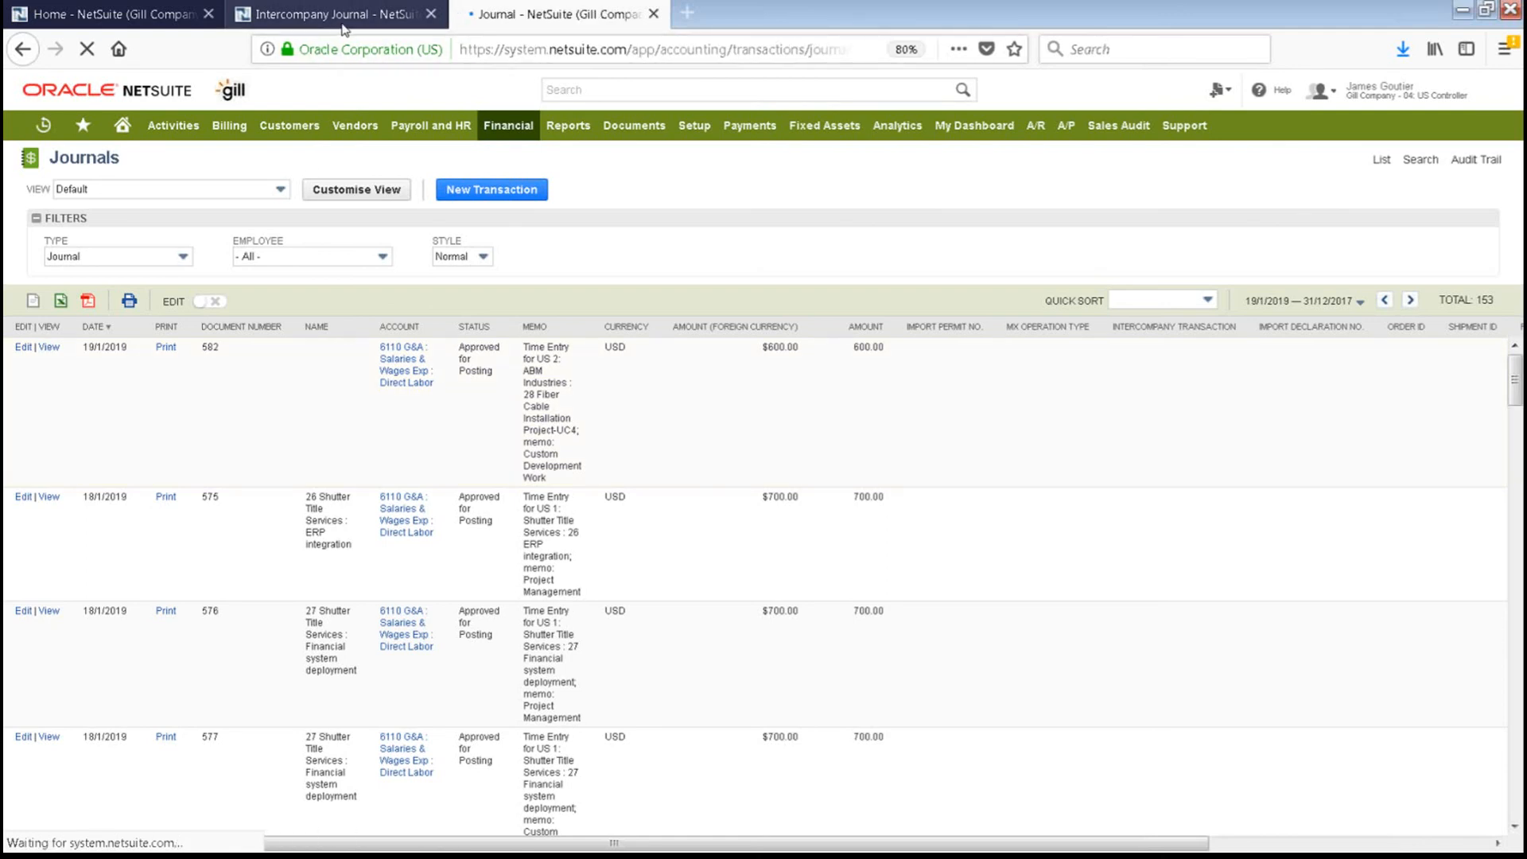
{"action": "mouse_move", "coordinate": [326, 215]}
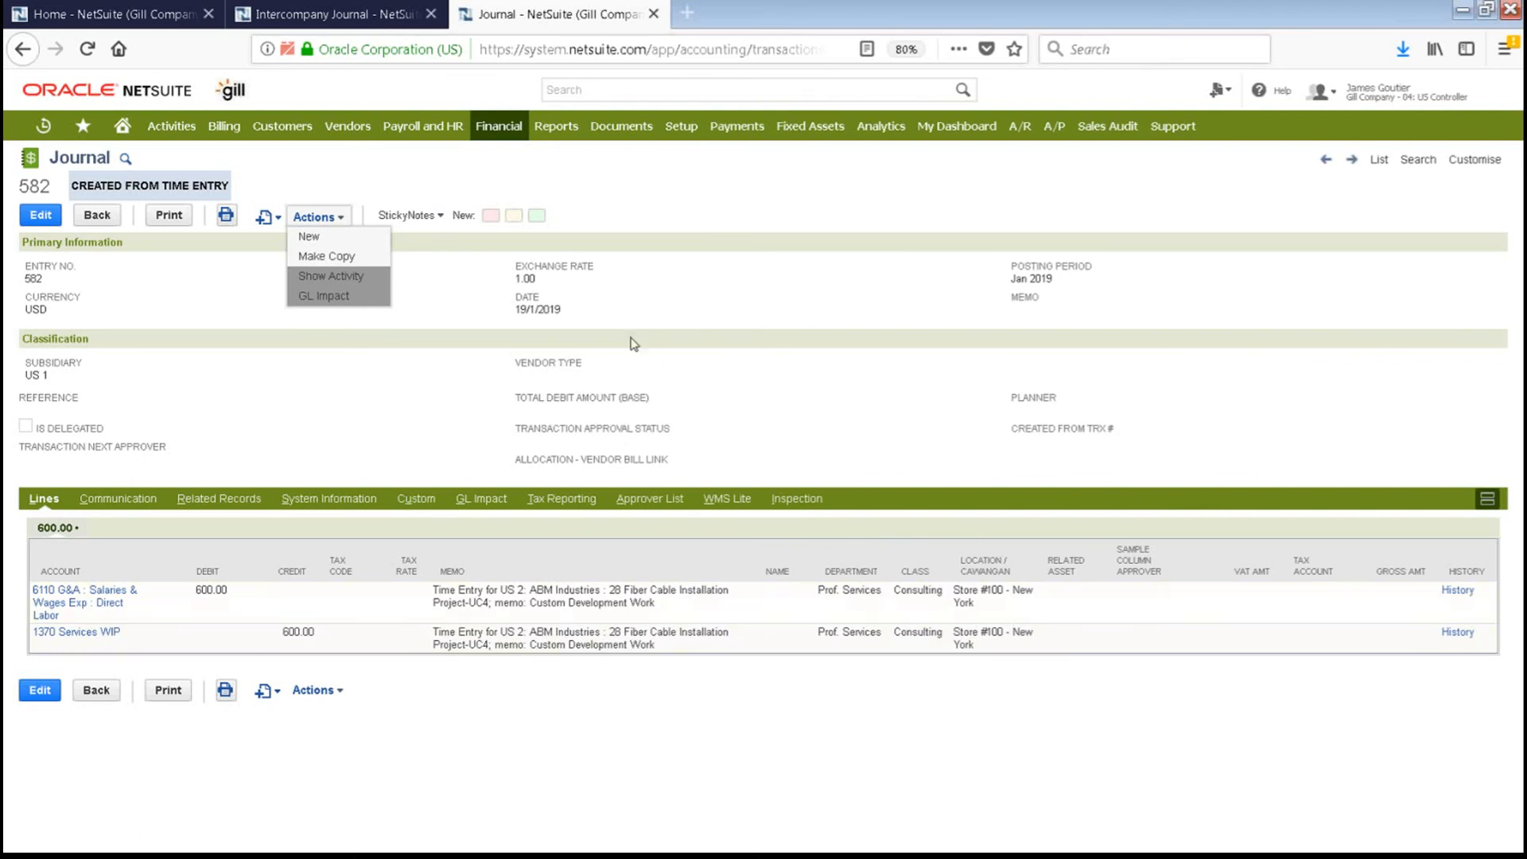
{"action": "right_click", "coordinate": [519, 28]}
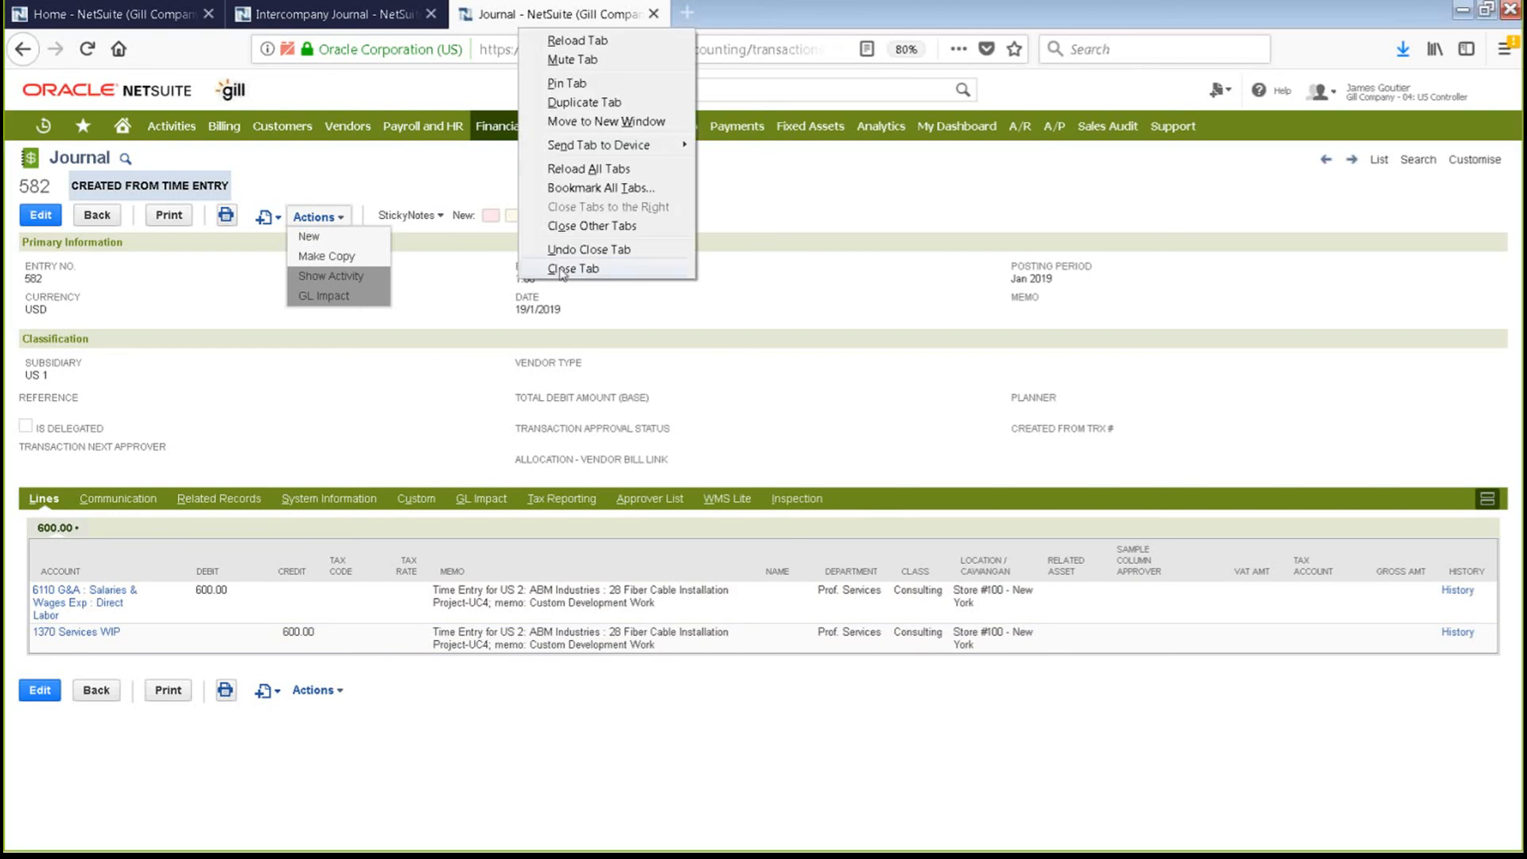
{"action": "left_click", "coordinate": [562, 269]}
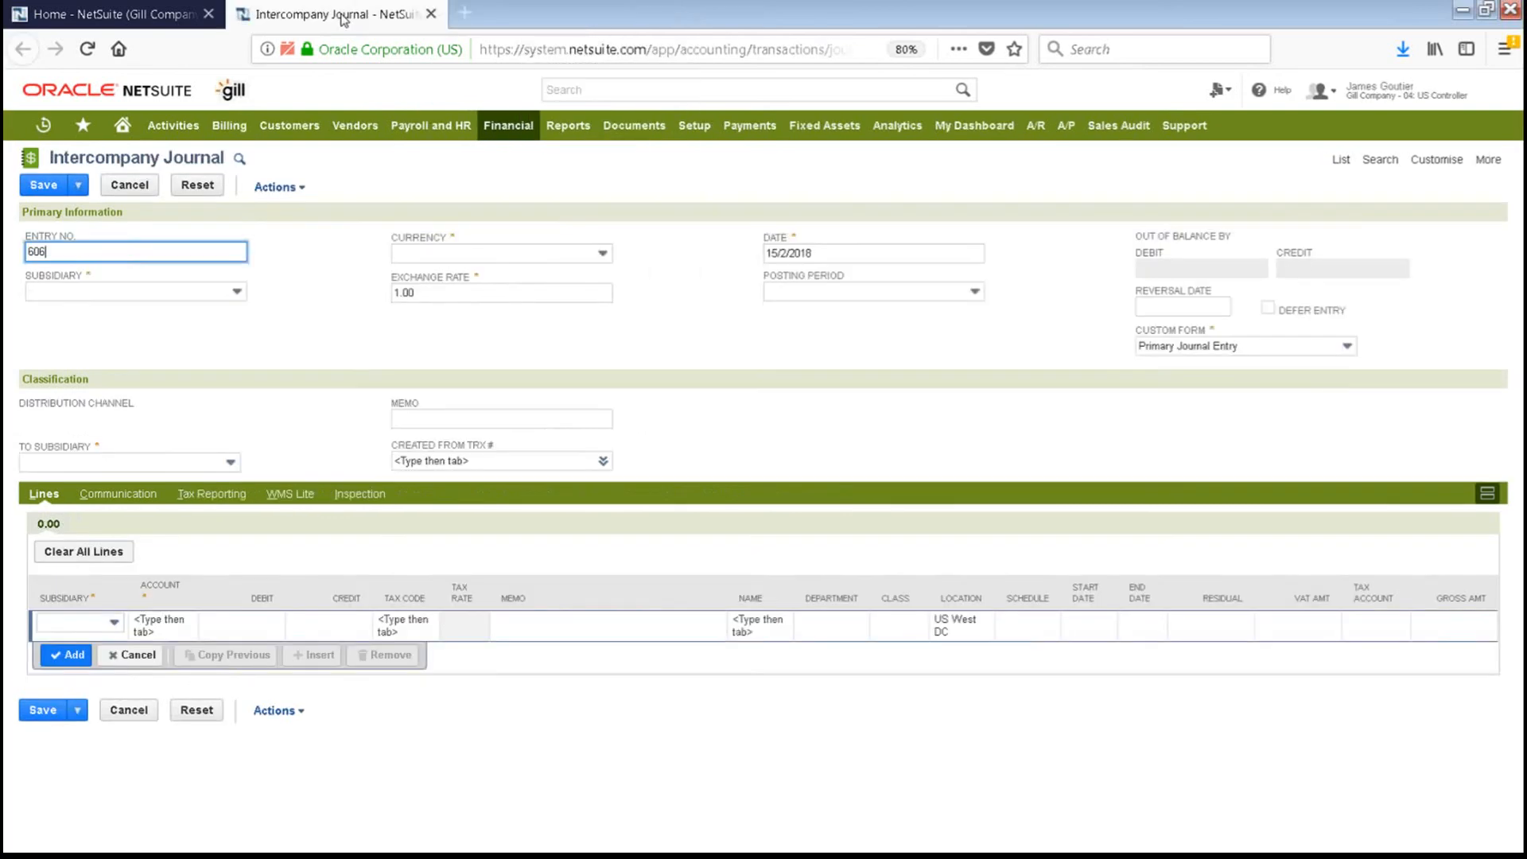
Set the intercompany journal's subsidiary to US 1 and To Subsidiary to US 2, and check the line's subsidiary choices.
{"action": "left_click", "coordinate": [281, 354]}
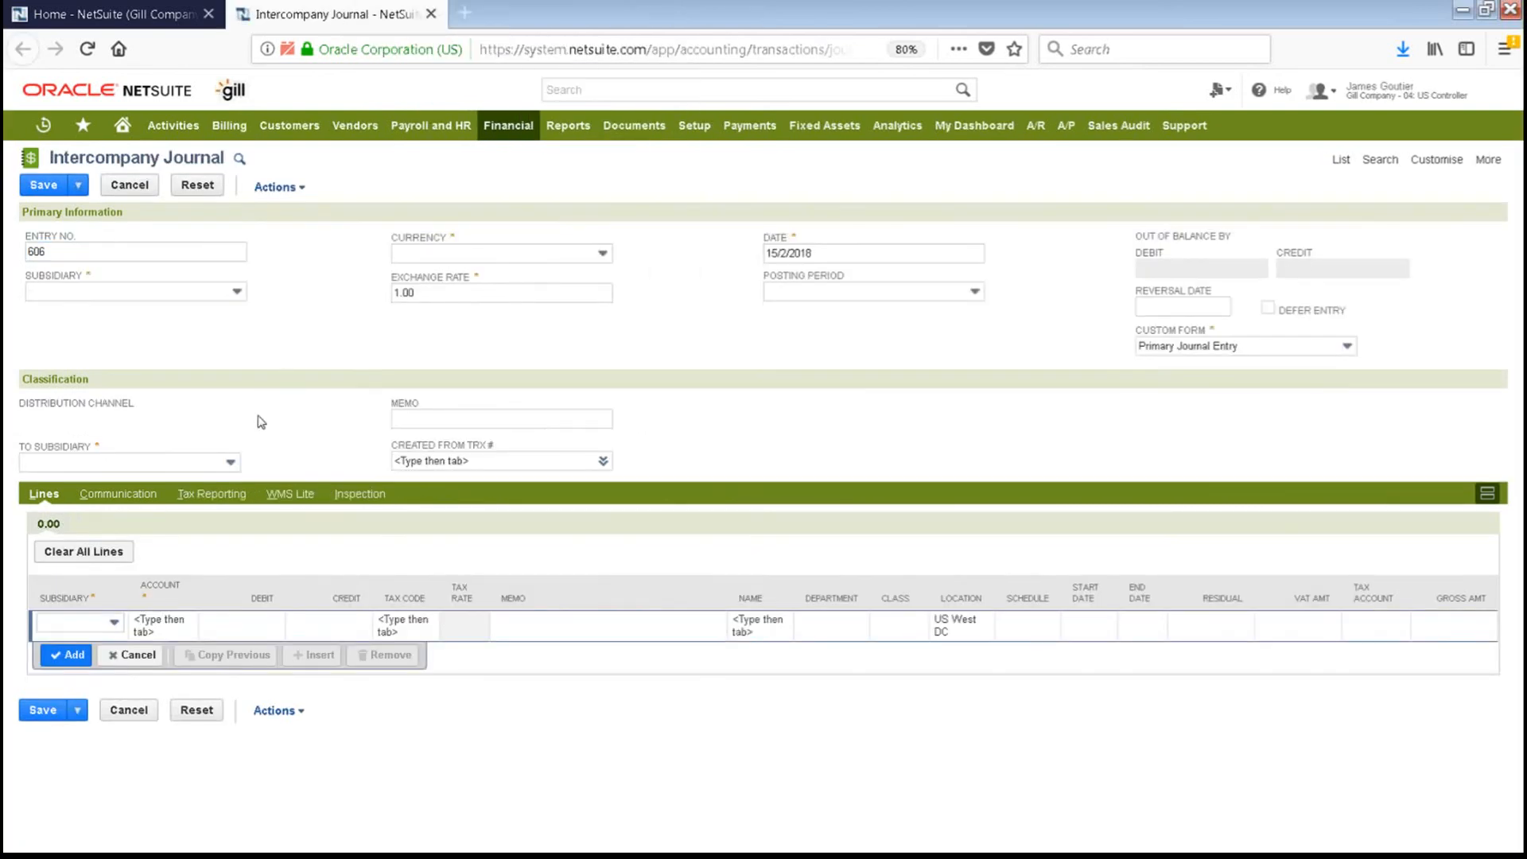
{"action": "left_click", "coordinate": [119, 299]}
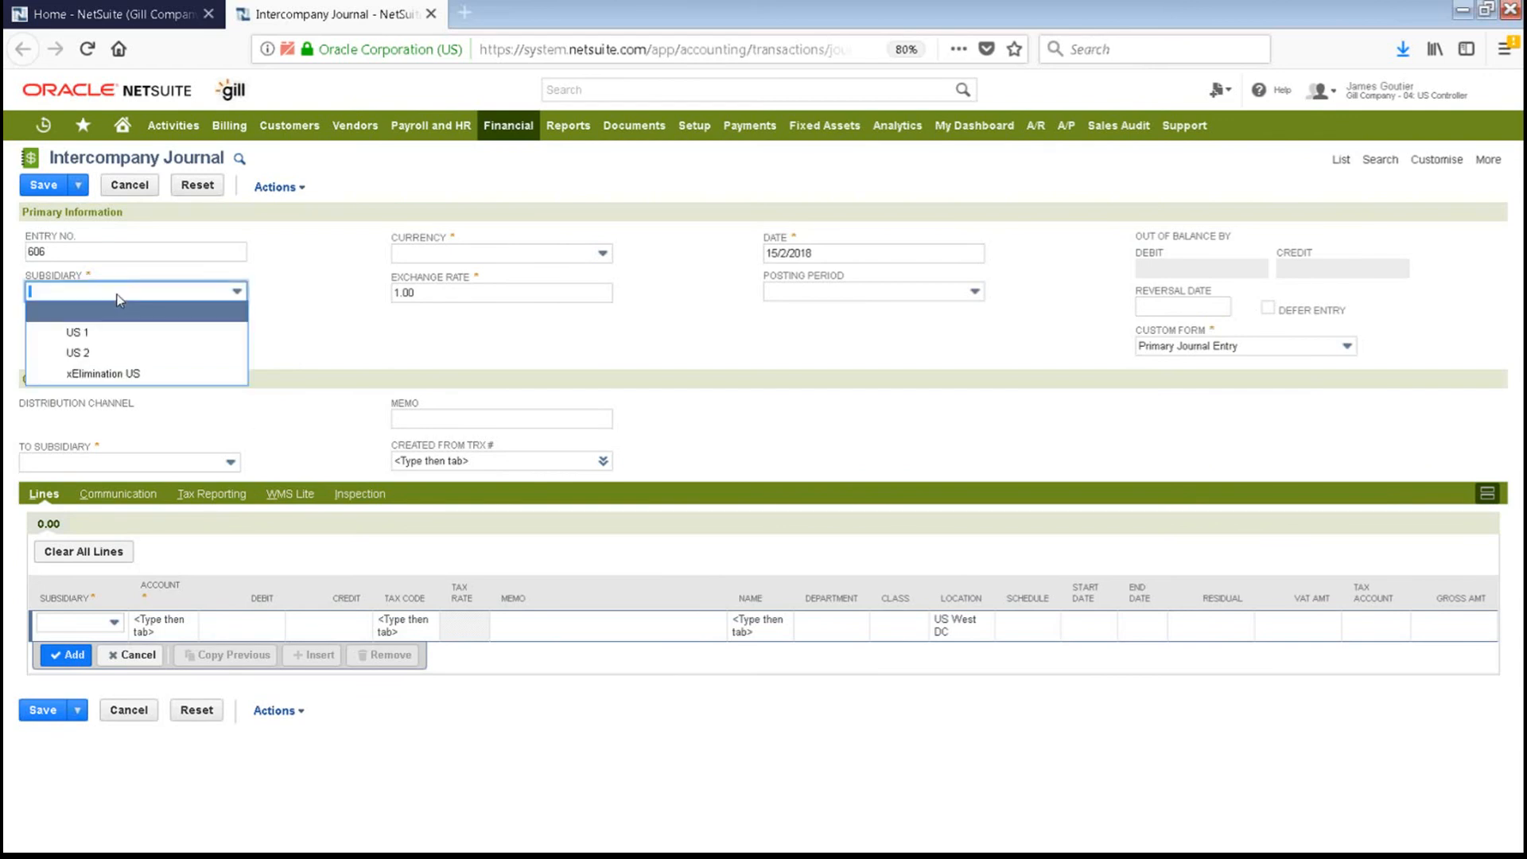
{"action": "left_click", "coordinate": [98, 333]}
{"action": "left_click", "coordinate": [99, 466]}
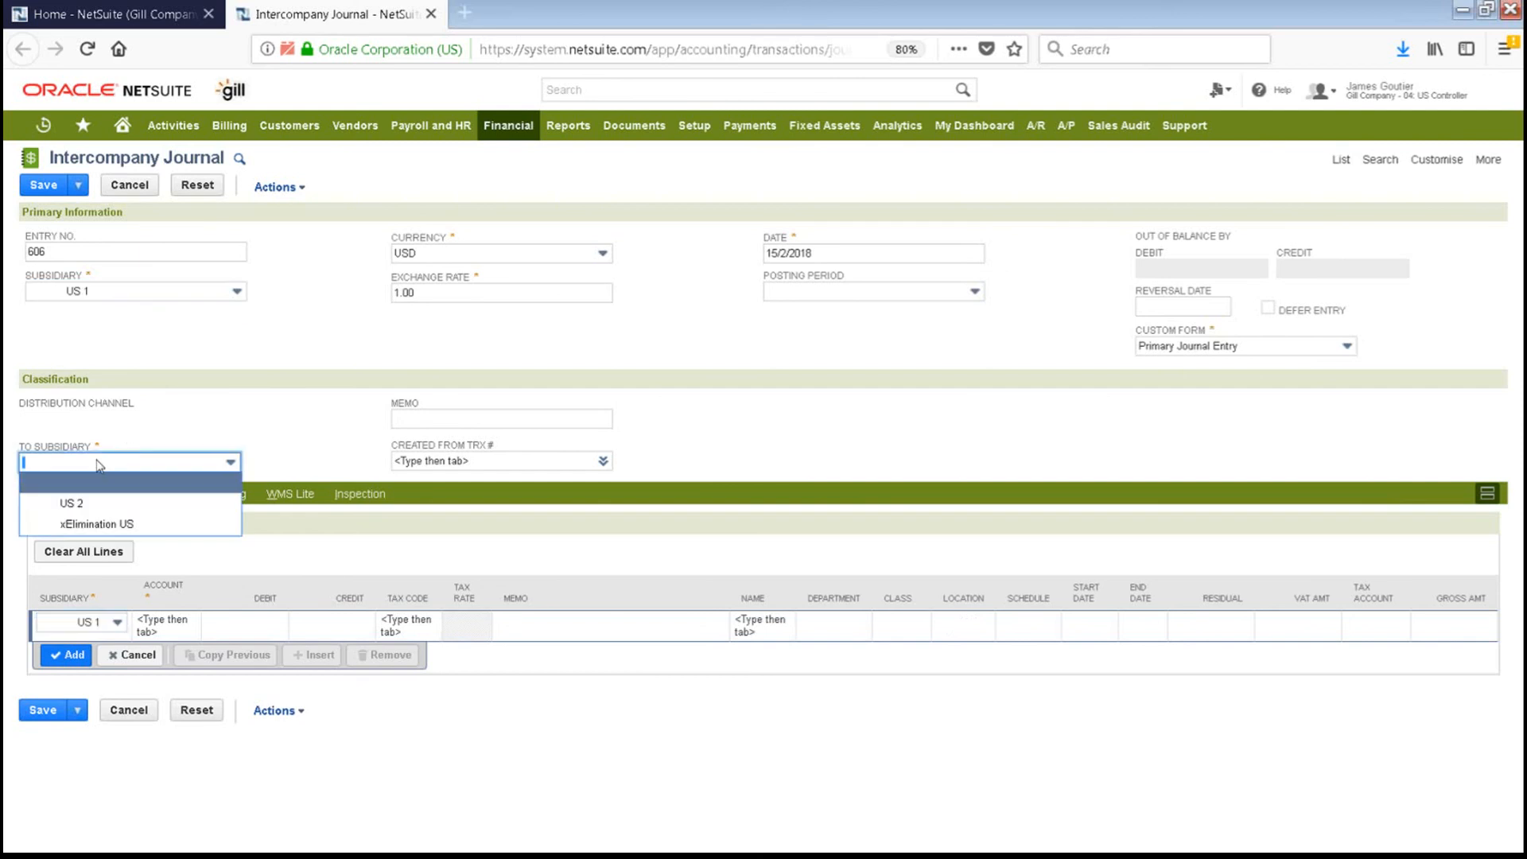
{"action": "left_click", "coordinate": [101, 507]}
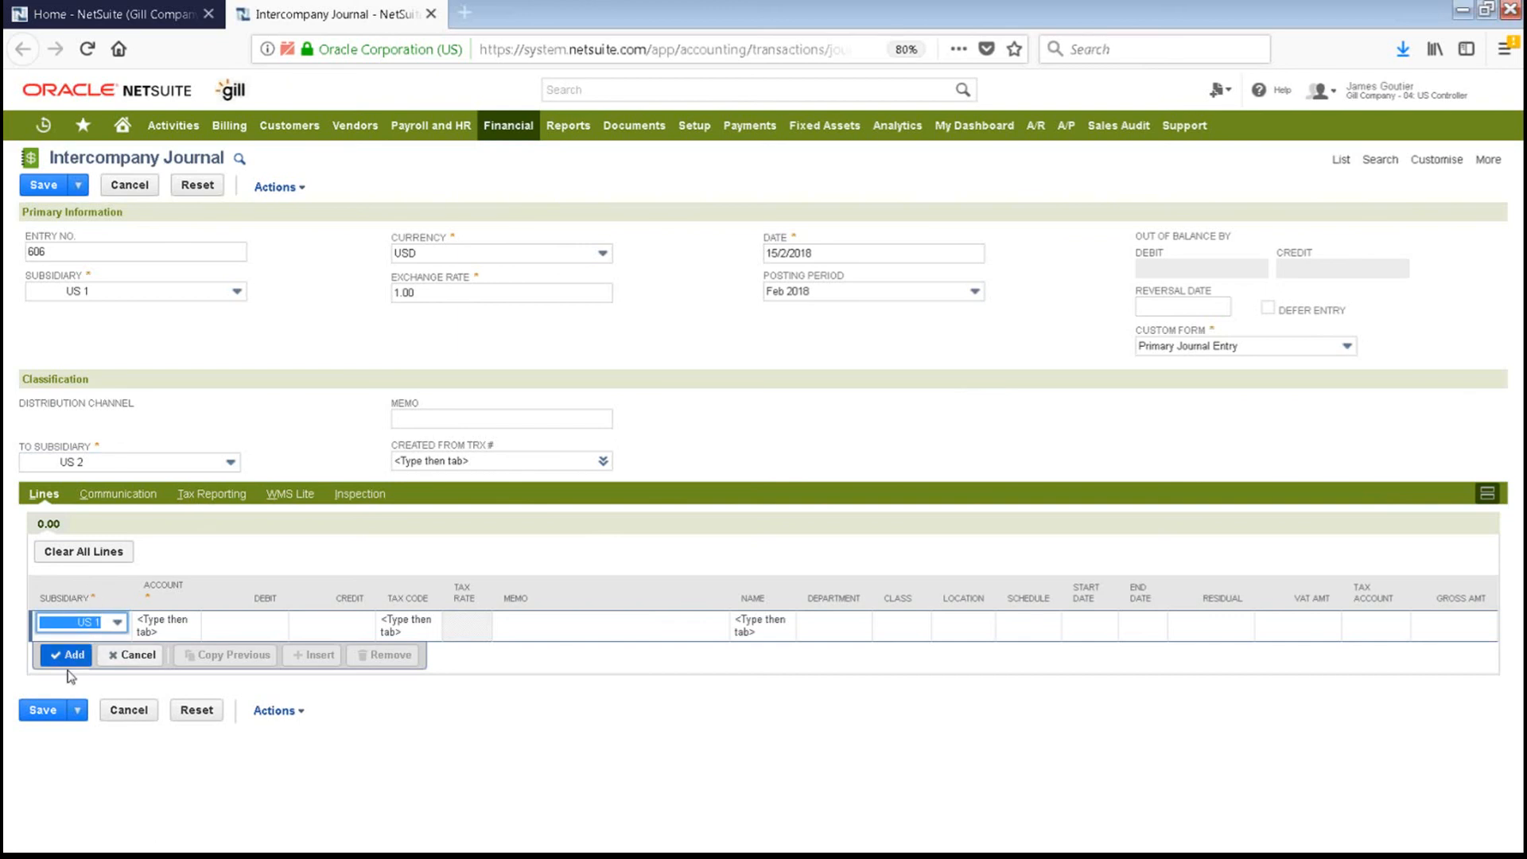
{"action": "left_click", "coordinate": [117, 624]}
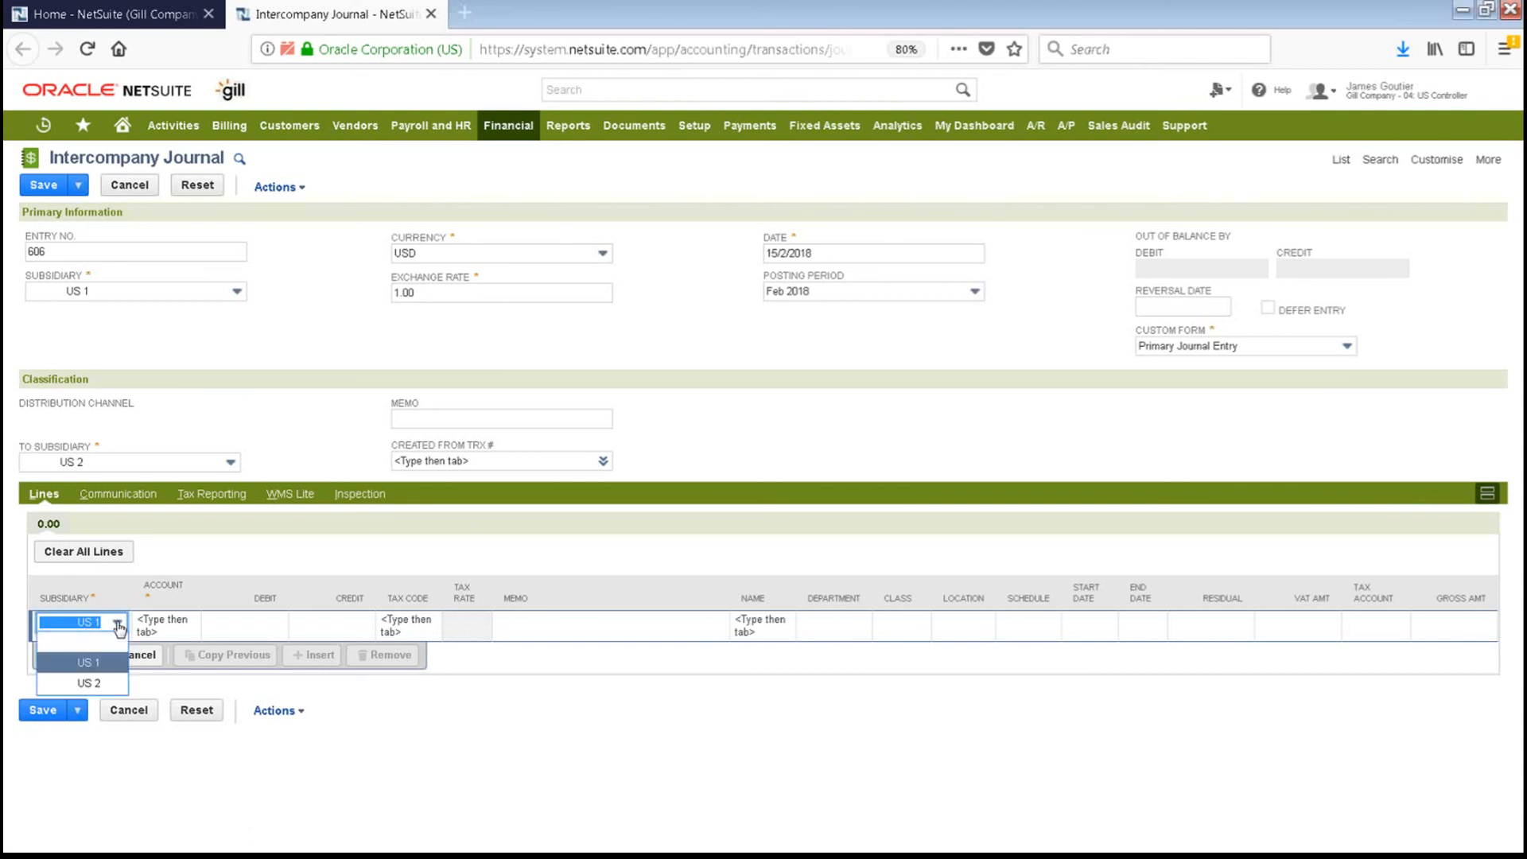
{"action": "left_click", "coordinate": [118, 627]}
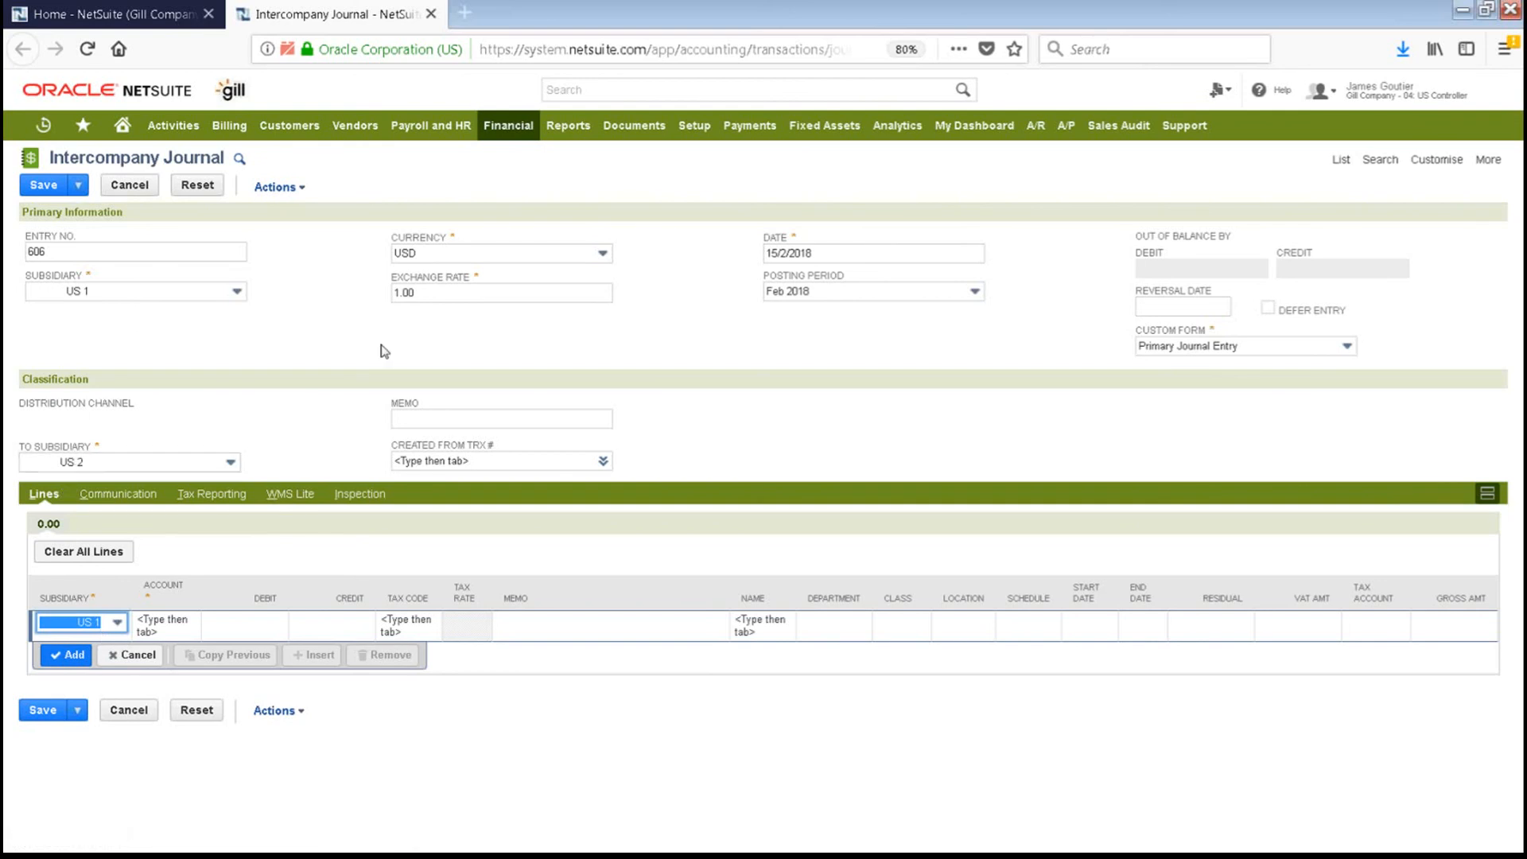
Leave the unsaved entry for the Intercompany Journals list and check its view and type filter choices.
{"action": "left_click", "coordinate": [1341, 160]}
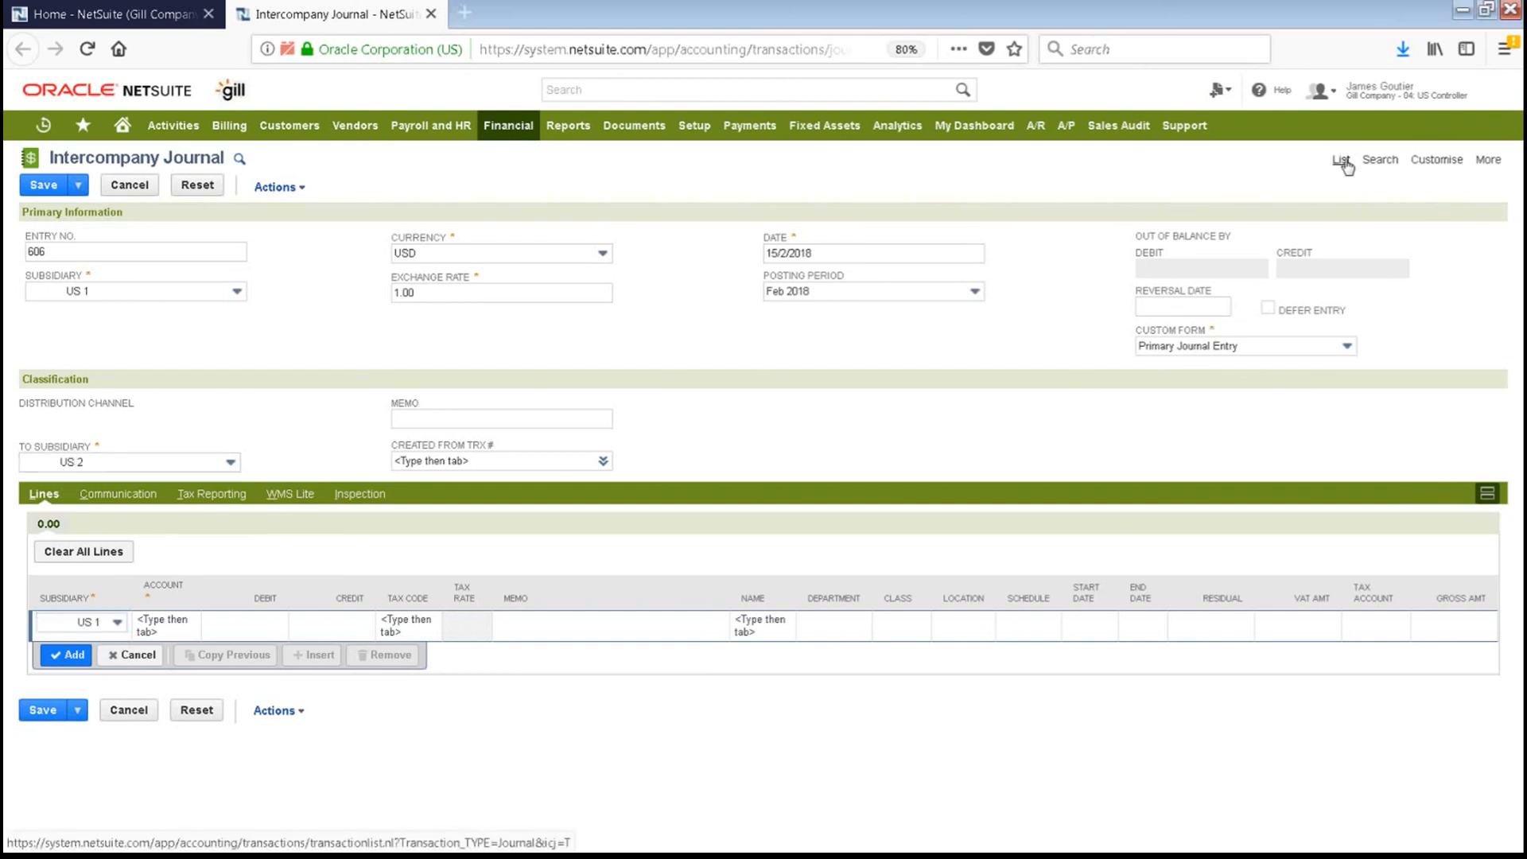
{"action": "left_click", "coordinate": [874, 397]}
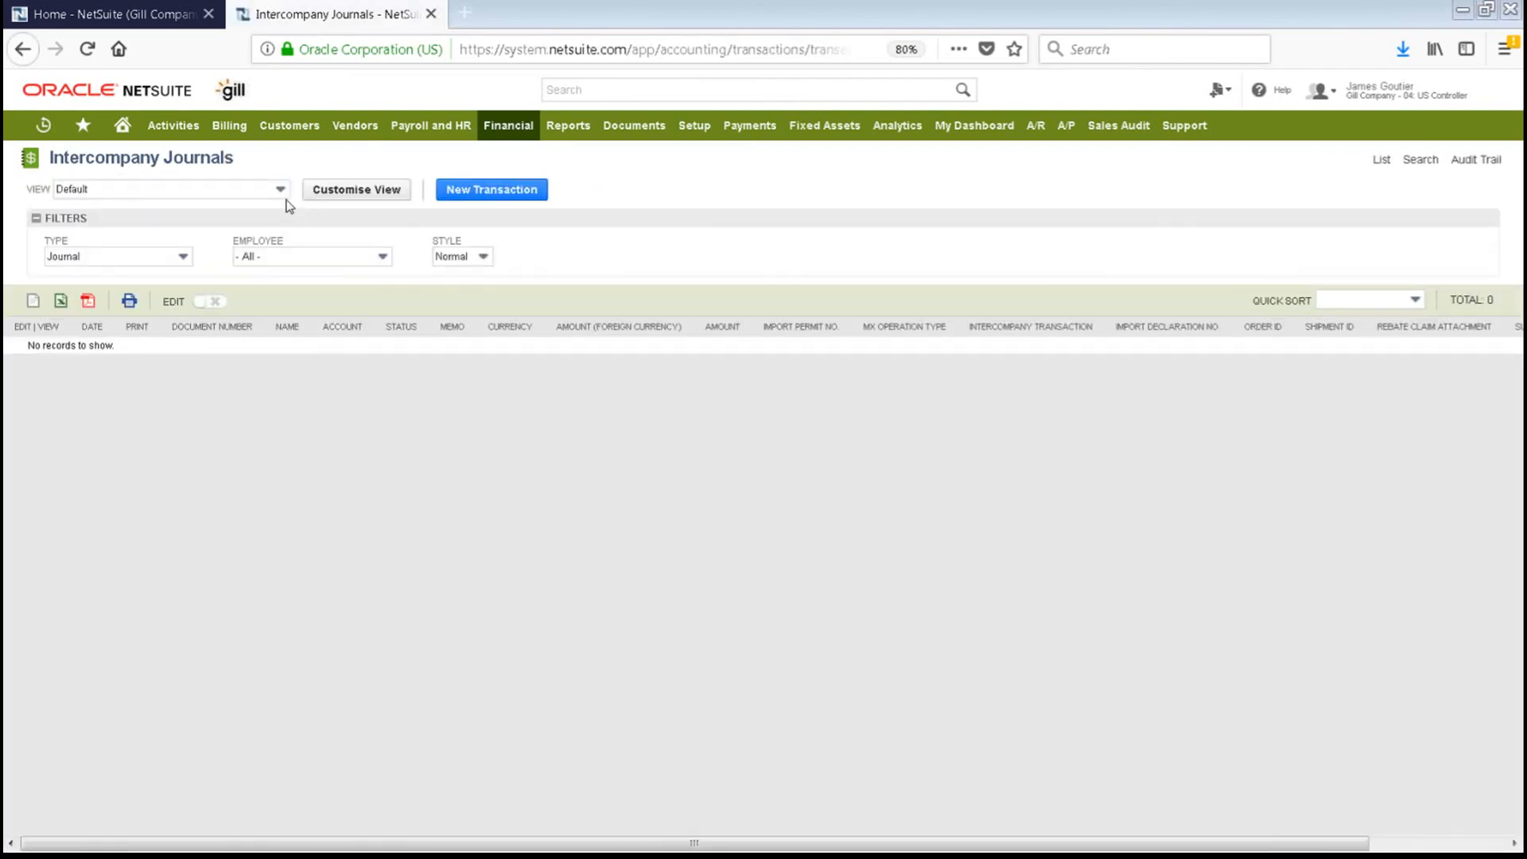
{"action": "left_click", "coordinate": [283, 192]}
{"action": "left_click", "coordinate": [282, 198]}
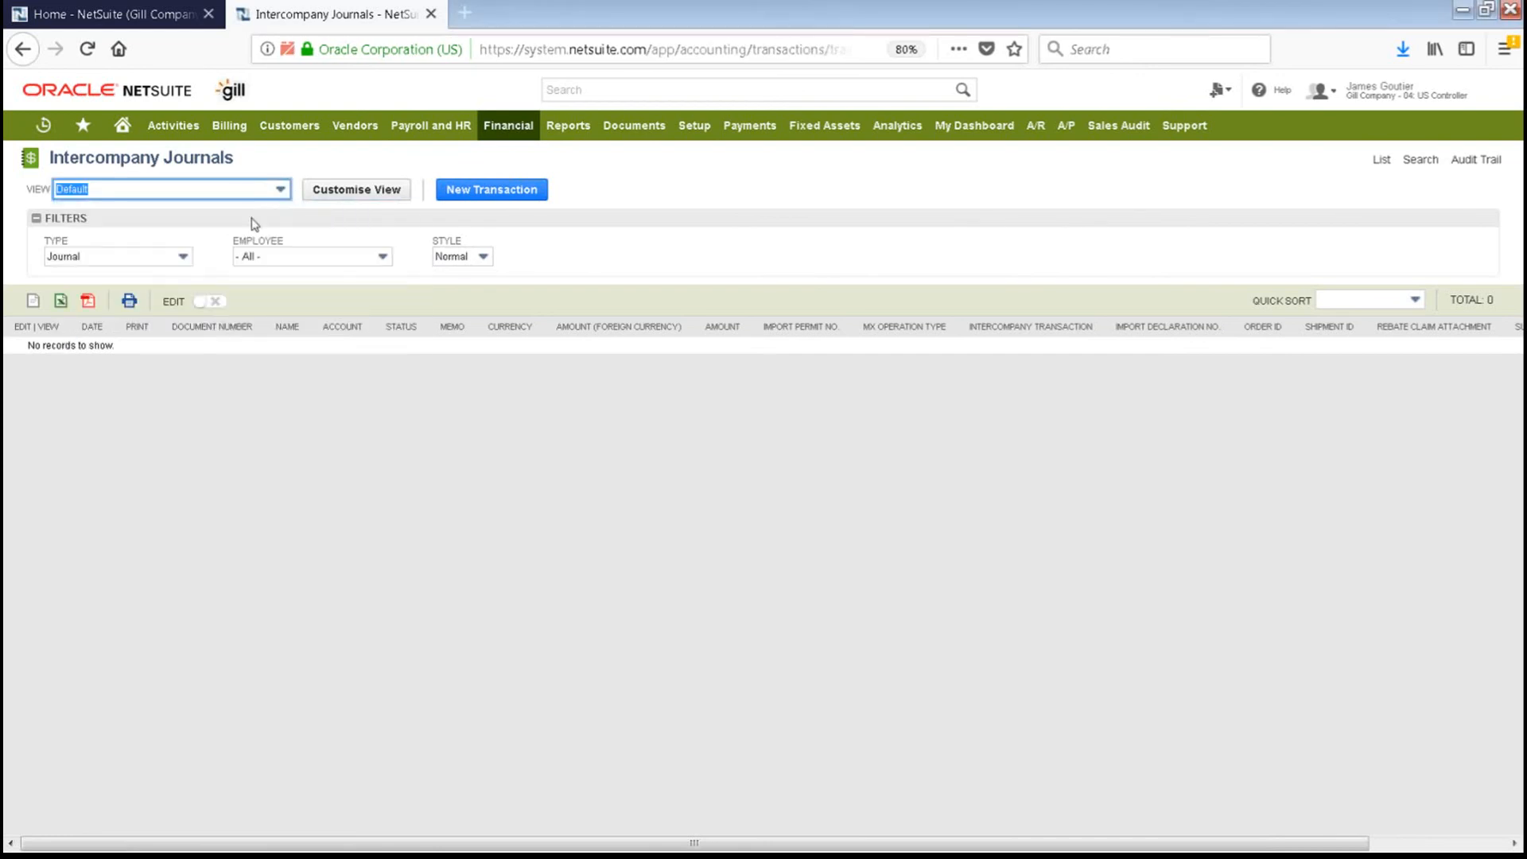
{"action": "left_click", "coordinate": [182, 258]}
{"action": "left_click", "coordinate": [183, 261]}
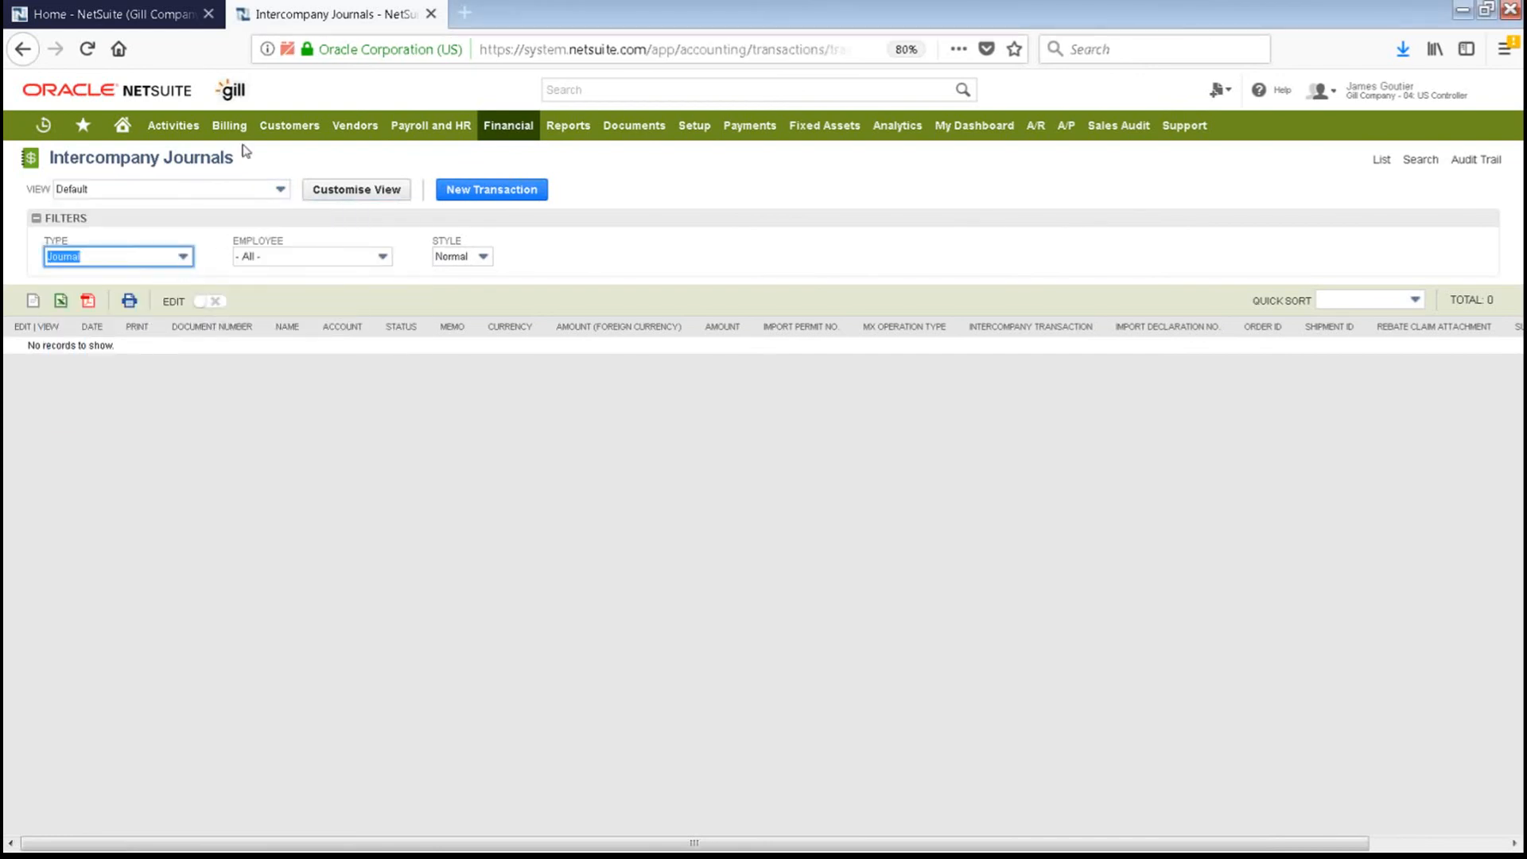
Return to the blank intercompany journal and select US 1 as the subsidiary and US 2 as the To Subsidiary.
{"action": "left_click", "coordinate": [23, 49]}
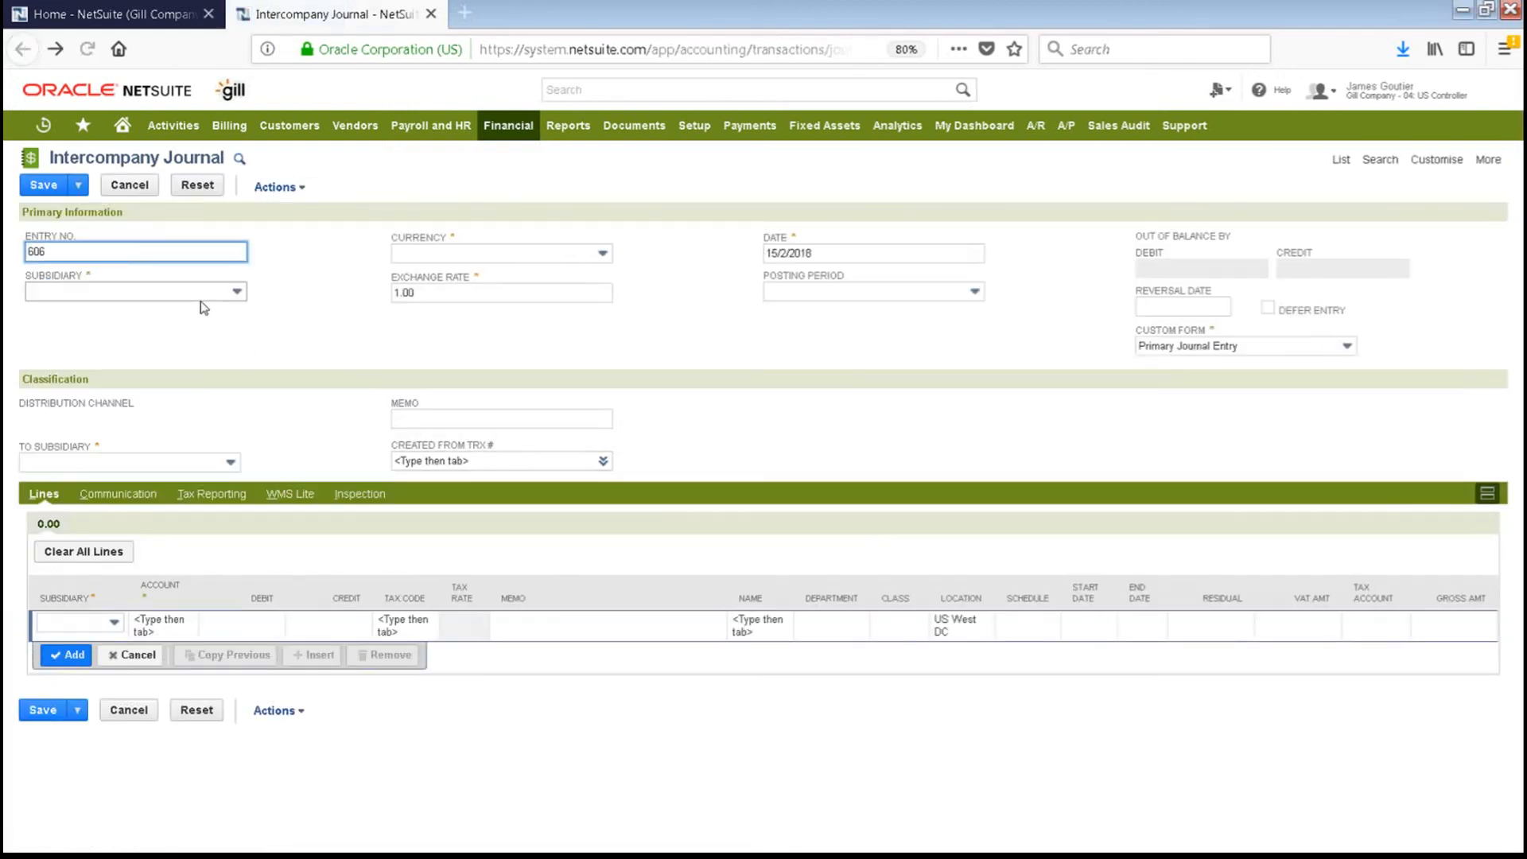
{"action": "left_click", "coordinate": [205, 295]}
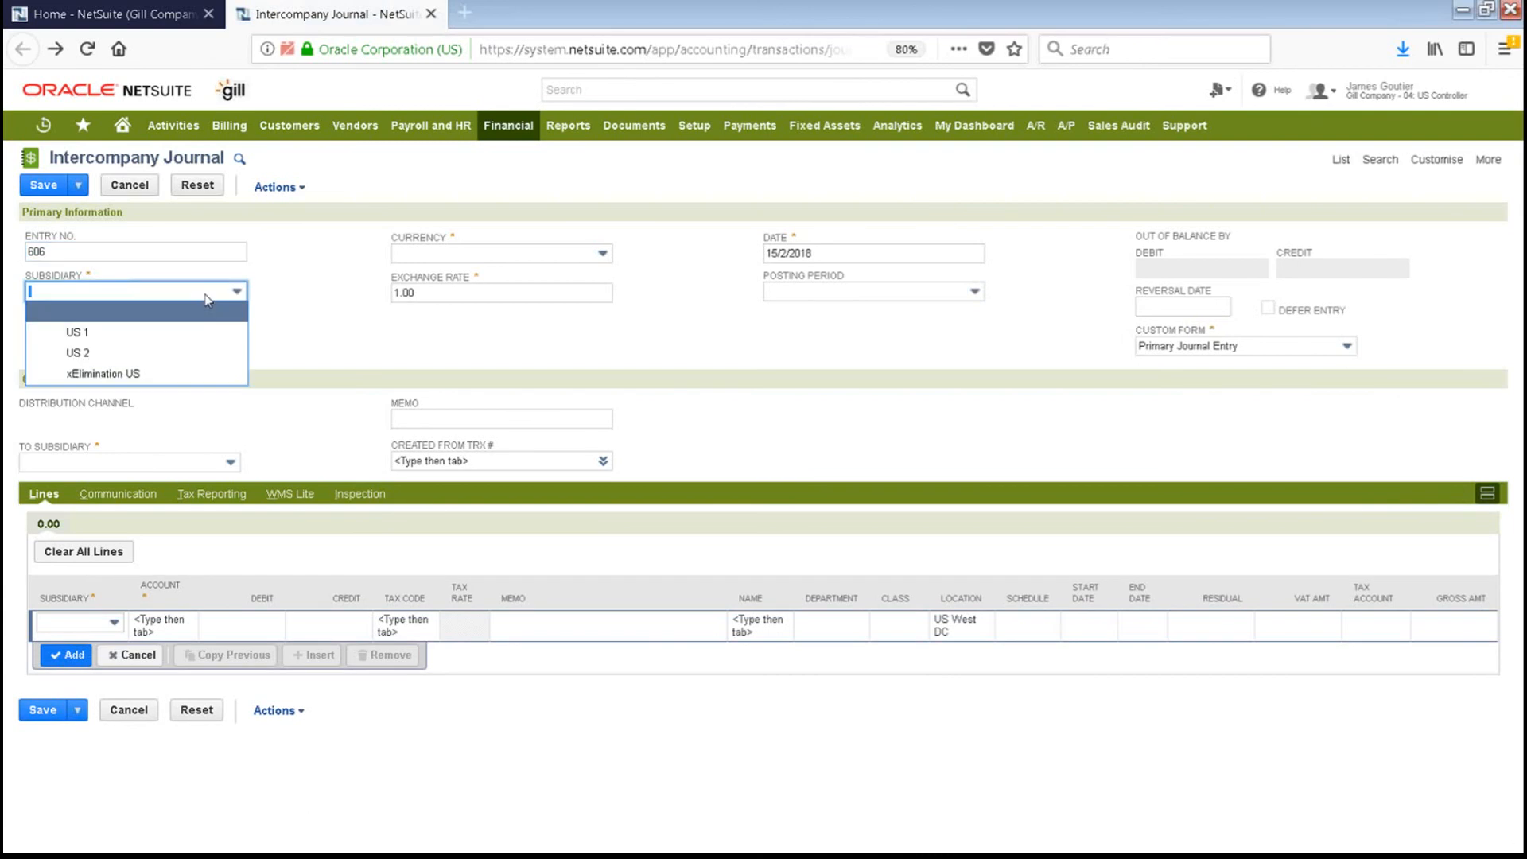
{"action": "left_click", "coordinate": [177, 332]}
{"action": "left_click", "coordinate": [178, 459]}
{"action": "left_click", "coordinate": [165, 506]}
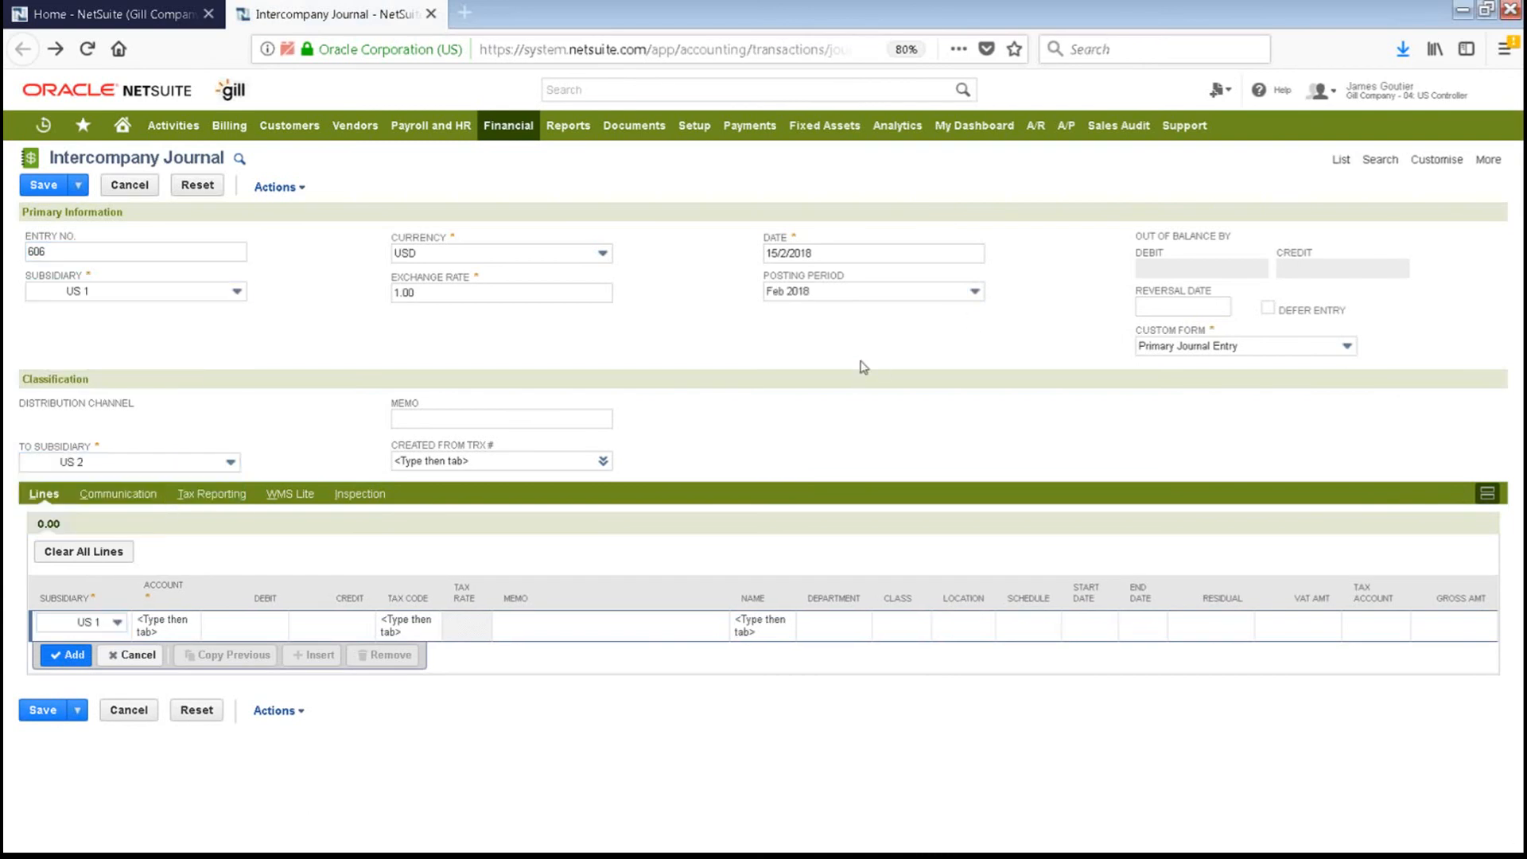
Fill the first US 1 journal line with account 1201 Accounts Receivable and a debit of 100.00.
{"action": "left_click", "coordinate": [140, 624]}
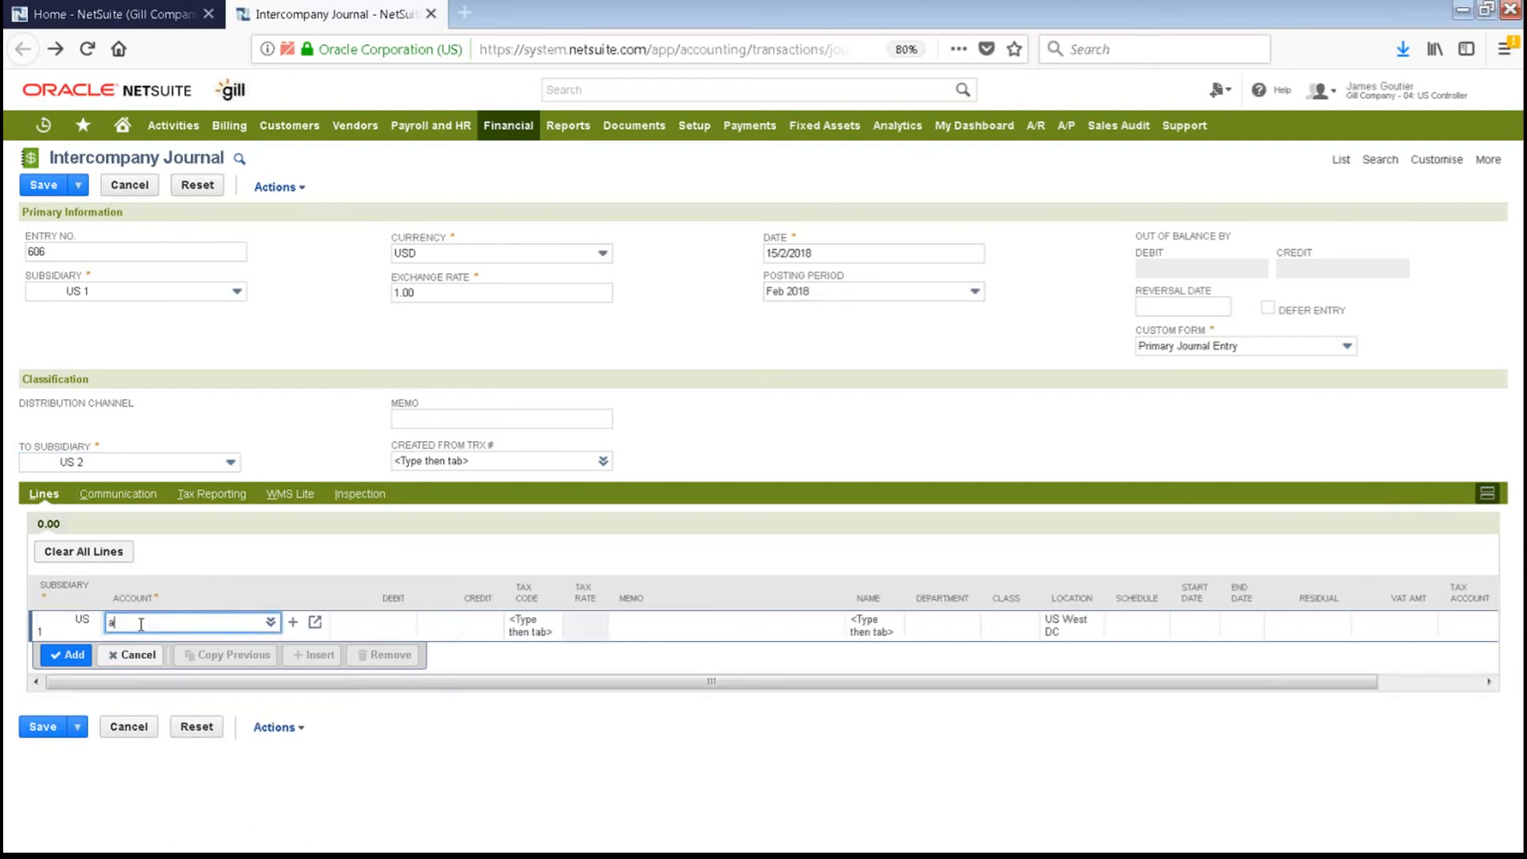
{"action": "type", "text": "accoun"}
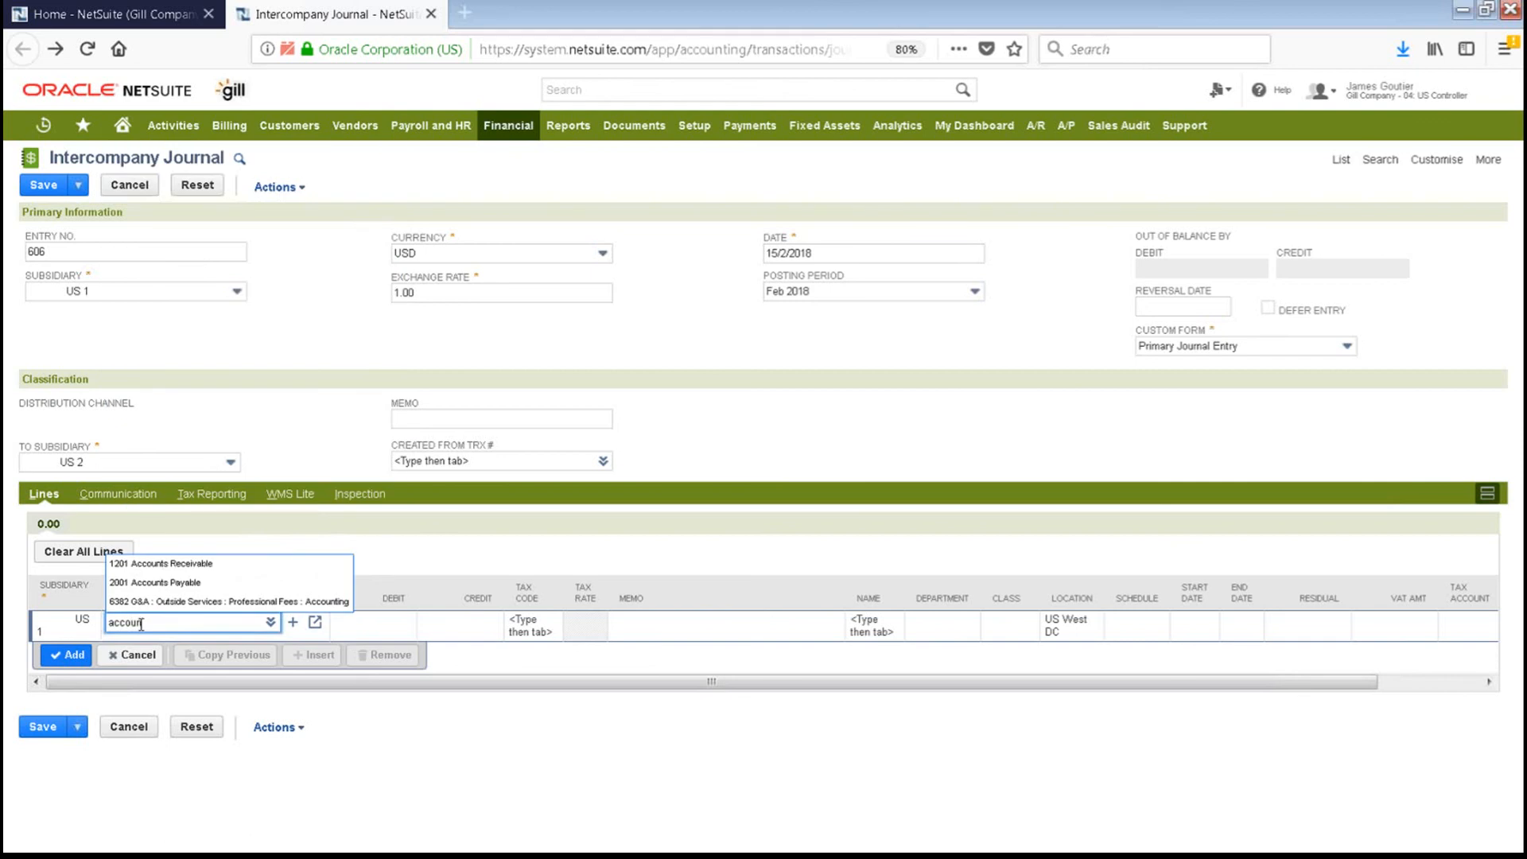
{"action": "left_click", "coordinate": [172, 563]}
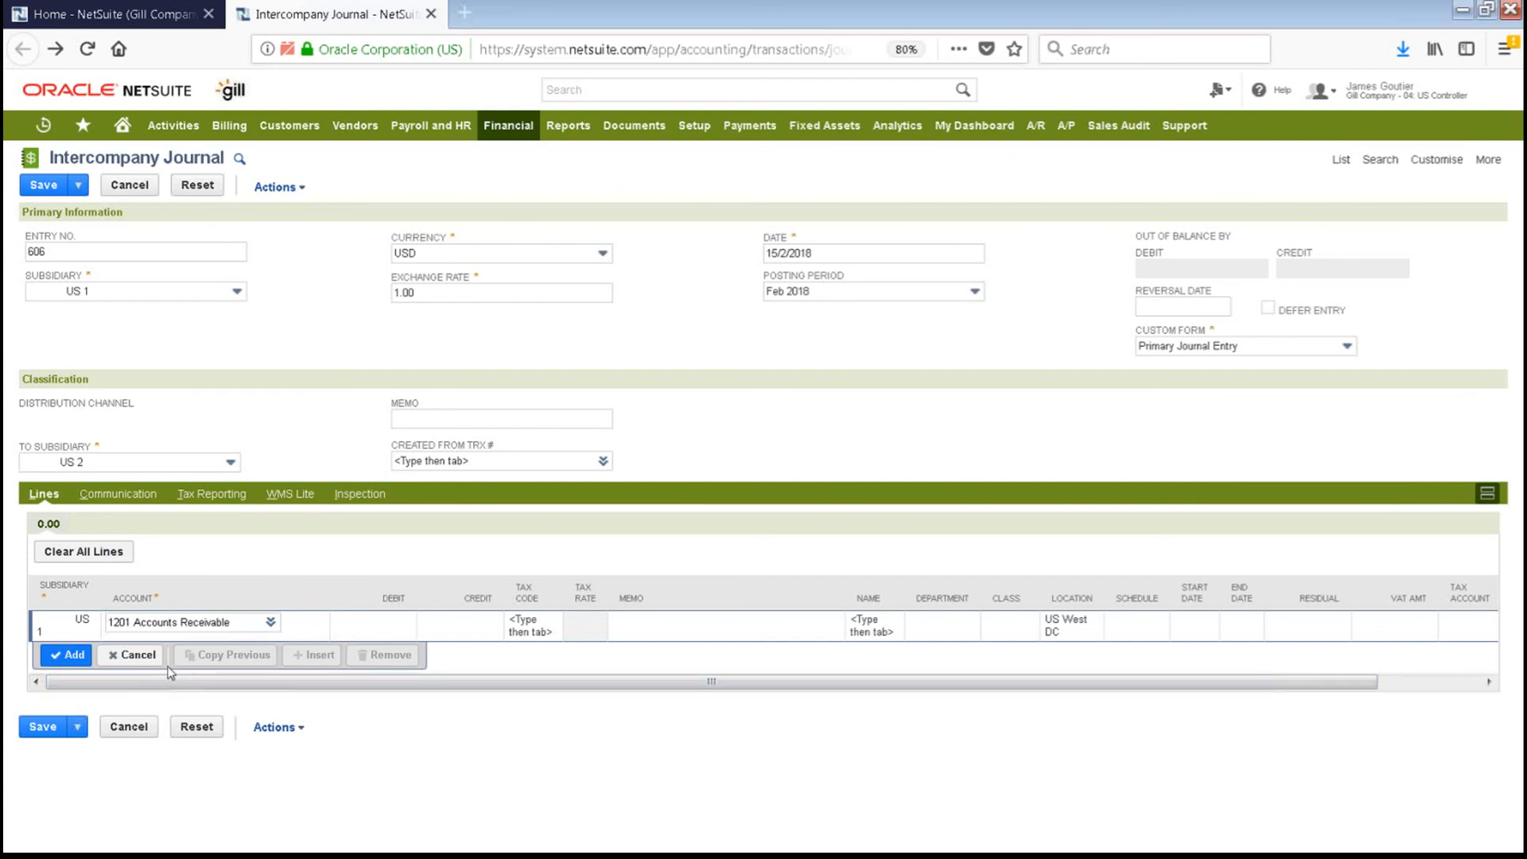
{"action": "left_click", "coordinate": [389, 632]}
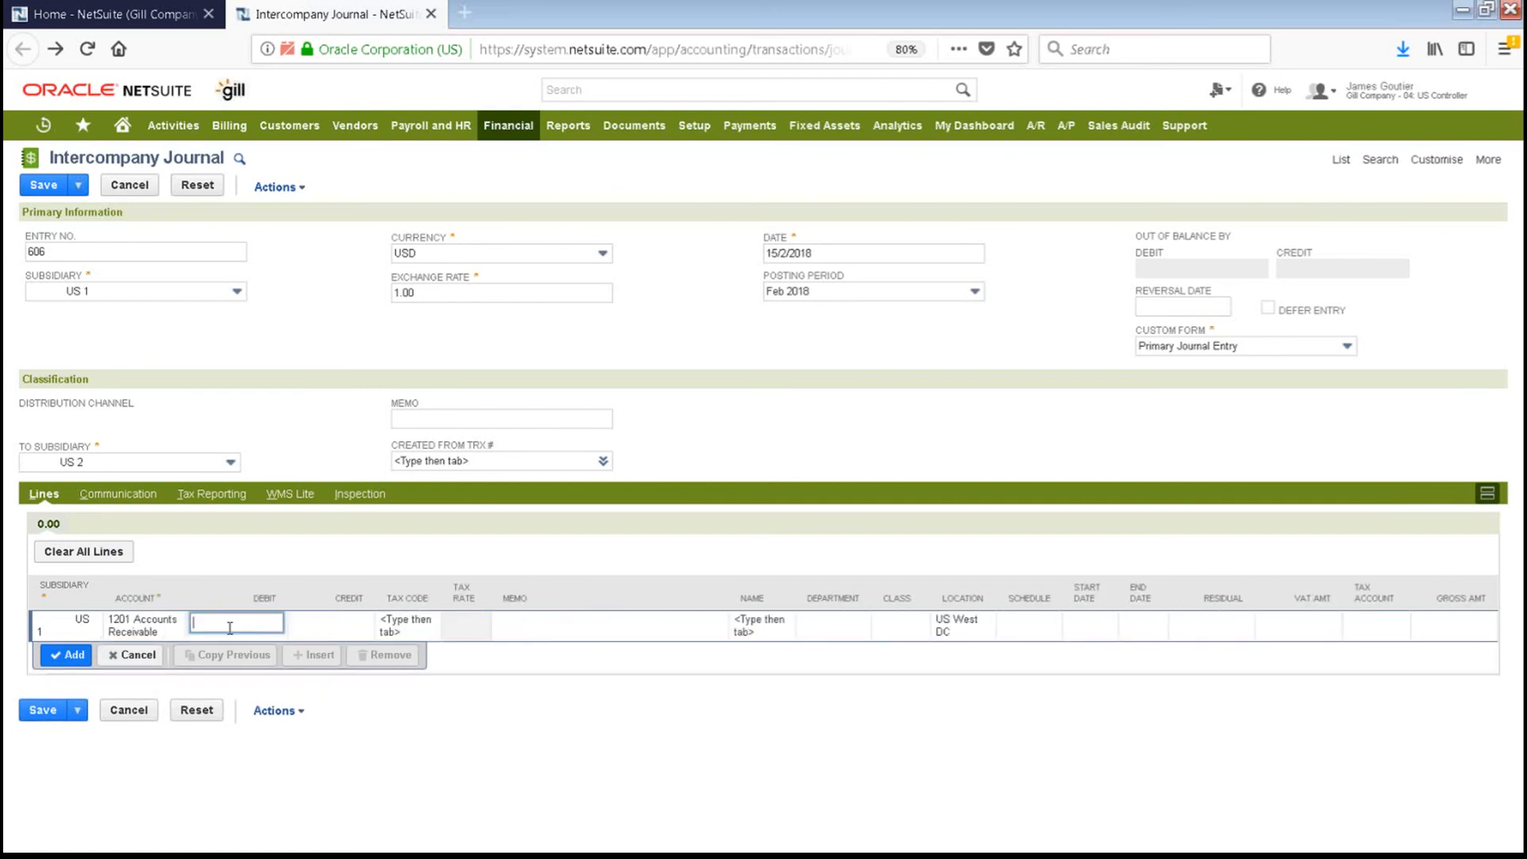
{"action": "key", "text": "Tab"}
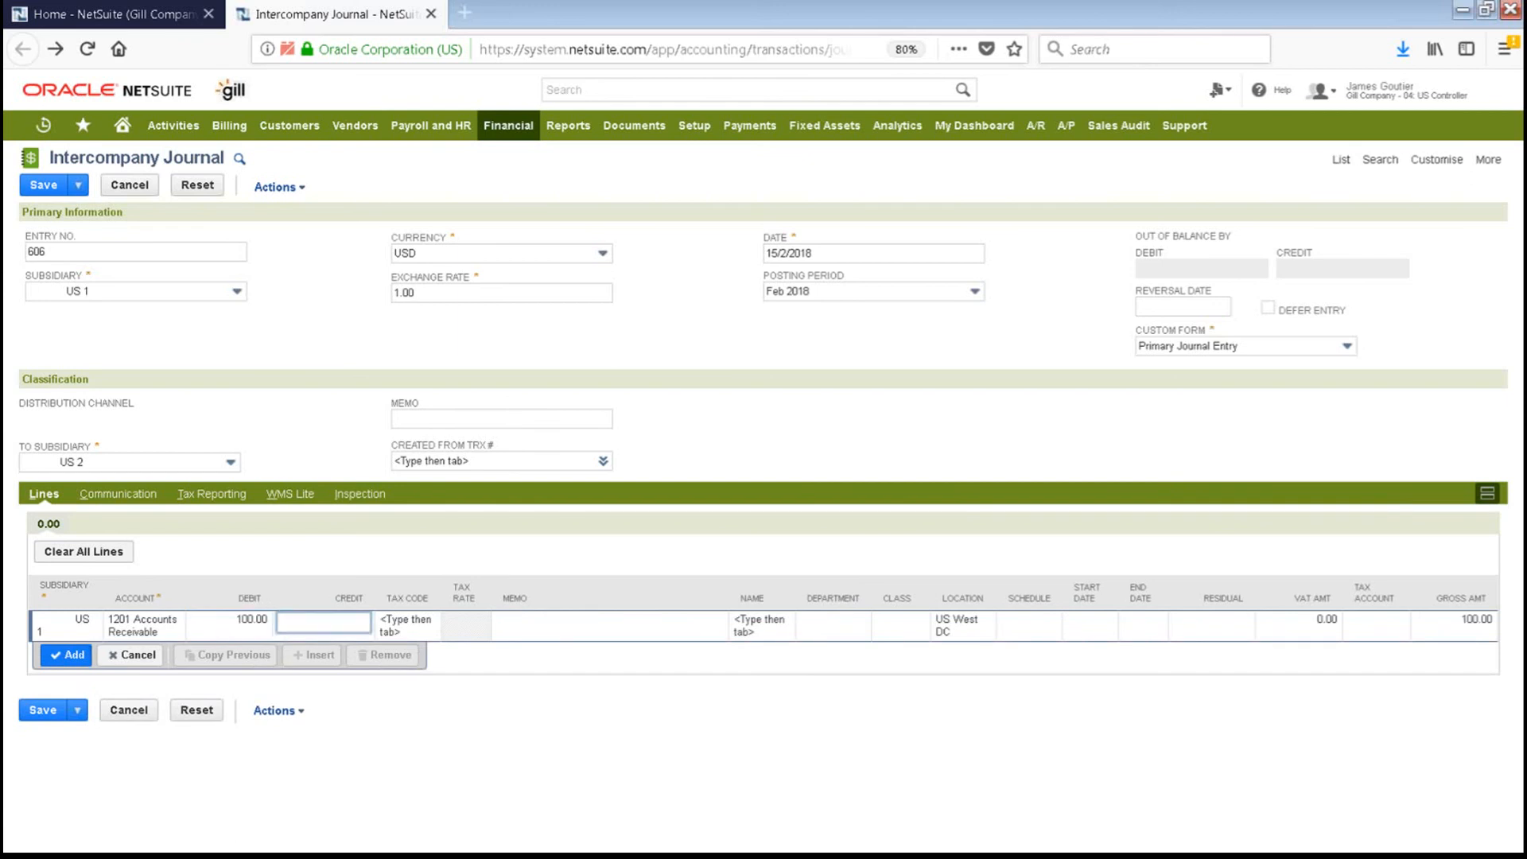
Add the first journal line and begin a second US 1 line with a credit of 100.00.
{"action": "left_click", "coordinate": [67, 654]}
{"action": "left_click", "coordinate": [112, 649]}
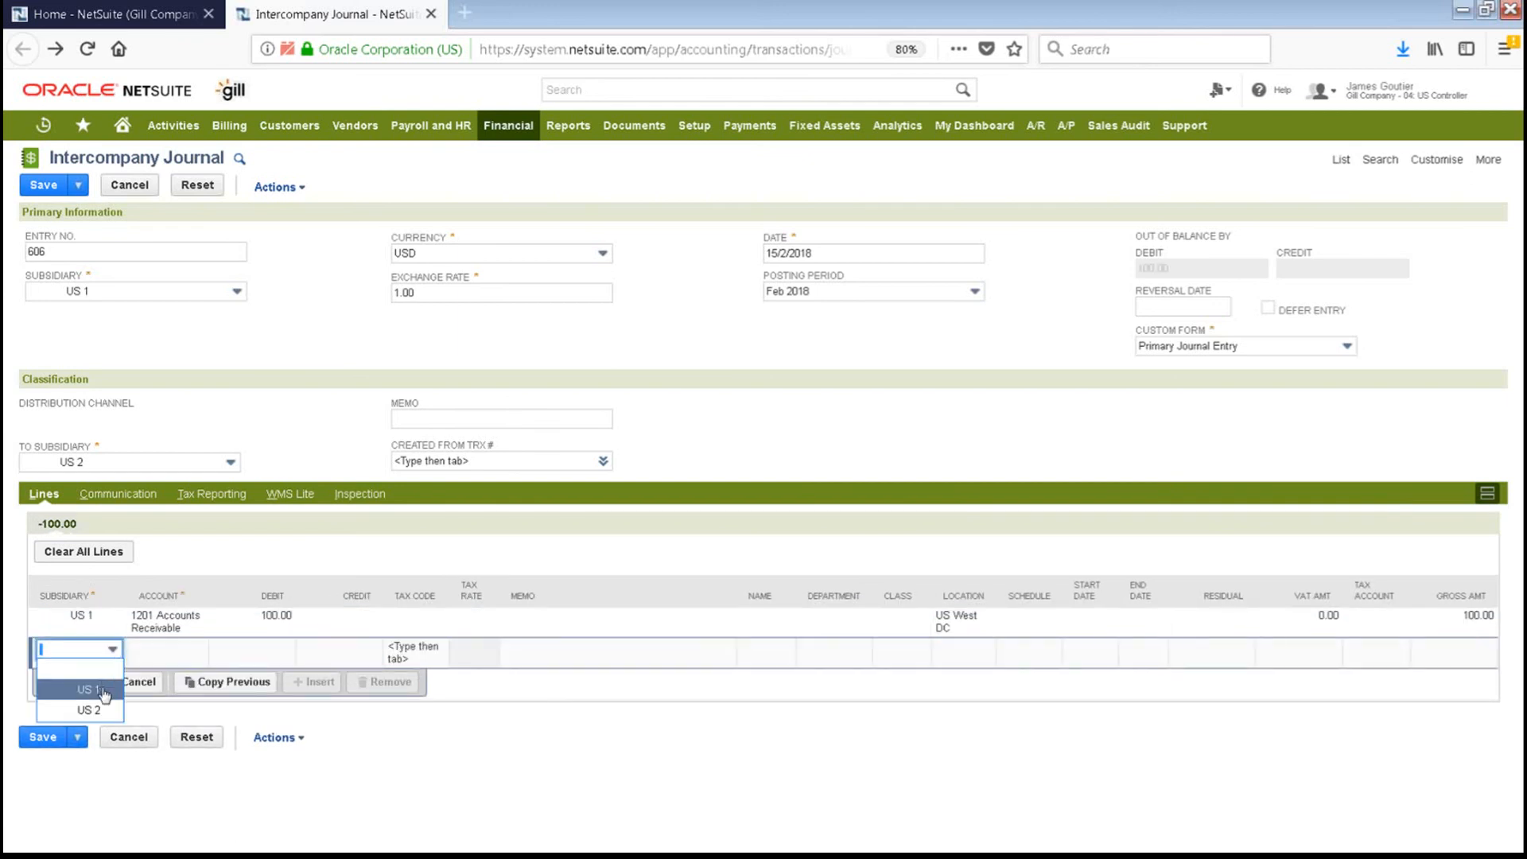
{"action": "left_click", "coordinate": [102, 690]}
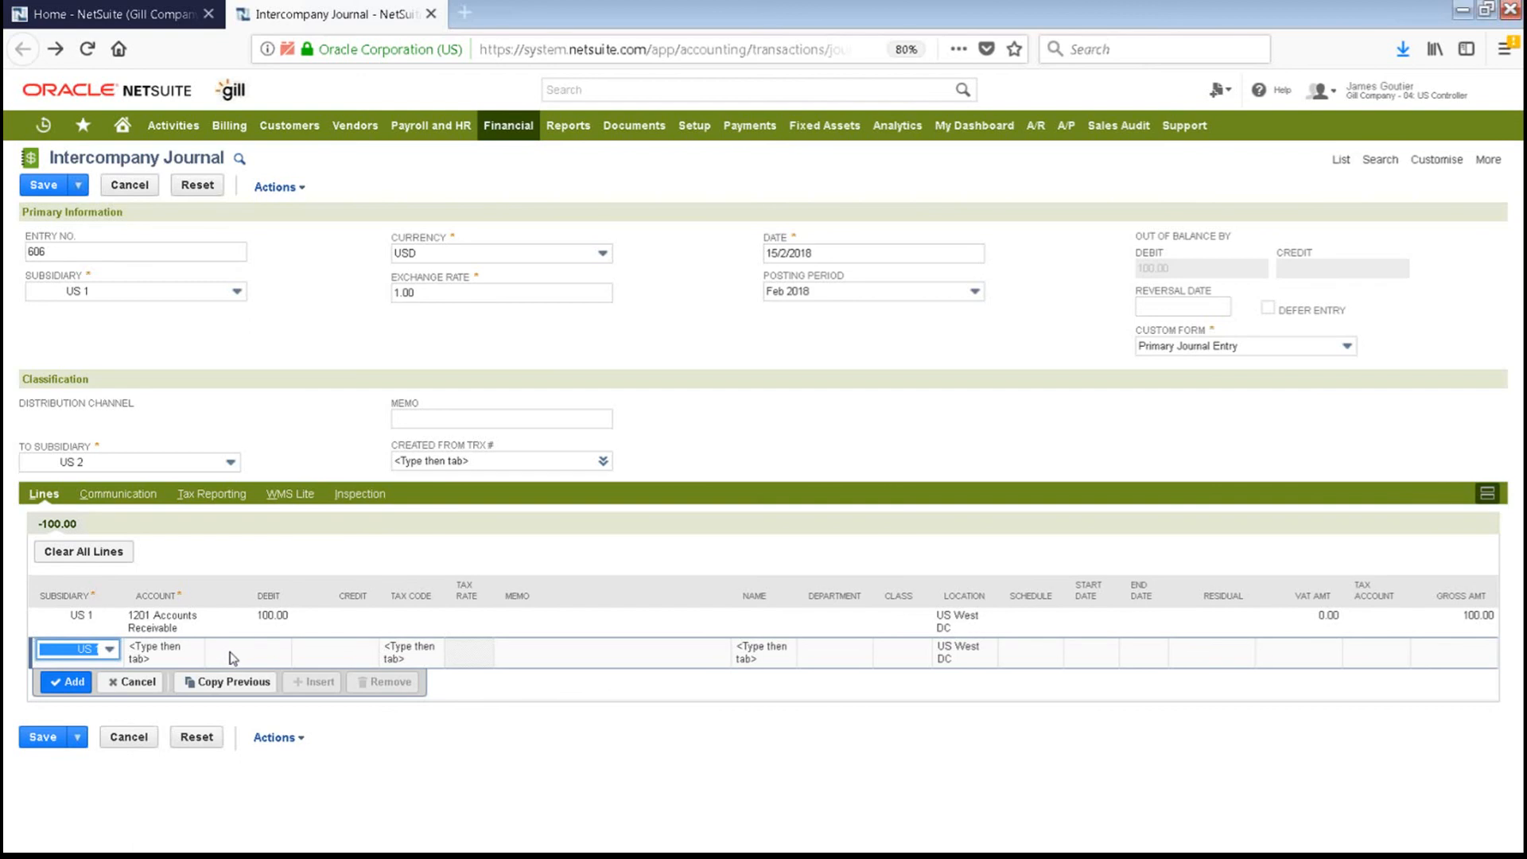
{"action": "left_click", "coordinate": [185, 664]}
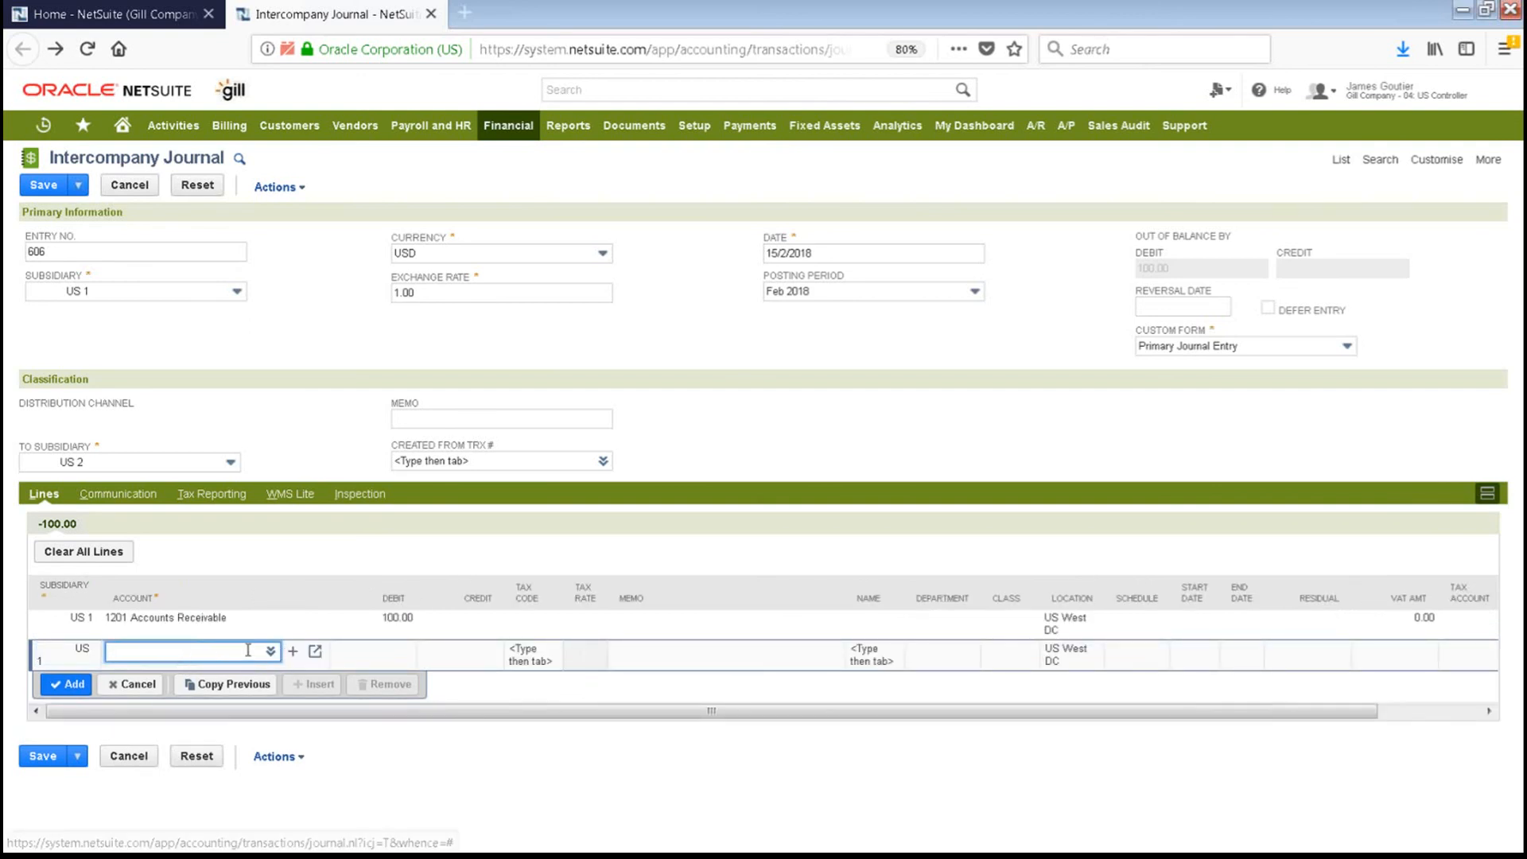
{"action": "left_click", "coordinate": [457, 652]}
{"action": "left_click", "coordinate": [168, 660]}
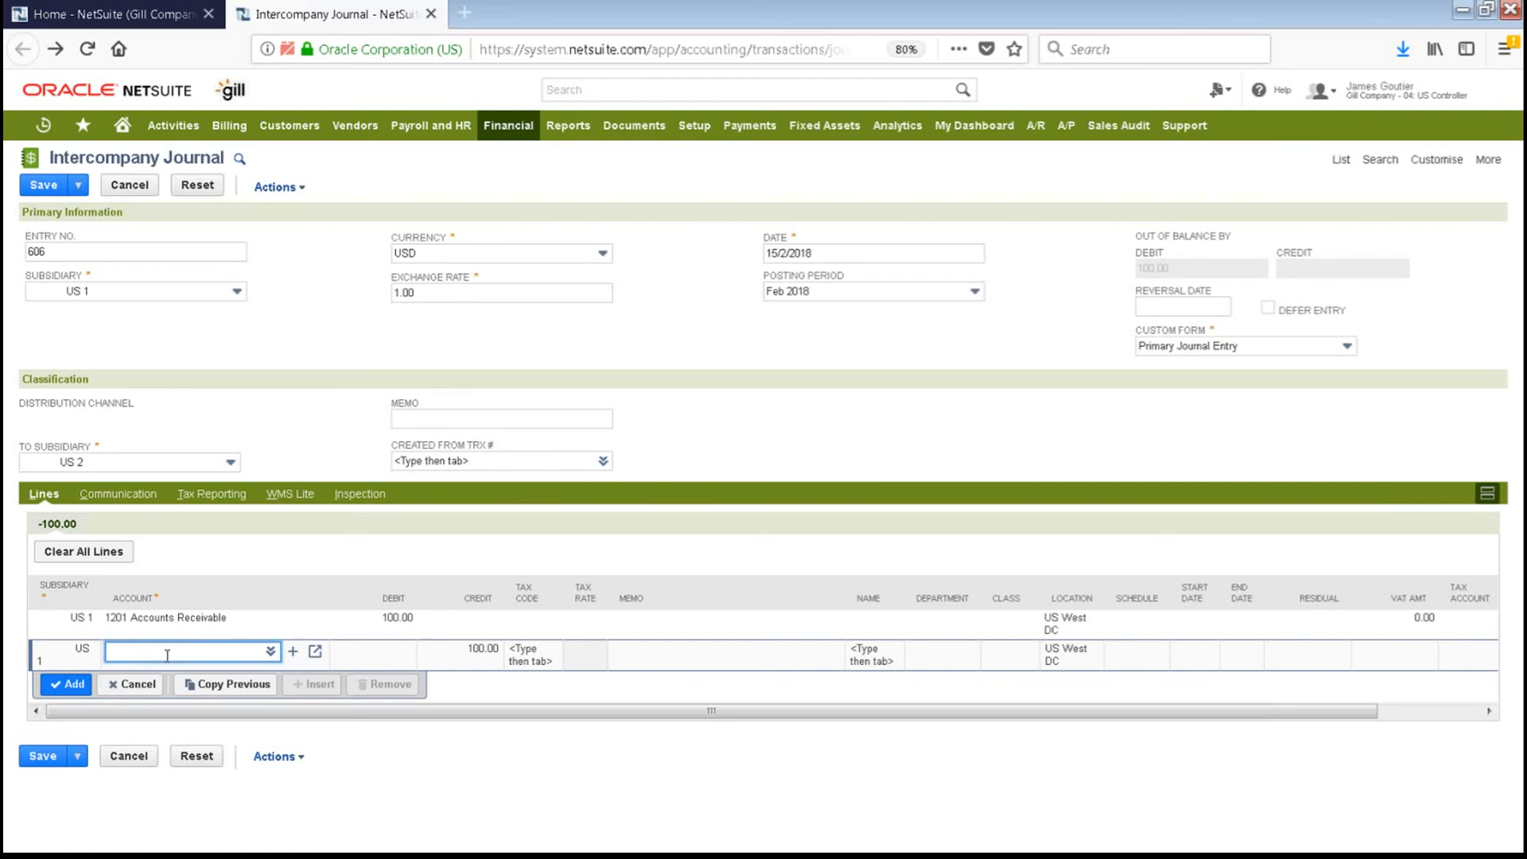
Switch the journal's custom form to GB - Intercompany Journal Entry and close the unsaved entry.
{"action": "left_click", "coordinate": [1294, 347]}
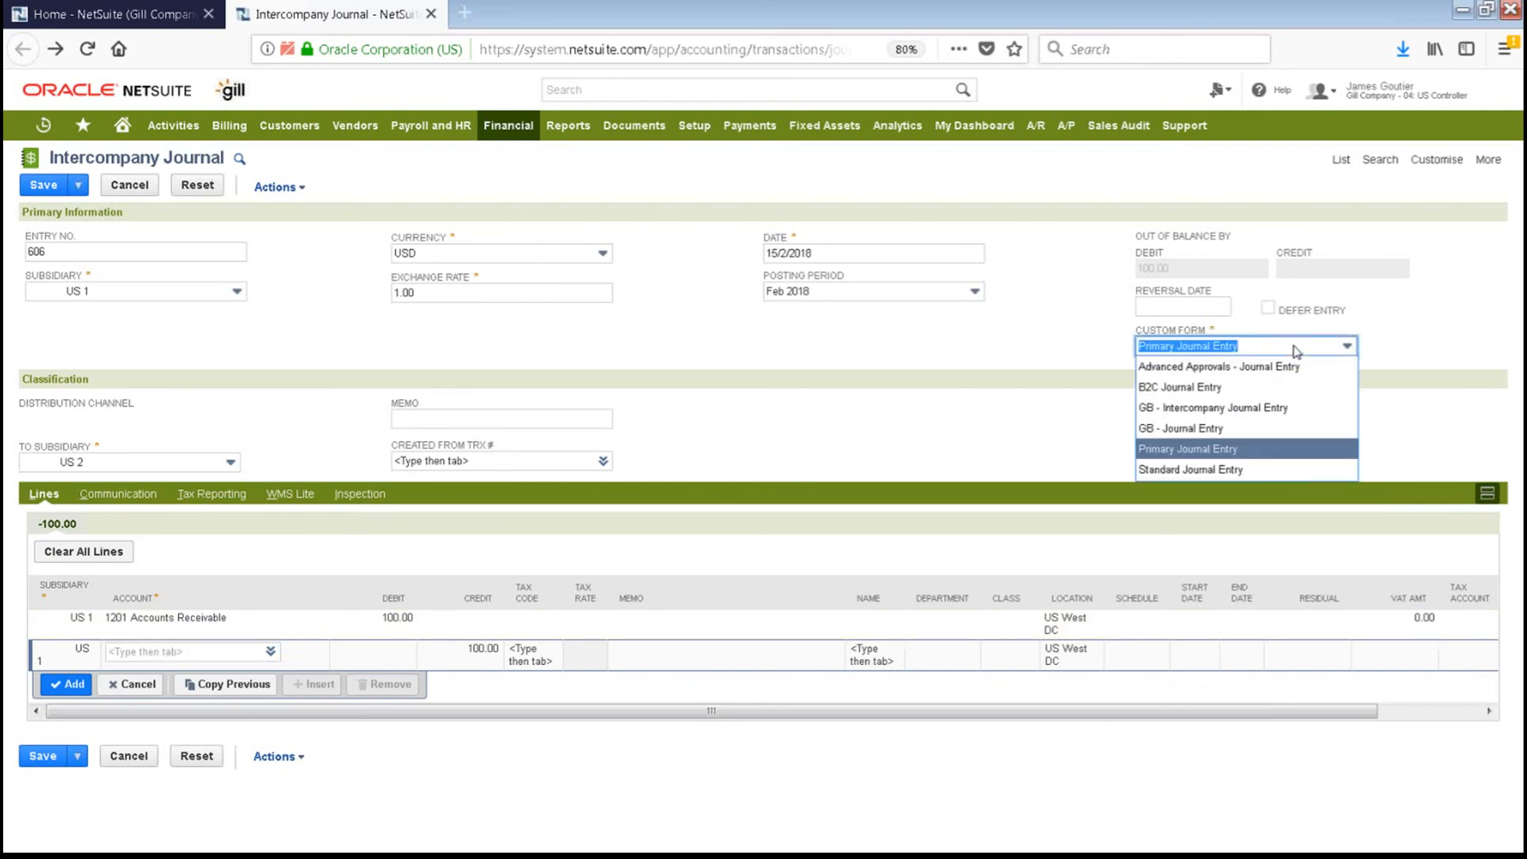
{"action": "left_click", "coordinate": [1268, 407]}
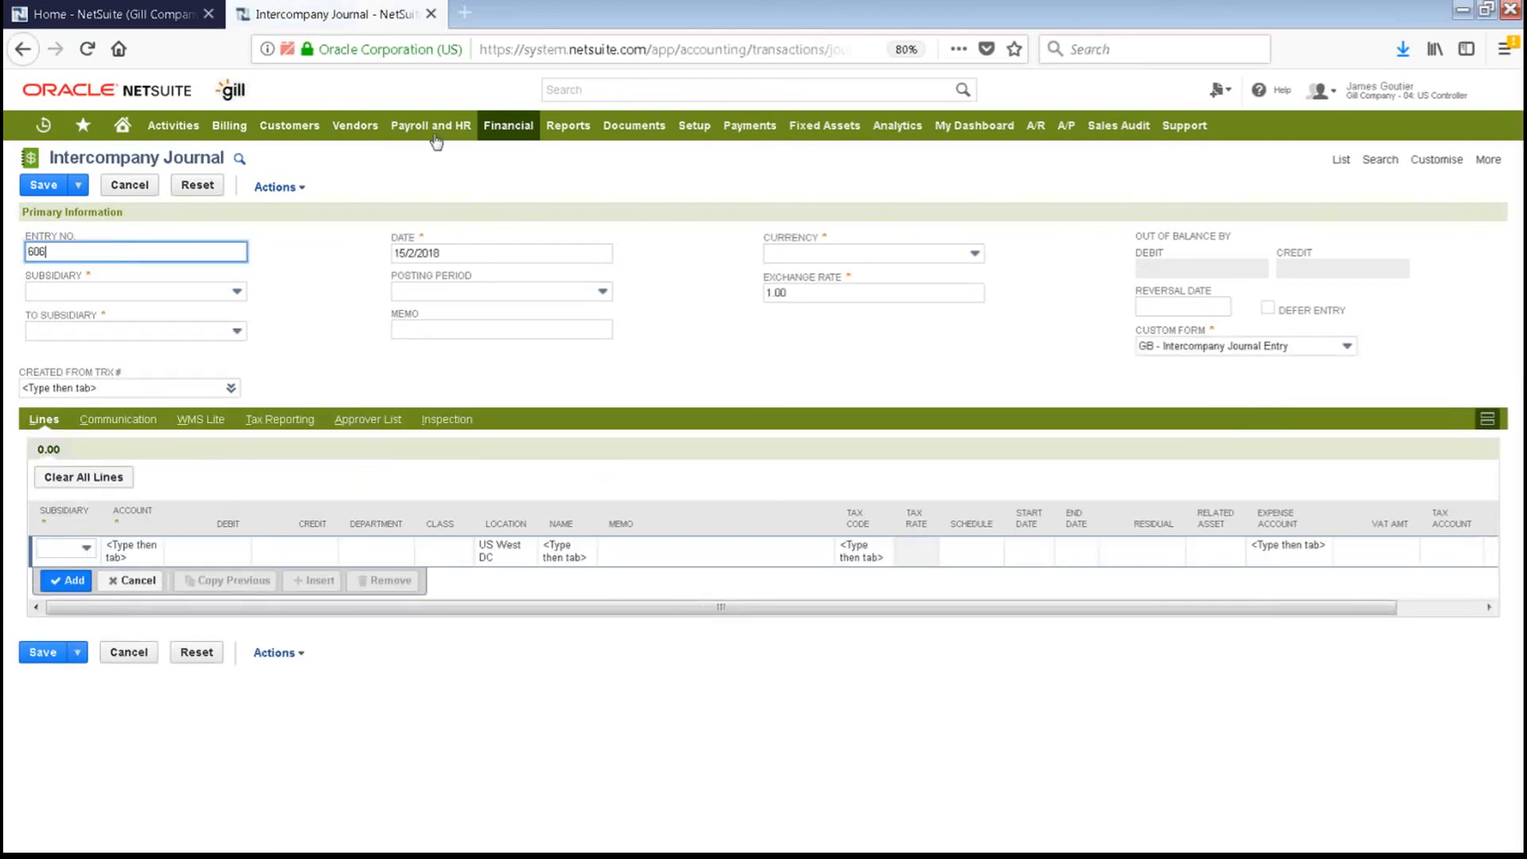
{"action": "left_click", "coordinate": [432, 14]}
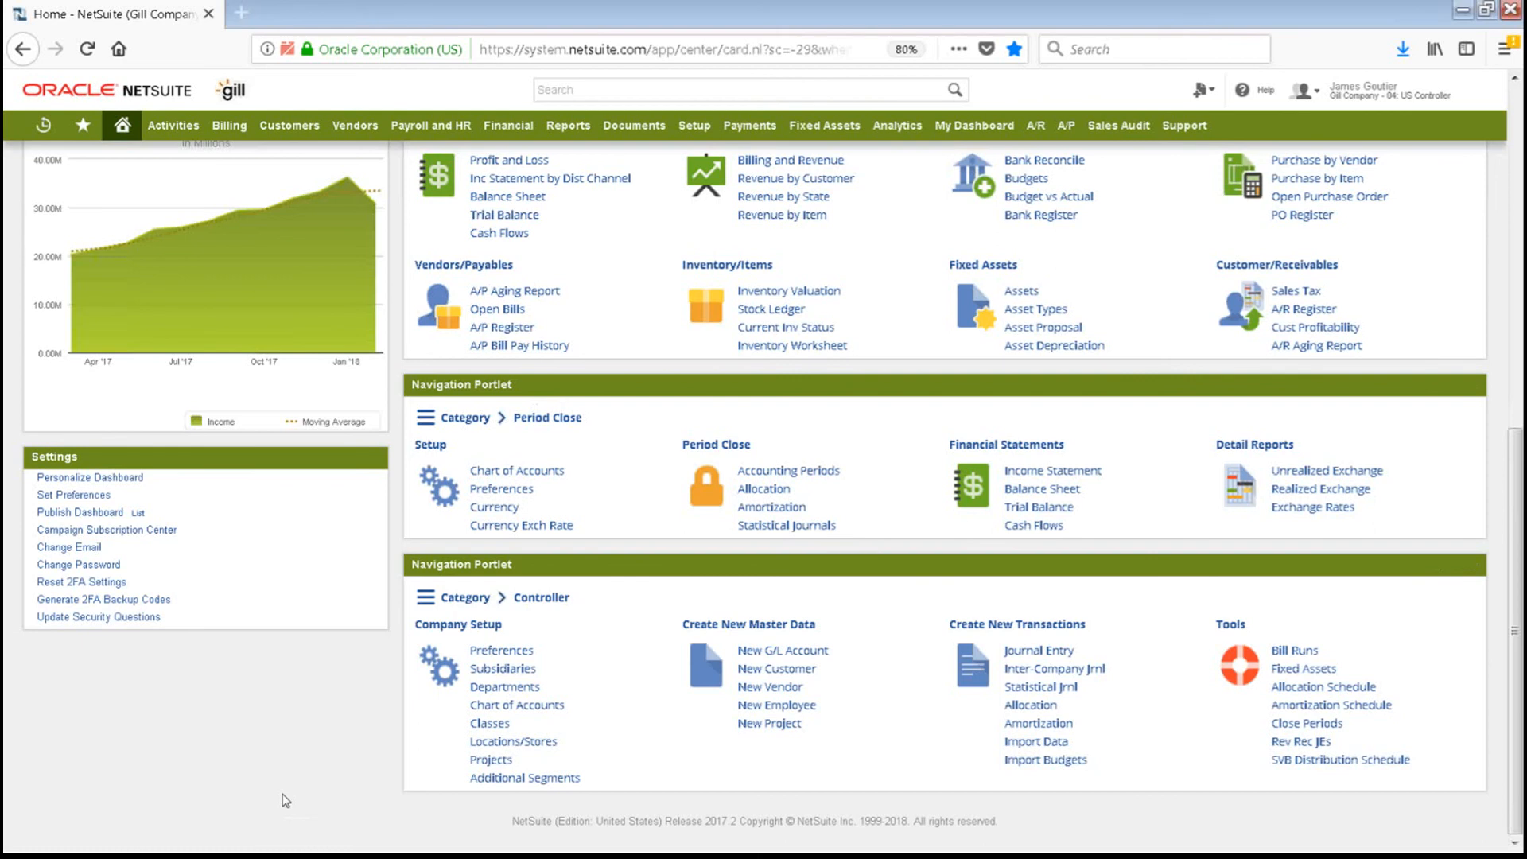
Open bank reconciliation from the home dashboard's financial links and set the ending statement balance to 39,000,000.00.
{"action": "scroll", "coordinate": [284, 799], "scroll_direction": "up", "scroll_amount": 3}
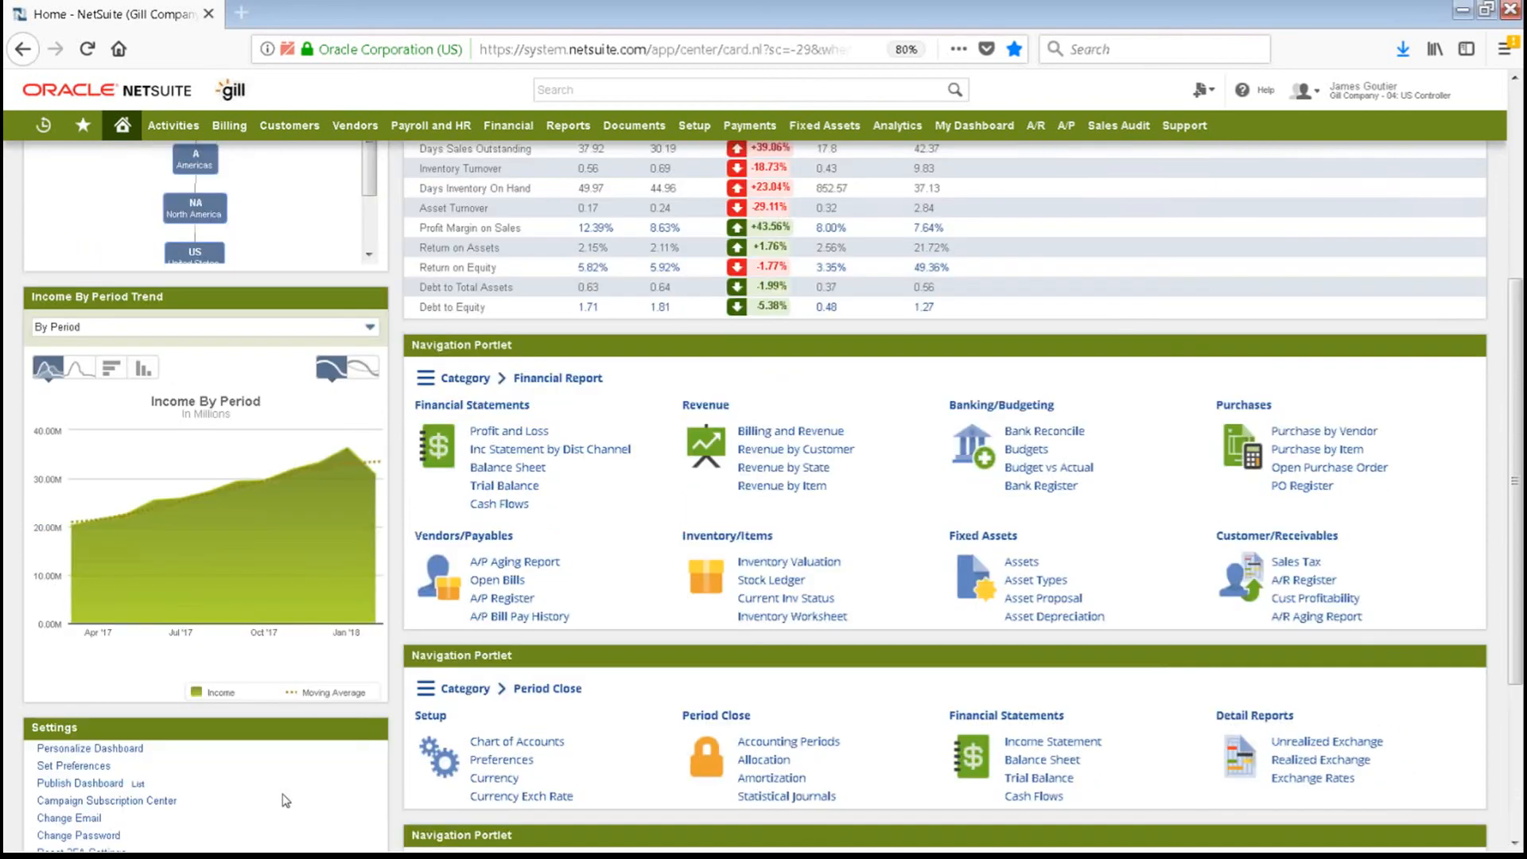
{"action": "left_click", "coordinate": [1052, 431]}
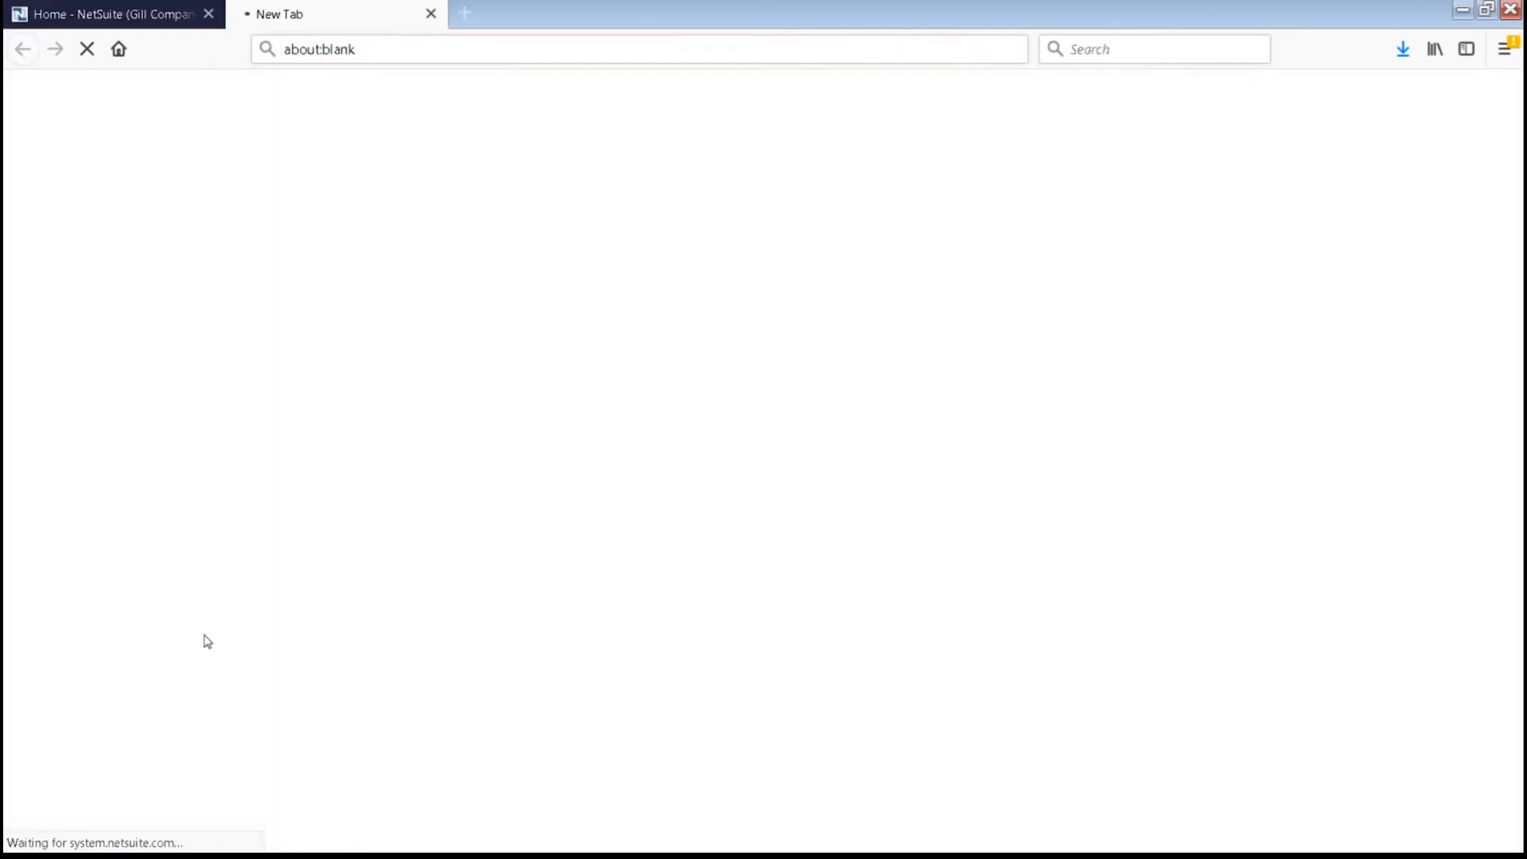
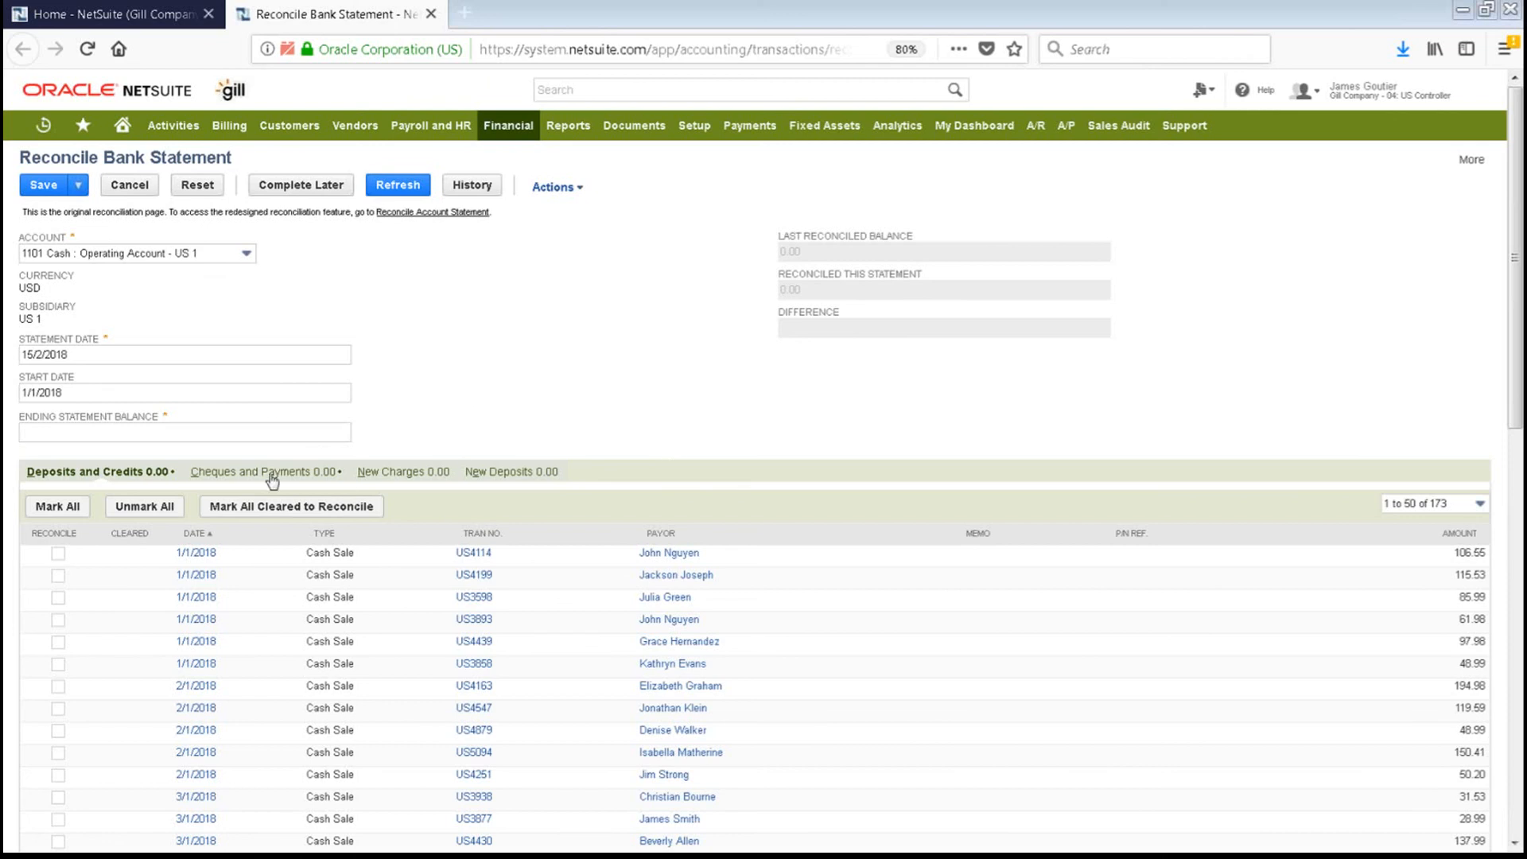
{"action": "left_click", "coordinate": [202, 430]}
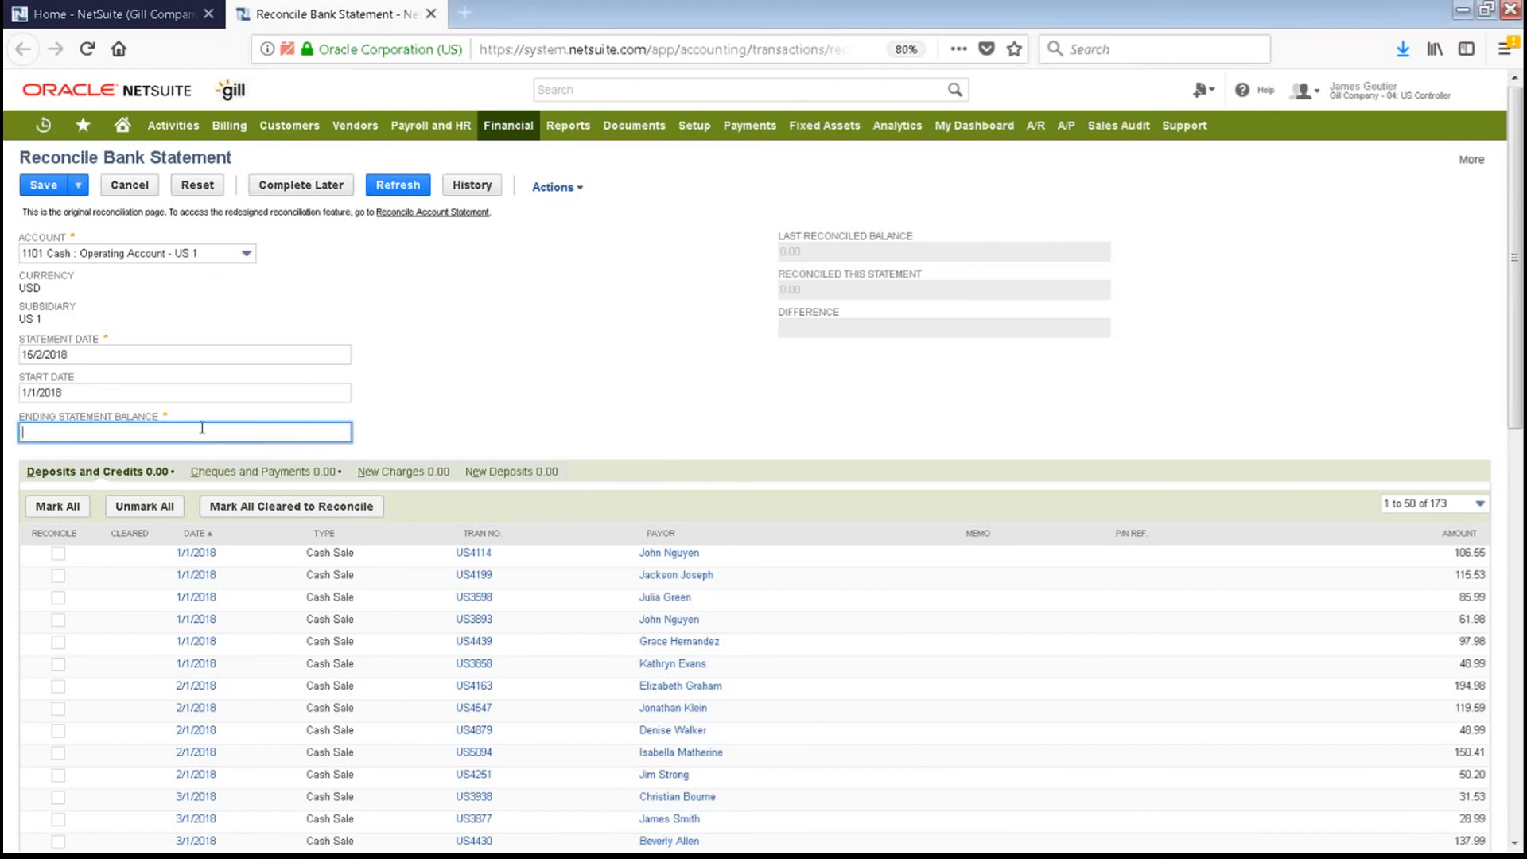
{"action": "type", "text": "39000000"}
{"action": "left_click", "coordinate": [597, 391]}
Mark the first, third, fifth and sixth cash sales under Deposits and Credits for reconciliation, leaving the second and fourth unmarked.
{"action": "left_click", "coordinate": [58, 552]}
{"action": "left_click", "coordinate": [58, 575]}
{"action": "left_click", "coordinate": [58, 619]}
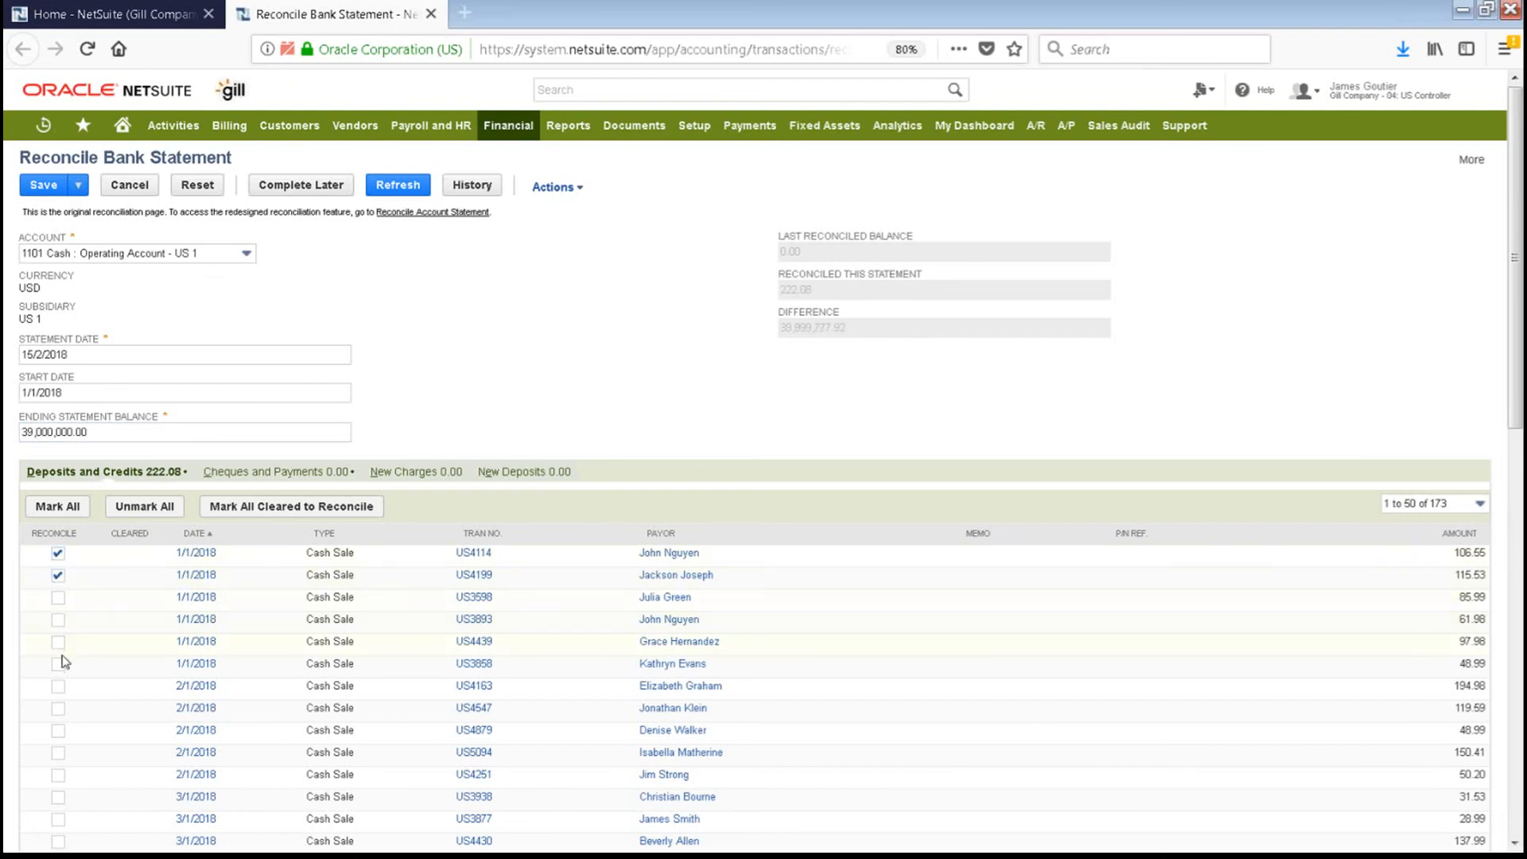
{"action": "left_click", "coordinate": [58, 598]}
{"action": "left_click", "coordinate": [58, 575]}
{"action": "left_click", "coordinate": [58, 618]}
{"action": "left_click", "coordinate": [58, 641]}
{"action": "left_click", "coordinate": [58, 663]}
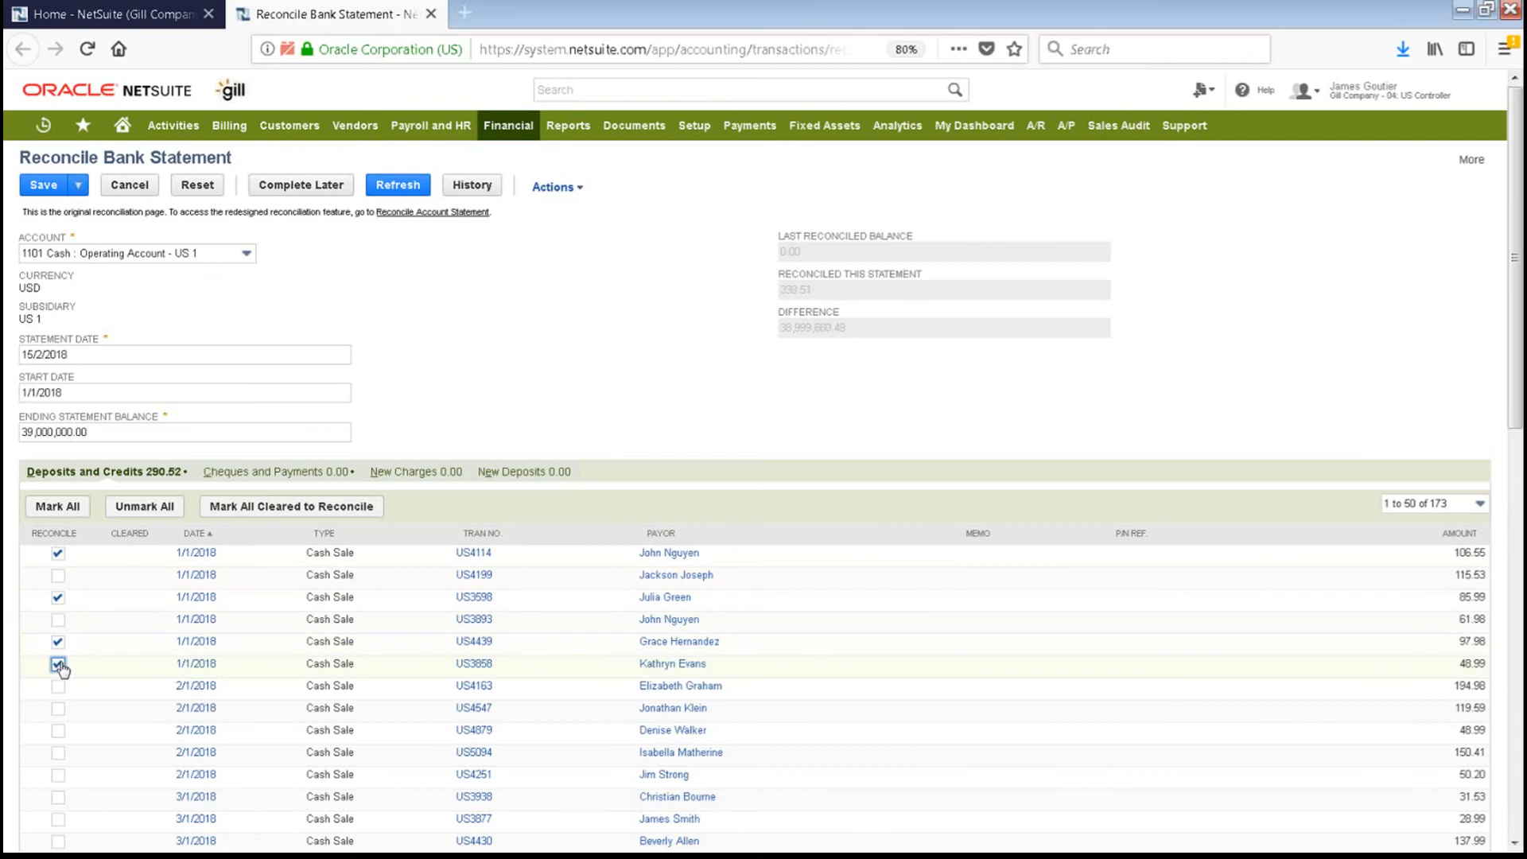
Check the reconciliation's payment, new charge and new deposit sections and return to Deposits and Credits.
{"action": "left_click", "coordinate": [260, 472]}
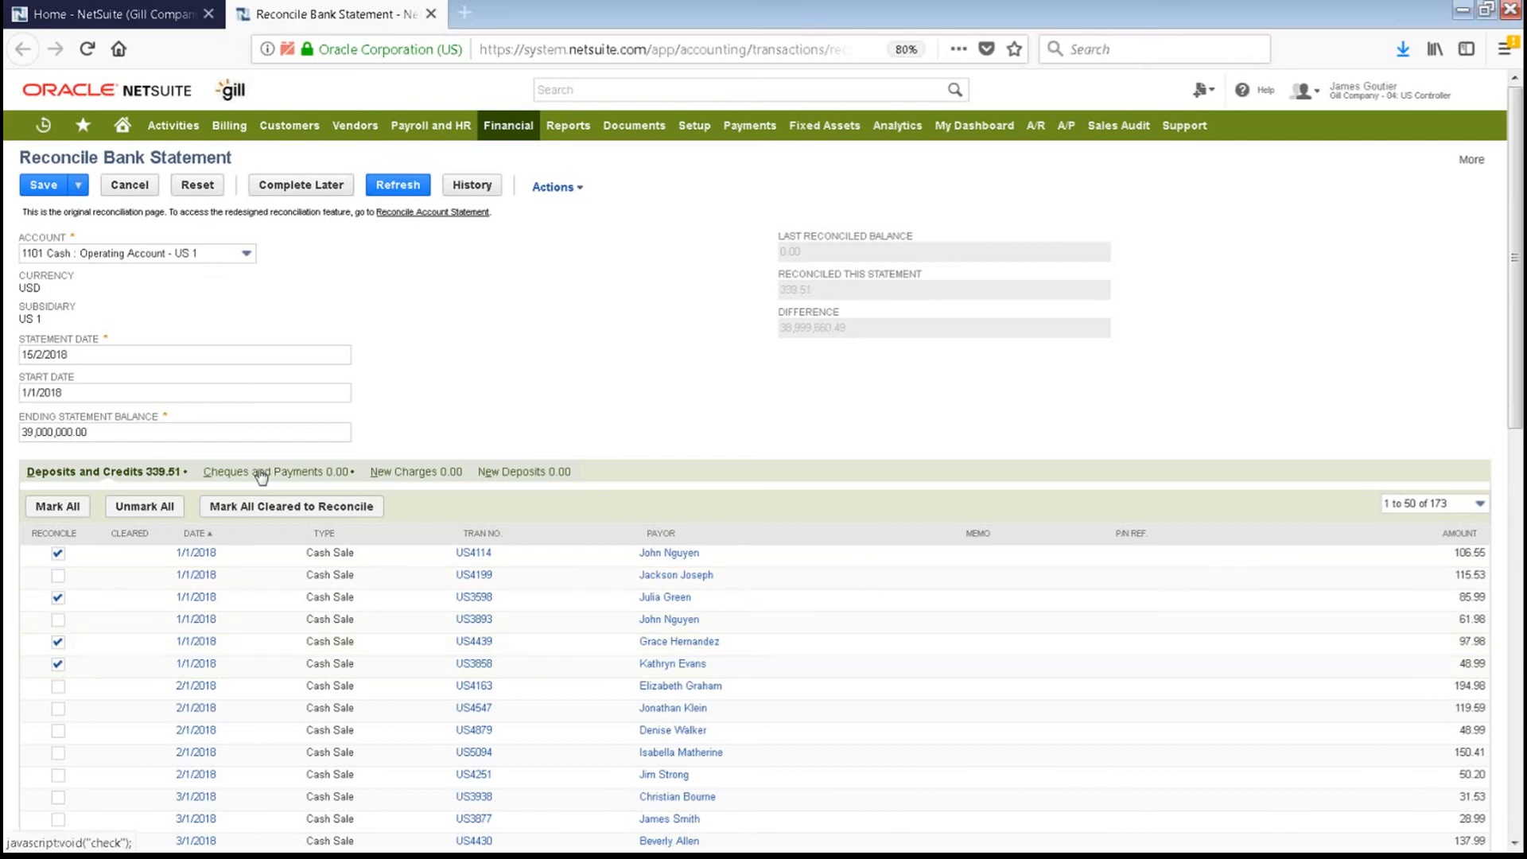
{"action": "left_click", "coordinate": [405, 472]}
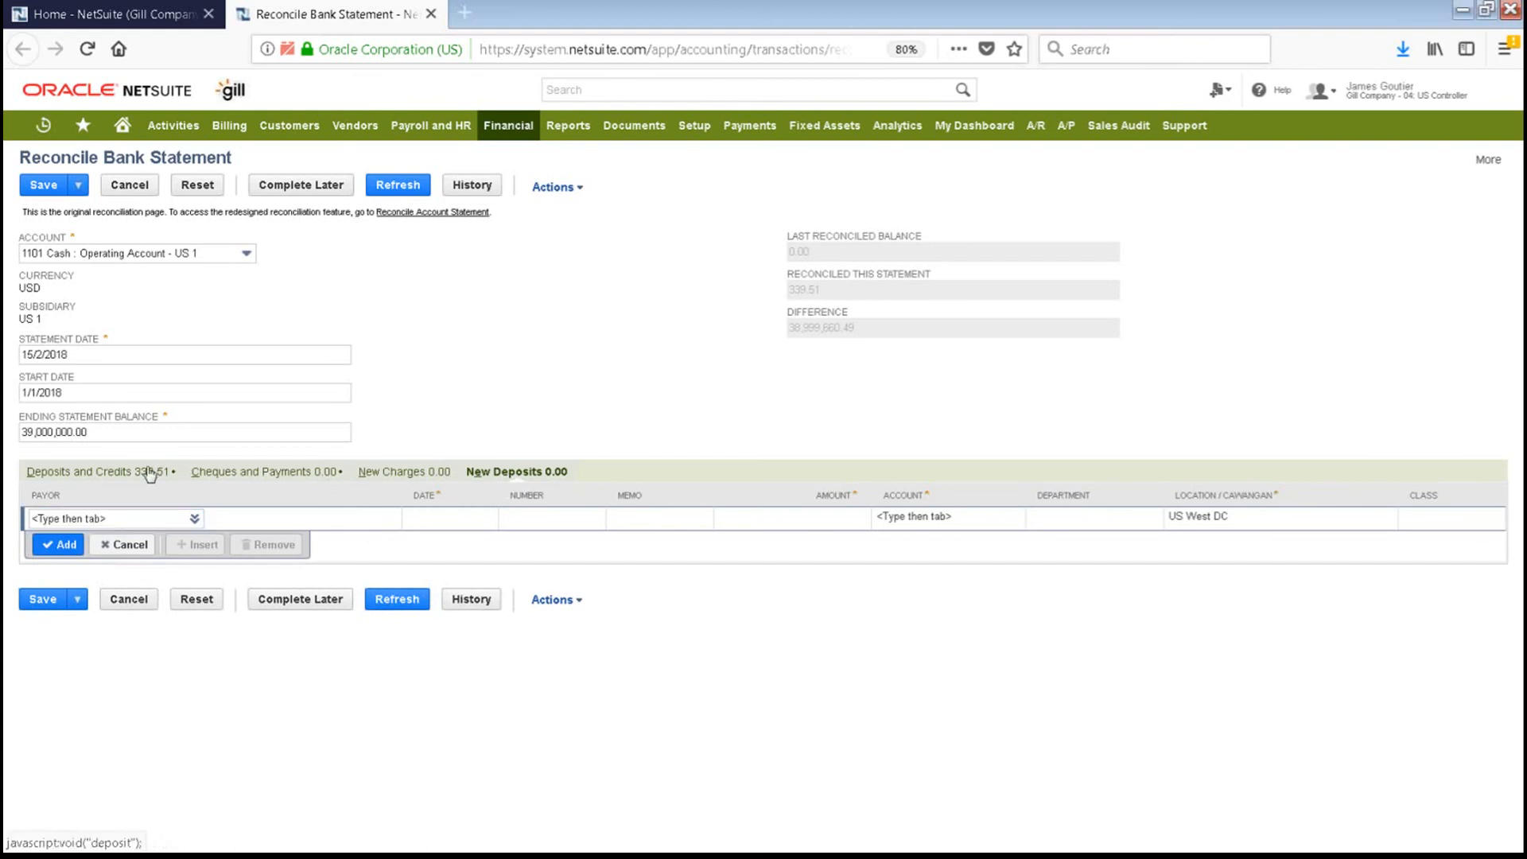
{"action": "left_click", "coordinate": [146, 473]}
{"action": "left_click", "coordinate": [96, 427]}
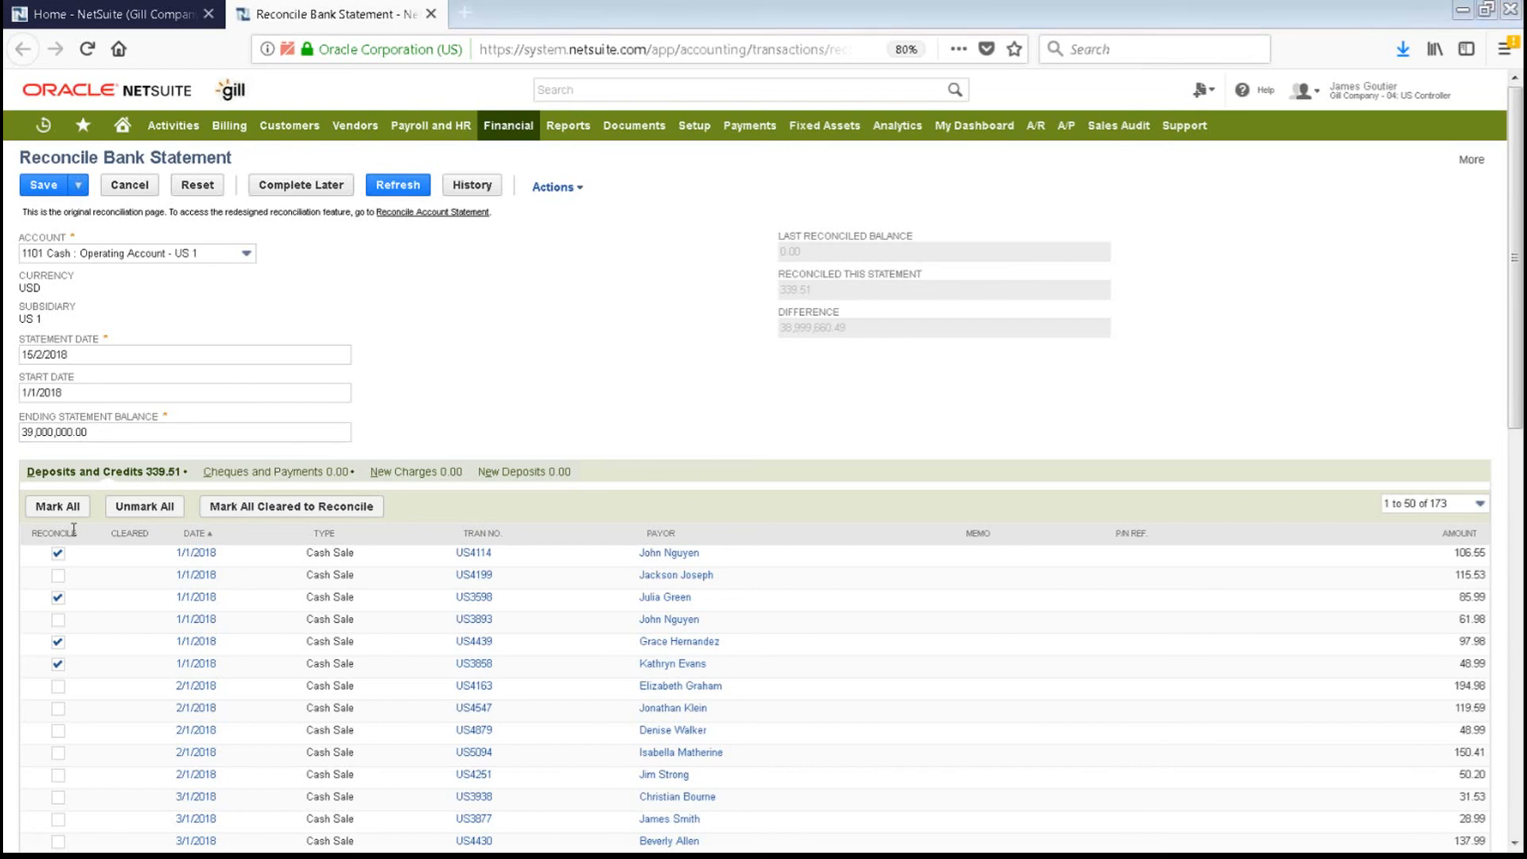
Leave the unsaved reconciliation for the redesigned Reconcile Account Statement page, check its layout and close it.
{"action": "left_click", "coordinate": [420, 221]}
{"action": "left_click", "coordinate": [903, 400]}
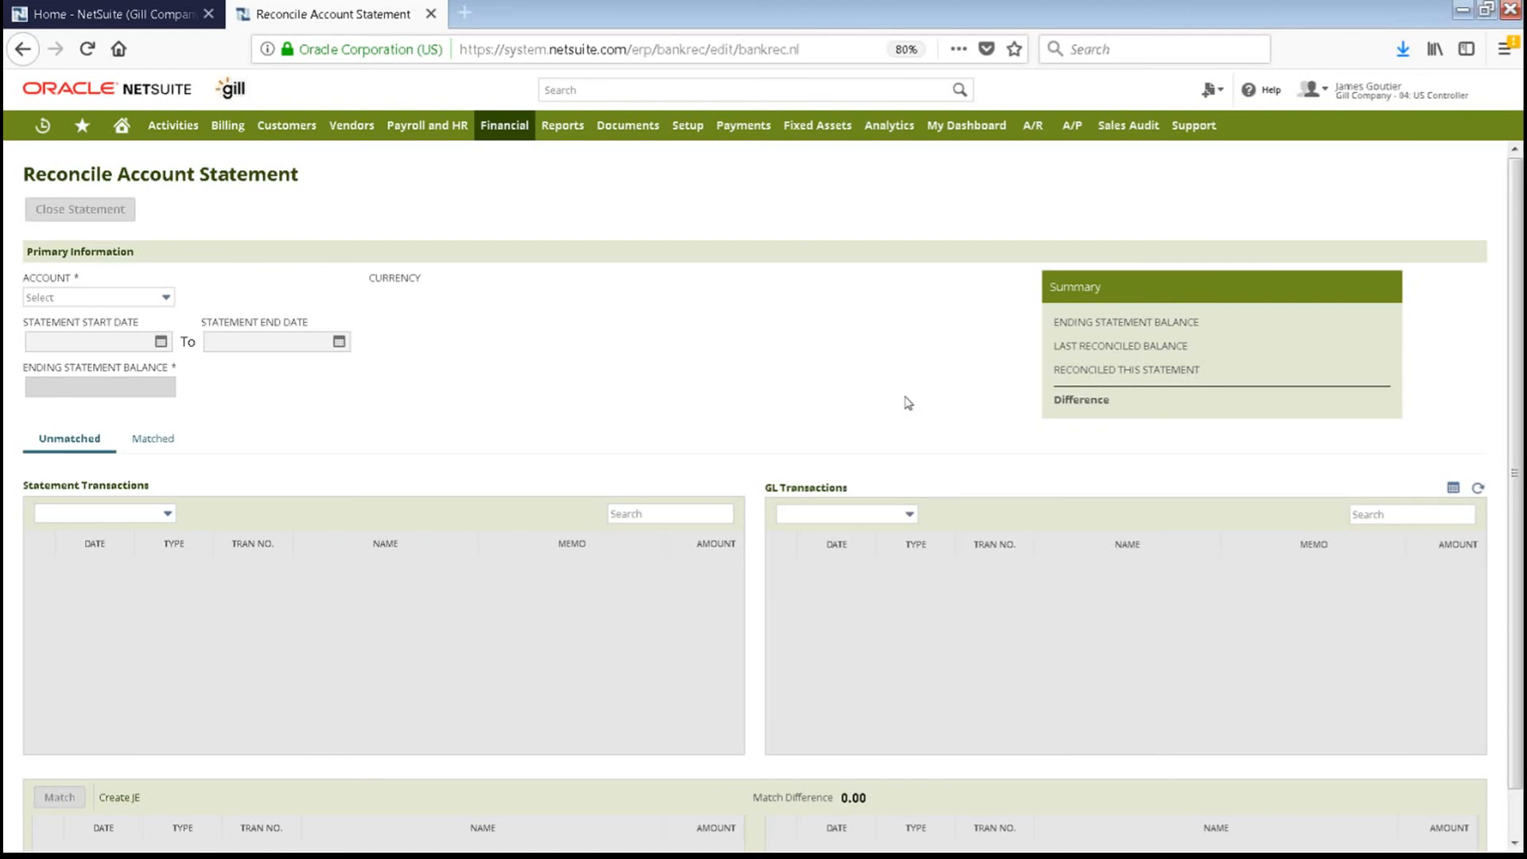
{"action": "left_click", "coordinate": [155, 304]}
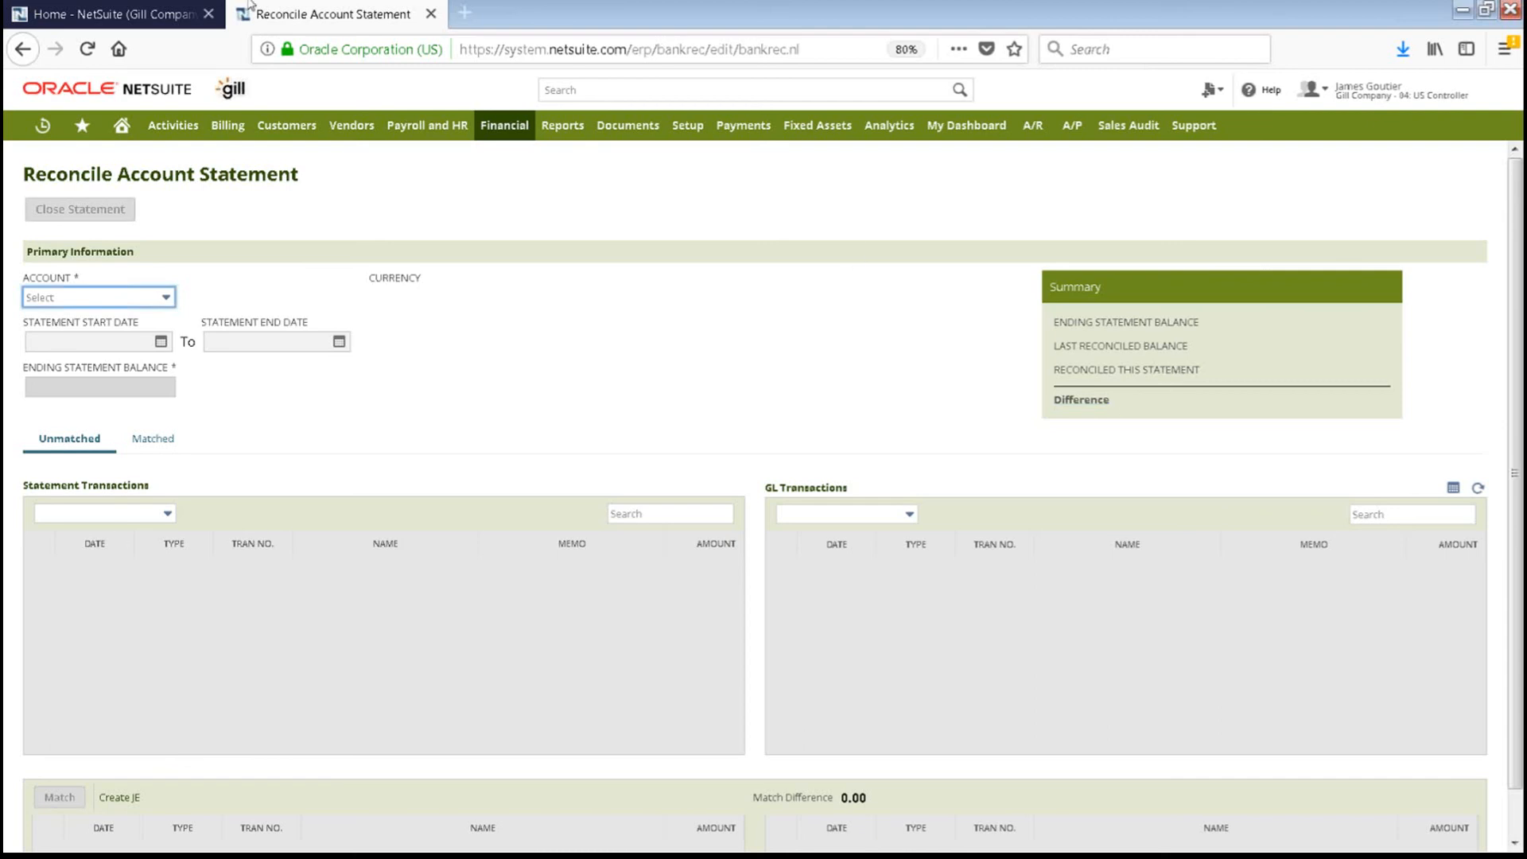
{"action": "left_click", "coordinate": [430, 14]}
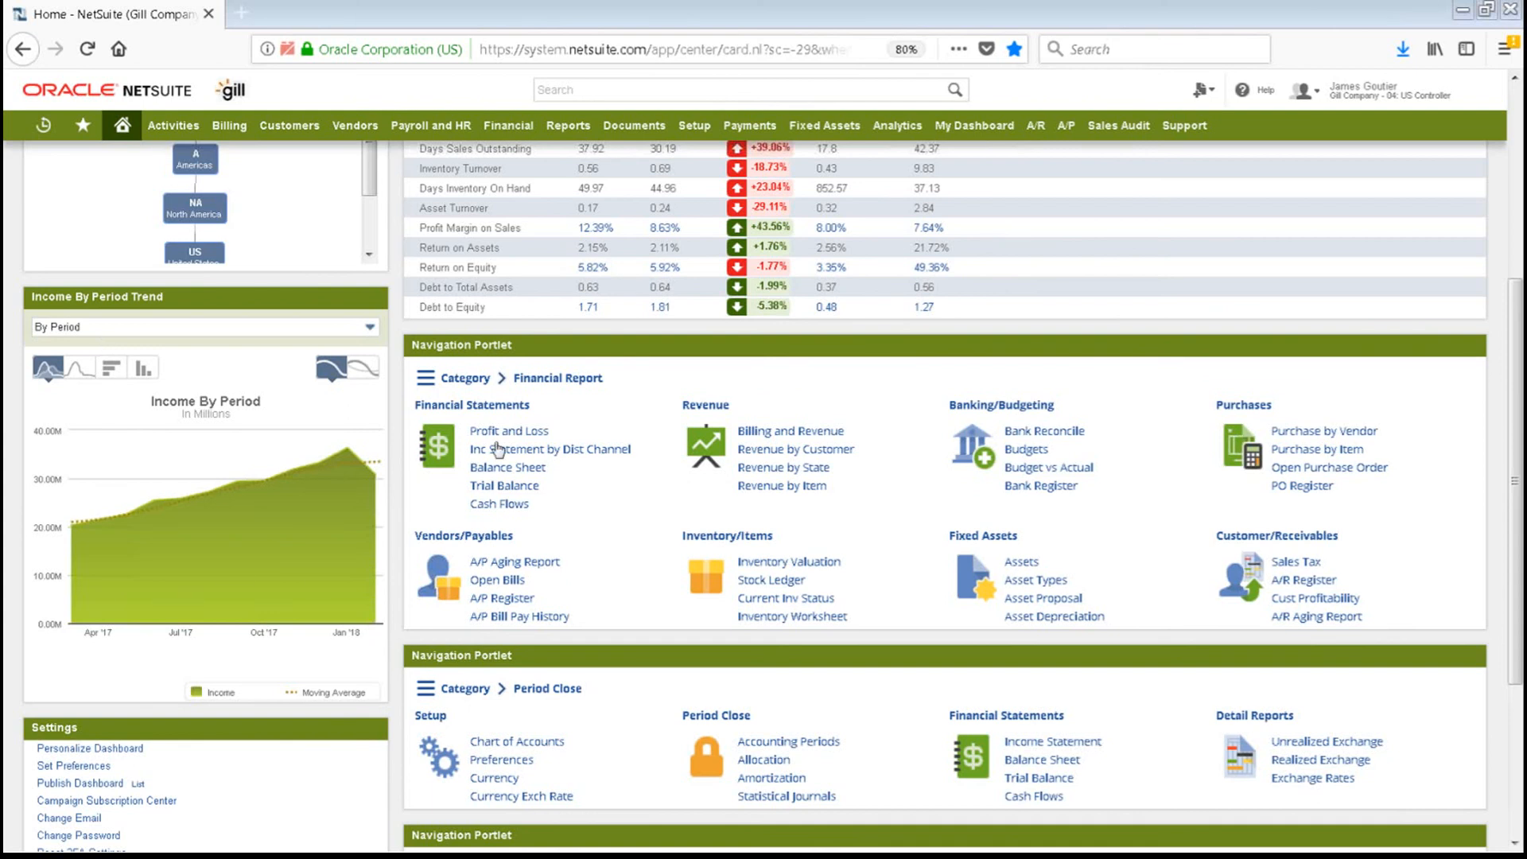
Switch to the Gill Company Administrator role and open the international tax reports from the VAT/GST reports.
{"action": "mouse_move", "coordinate": [1357, 103]}
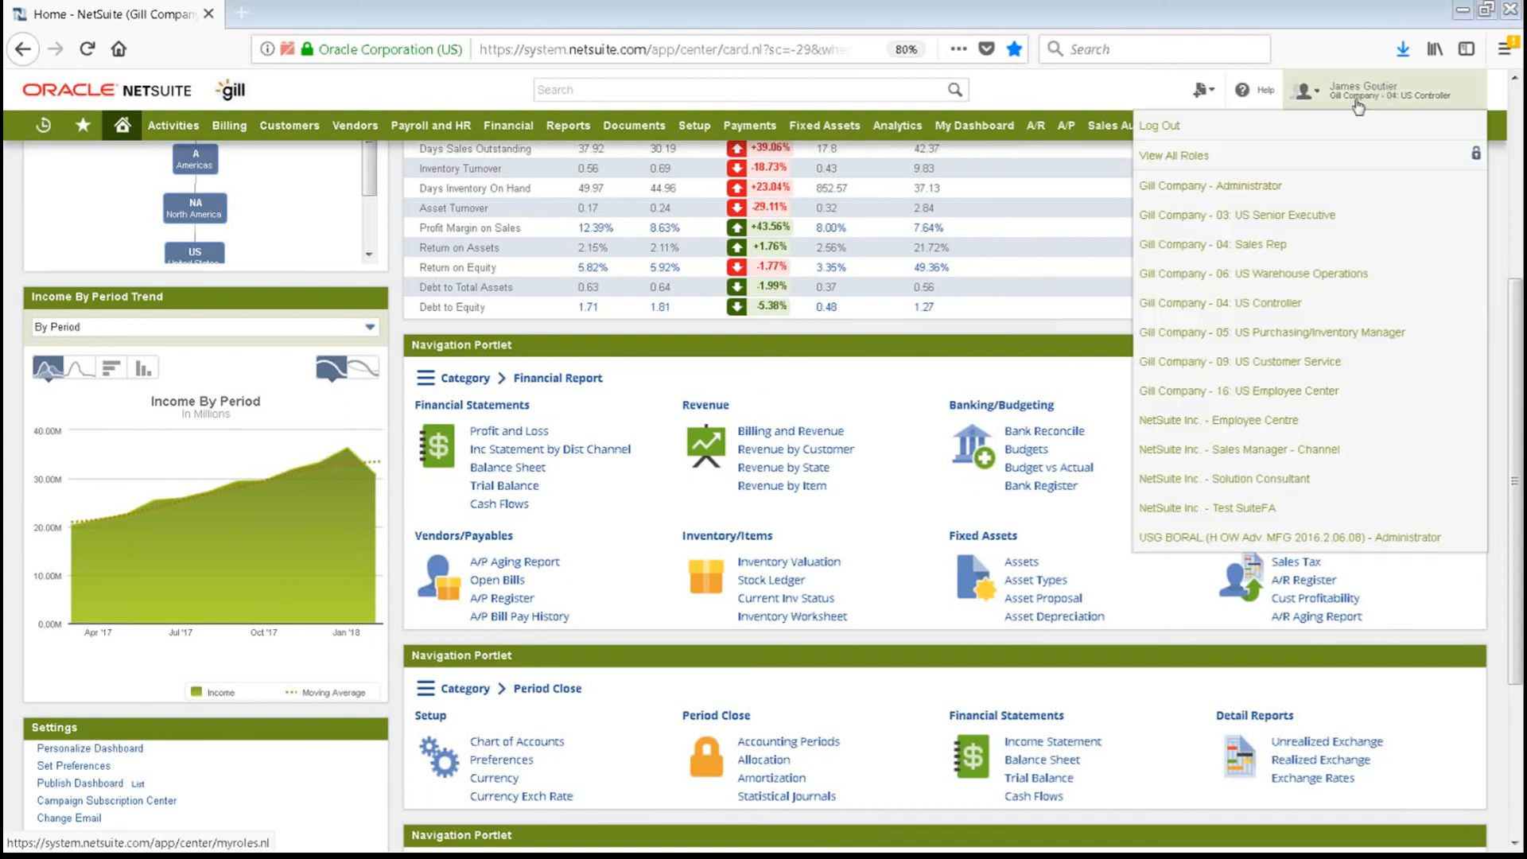
{"action": "left_click", "coordinate": [1220, 192]}
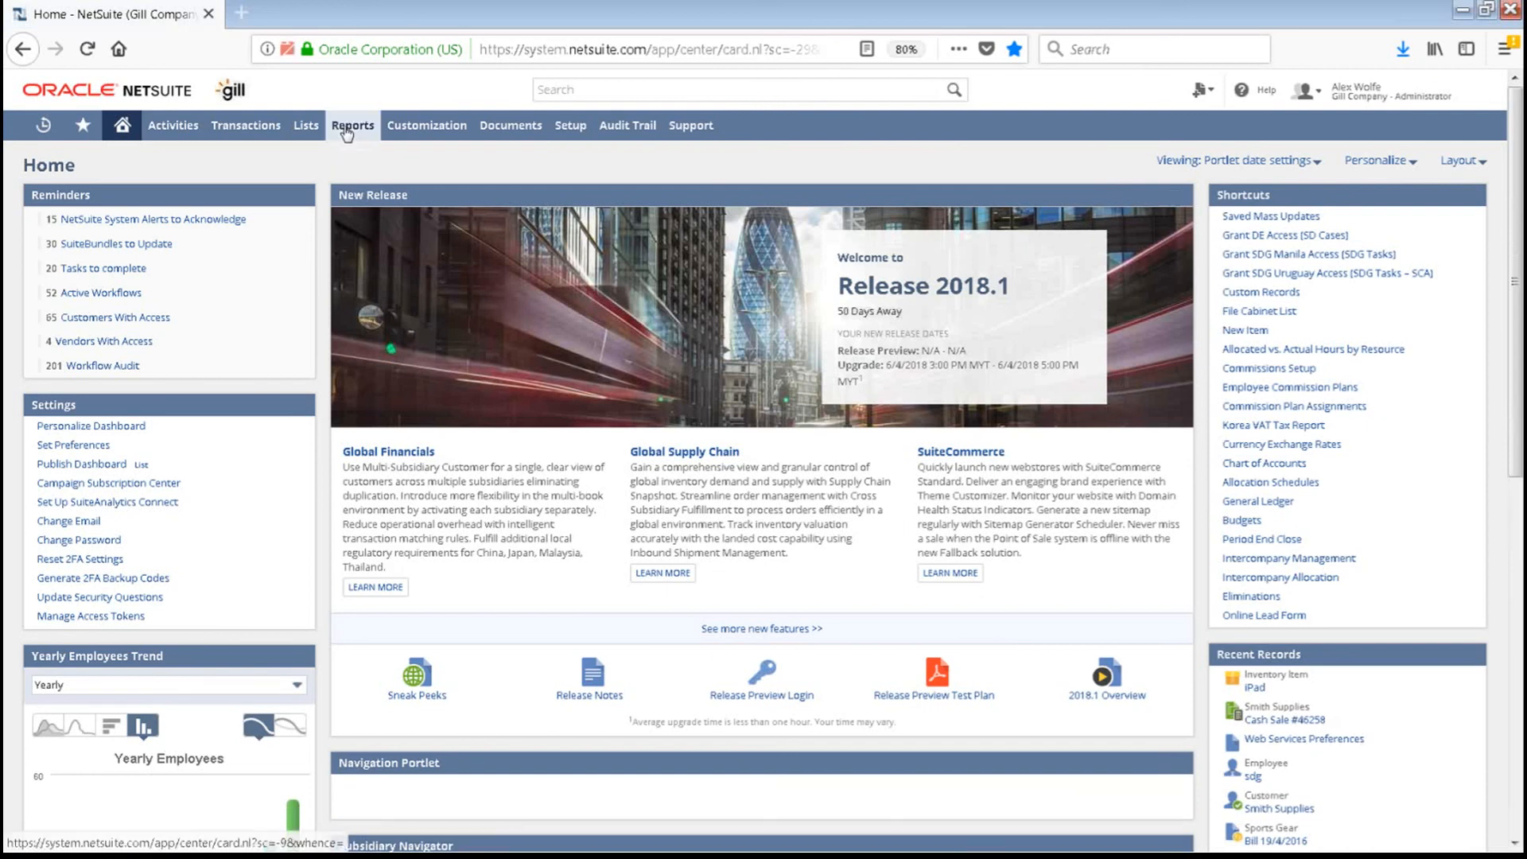
{"action": "mouse_move", "coordinate": [348, 134]}
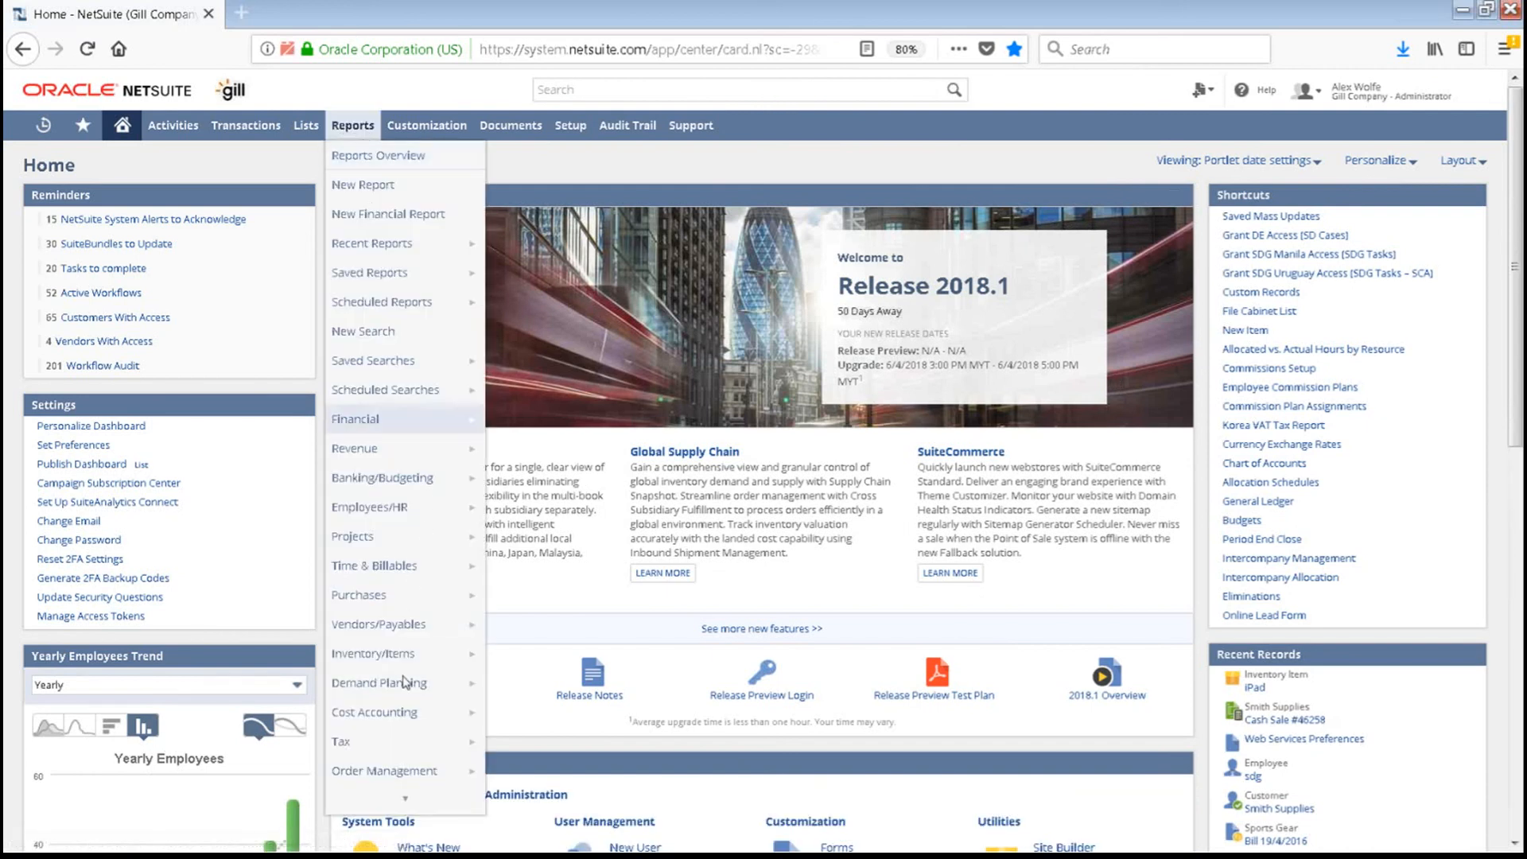
{"action": "mouse_move", "coordinate": [390, 795]}
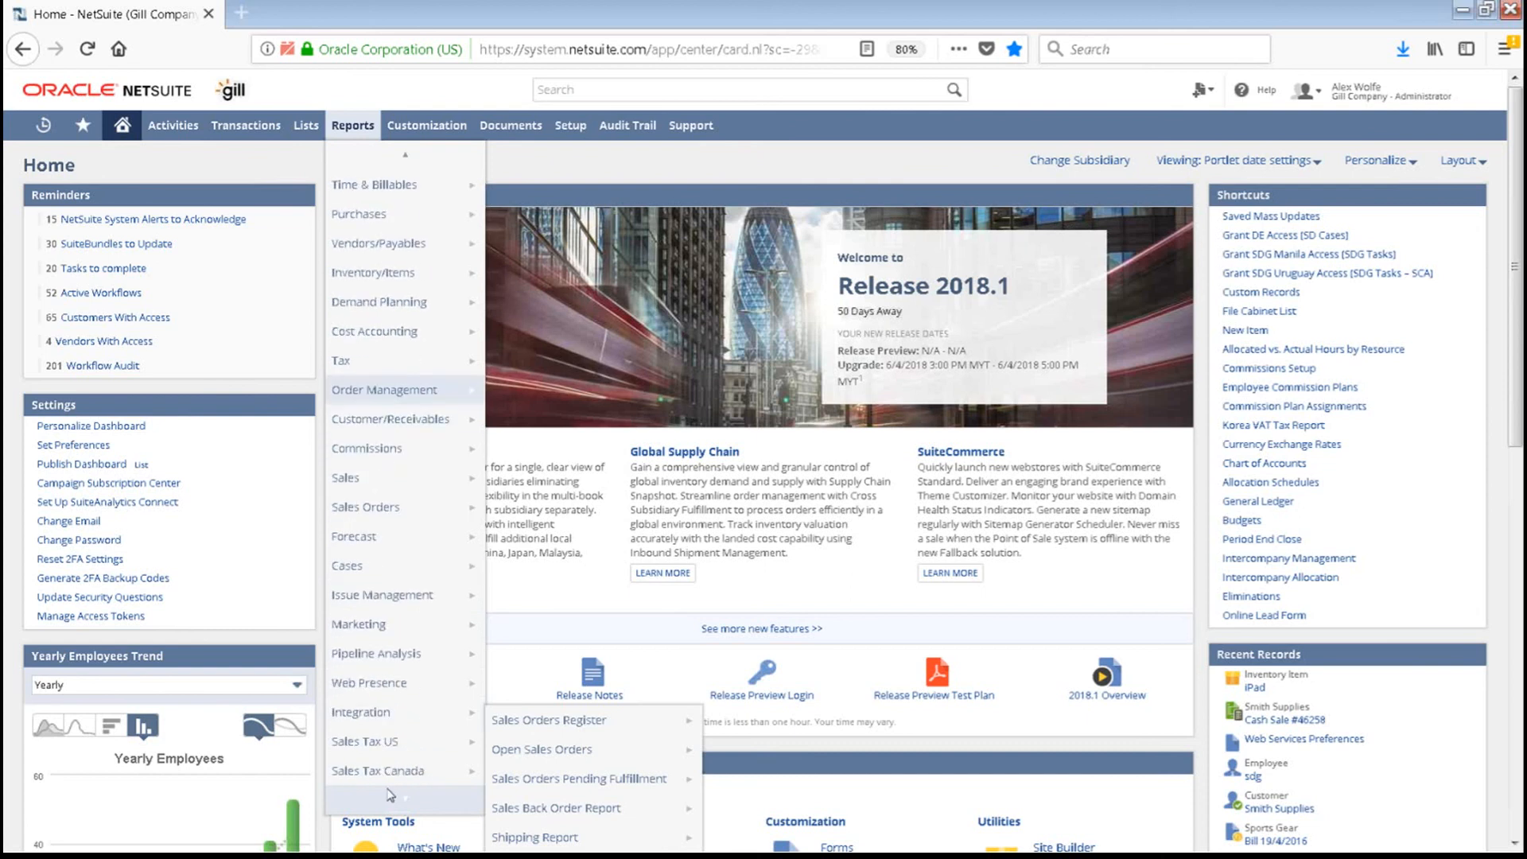
{"action": "mouse_move", "coordinate": [396, 741]}
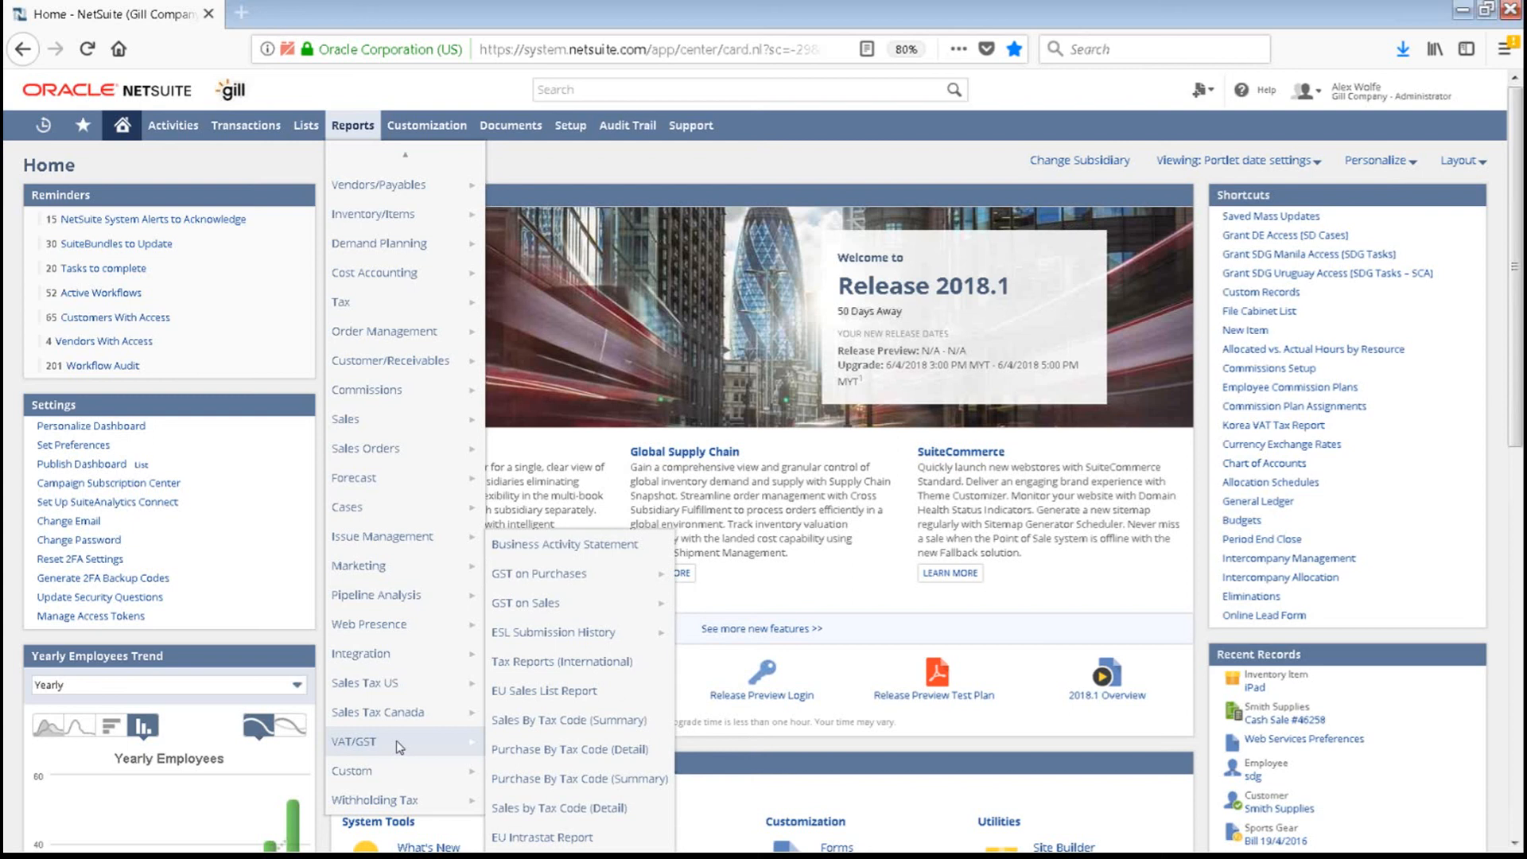
{"action": "left_click", "coordinate": [588, 665]}
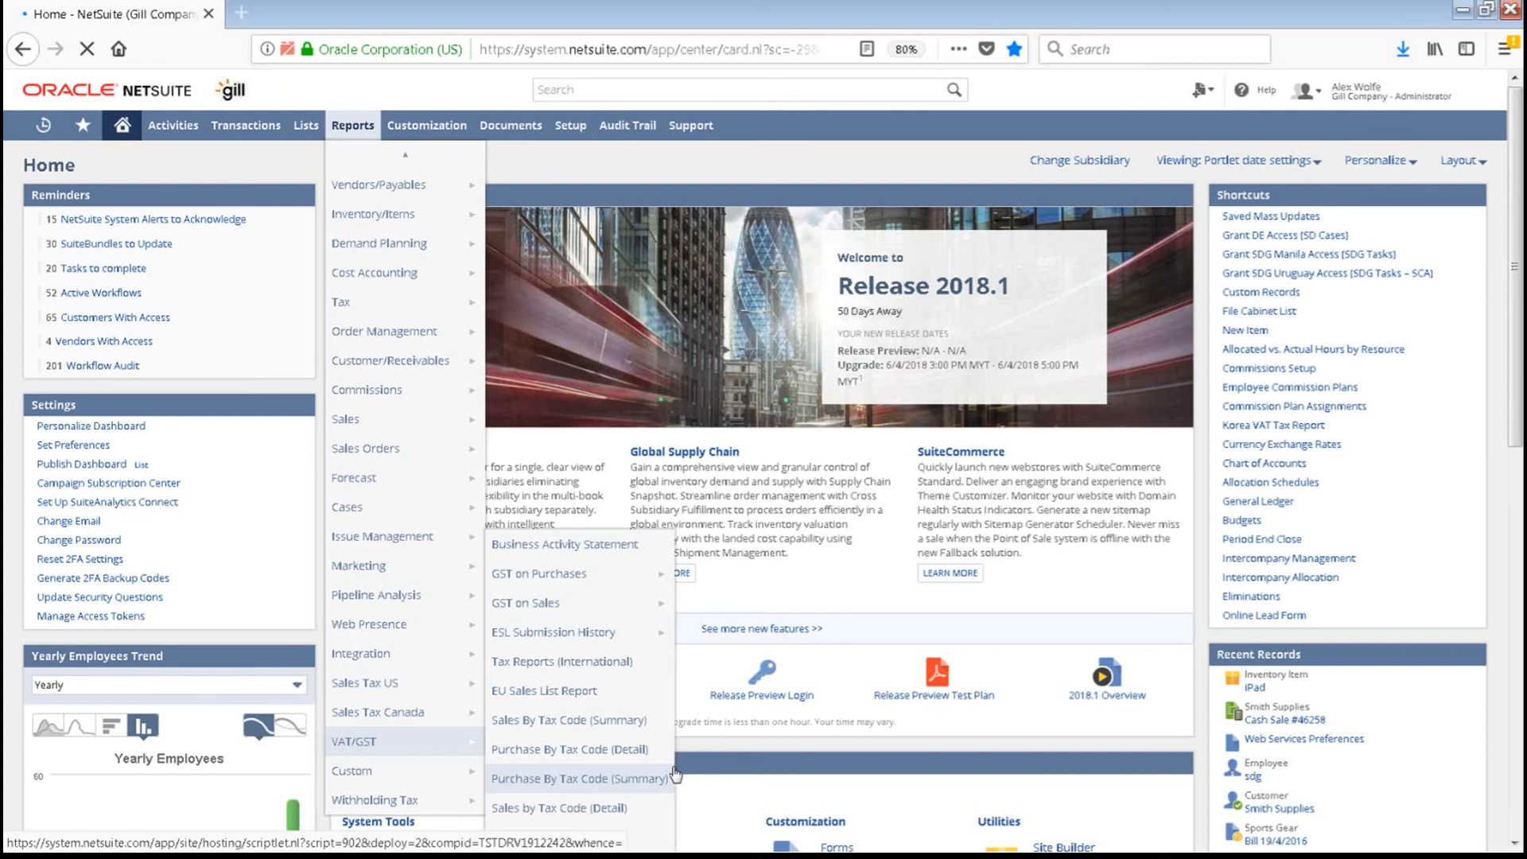
Open the company's Subsidiaries list in a new browser tab.
{"action": "mouse_move", "coordinate": [562, 127]}
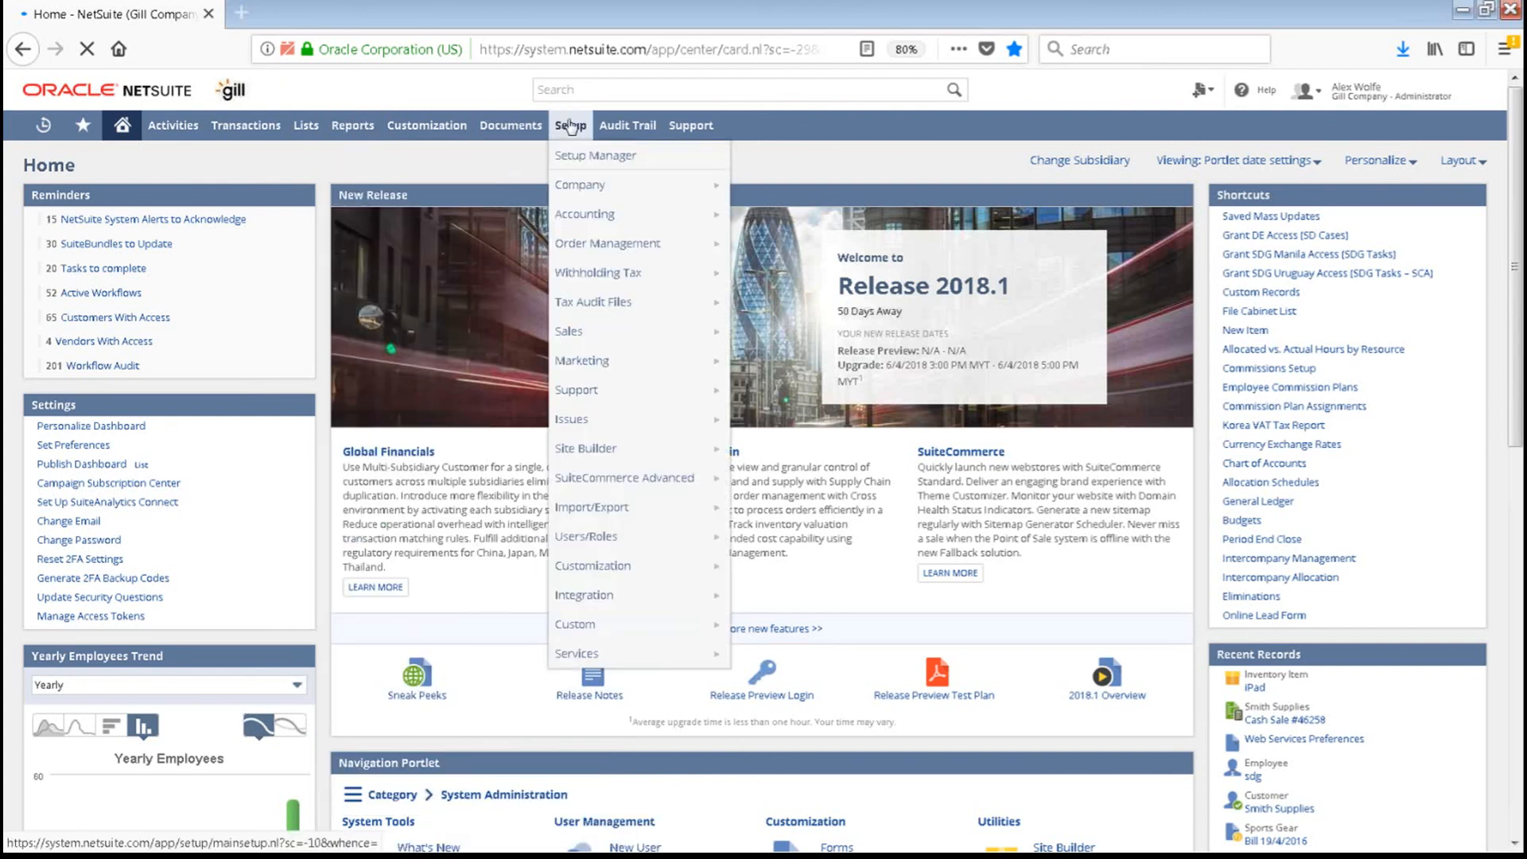
{"action": "mouse_move", "coordinate": [605, 186]}
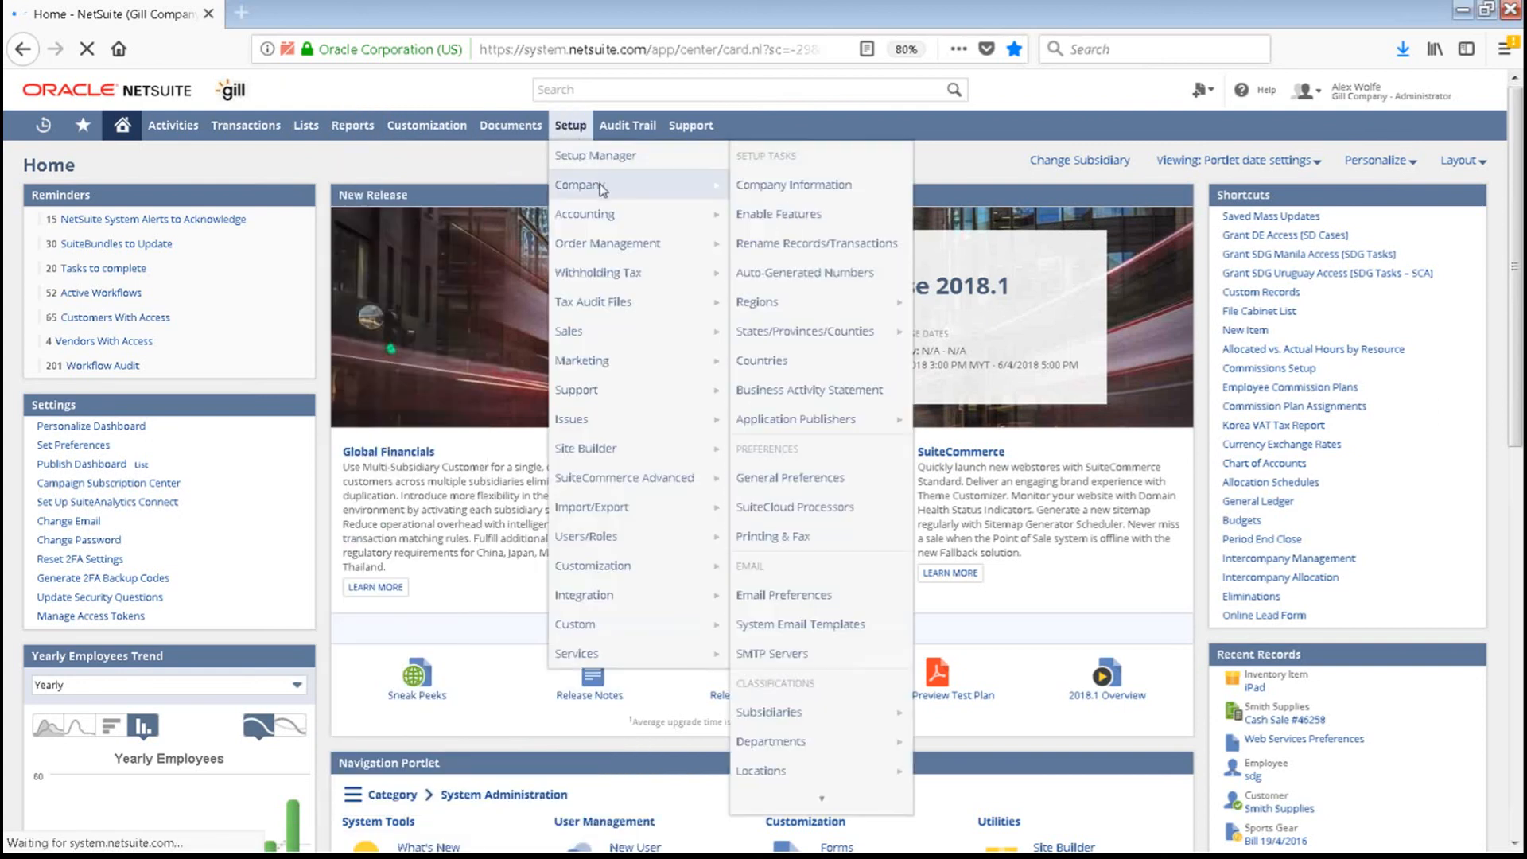
{"action": "right_click", "coordinate": [768, 711]}
{"action": "left_click", "coordinate": [841, 513]}
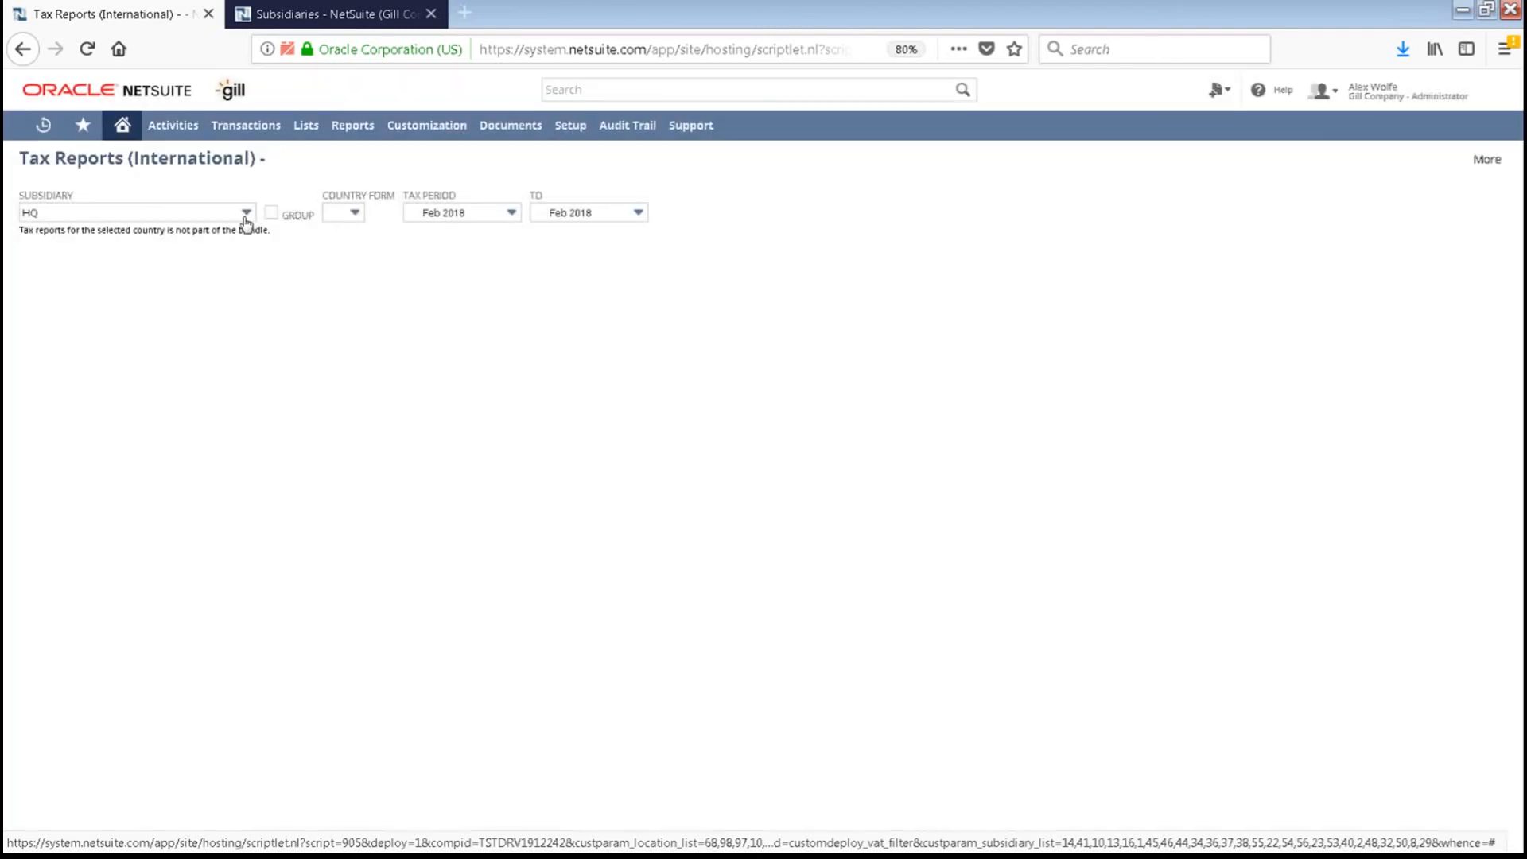
Set the subsidiary of the international tax report to Korea.
{"action": "left_click", "coordinate": [245, 212]}
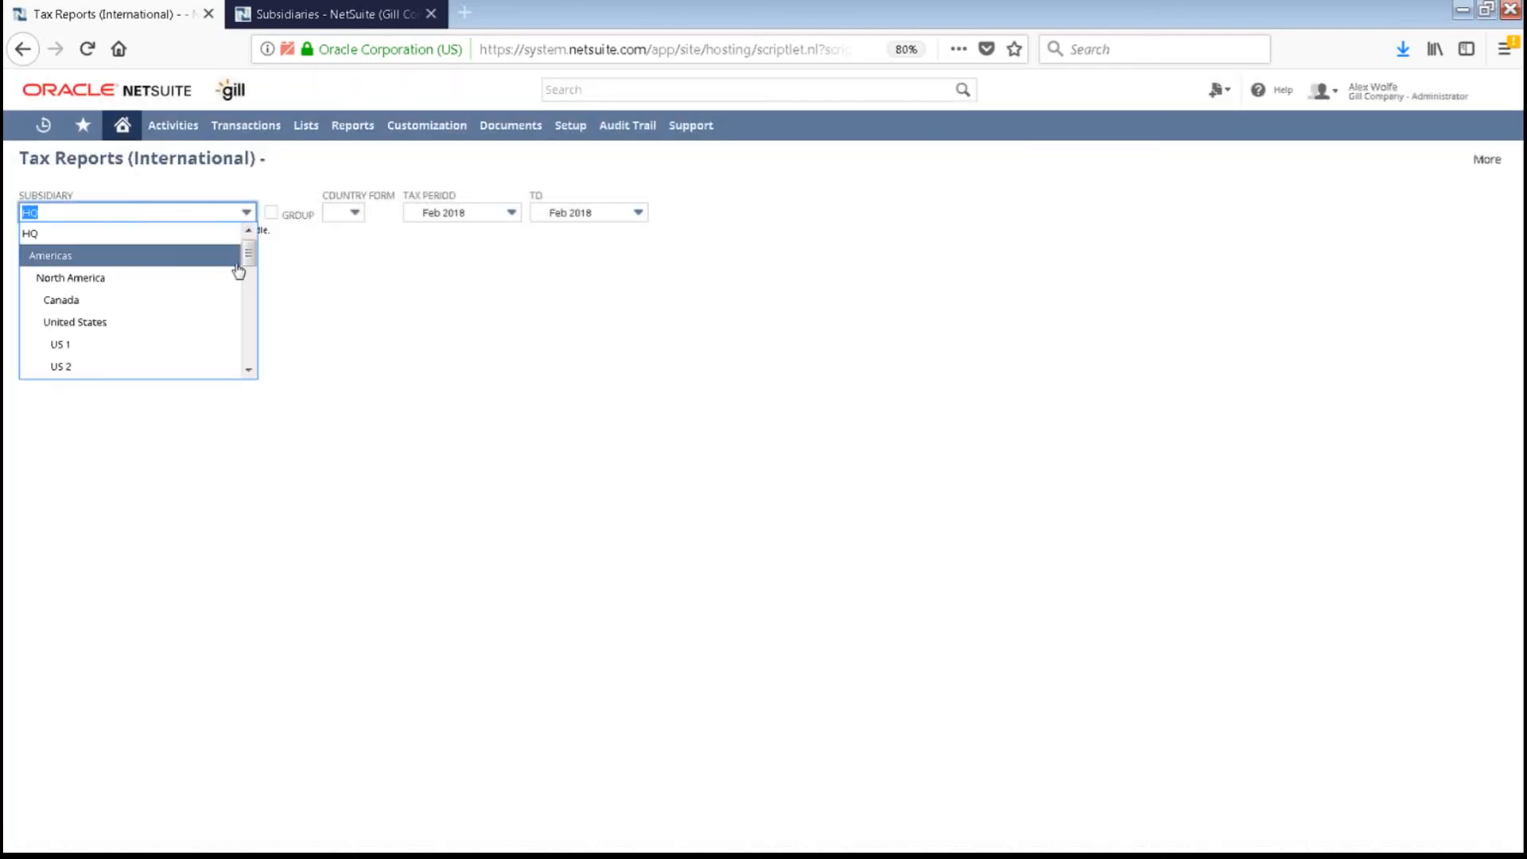
{"action": "left_click_drag", "start_coordinate": [249, 263], "coordinate": [246, 330]}
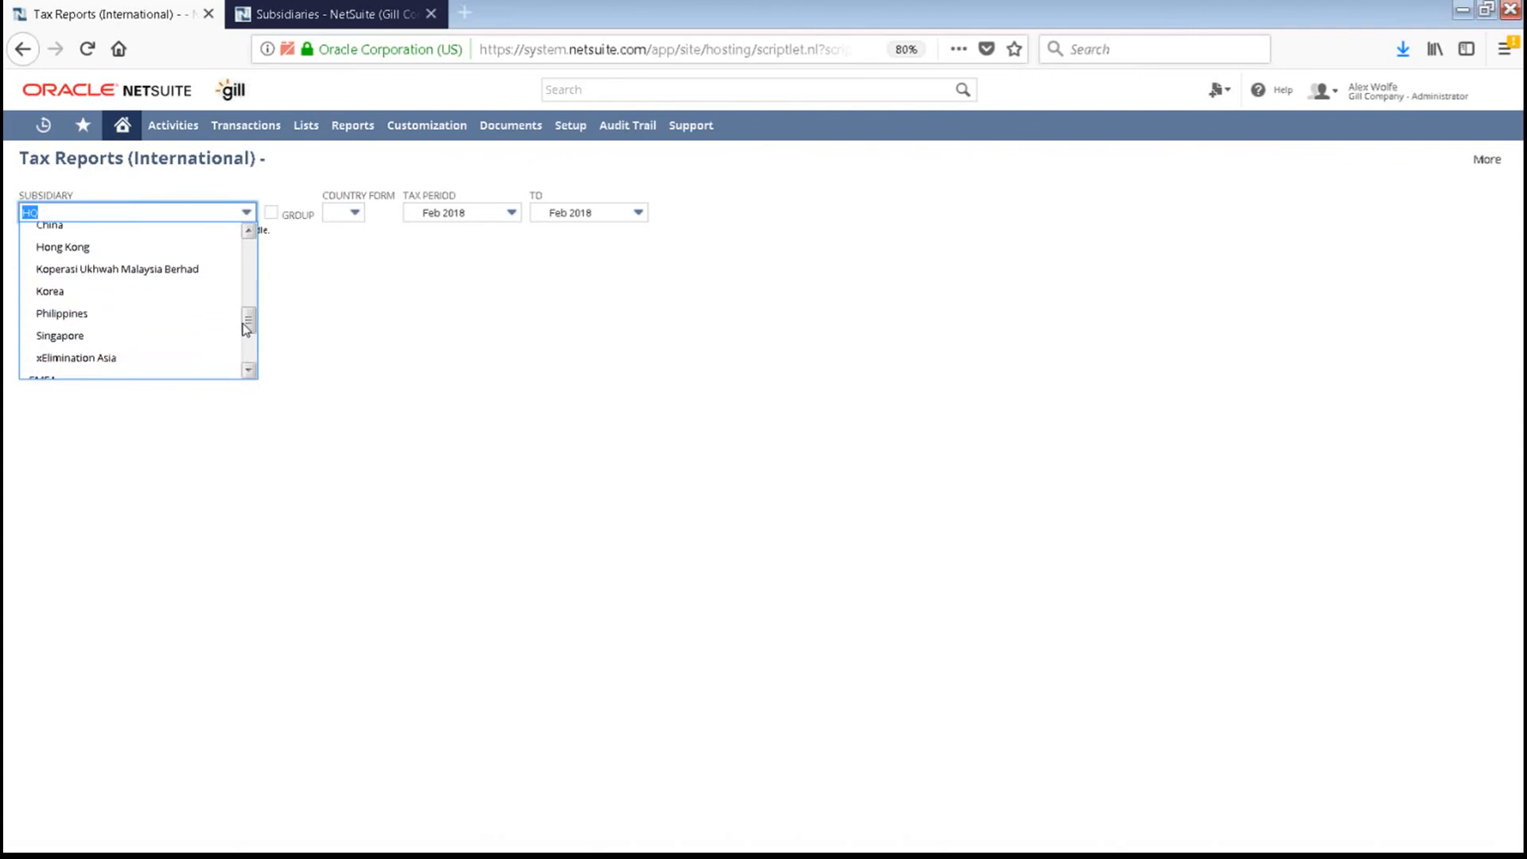
{"action": "left_click", "coordinate": [98, 293]}
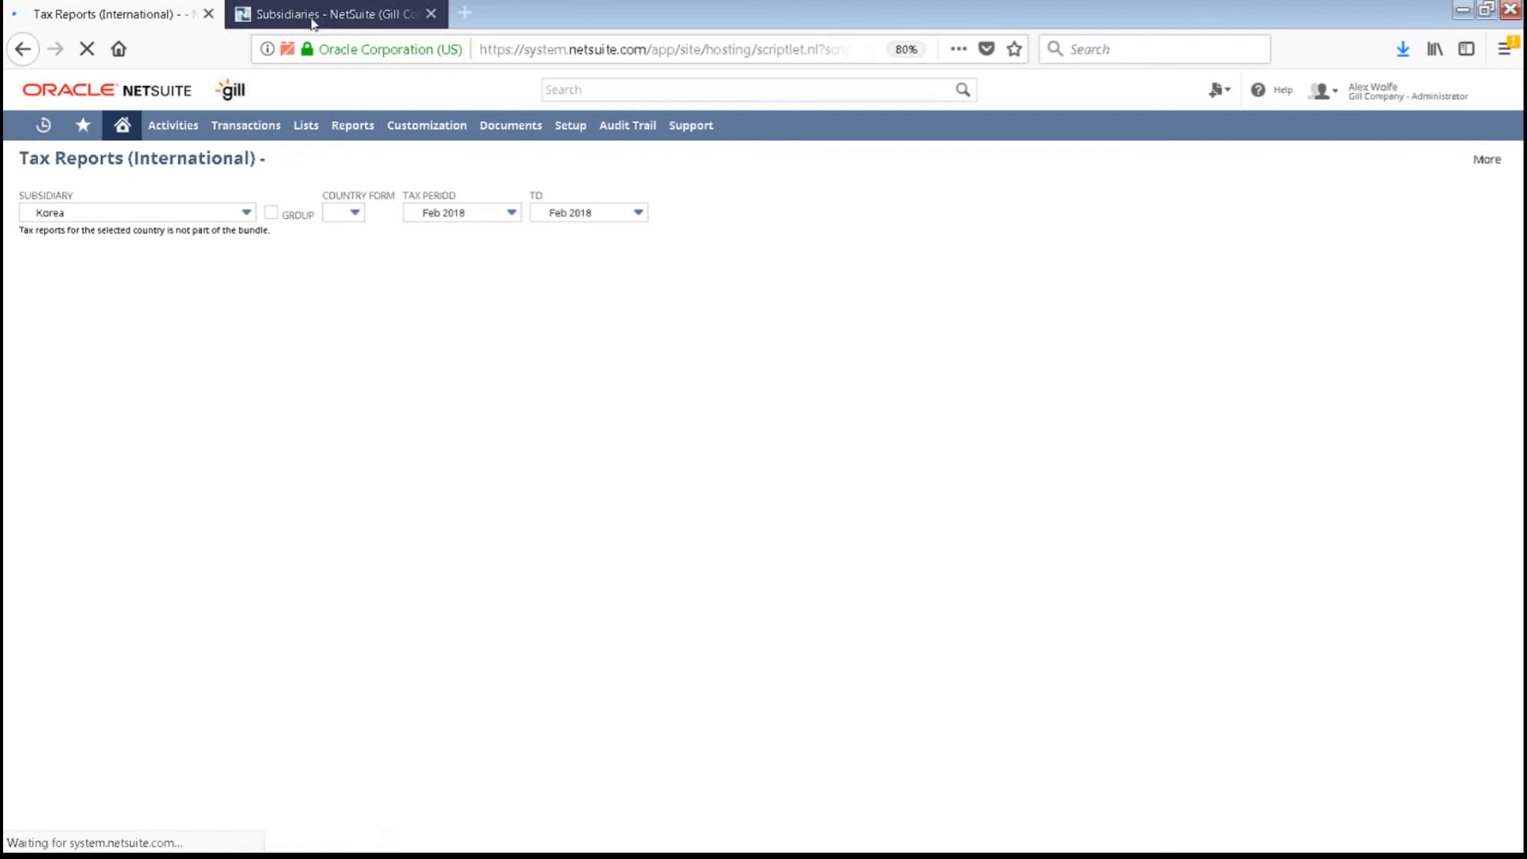
Examine the hierarchy of subsidiaries across the Americas, ANZ, Asia and EMEA in the Subsidiaries list.
{"action": "left_click", "coordinate": [316, 17]}
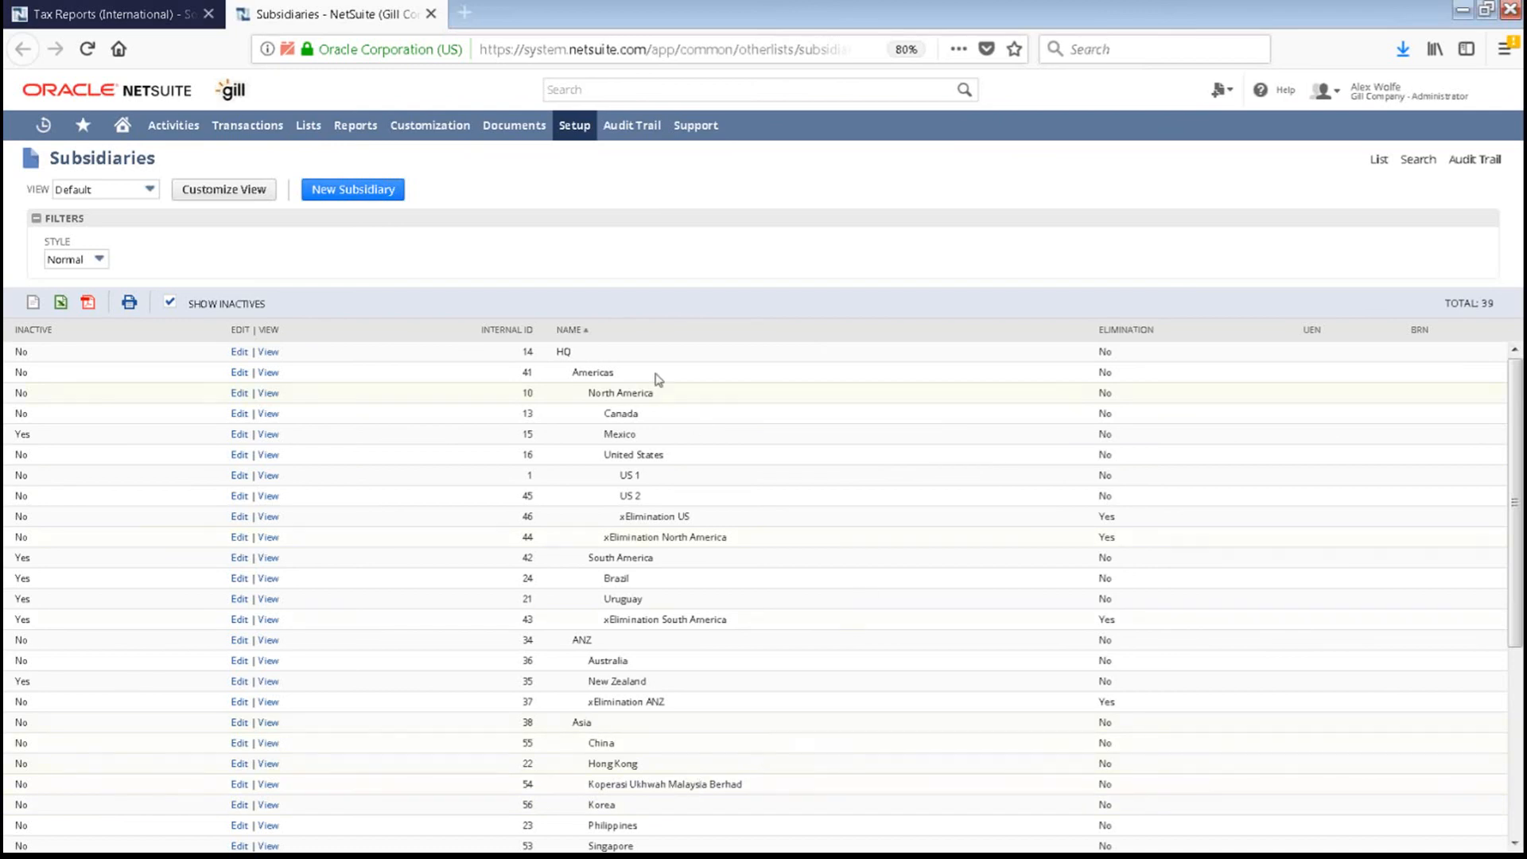
{"action": "scroll", "coordinate": [725, 453], "scroll_direction": "down", "scroll_amount": 5}
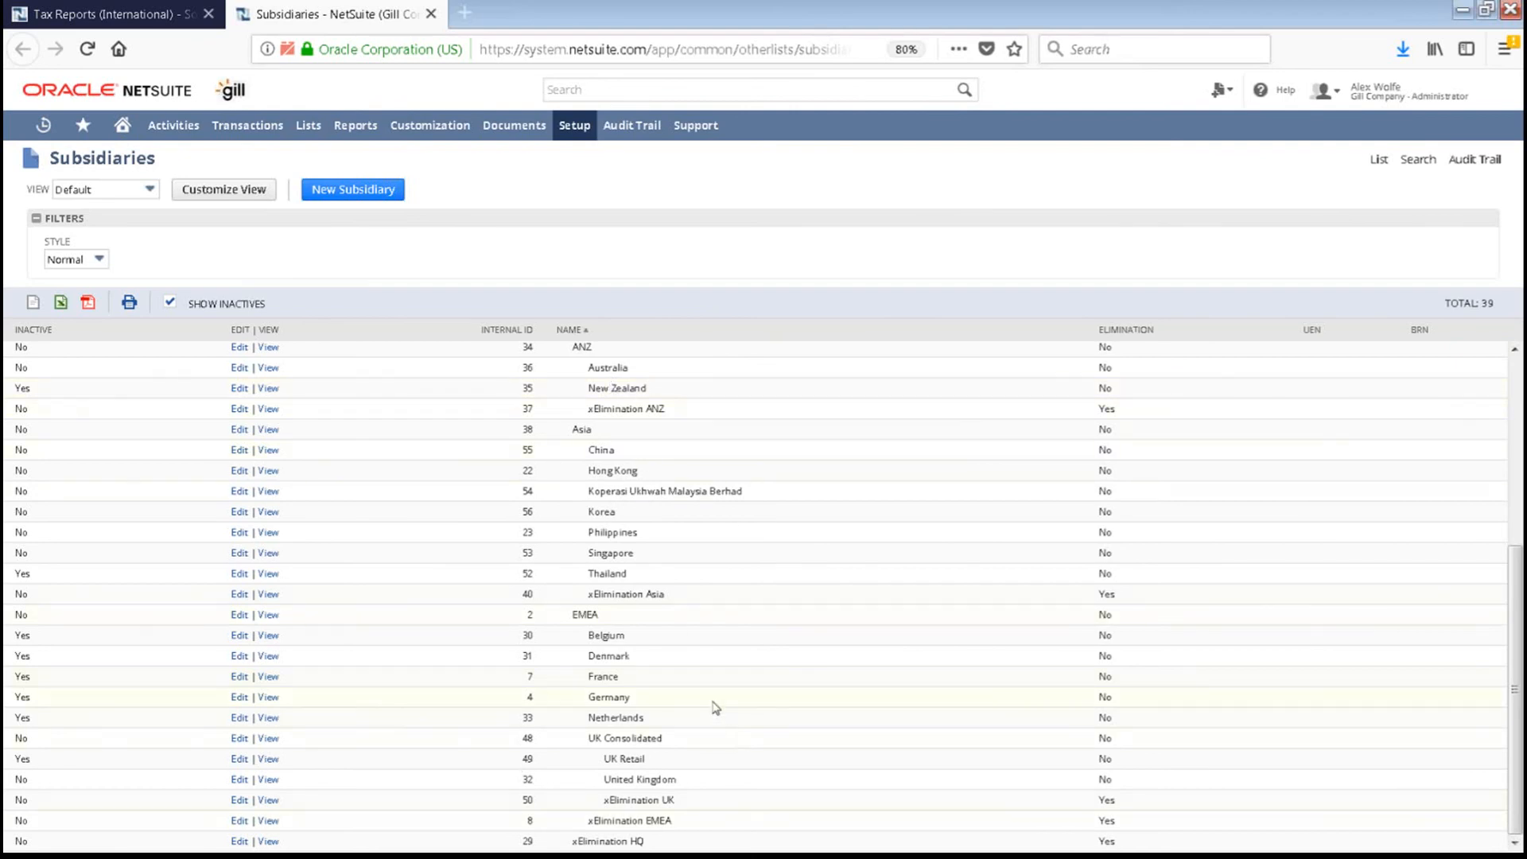
{"action": "scroll", "coordinate": [716, 708], "scroll_direction": "up", "scroll_amount": 5}
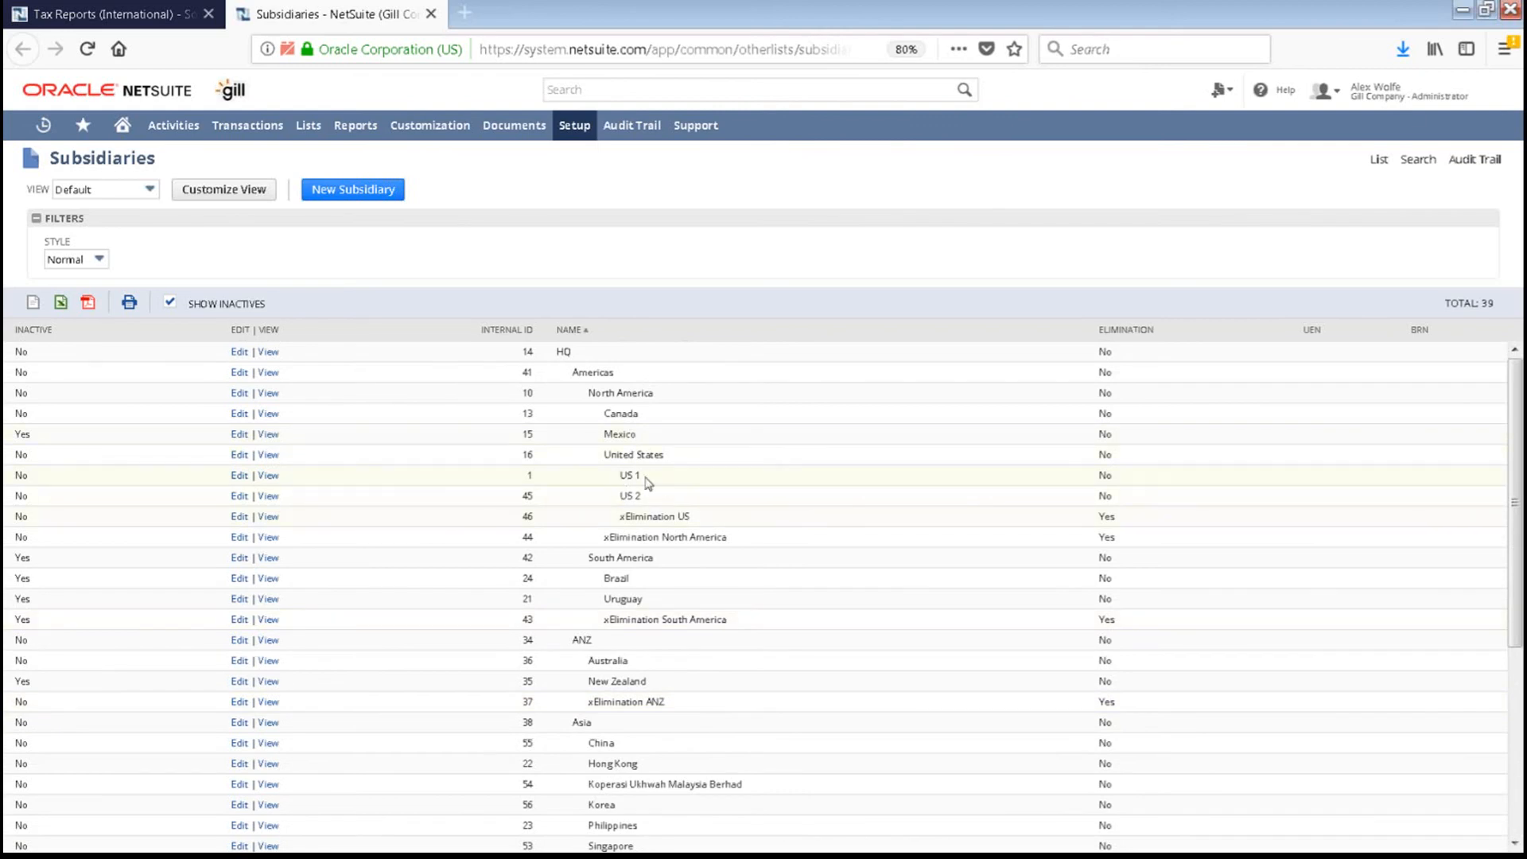
{"action": "scroll", "coordinate": [682, 722], "scroll_direction": "down", "scroll_amount": 4}
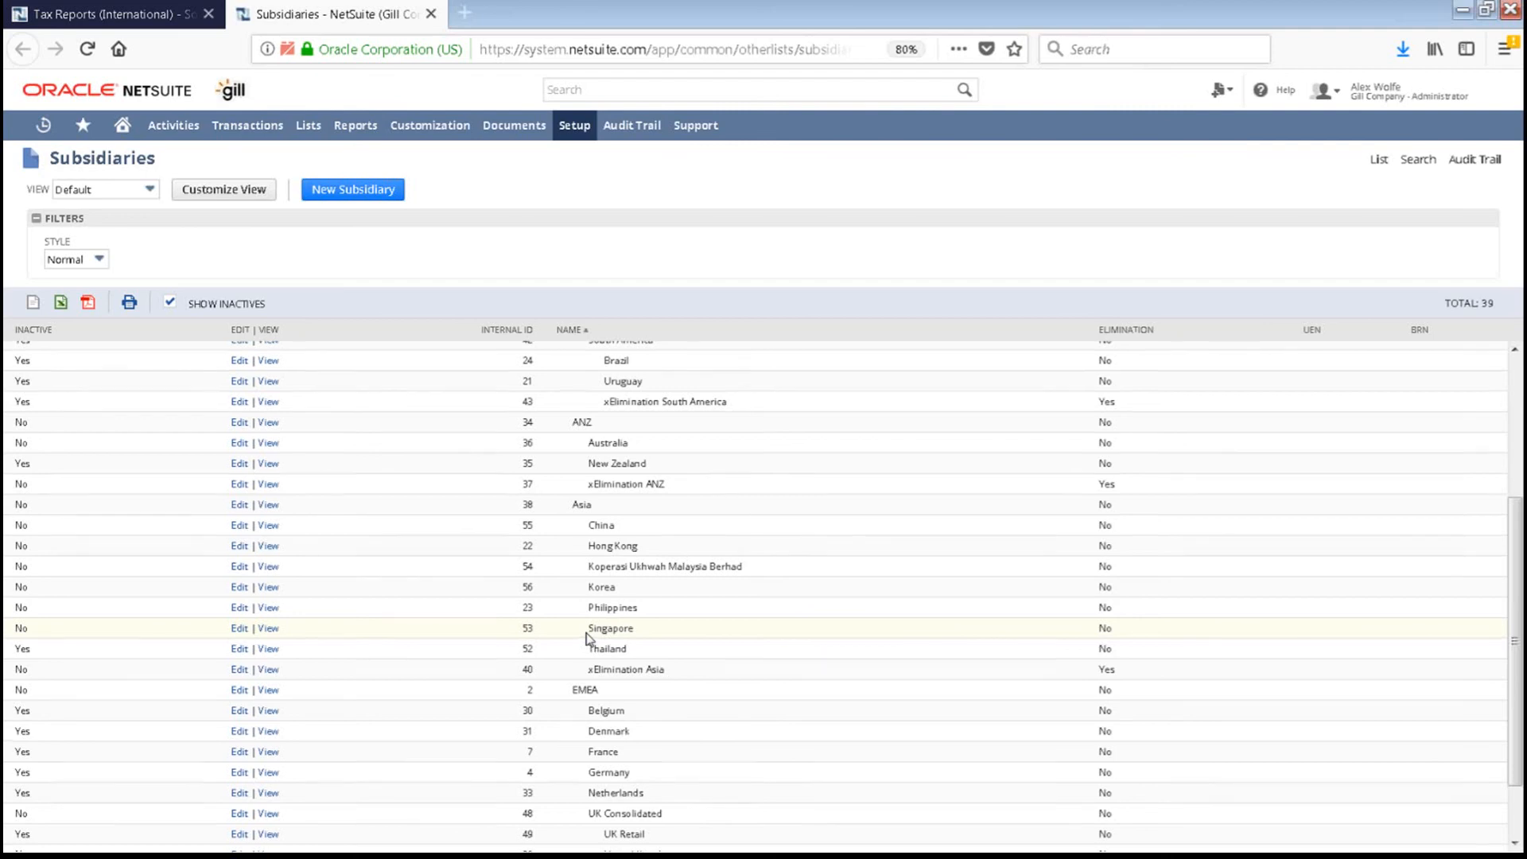
Return from the Subsidiaries list to the international tax report and set its subsidiary to Singapore.
{"action": "scroll", "coordinate": [587, 637], "scroll_direction": "up", "scroll_amount": 4}
{"action": "scroll", "coordinate": [587, 637], "scroll_direction": "down", "scroll_amount": 4}
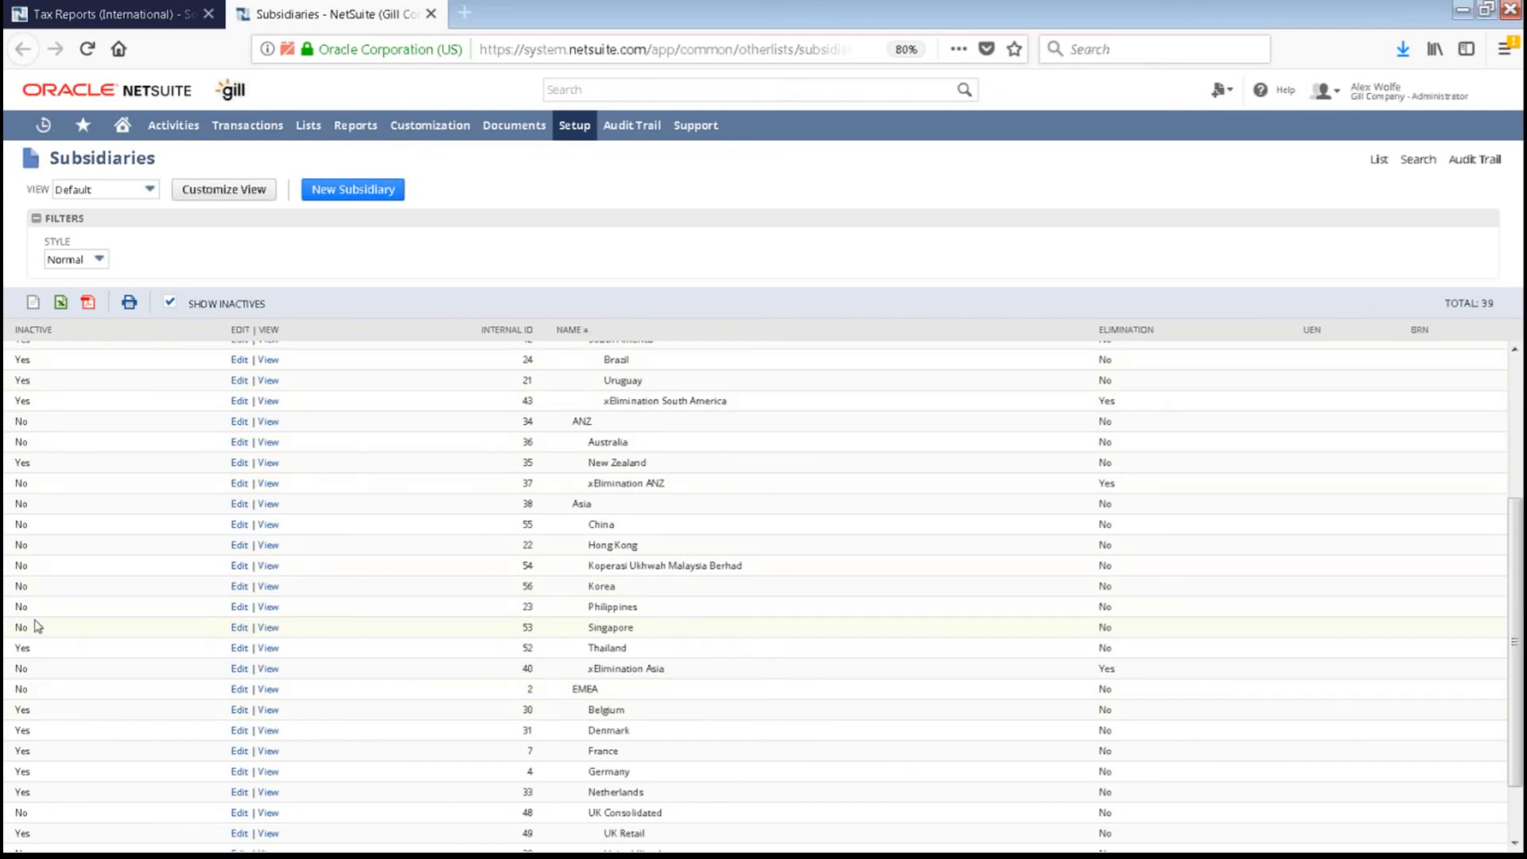
{"action": "scroll", "coordinate": [38, 626], "scroll_direction": "up", "scroll_amount": 3}
{"action": "left_click", "coordinate": [150, 22]}
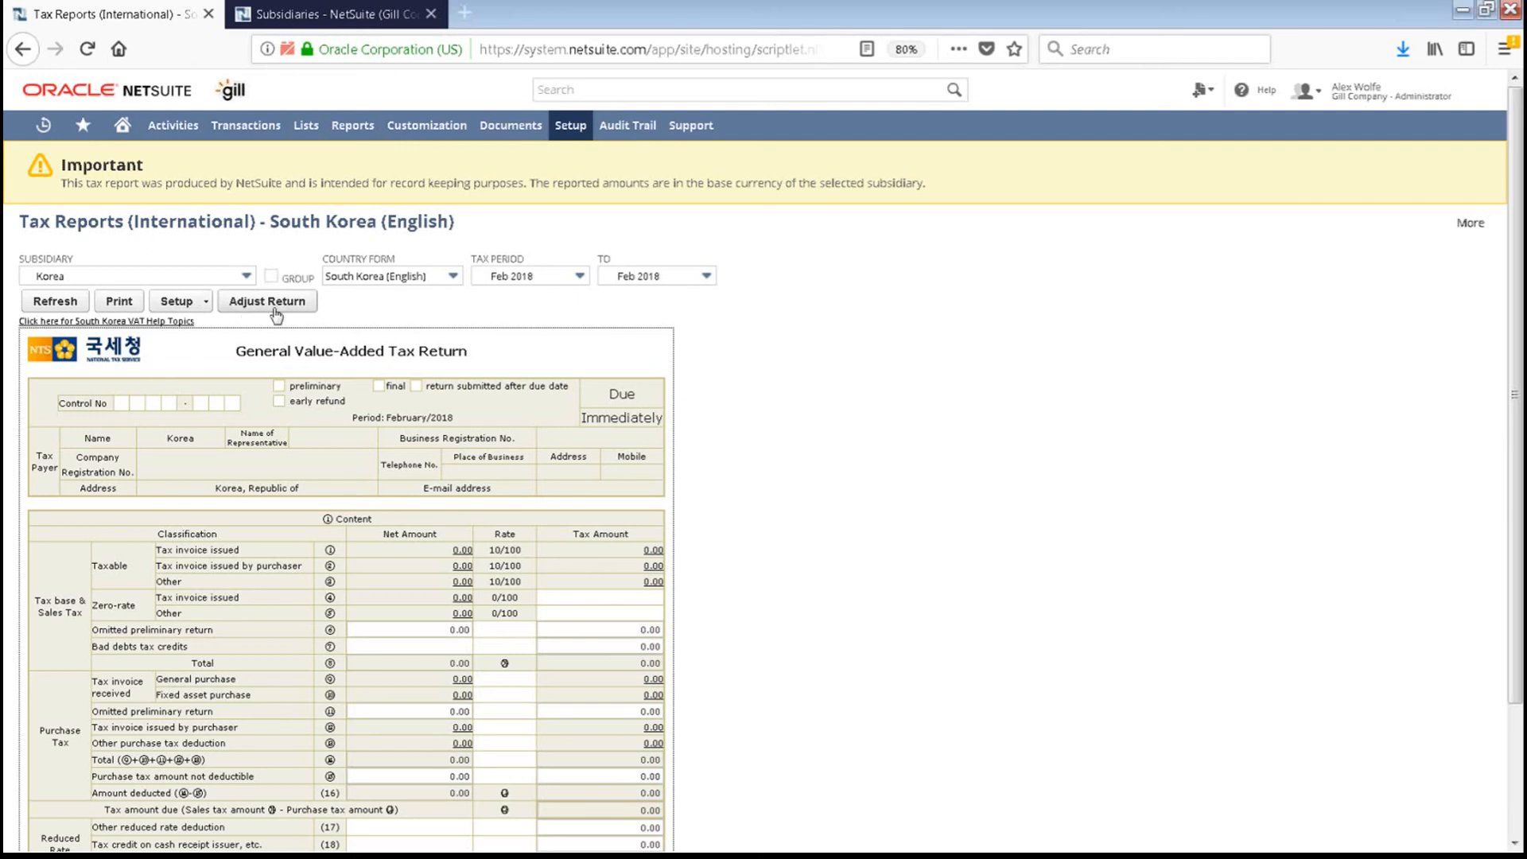
{"action": "left_click", "coordinate": [253, 279]}
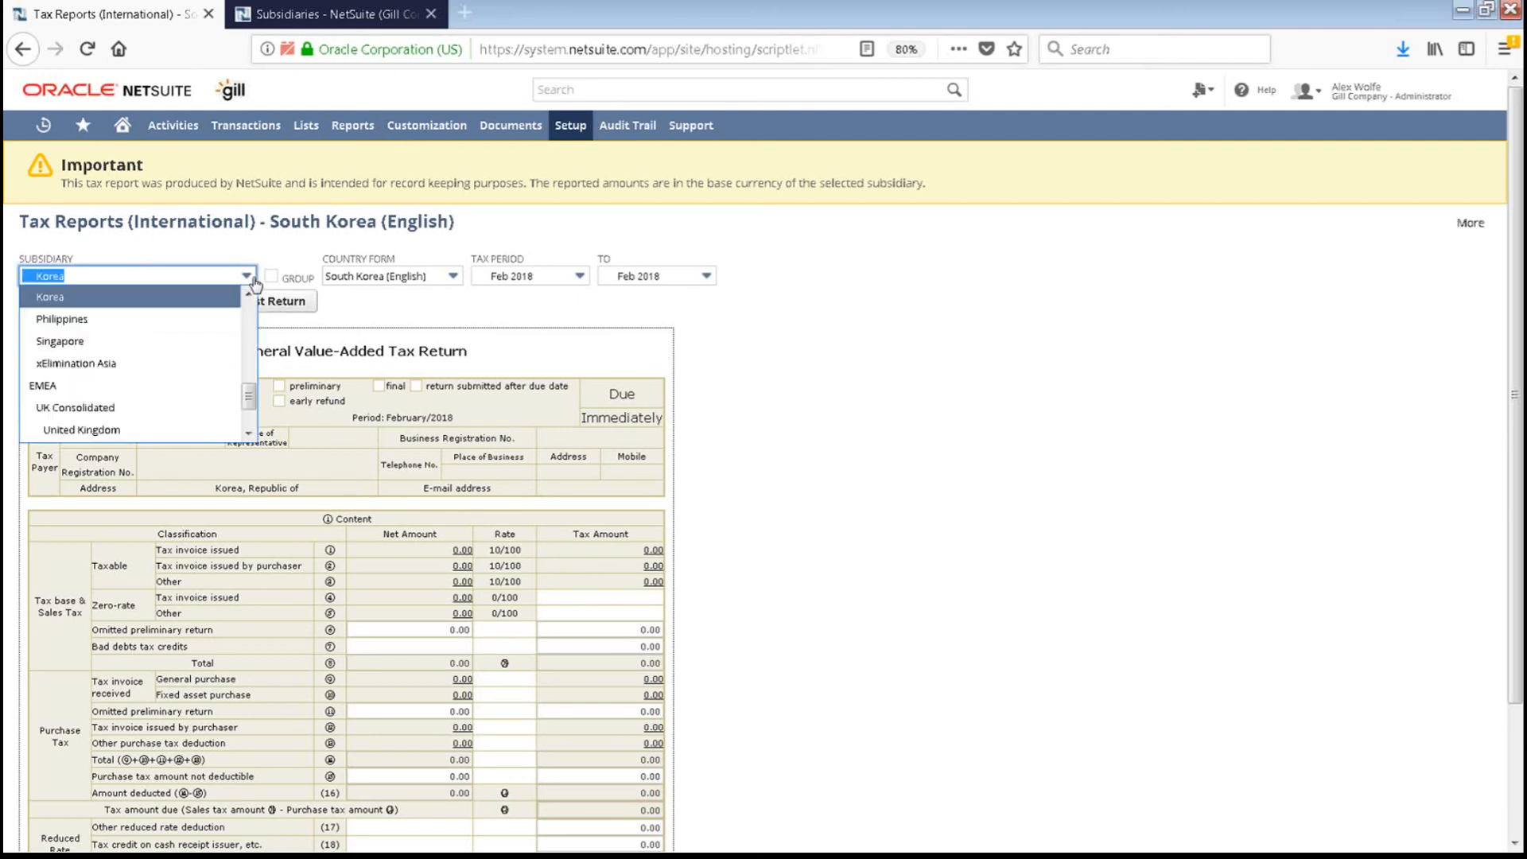
{"action": "scroll", "coordinate": [254, 382], "scroll_direction": "up", "scroll_amount": 2}
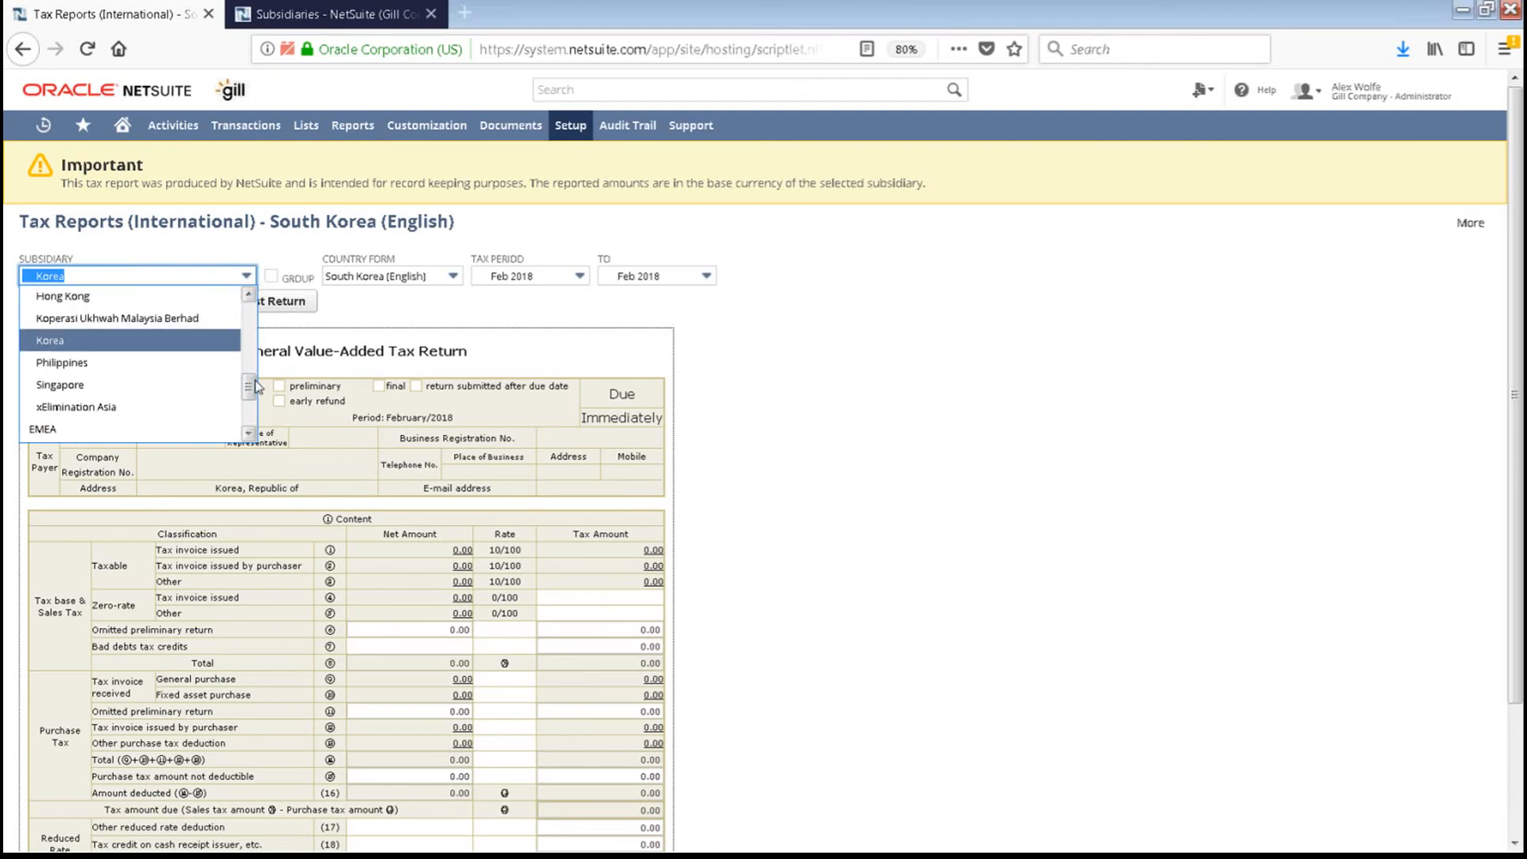
{"action": "scroll", "coordinate": [255, 379], "scroll_direction": "up", "scroll_amount": 1}
{"action": "scroll", "coordinate": [255, 379], "scroll_direction": "down", "scroll_amount": 1}
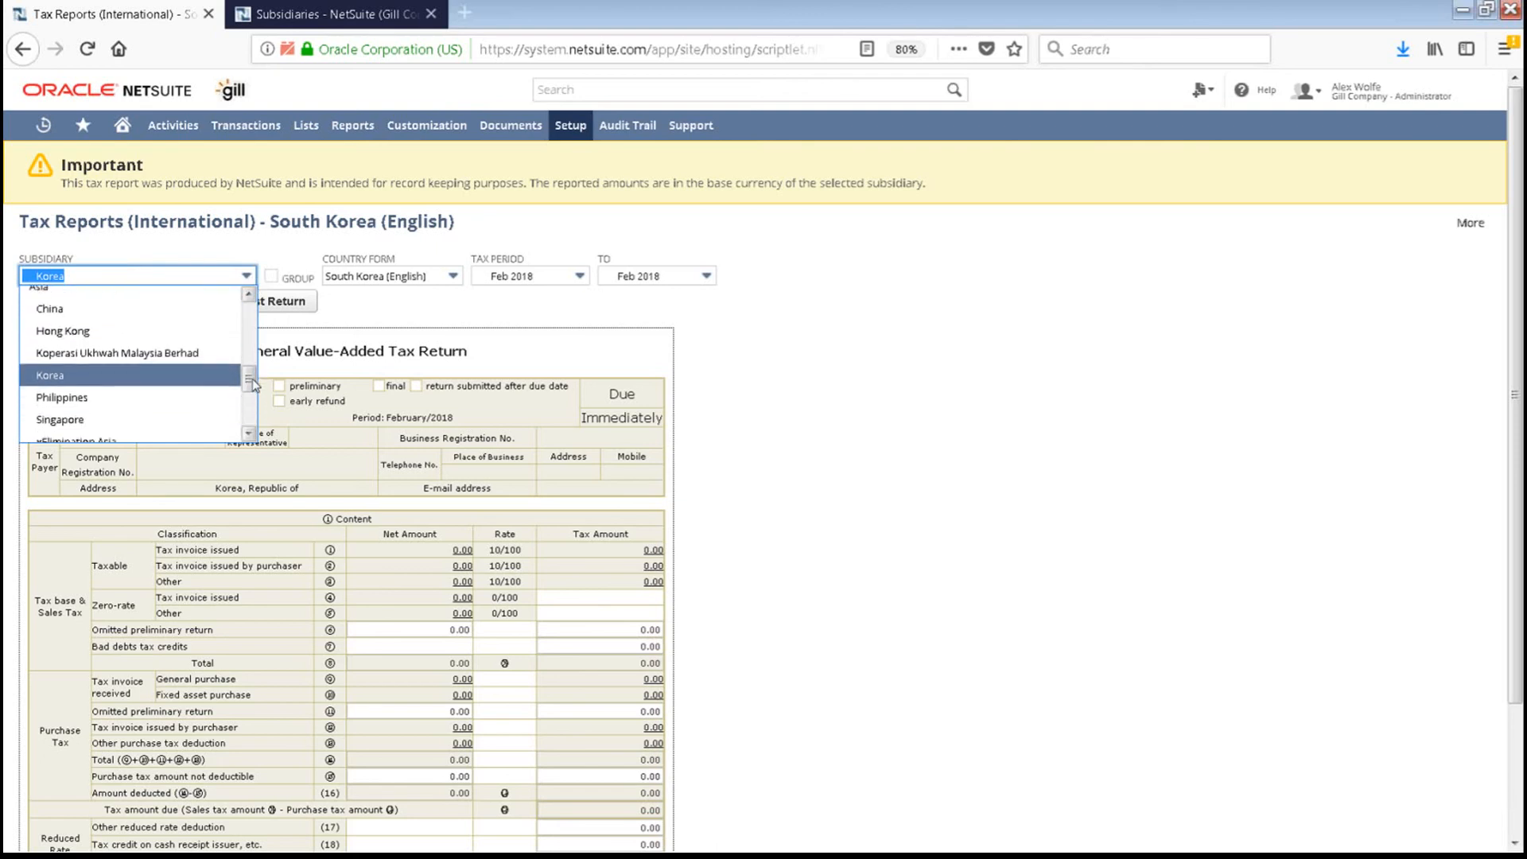
{"action": "left_click", "coordinate": [79, 406]}
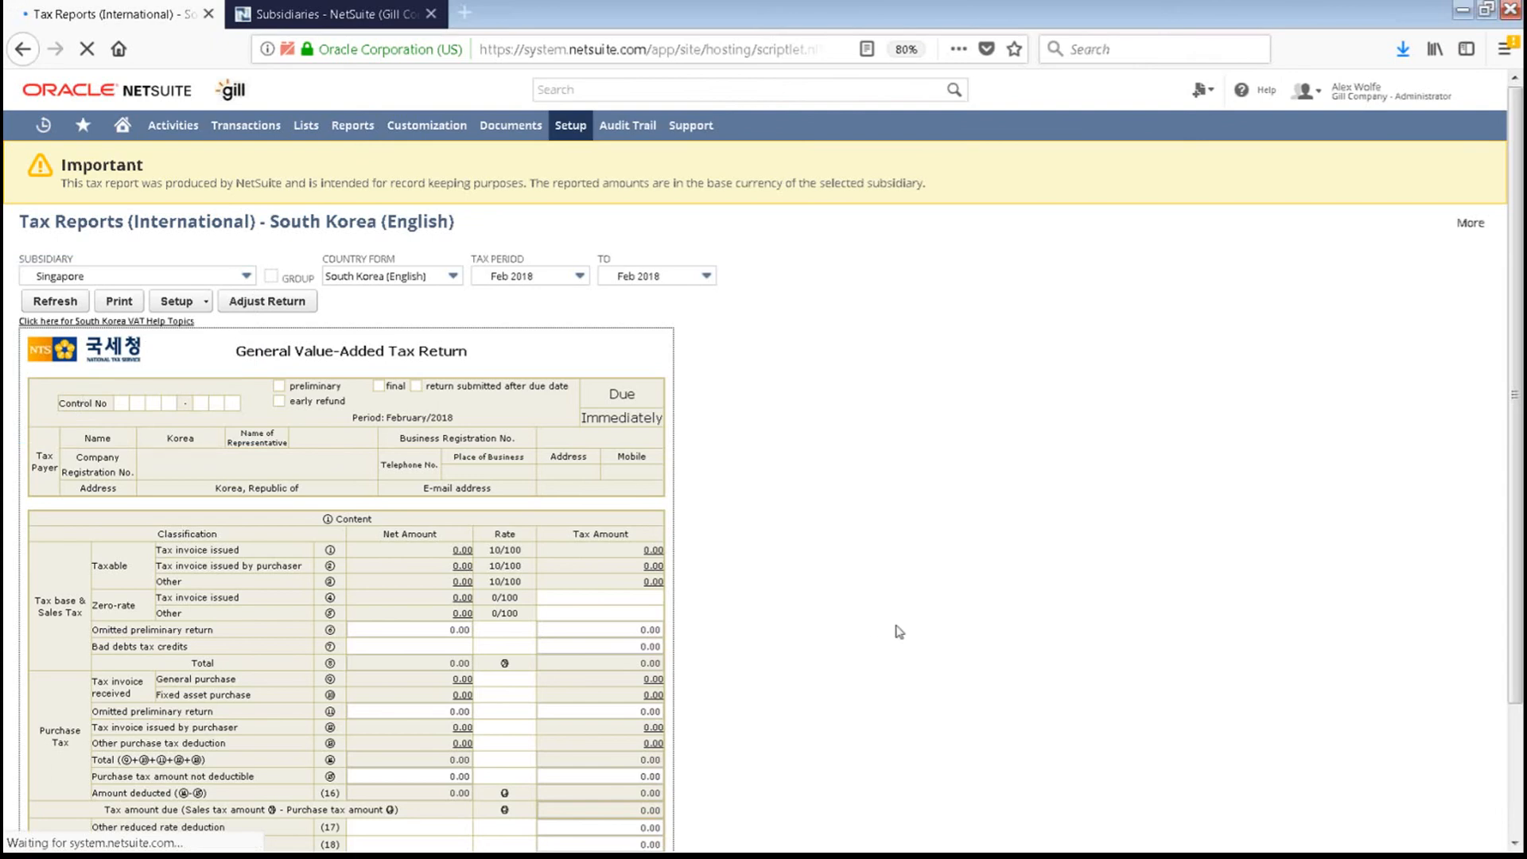
View the record of the Singapore subsidiary from the Subsidiaries list.
{"action": "left_click", "coordinate": [326, 15]}
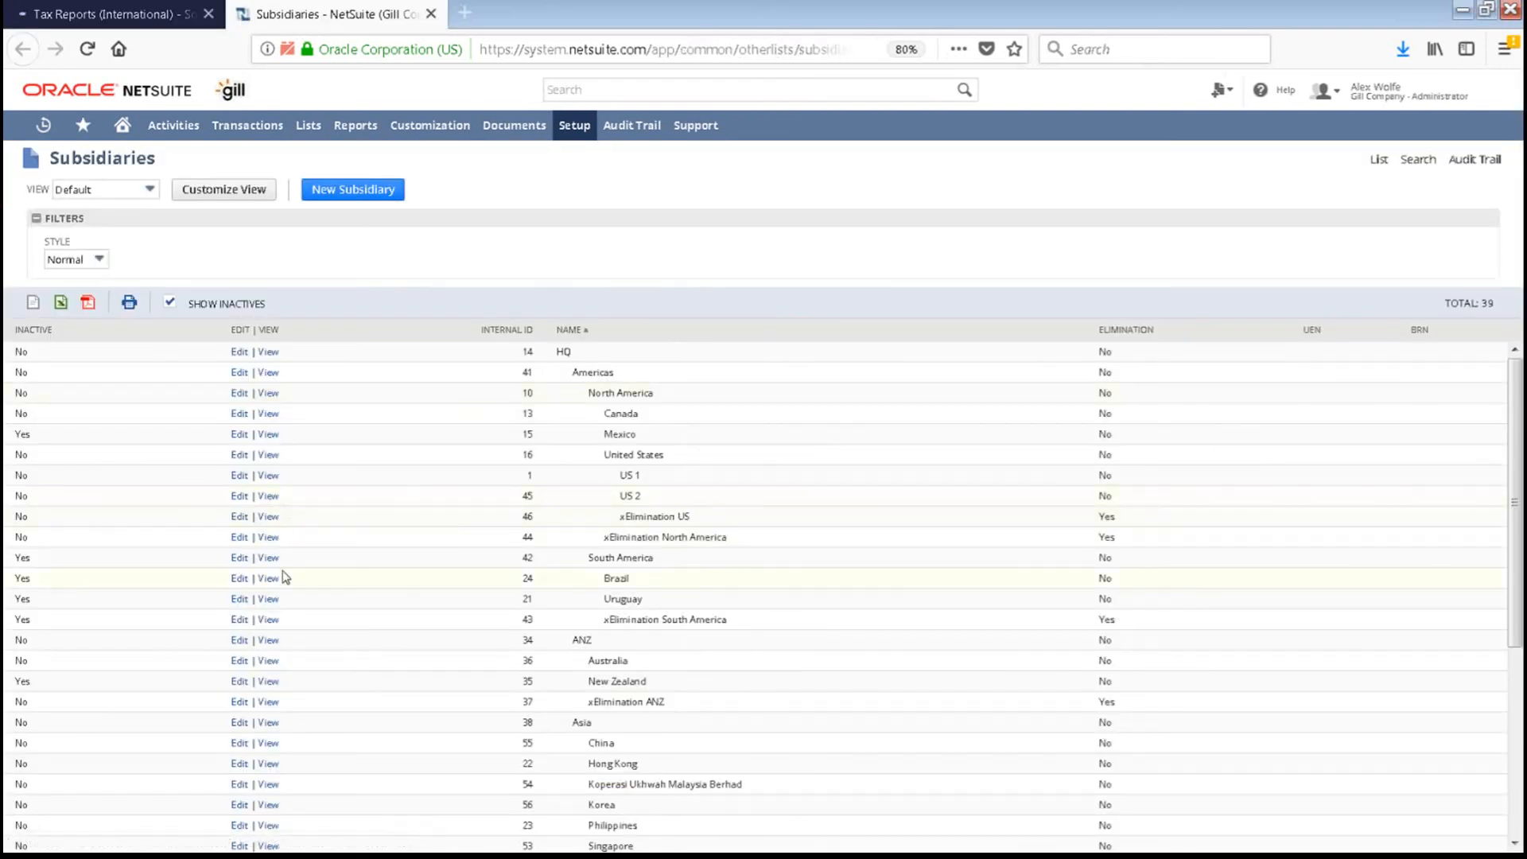
{"action": "scroll", "coordinate": [284, 513], "scroll_direction": "down", "scroll_amount": 4}
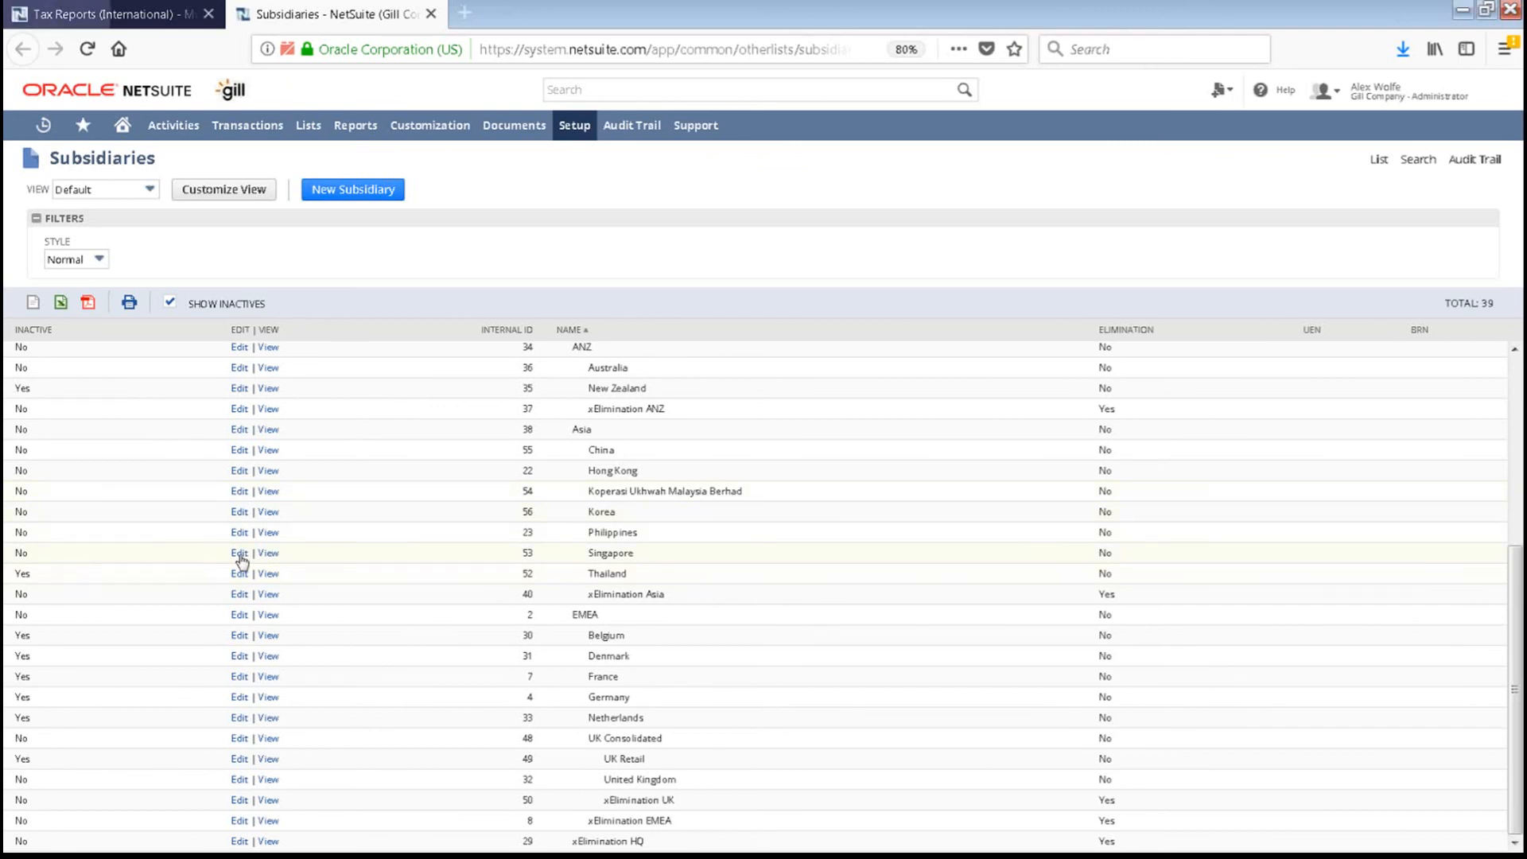
{"action": "left_click", "coordinate": [269, 555]}
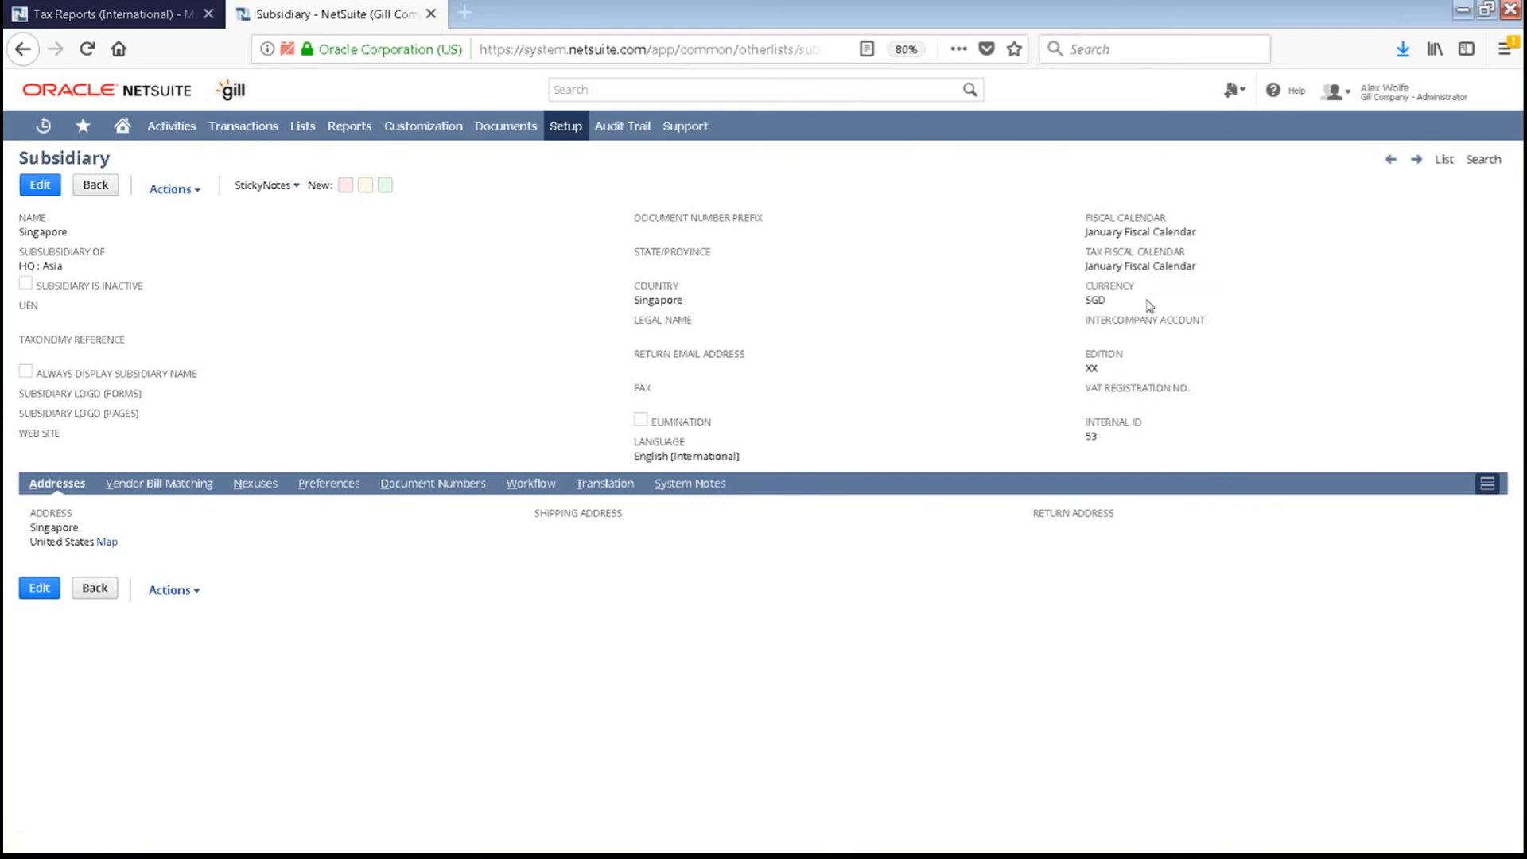
Set the country form of the Singapore subsidiary's international tax report to Singapore (English).
{"action": "left_click", "coordinate": [135, 16]}
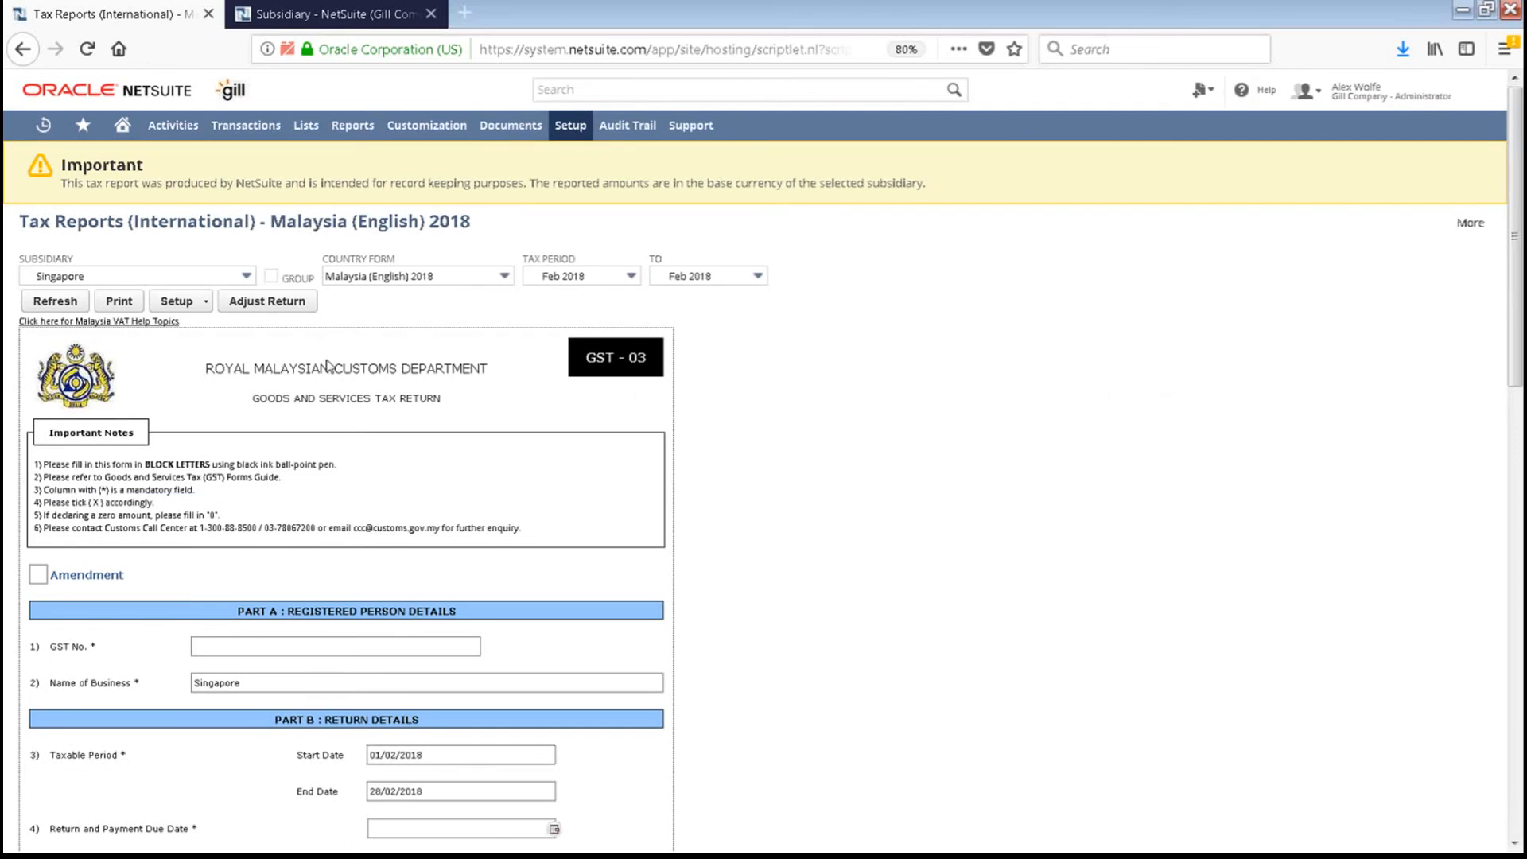
{"action": "left_click", "coordinate": [486, 278]}
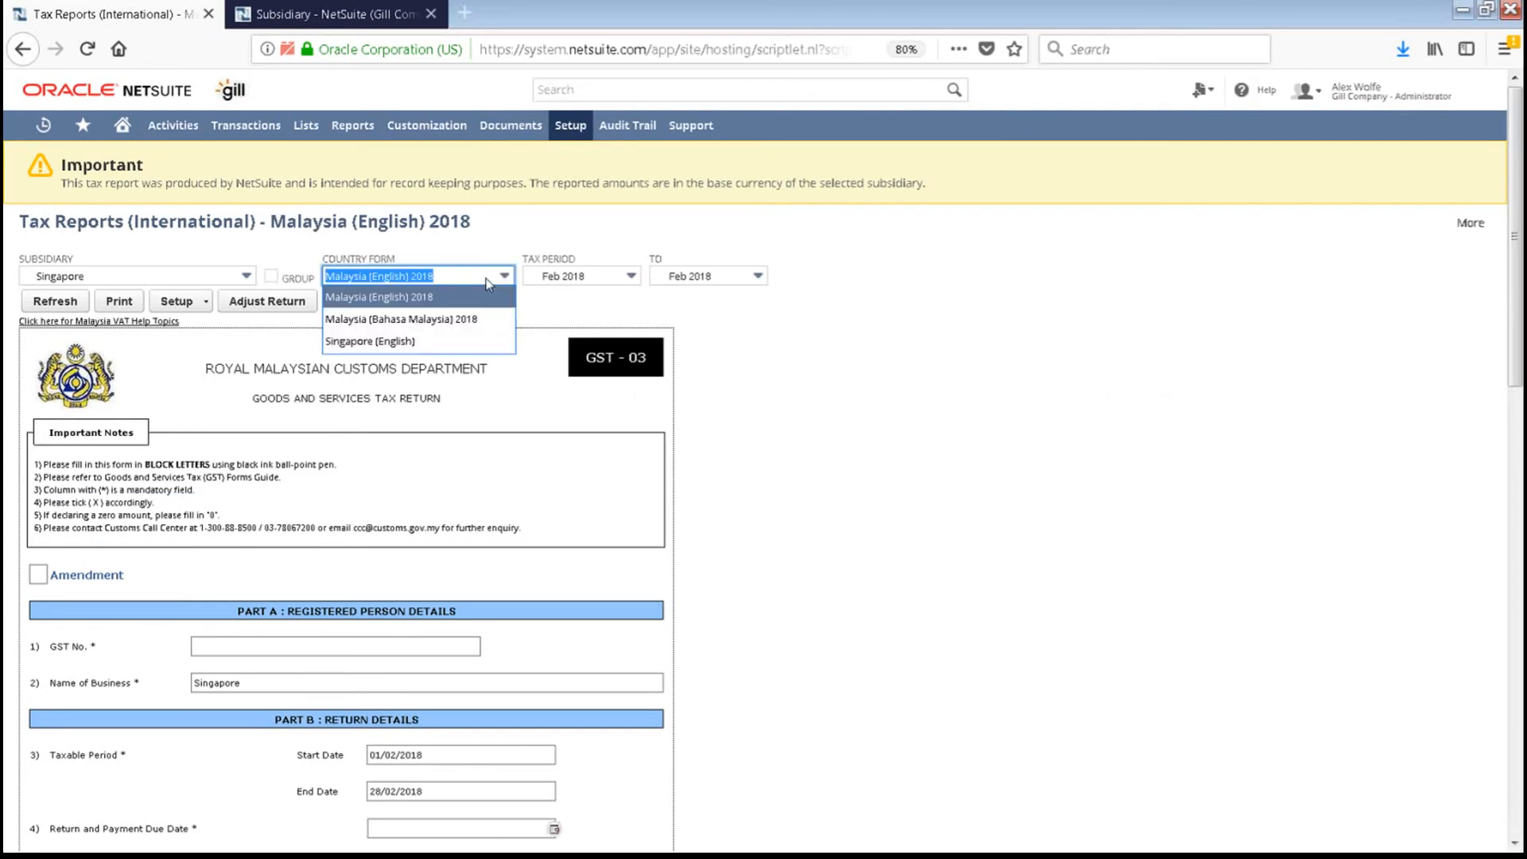
{"action": "left_click", "coordinate": [439, 340]}
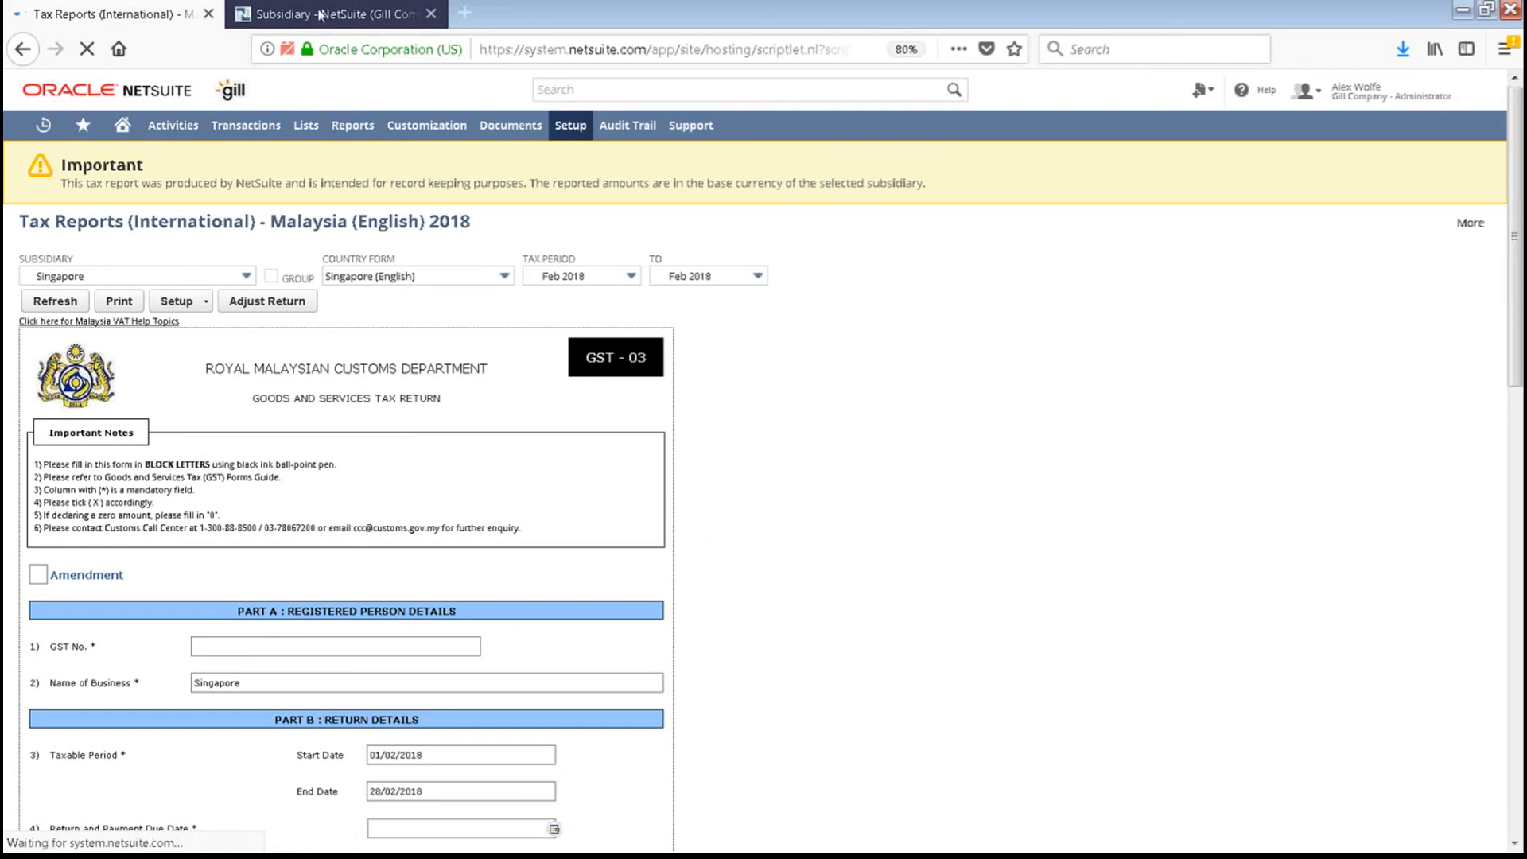
View the Company Information setup in place of the subsidiary record, and return to the international tax report.
{"action": "mouse_move", "coordinate": [572, 136]}
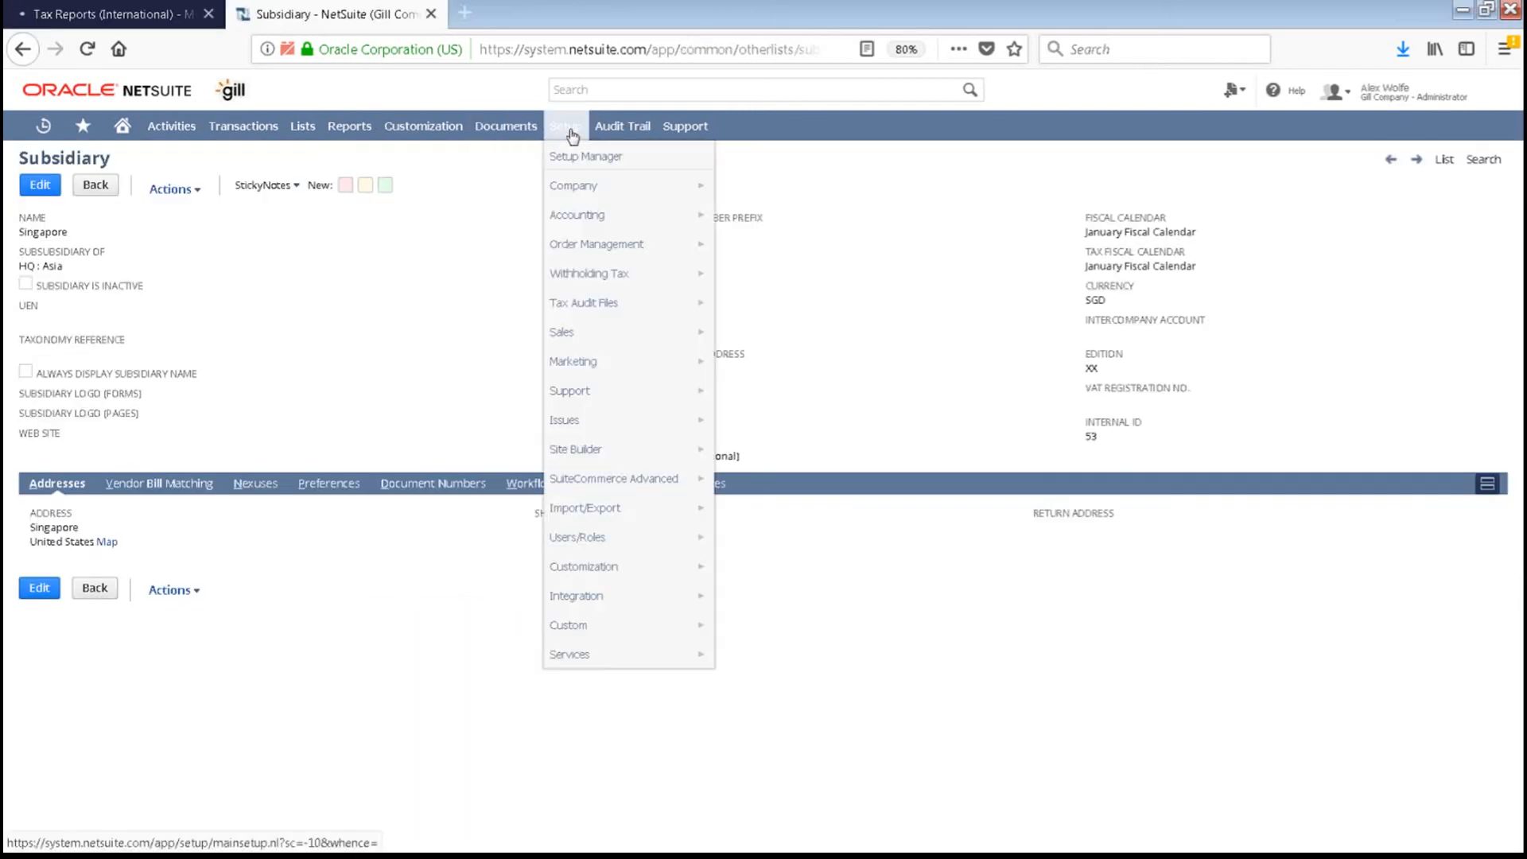
{"action": "mouse_move", "coordinate": [668, 186]}
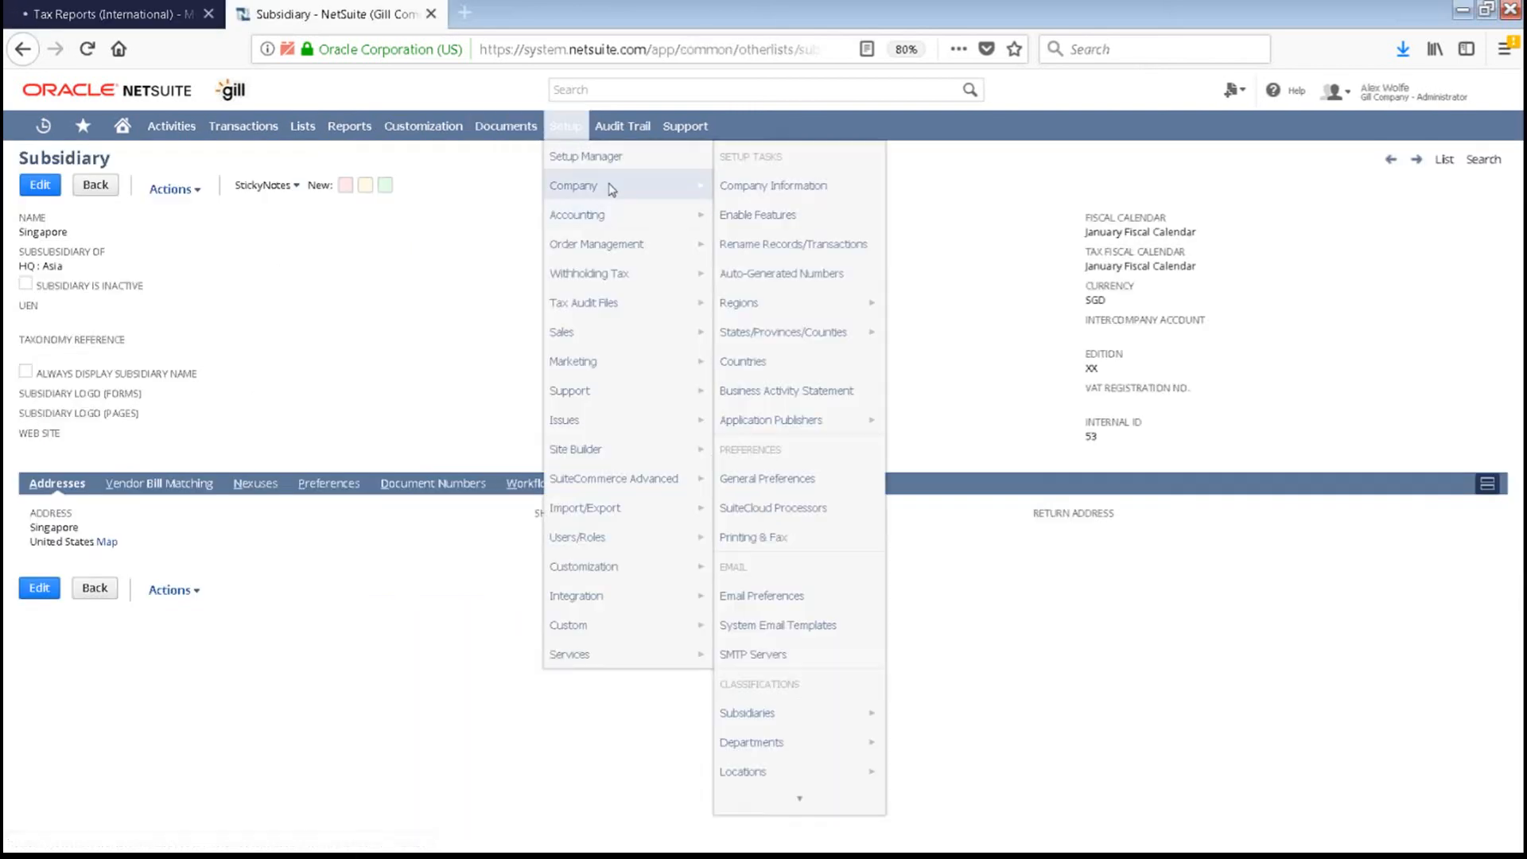
{"action": "left_click", "coordinate": [775, 187]}
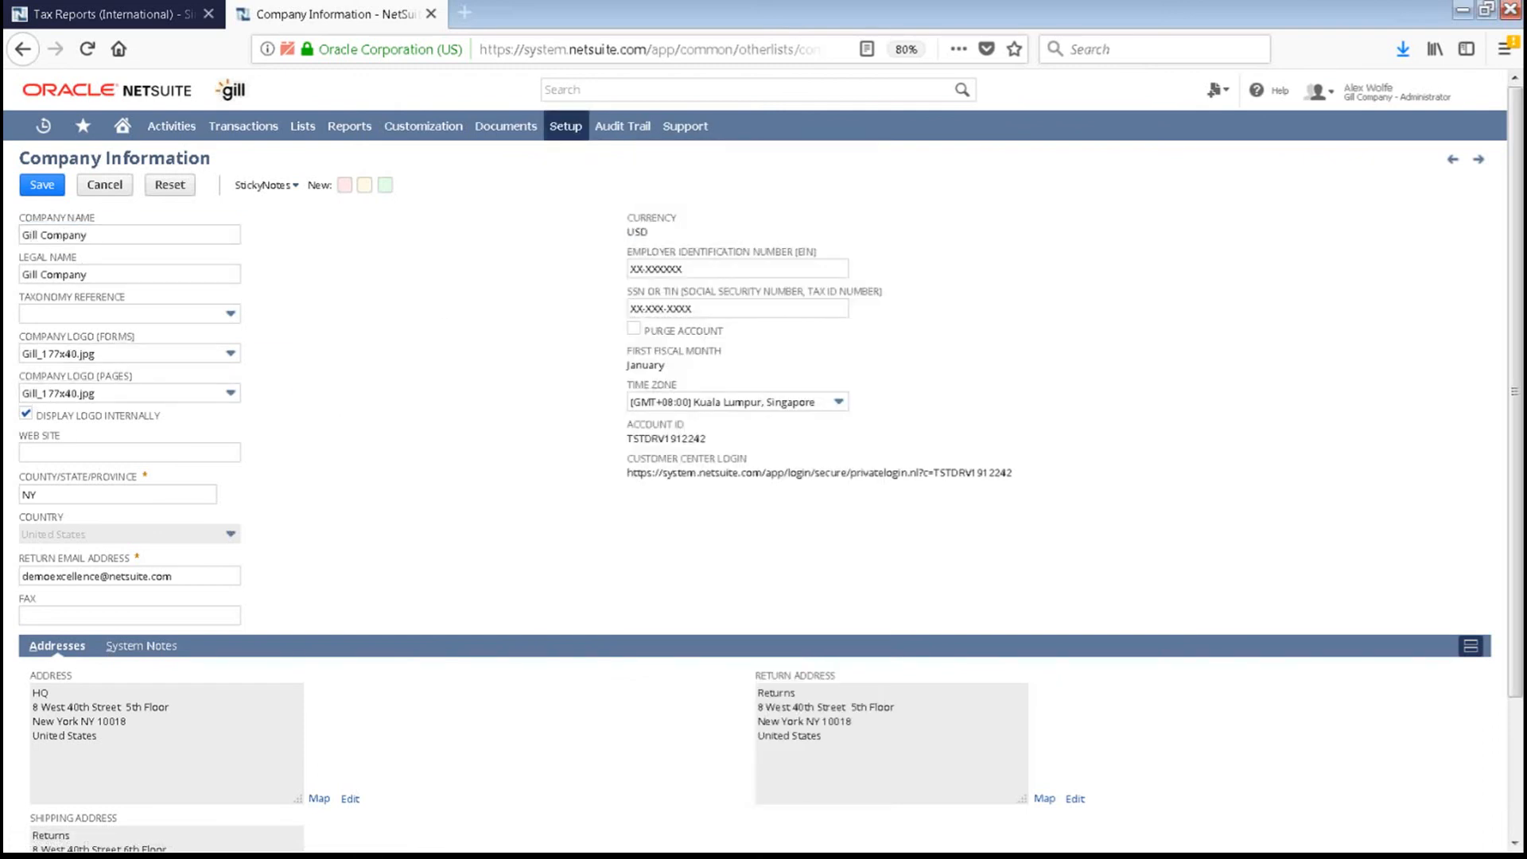
{"action": "mouse_move", "coordinate": [77, 388]}
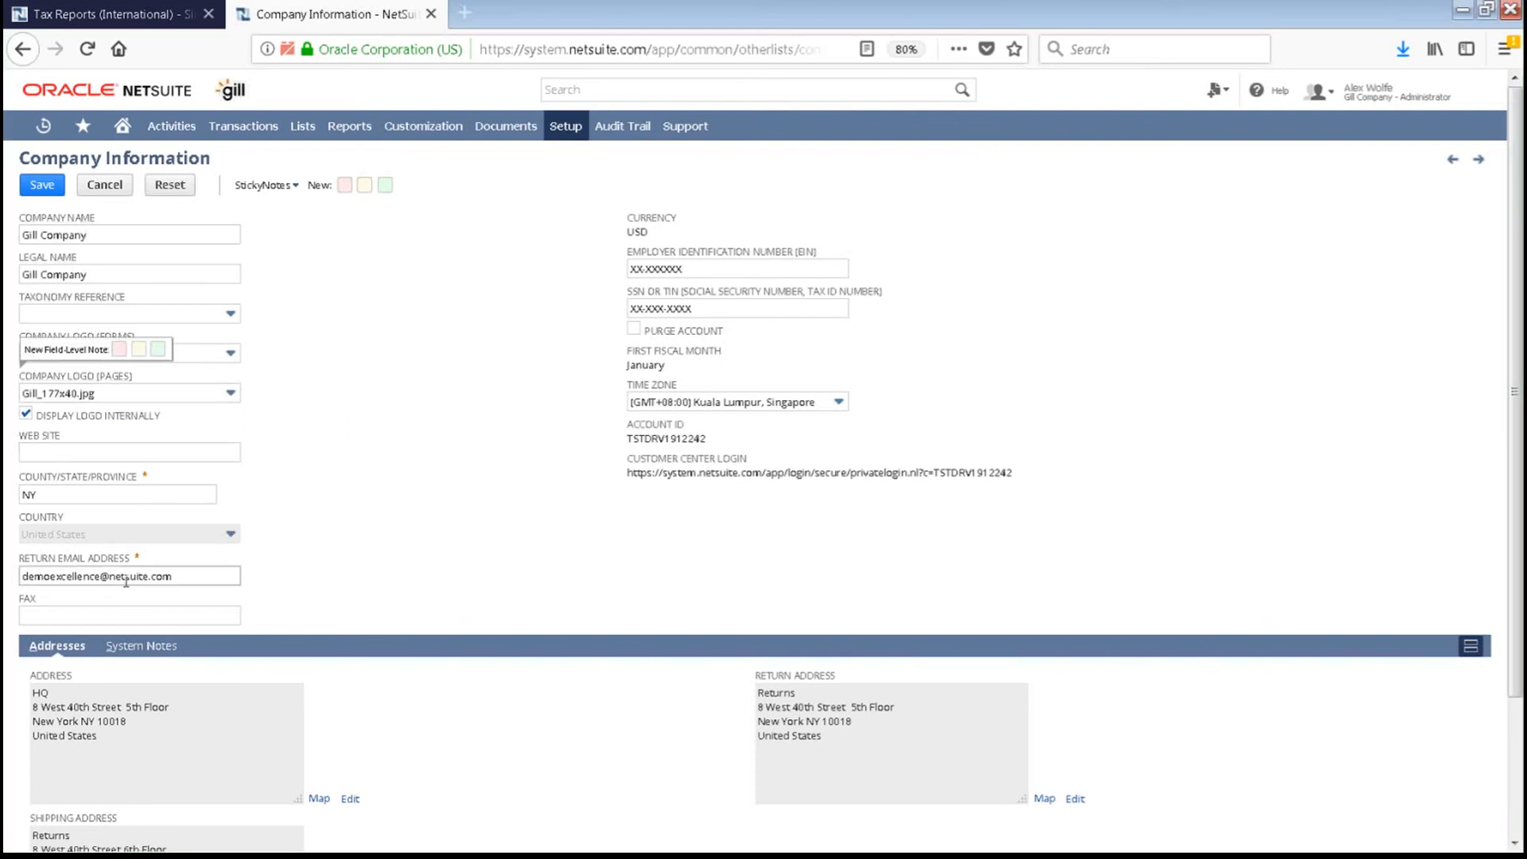
{"action": "left_click", "coordinate": [139, 16]}
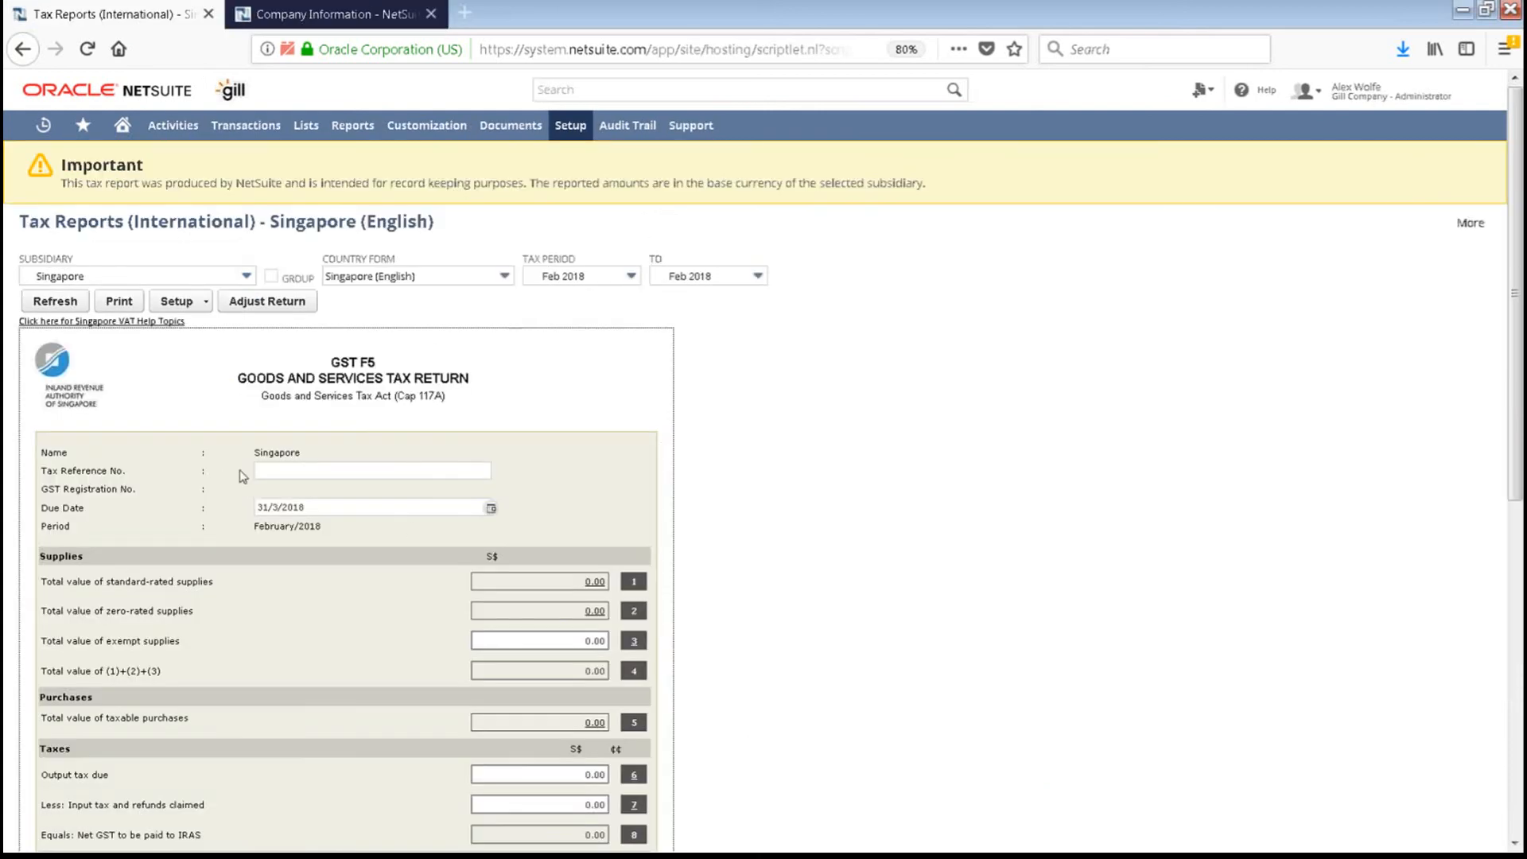